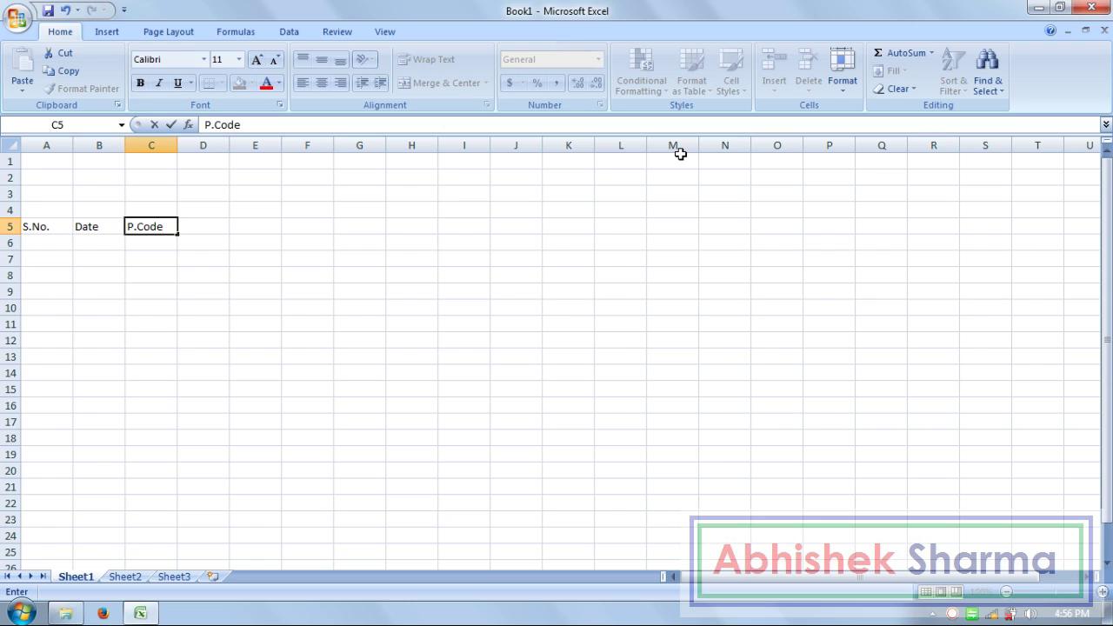
Step: Correct the header in C5 to read "P. Code", with a space after the period
{"action": "key", "text": "F2"}
{"action": "key", "text": "Left"}
{"action": "key", "text": "Return"}
{"action": "key", "text": "Right"}
{"action": "key", "text": "Right"}
{"action": "key", "text": "Up"}
{"action": "key", "text": "Left"}
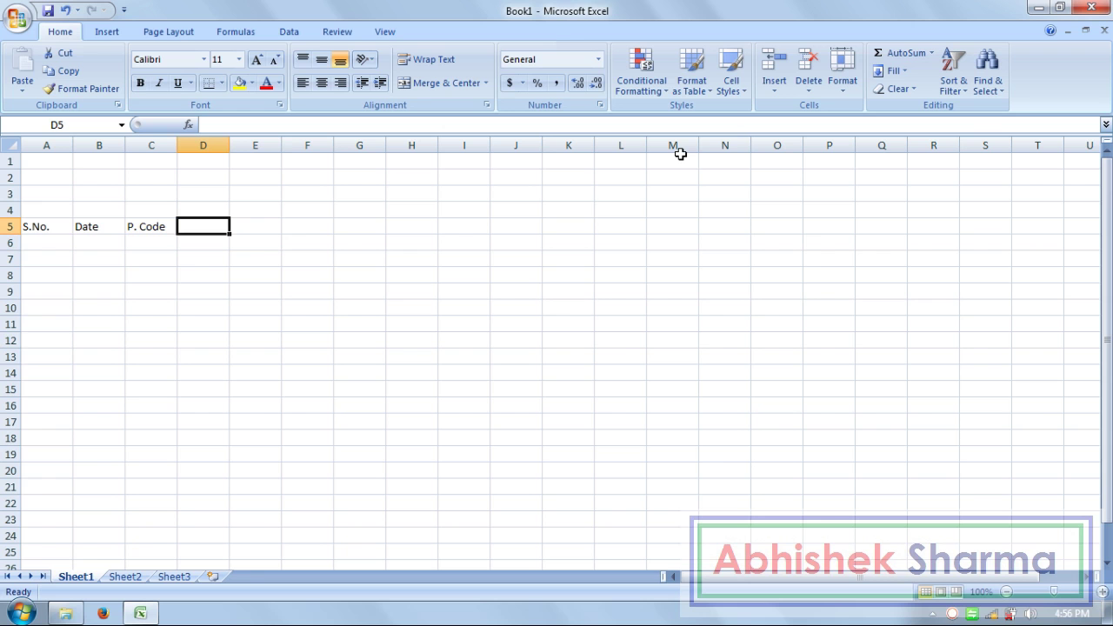
Step: Enter the headers "Particulars" in D5 and "Amount" in E5
{"action": "type", "text": "P"}
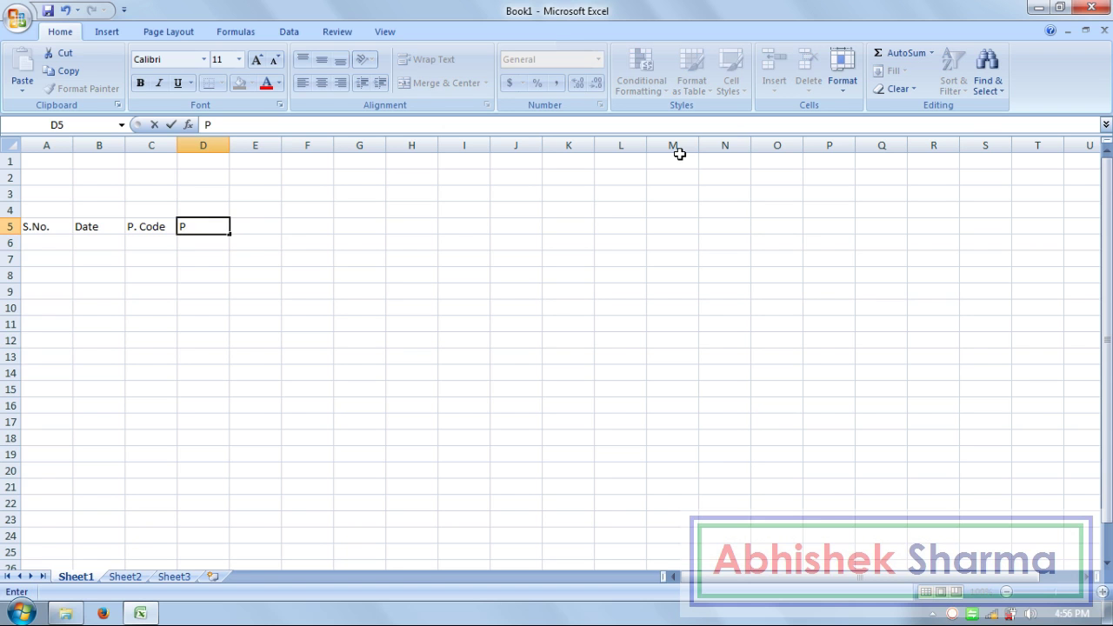
{"action": "type", "text": "articulars"}
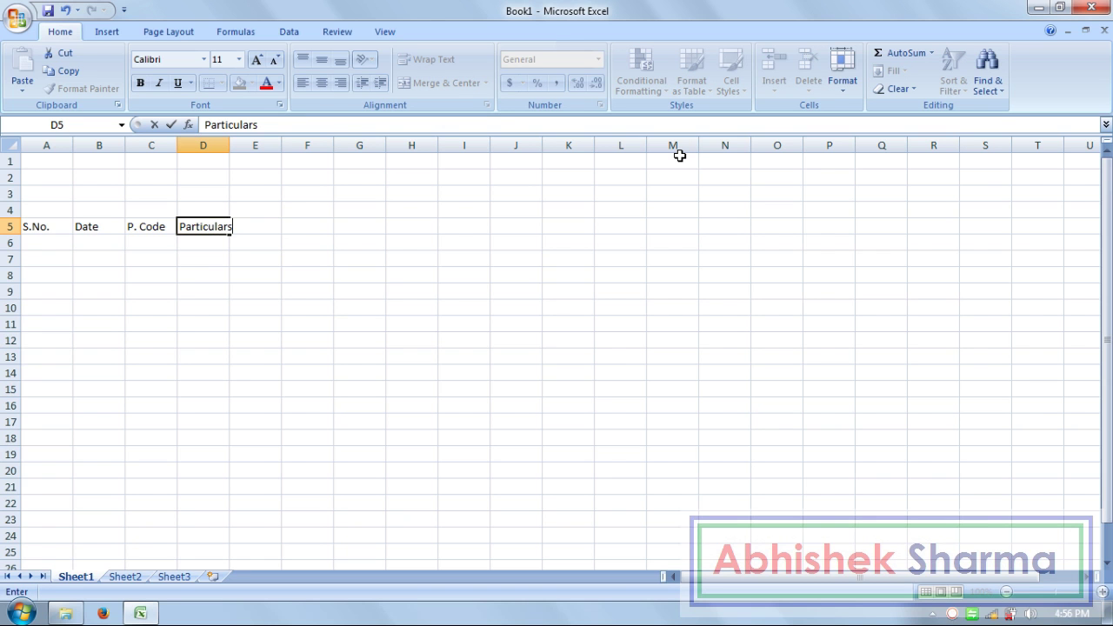
{"action": "key", "text": "Tab"}
{"action": "type", "text": "Amount"}
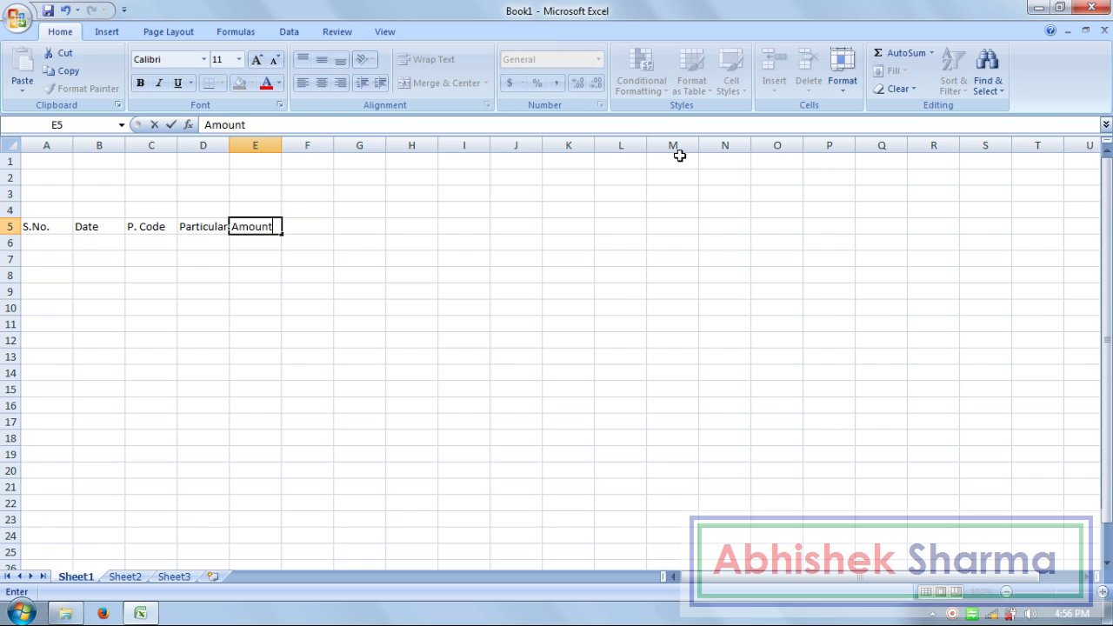
{"action": "key", "text": "Tab"}
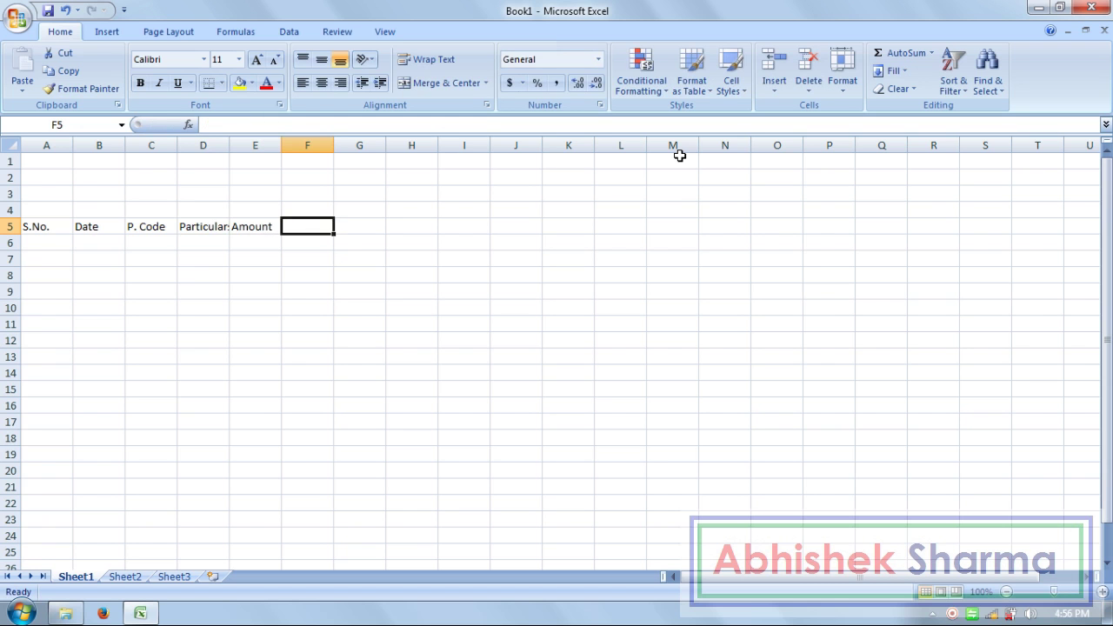
Step: Enter the headers "A company", "B Company", "C Company" and "D Company" in F5:I5
{"action": "type", "text": "A c"}
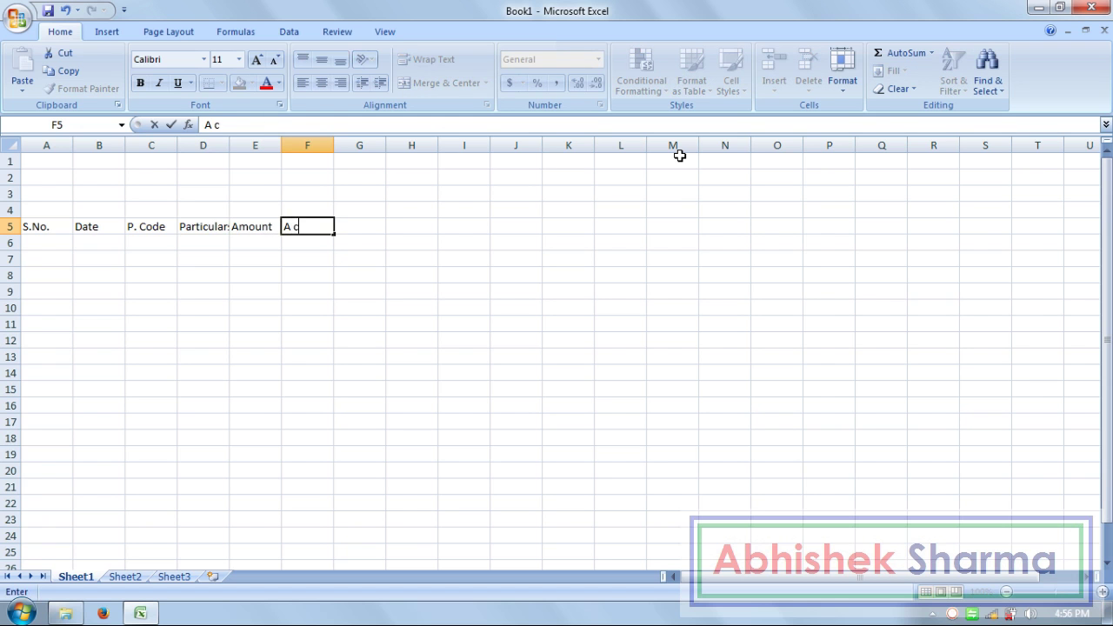
{"action": "type", "text": "ompany"}
{"action": "key", "text": "Tab"}
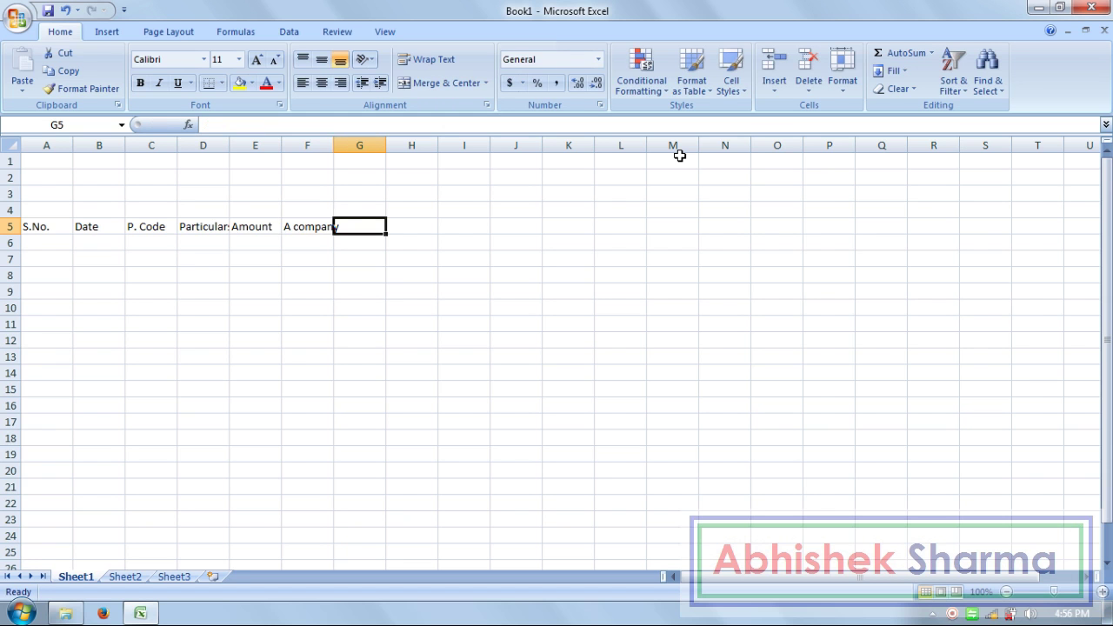
{"action": "type", "text": "B Company"}
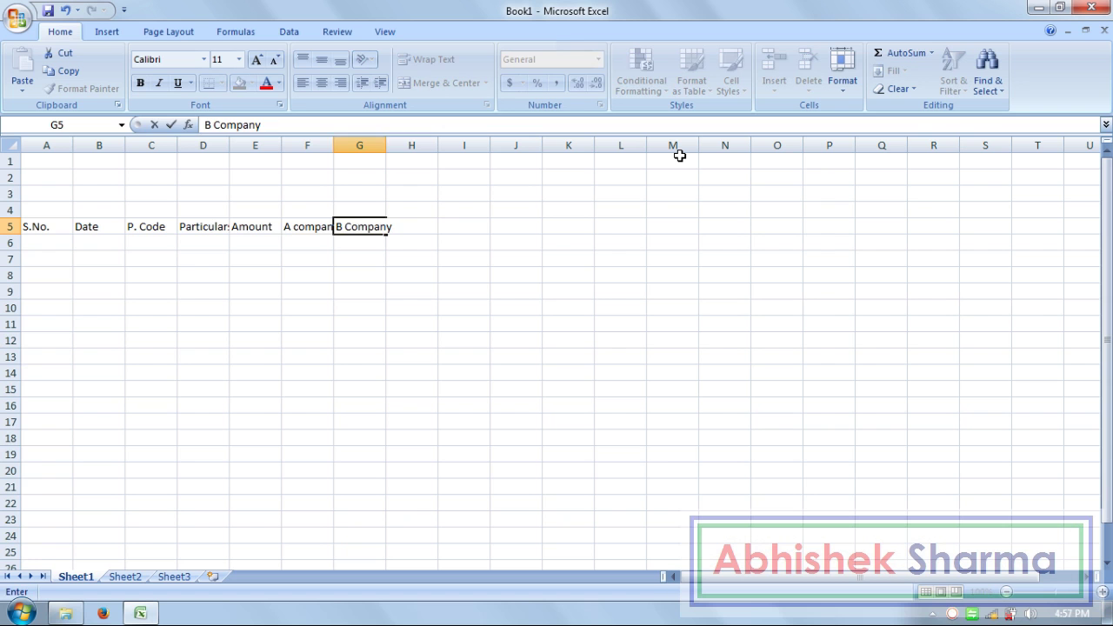
{"action": "key", "text": "Tab"}
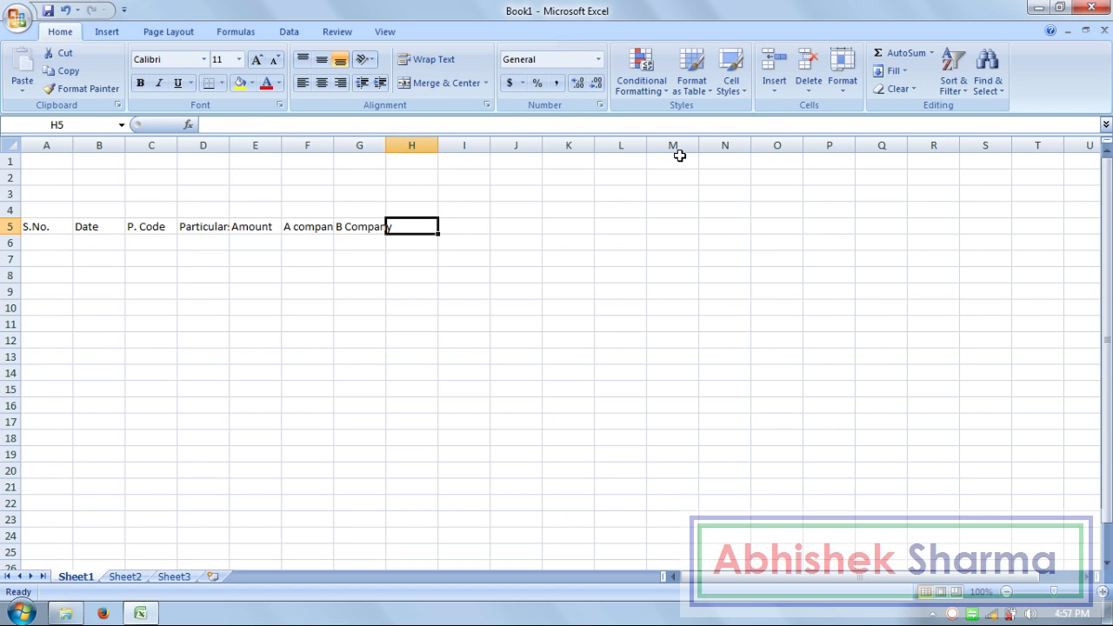
{"action": "type", "text": "C Company"}
{"action": "key", "text": "Tab"}
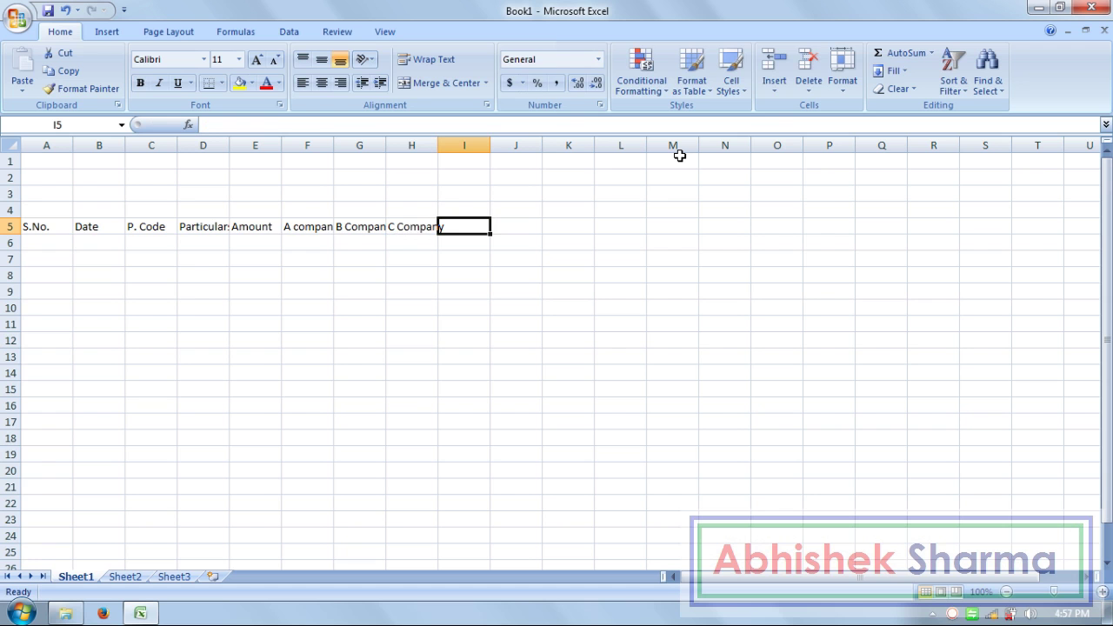
{"action": "type", "text": "D C"}
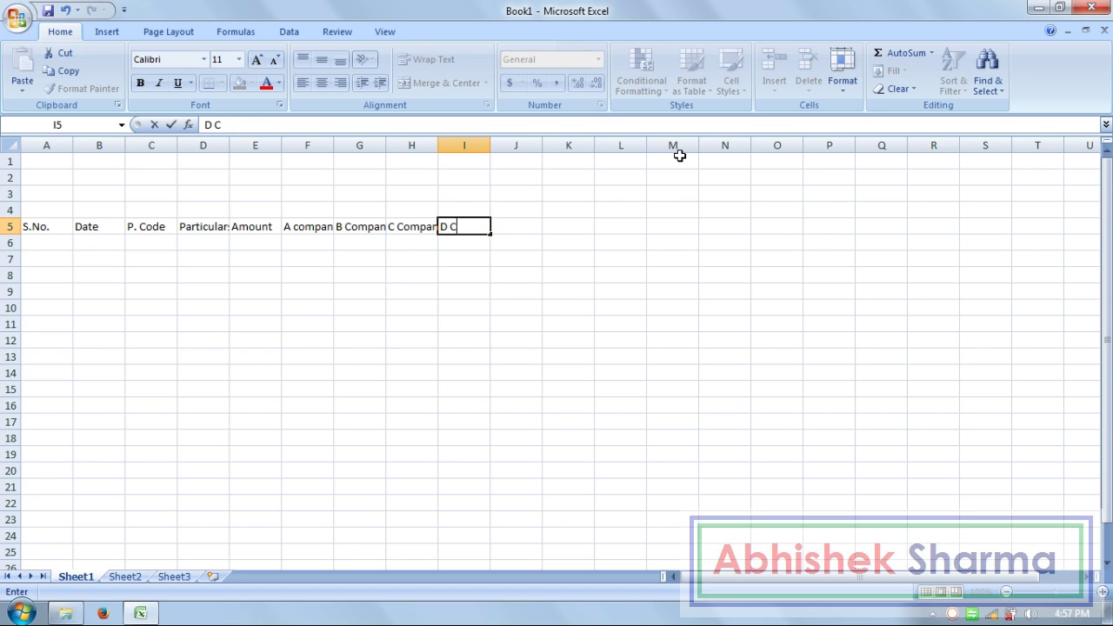
{"action": "type", "text": "ompany"}
{"action": "key", "text": "Return"}
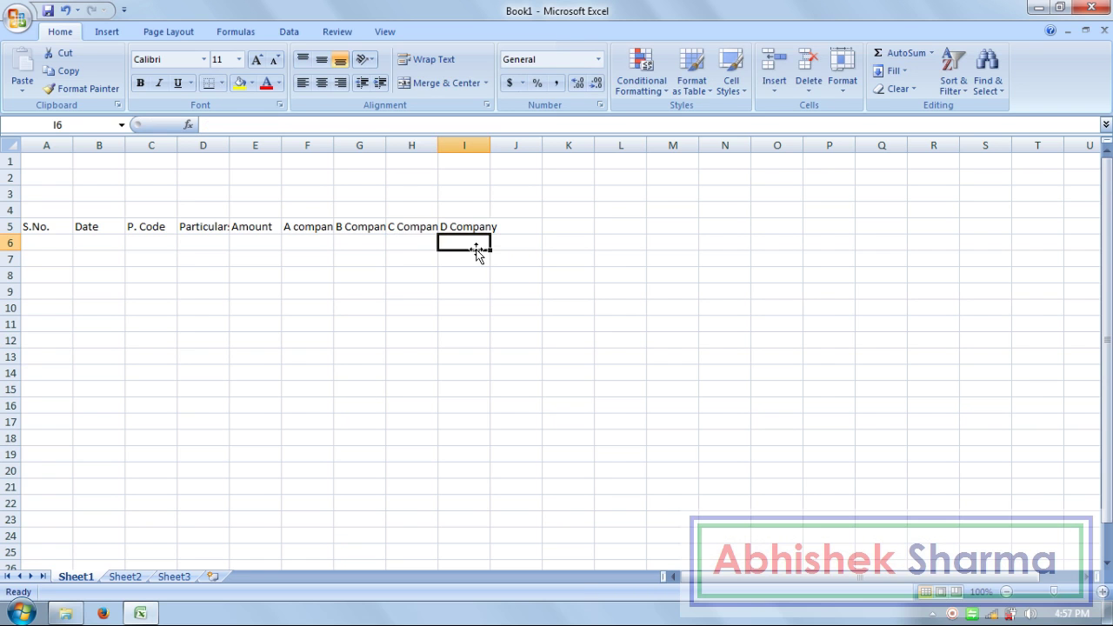
Step: AutoFit the column widths to the header row A5:I5
{"action": "left_click_drag", "start_coordinate": [467, 227], "coordinate": [13, 231]}
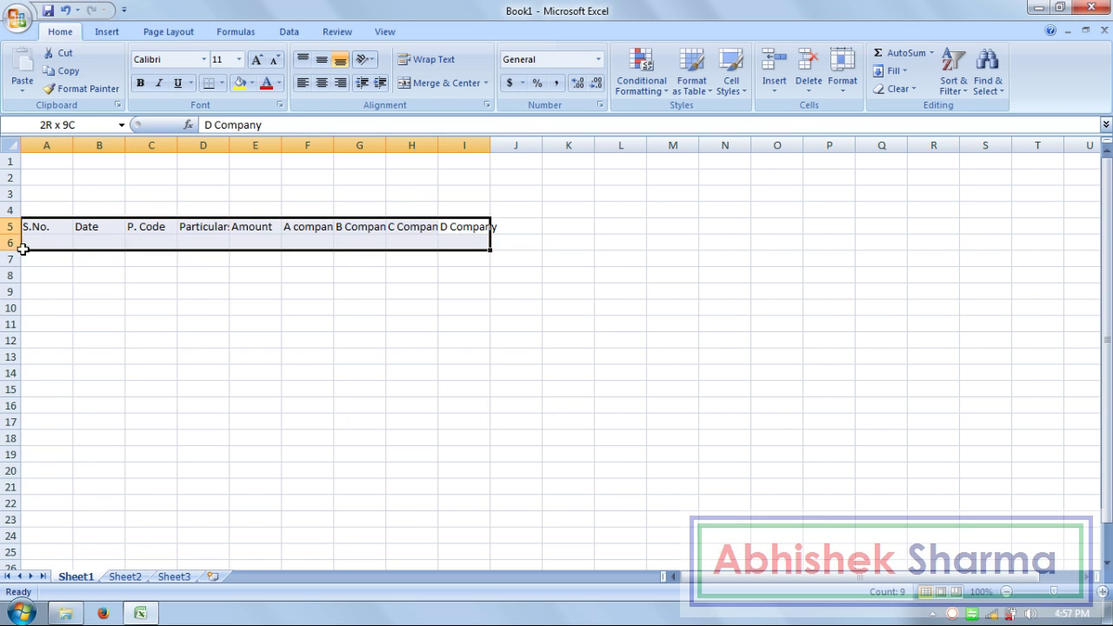
{"action": "left_click", "coordinate": [842, 80]}
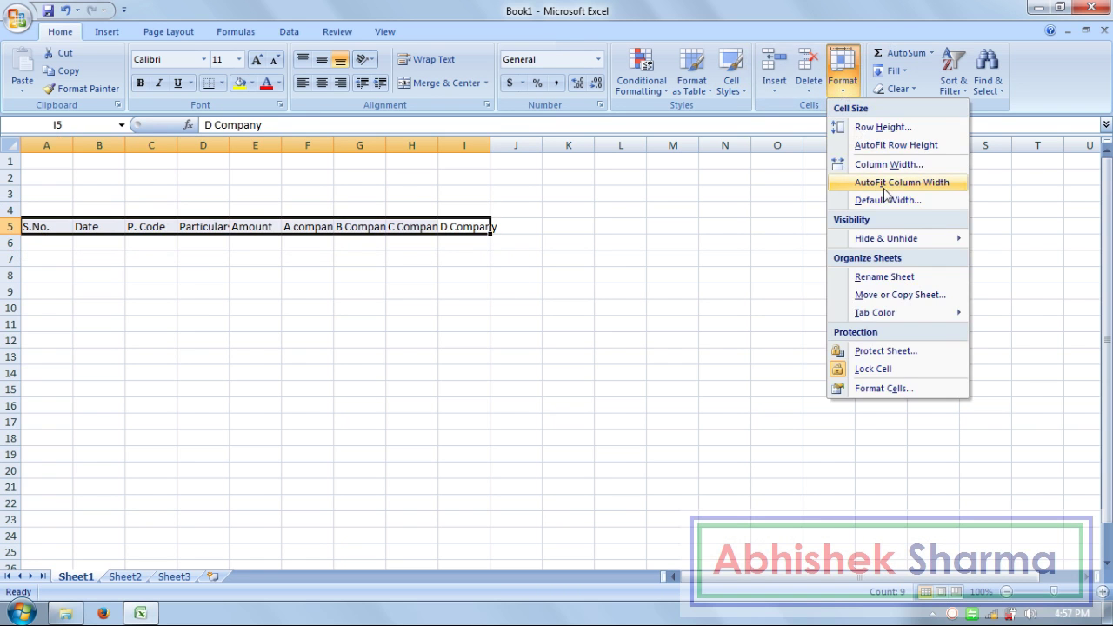
{"action": "left_click", "coordinate": [925, 187]}
{"action": "left_click", "coordinate": [400, 353]}
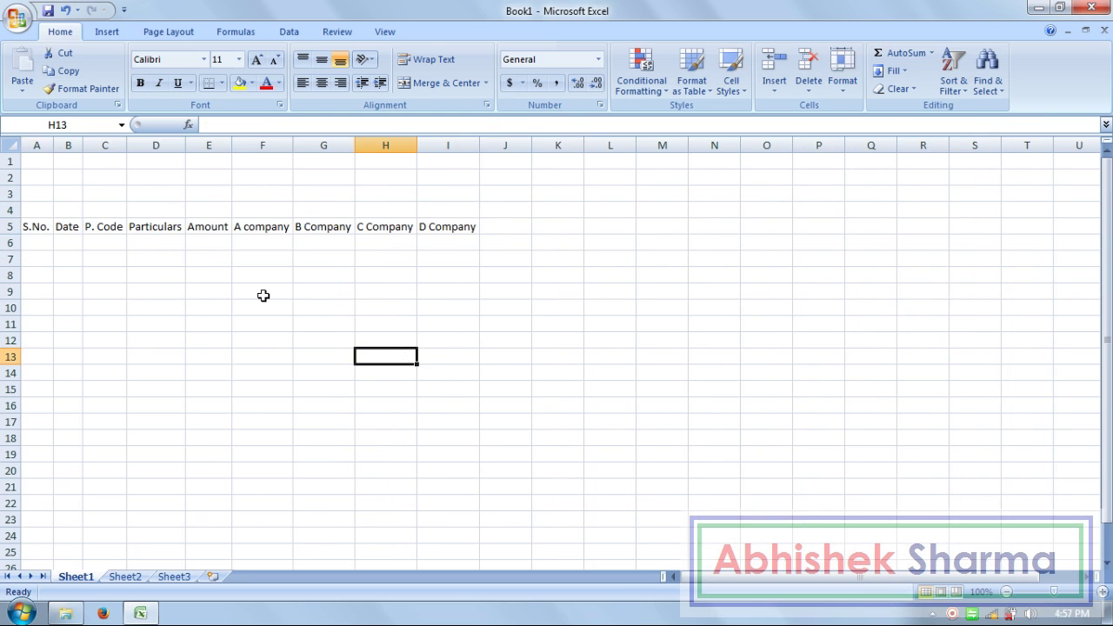
Step: Fill the S.No. column with serial numbers 1 to 13 in A6:A18
{"action": "left_click", "coordinate": [30, 243]}
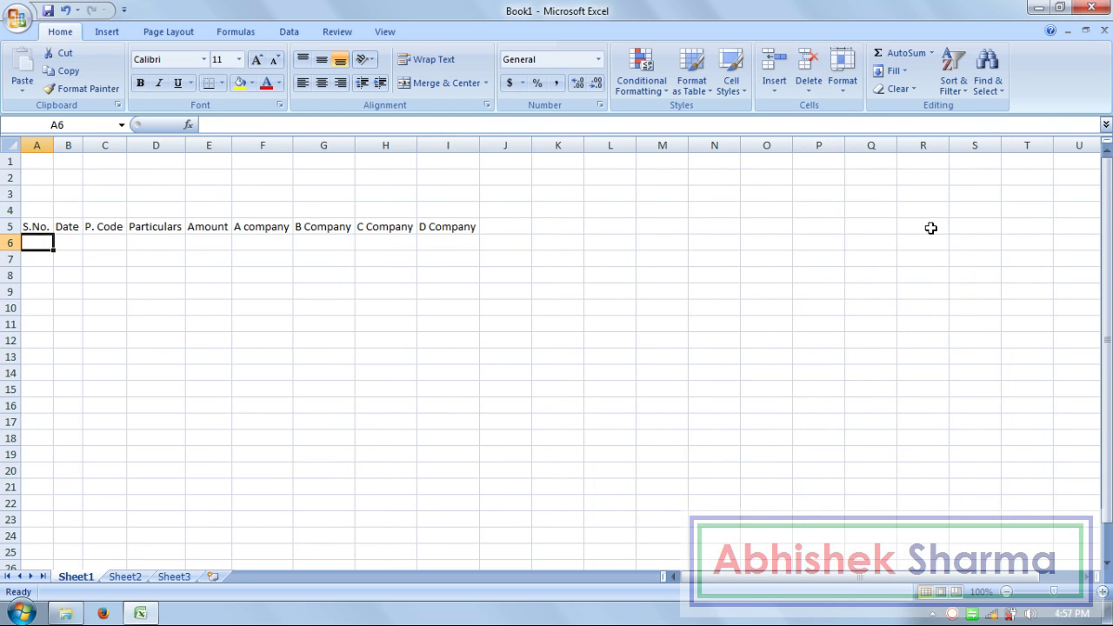
{"action": "type", "text": "1"}
{"action": "key", "text": "Return"}
{"action": "type", "text": "2"}
{"action": "key", "text": "Return"}
{"action": "type", "text": "3"}
{"action": "key", "text": "Return"}
{"action": "type", "text": "4"}
{"action": "key", "text": "Return"}
{"action": "type", "text": "5"}
{"action": "key", "text": "Return"}
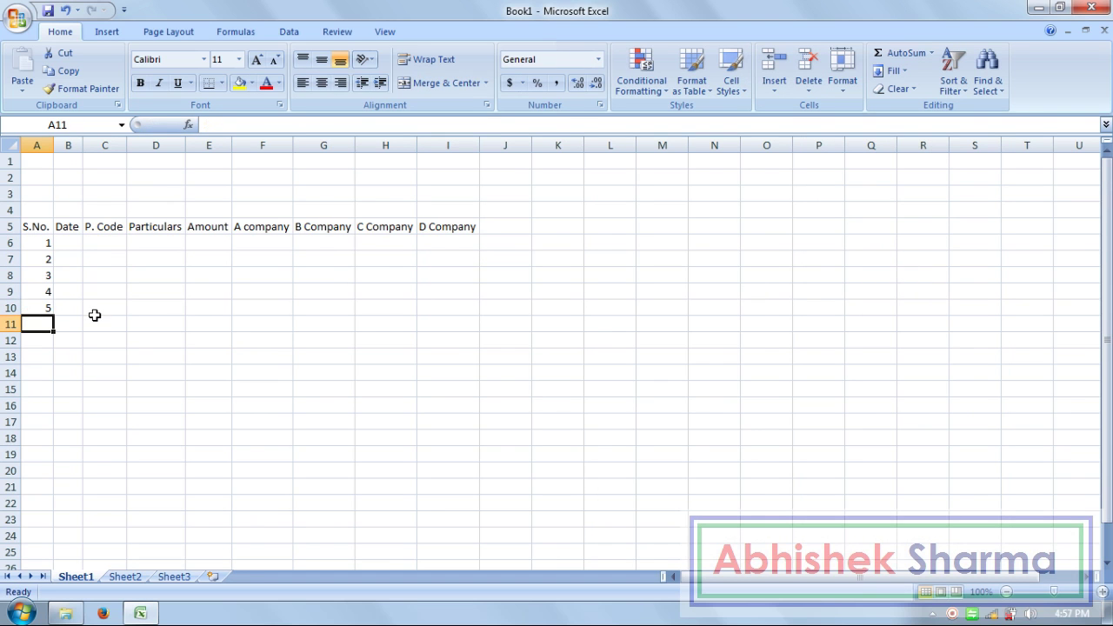
{"action": "type", "text": "6"}
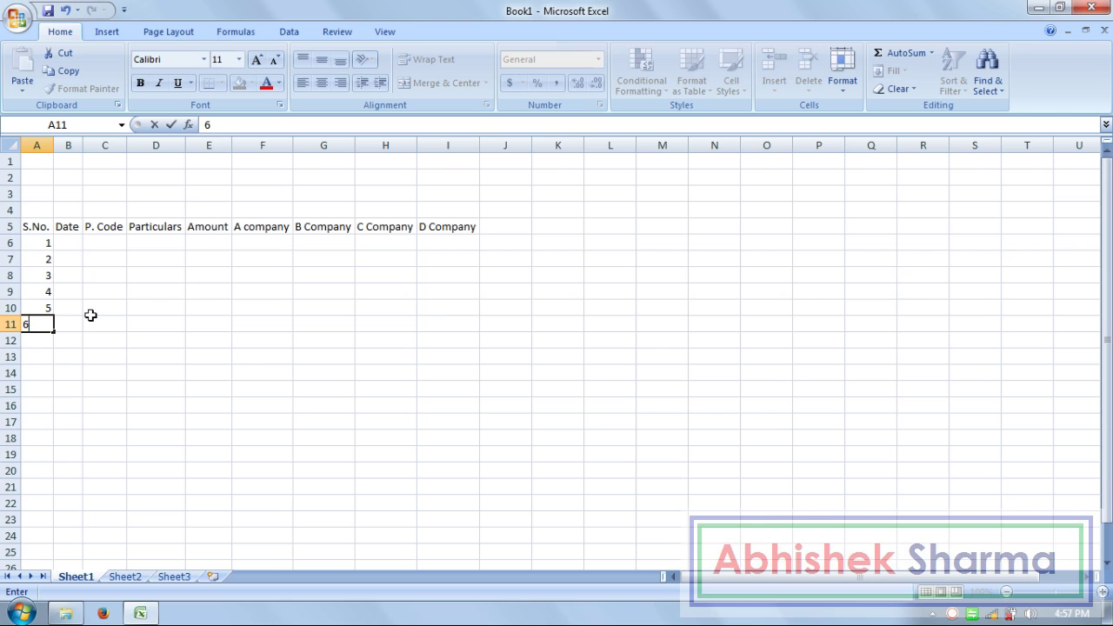
{"action": "left_click_drag", "start_coordinate": [26, 244], "coordinate": [53, 444]}
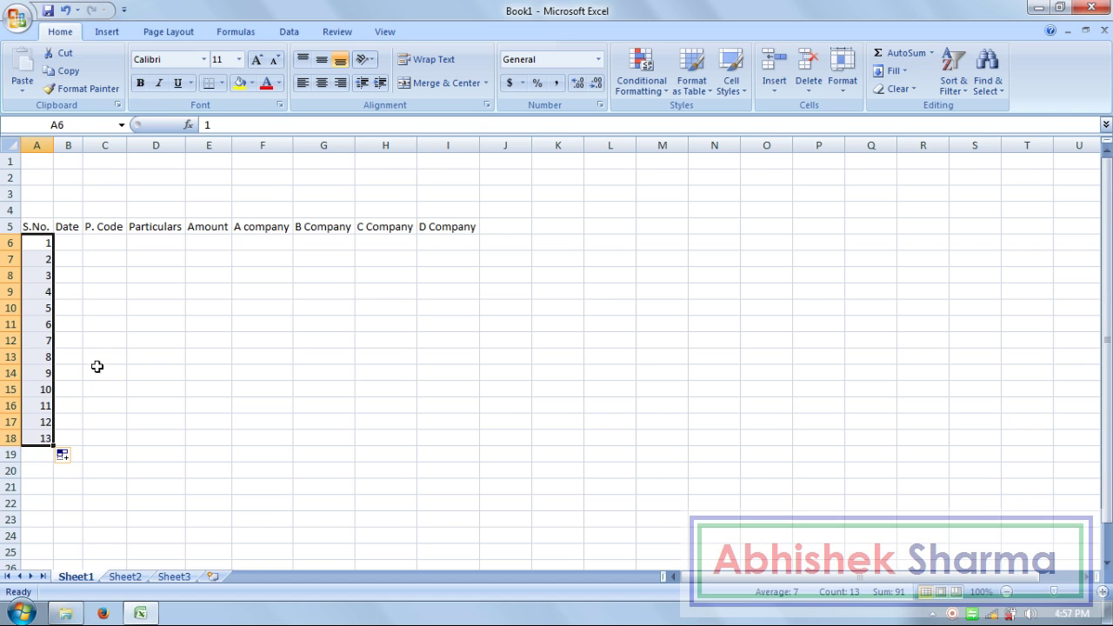
Step: Widen the Date, P. Code, Particulars and Amount columns (B to E) to make room for entries
{"action": "left_click", "coordinate": [90, 242]}
{"action": "key", "text": "Left"}
{"action": "left_click_drag", "start_coordinate": [85, 141], "coordinate": [165, 144]}
{"action": "left_click", "coordinate": [110, 191]}
{"action": "left_click_drag", "start_coordinate": [79, 144], "coordinate": [508, 148]}
{"action": "left_click", "coordinate": [122, 290]}
{"action": "left_click", "coordinate": [110, 242]}
{"action": "left_click", "coordinate": [485, 307]}
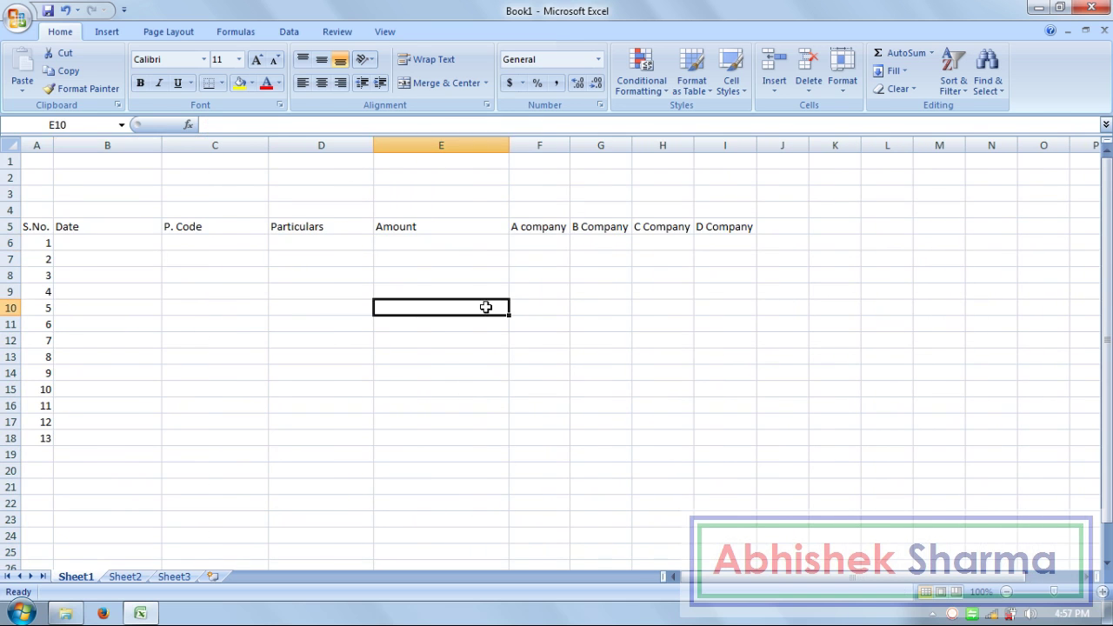
Step: Enter the date 1-Mar-2017 in B6 and the P. Code "A" in C6
{"action": "left_click", "coordinate": [96, 241]}
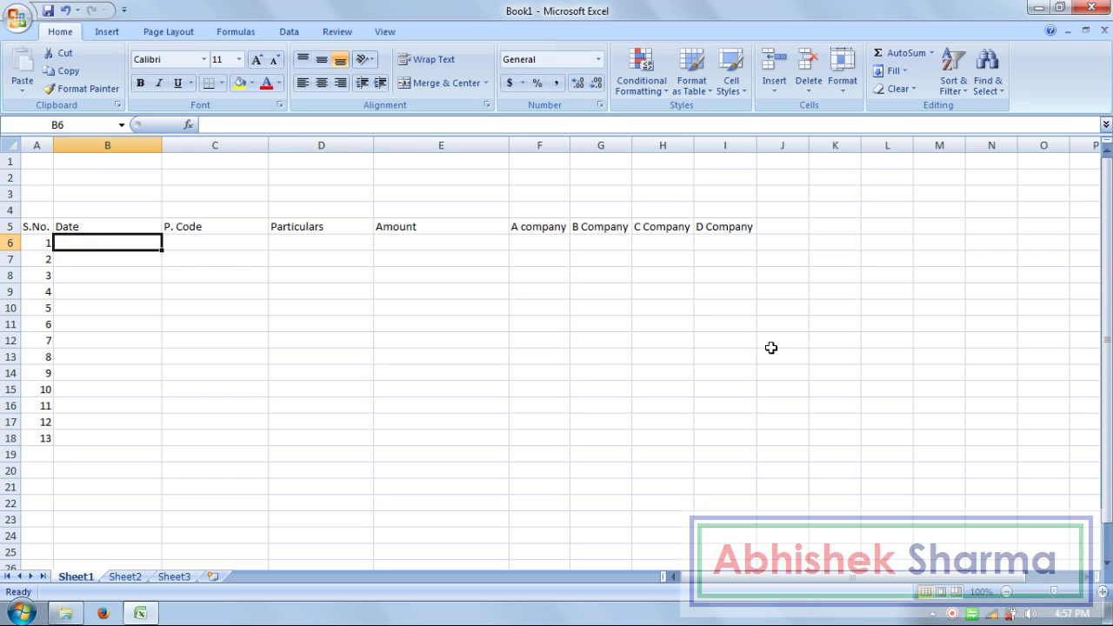
{"action": "type", "text": "1 M"}
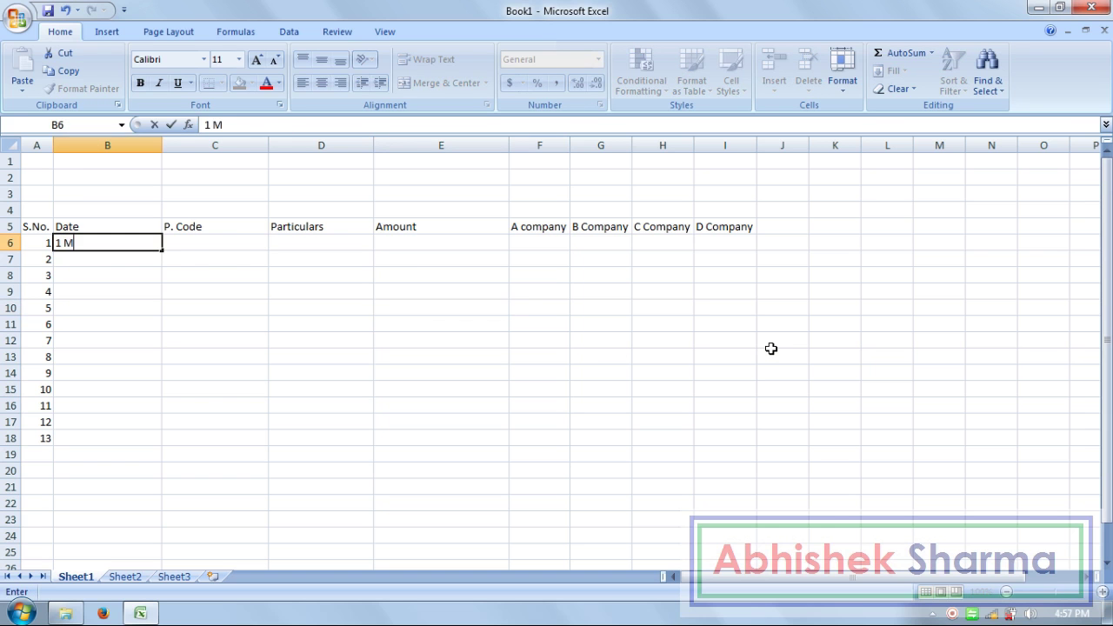
{"action": "key", "text": "BackSpace"}
{"action": "key", "text": "BackSpace"}
{"action": "type", "text": "-Mar"}
{"action": "type", "text": "-2017"}
{"action": "key", "text": "Tab"}
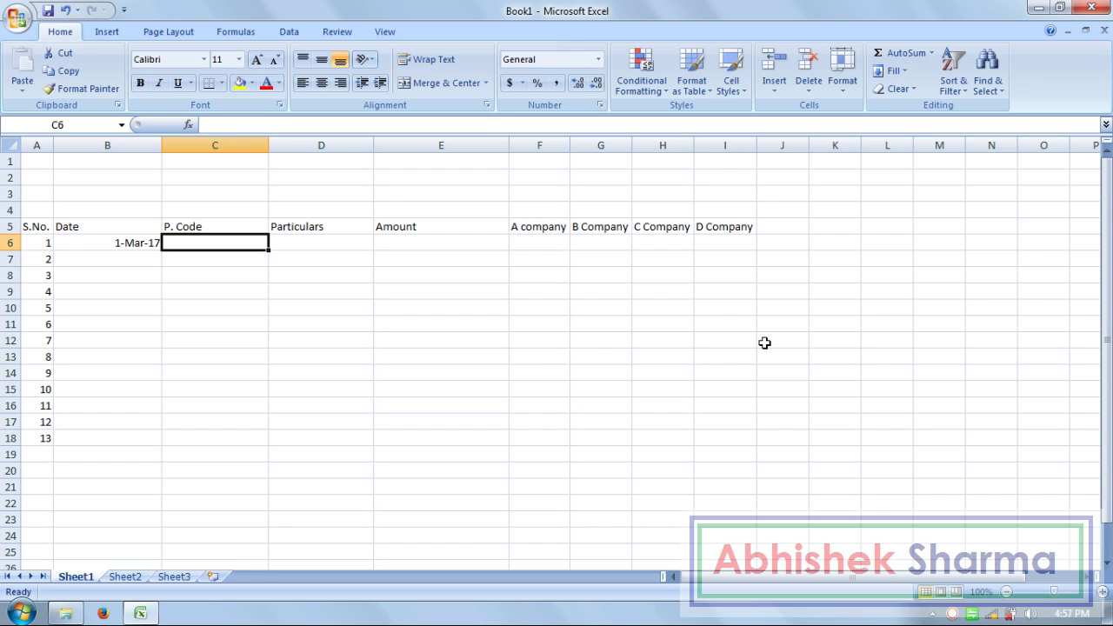
{"action": "type", "text": "A"}
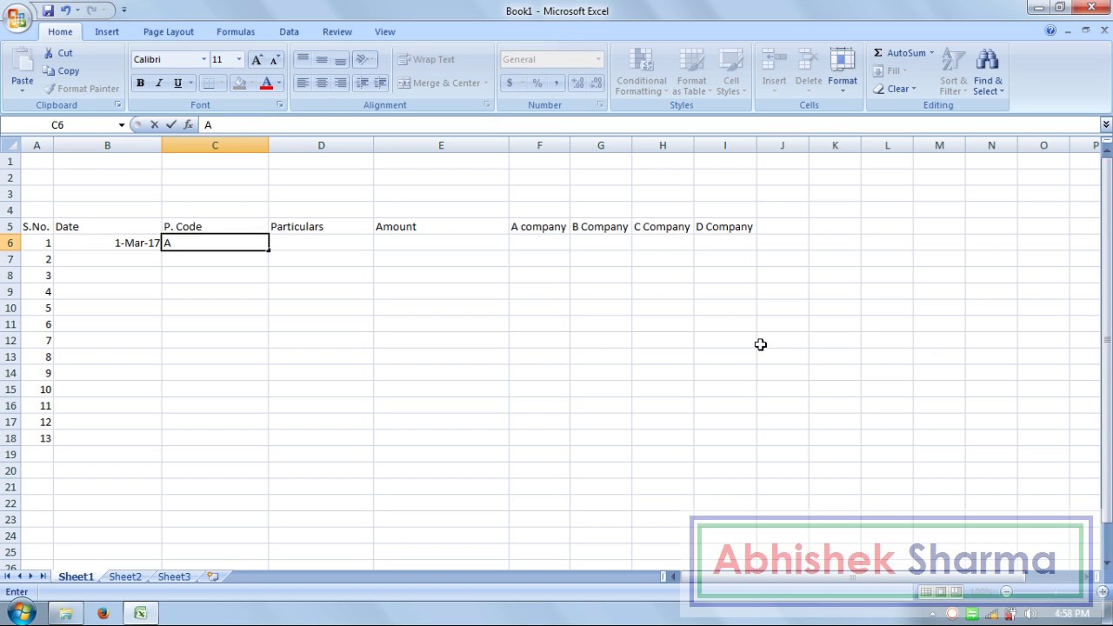
{"action": "key", "text": "Tab"}
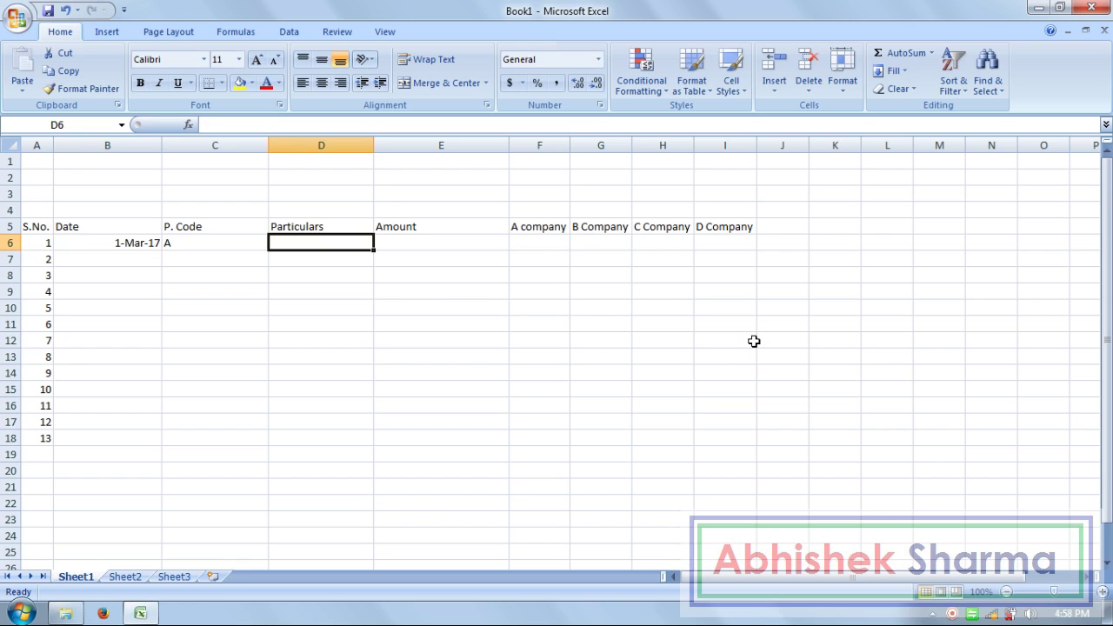
Step: Enter "Material Sipplied to A Company" in D6 and widen the Particulars column to fit the text
{"action": "type", "text": "Mater"}
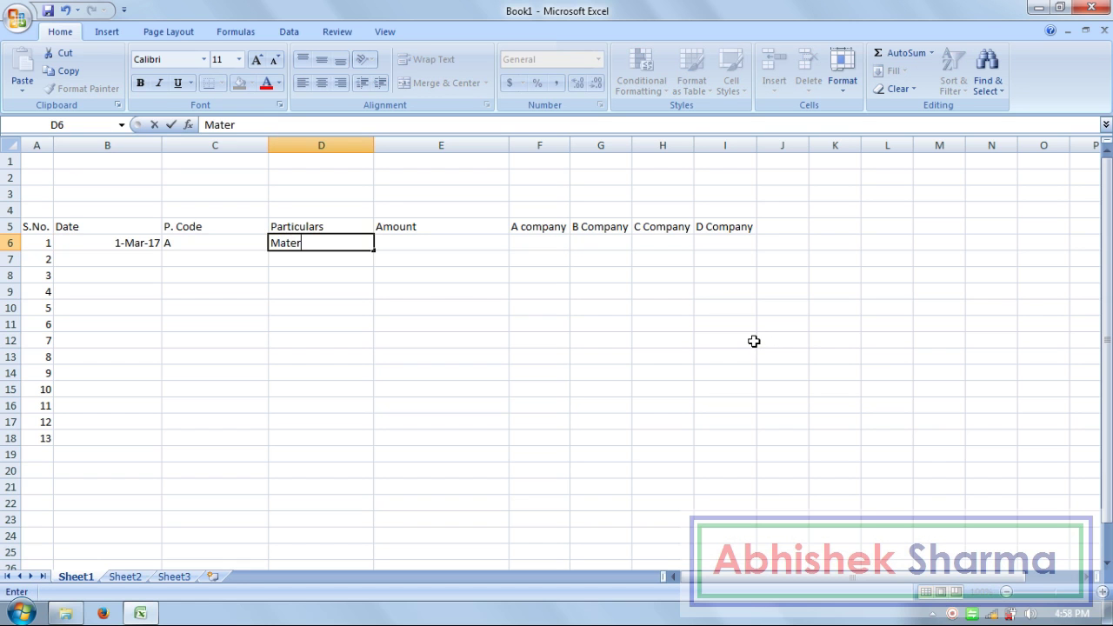
{"action": "type", "text": "ial Sipp"}
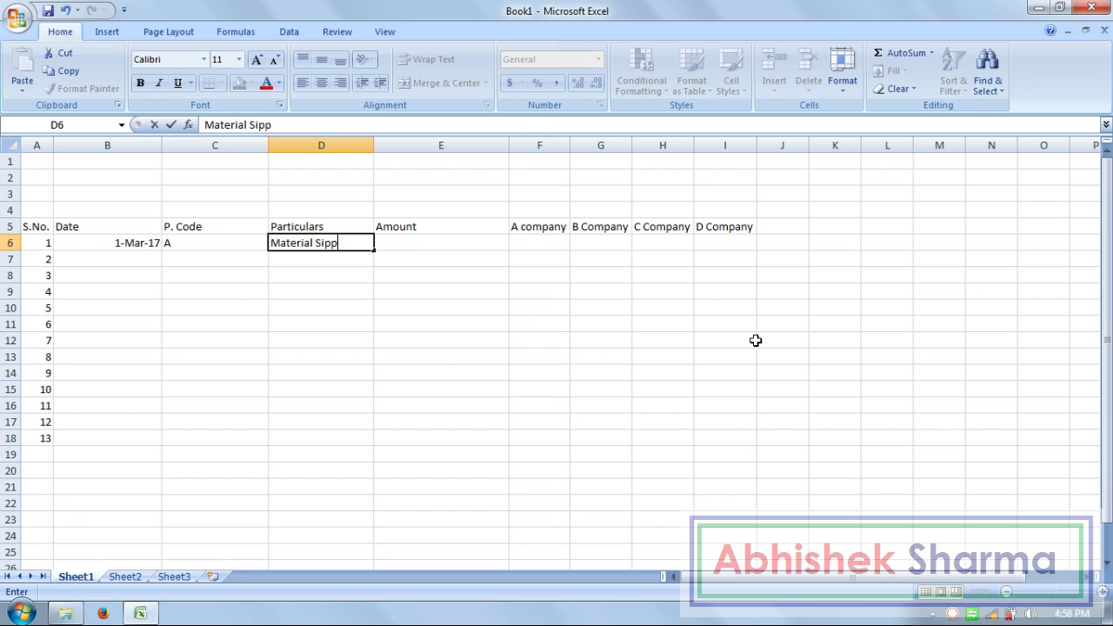
{"action": "type", "text": "lied to A Company"}
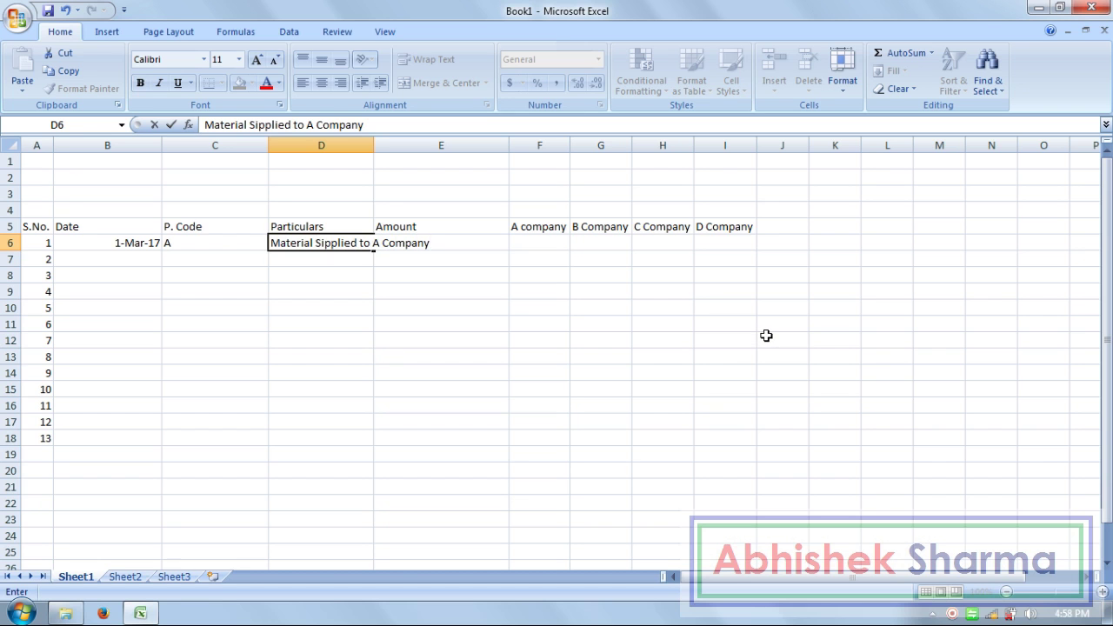
{"action": "key", "text": "Return"}
{"action": "double_click", "coordinate": [373, 144]}
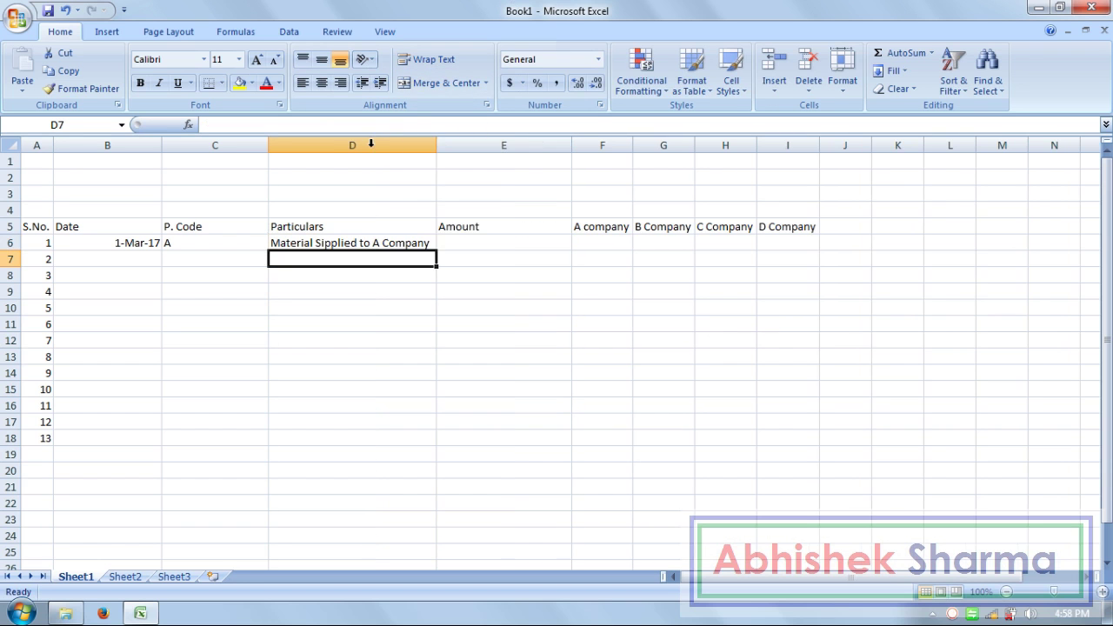
{"action": "left_click", "coordinate": [449, 320]}
Step: Copy the date from B6 down to B7 and change it to 5-Mar-17
{"action": "left_click", "coordinate": [154, 258]}
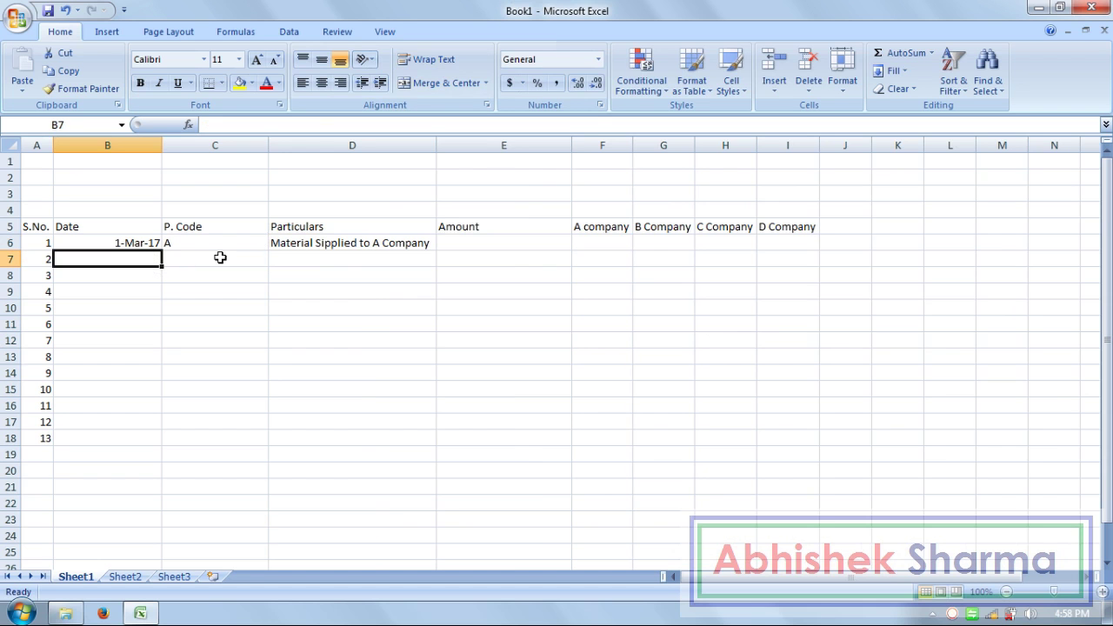
{"action": "key", "text": "ctrl+d"}
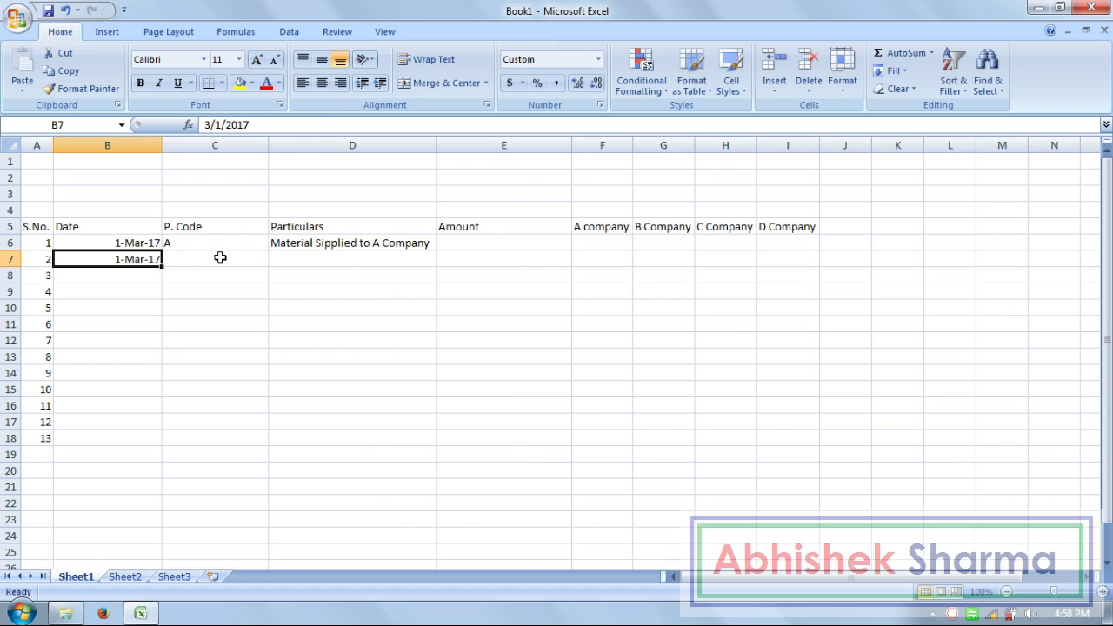
{"action": "key", "text": "F2"}
{"action": "key", "text": "BackSpace"}
{"action": "type", "text": "5"}
{"action": "key", "text": "Return"}
Step: Enter the P. Codes "B", "C" and "D" in C7:C9
{"action": "left_click", "coordinate": [220, 258]}
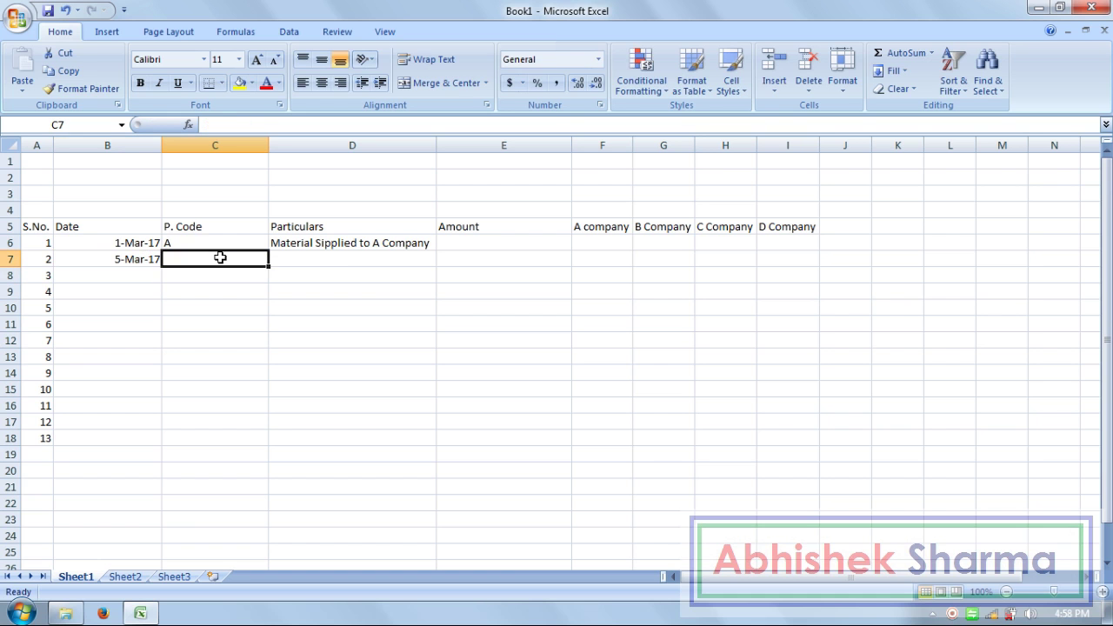
{"action": "type", "text": "B"}
{"action": "key", "text": "Return"}
{"action": "type", "text": "C"}
{"action": "key", "text": "Return"}
{"action": "type", "text": "D"}
{"action": "key", "text": "Tab"}
Step: Fill the particulars text from D6 down through D9
{"action": "key", "text": "shift+Up"}
{"action": "key", "text": "shift+Up"}
{"action": "key", "text": "shift+Up"}
{"action": "key", "text": "ctrl+d"}
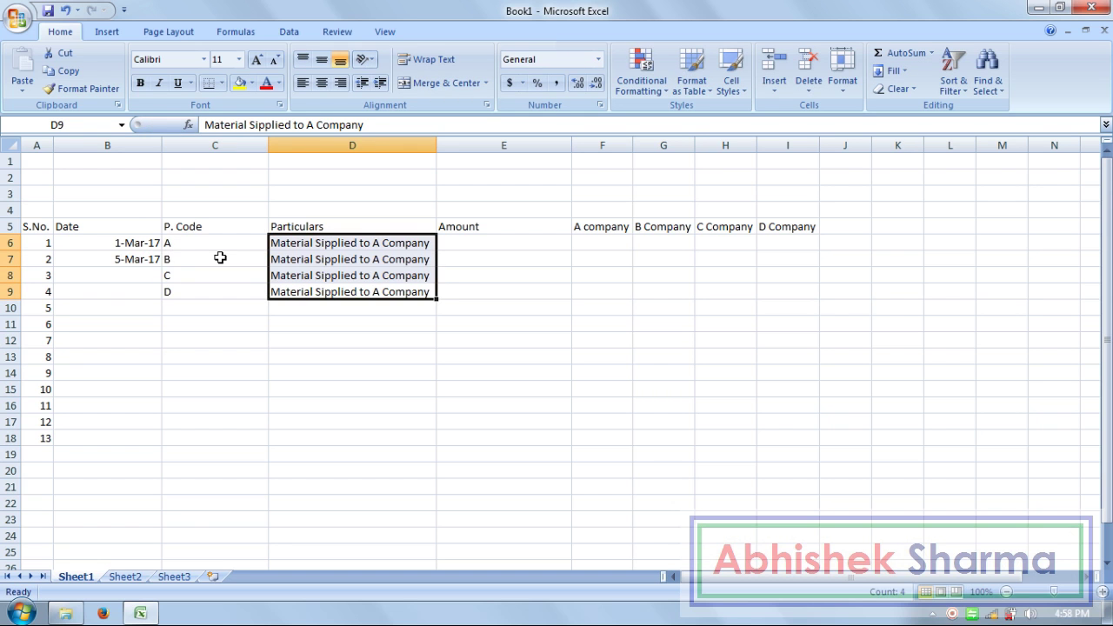
Step: Change the particulars in D9 to "Material Sipplied to d Company"
{"action": "key", "text": "F2"}
{"action": "key", "text": "Left"}
{"action": "key", "text": "Left"}
{"action": "key", "text": "Left"}
{"action": "key", "text": "Left"}
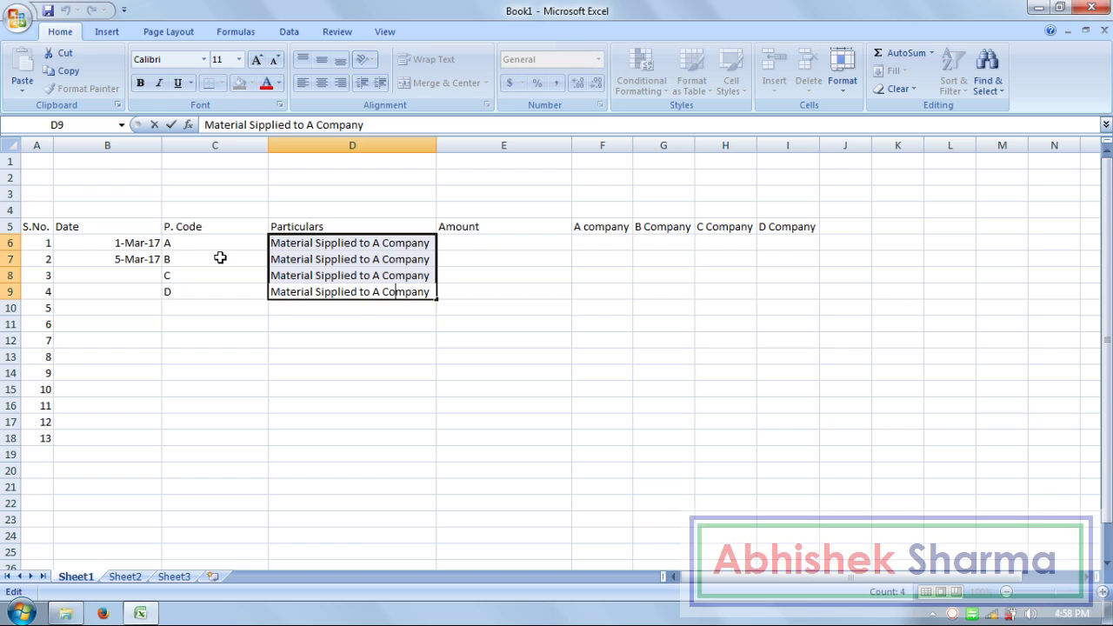
{"action": "key", "text": "Left"}
{"action": "key", "text": "BackSpace"}
{"action": "type", "text": "d"}
{"action": "key", "text": "Return"}
Step: Capitalize the company letter in D9 so the particulars read "Material Sipplied to D Company"
{"action": "key", "text": "Up"}
{"action": "key", "text": "Down"}
{"action": "key", "text": "Down"}
{"action": "key", "text": "Down"}
{"action": "key", "text": "Down"}
{"action": "key", "text": "F2"}
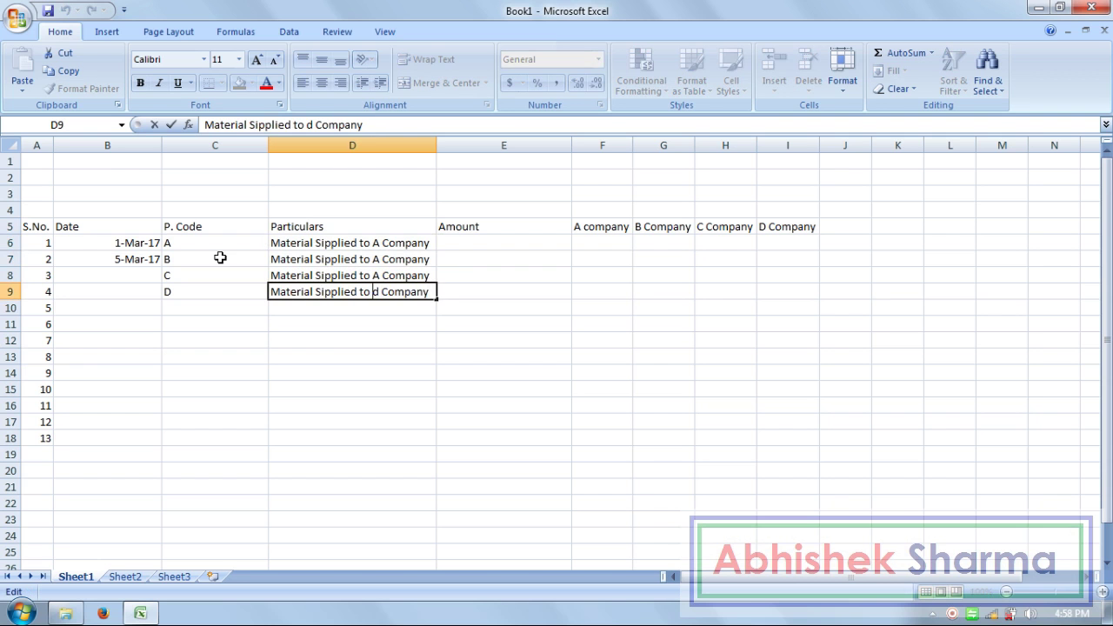
{"action": "key", "text": "Delete"}
{"action": "type", "text": "D"}
{"action": "key", "text": "Return"}
Step: Change the particulars in D8 to "Material Sipplied to C Company"
{"action": "key", "text": "Up"}
{"action": "key", "text": "Up"}
{"action": "key", "text": "F2"}
{"action": "key", "text": "ctrl+Left"}
{"action": "key", "text": "ctrl+Left"}
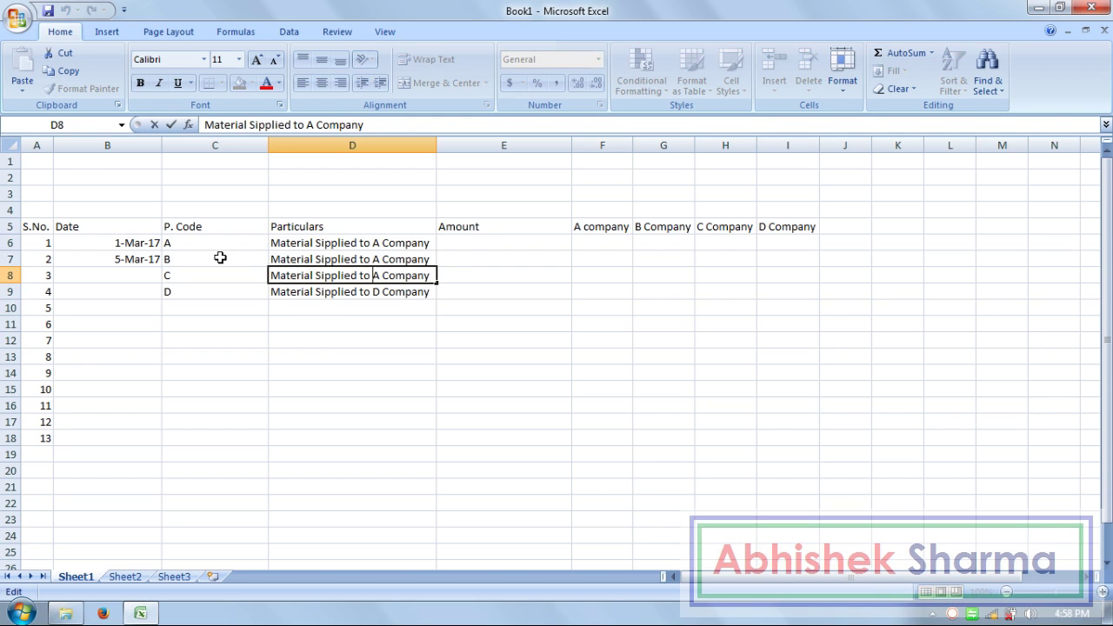
{"action": "key", "text": "Delete"}
{"action": "type", "text": "C"}
{"action": "key", "text": "Return"}
Step: Change the particulars in D7 to "Material Sipplied to B Company"
{"action": "key", "text": "Up"}
{"action": "key", "text": "Up"}
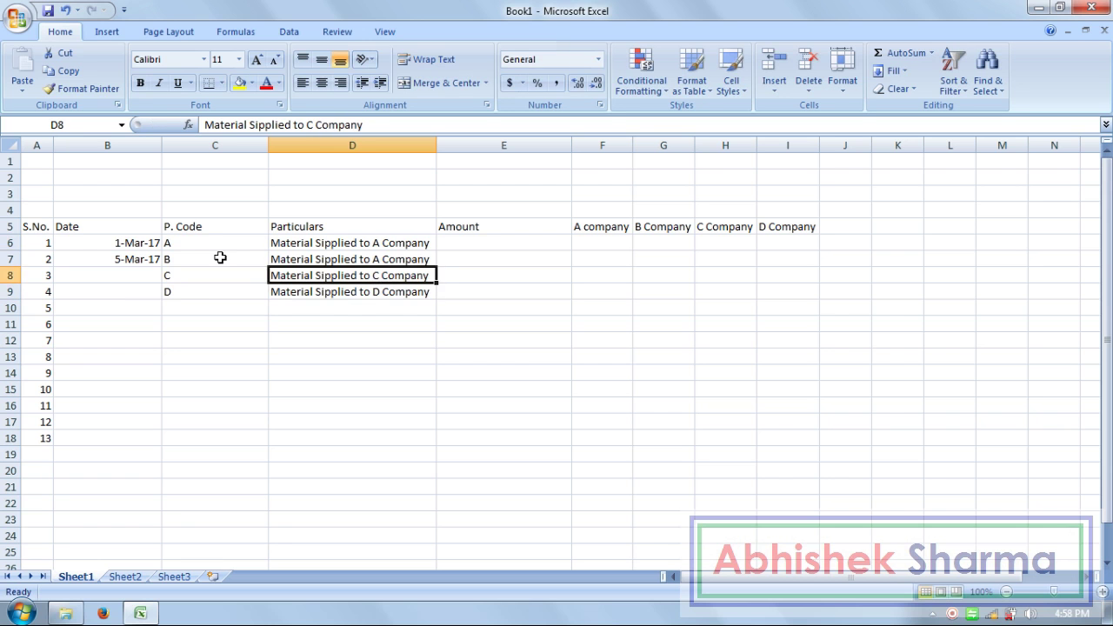
{"action": "key", "text": "F2"}
{"action": "key", "text": "ctrl+Left"}
{"action": "key", "text": "BackSpace"}
{"action": "type", "text": "BV"}
{"action": "key", "text": "BackSpace"}
{"action": "key", "text": "Return"}
Step: Copy the date from B7 down into B8
{"action": "key", "text": "Down"}
{"action": "key", "text": "Down"}
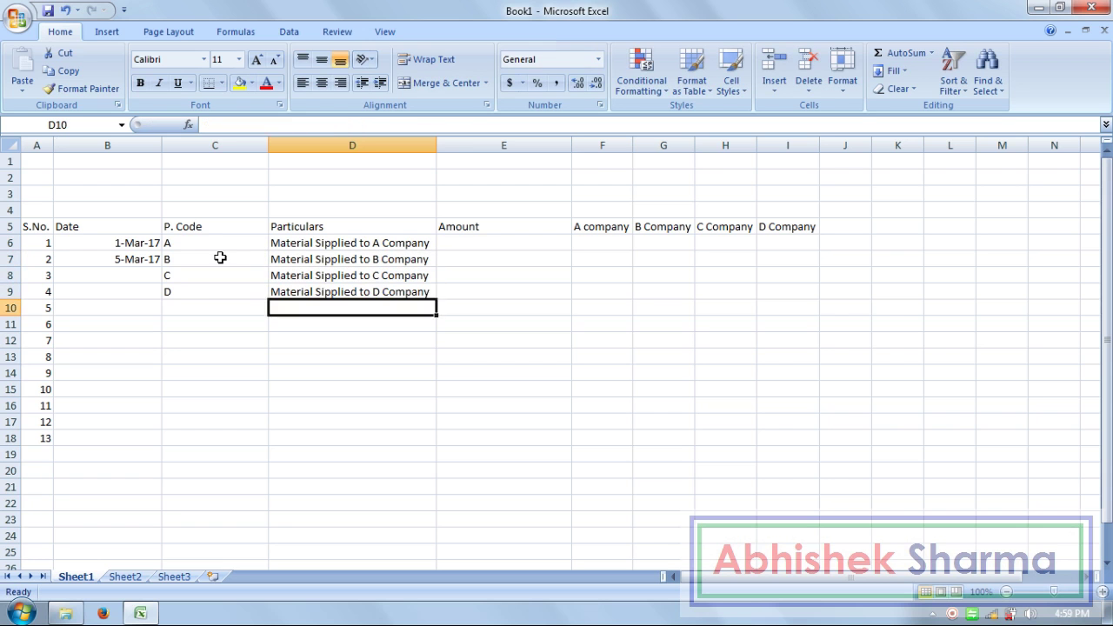
{"action": "key", "text": "Left"}
{"action": "key", "text": "Left"}
{"action": "key", "text": "Up"}
{"action": "key", "text": "Up"}
{"action": "key", "text": "Up"}
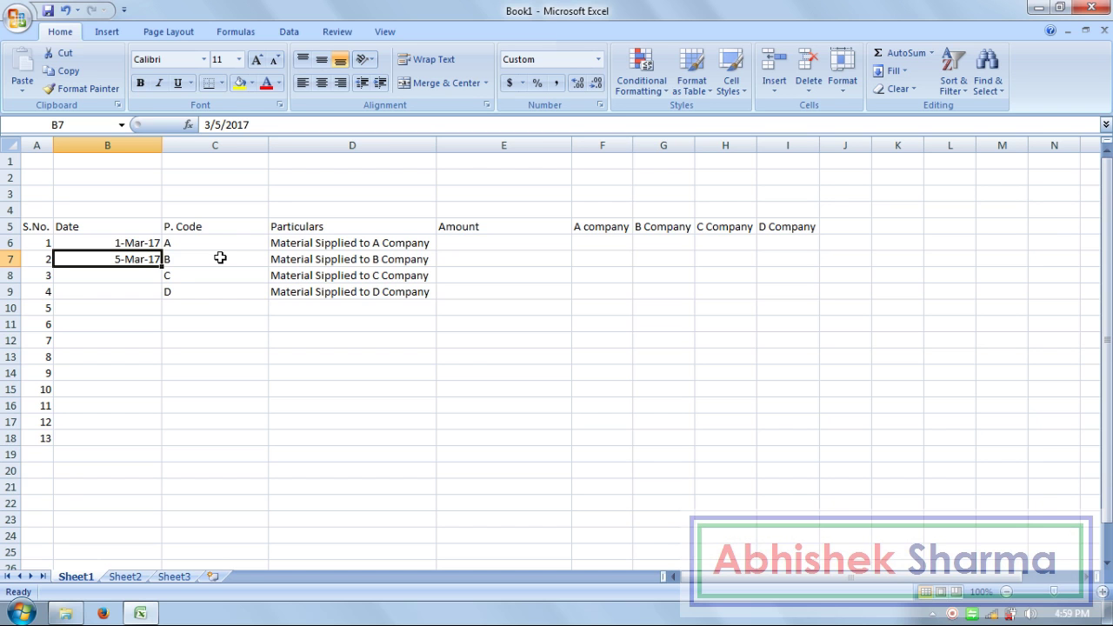
{"action": "key", "text": "Down"}
{"action": "key", "text": "ctrl+d"}
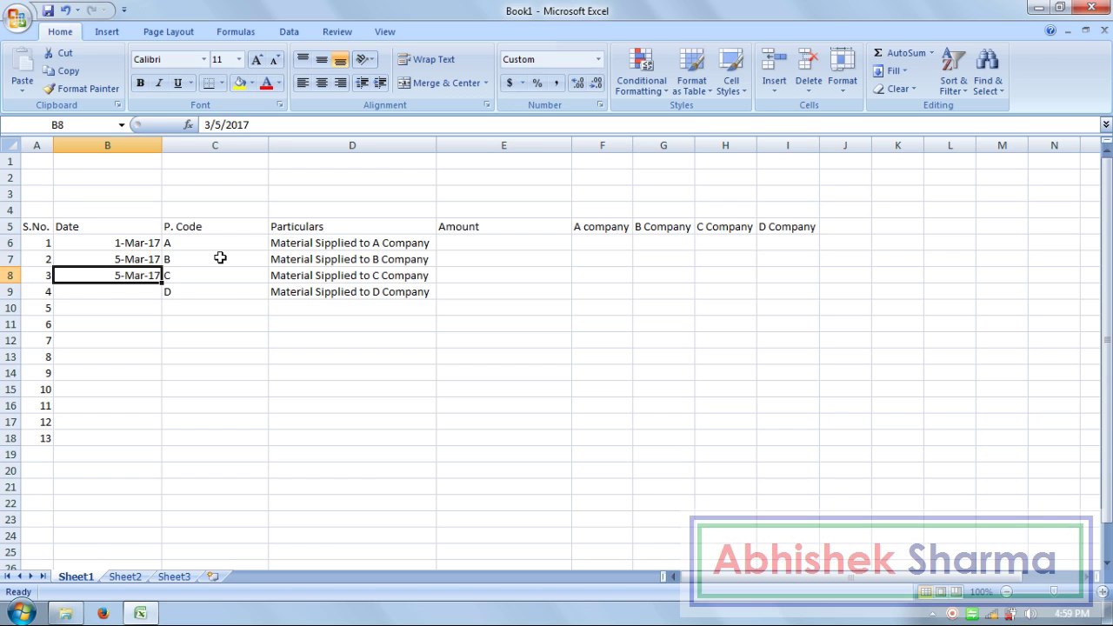
Step: Change the day of the date in B8 so it reads 6-Mar-17
{"action": "key", "text": "F2"}
{"action": "key", "text": "Left"}
{"action": "key", "text": "Left"}
{"action": "key", "text": "Left"}
{"action": "key", "text": "Left"}
{"action": "key", "text": "Left"}
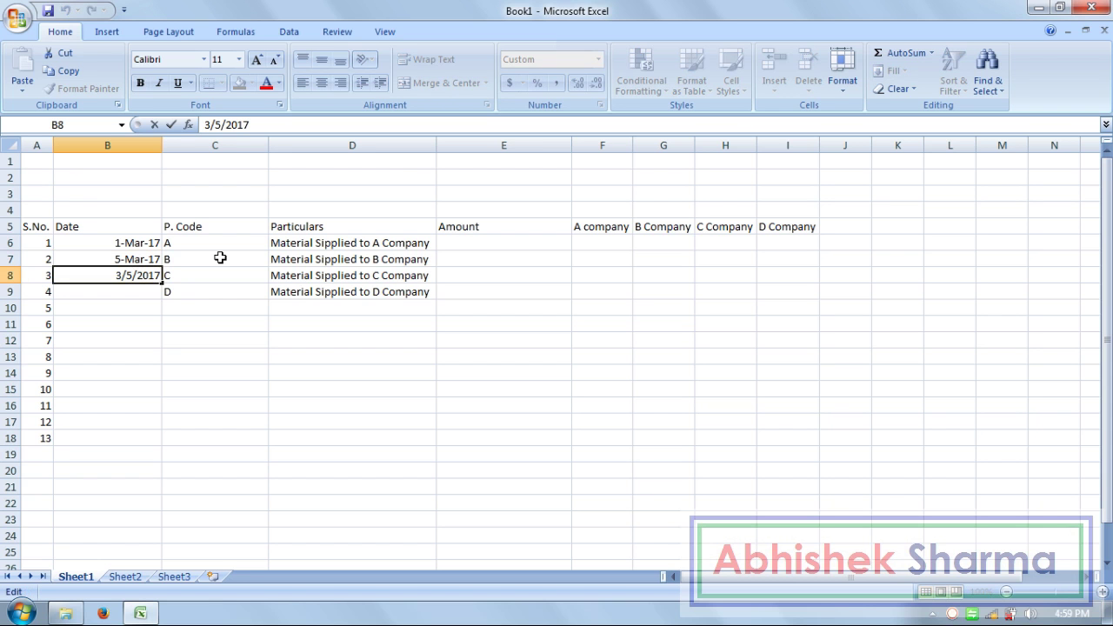
{"action": "key", "text": "BackSpace"}
{"action": "type", "text": "6"}
{"action": "key", "text": "Return"}
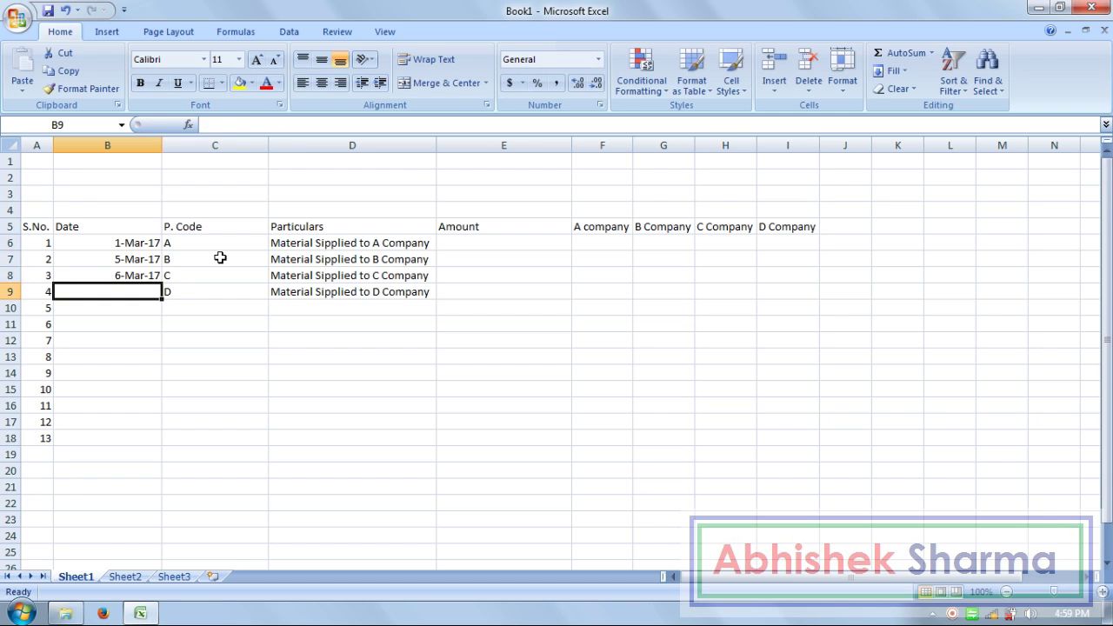
Step: Copy the date from B8 down to B9 and change it to 10-Mar-17
{"action": "key", "text": "ctrl+d"}
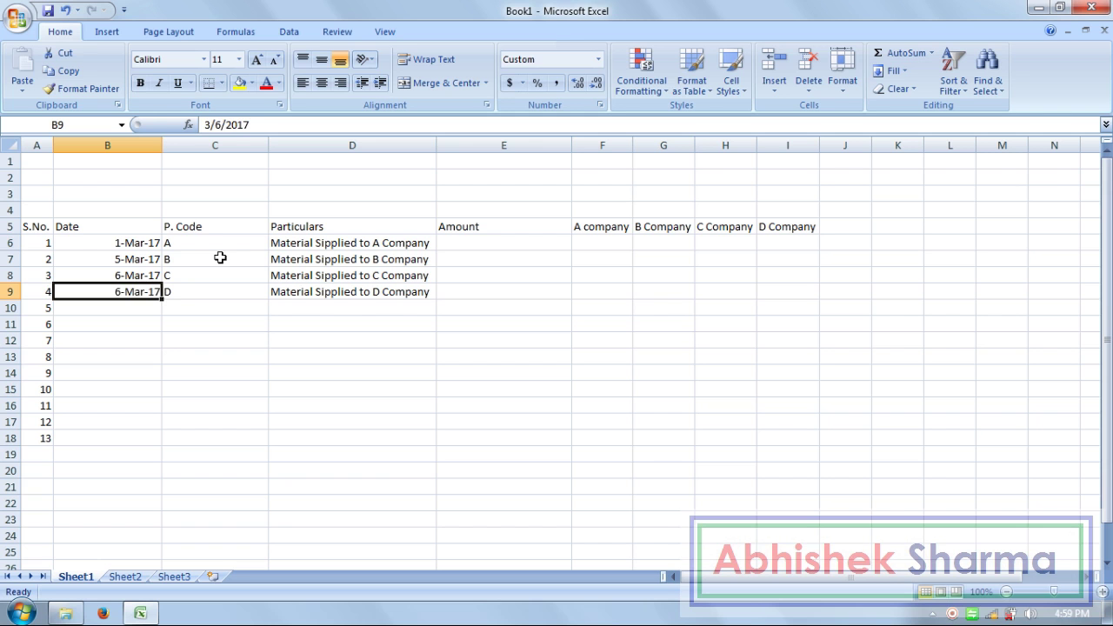
{"action": "key", "text": "Left"}
{"action": "key", "text": "F2"}
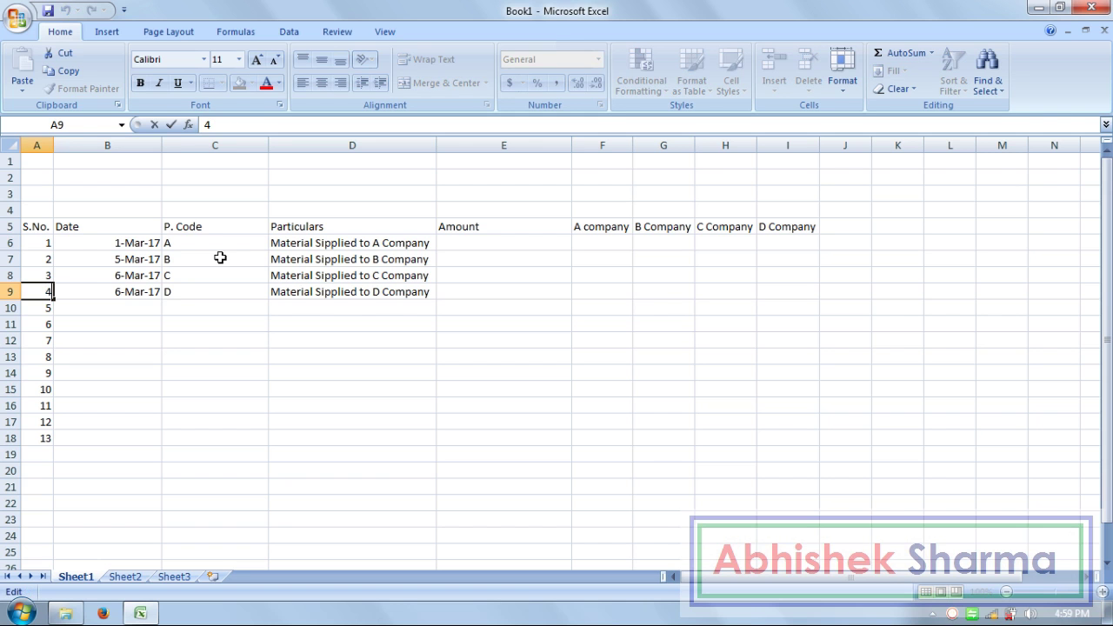
{"action": "key", "text": "Return"}
{"action": "key", "text": "Right"}
{"action": "key", "text": "Right"}
{"action": "key", "text": "Up"}
{"action": "key", "text": "Left"}
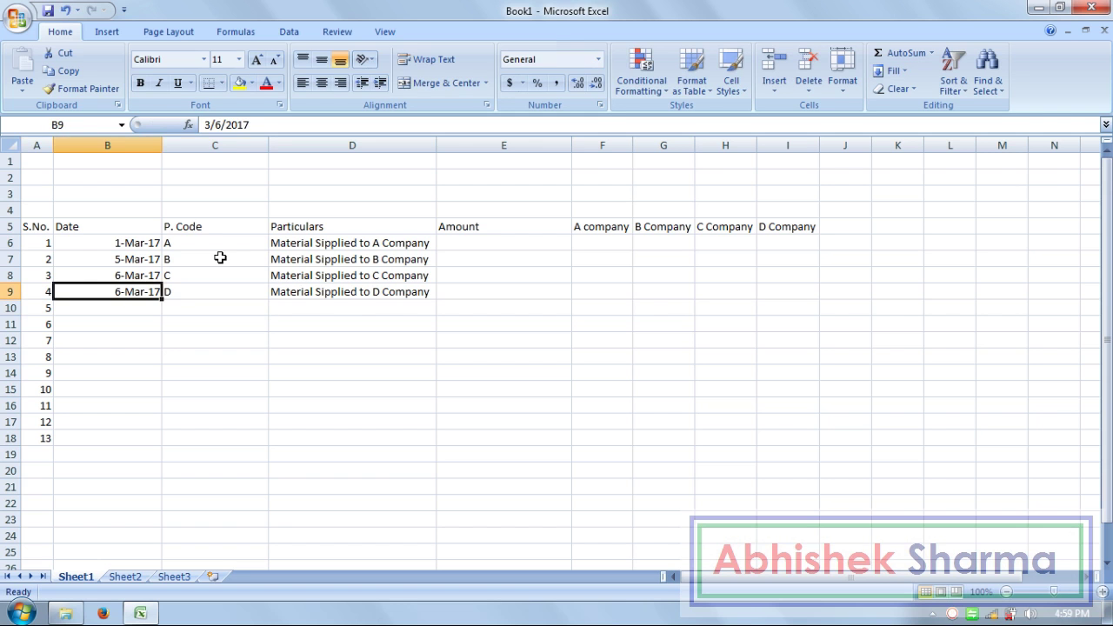
{"action": "key", "text": "F2"}
{"action": "key", "text": "BackSpace"}
{"action": "type", "text": "10"}
{"action": "key", "text": "Return"}
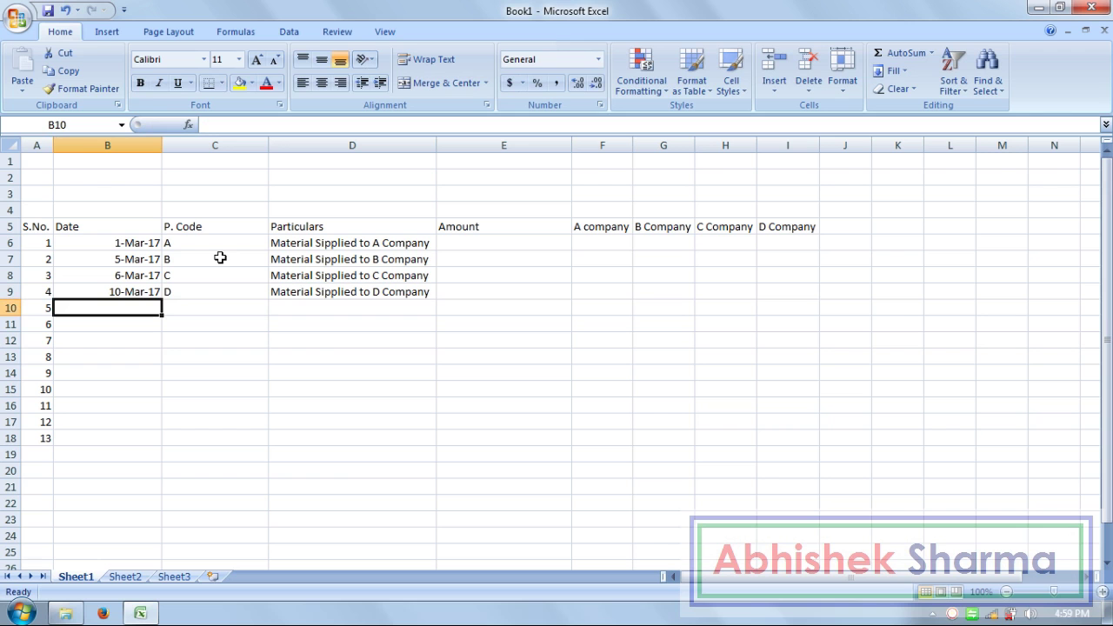
Step: Enter the particulars "Paid Salary for A Company" in D10
{"action": "key", "text": "Right"}
{"action": "key", "text": "Right"}
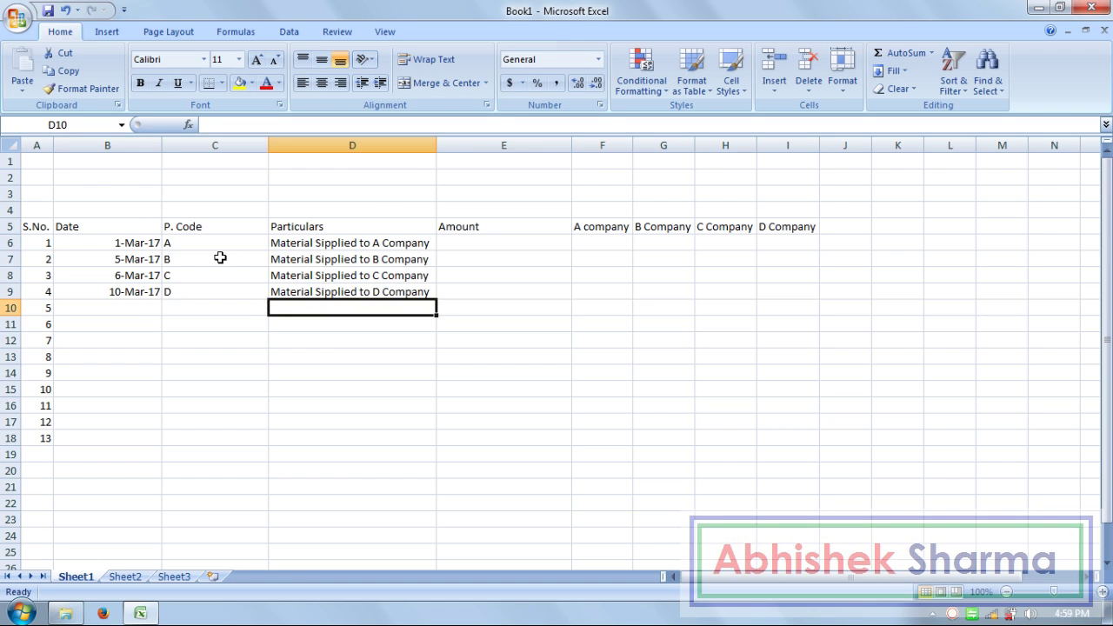
{"action": "type", "text": "Paid "}
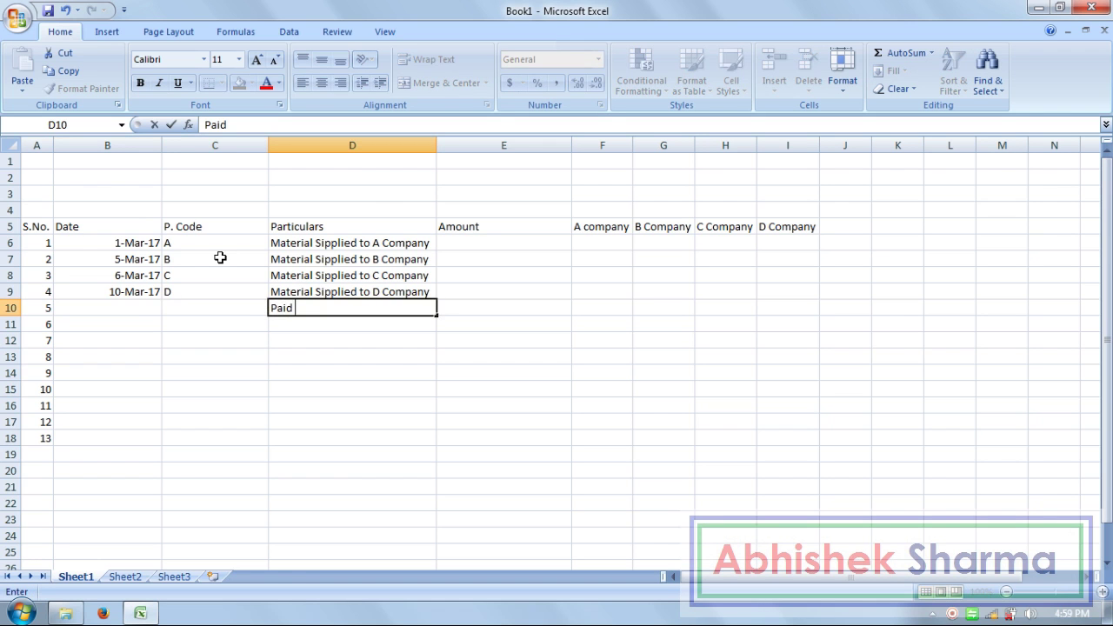
{"action": "type", "text": "Salary for"}
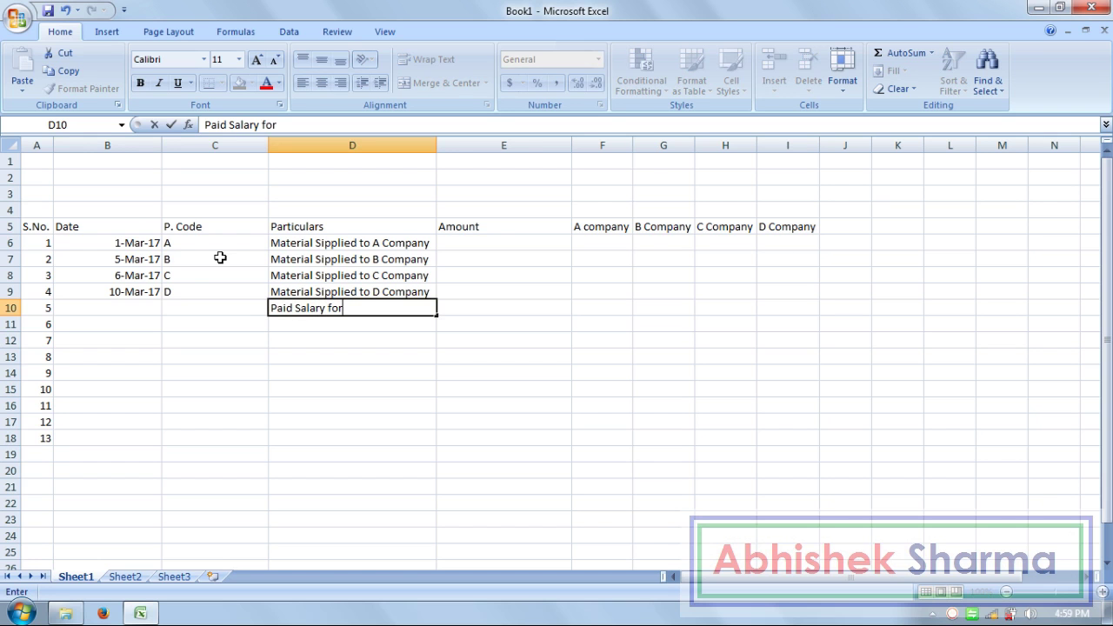
{"action": "type", "text": " A Company"}
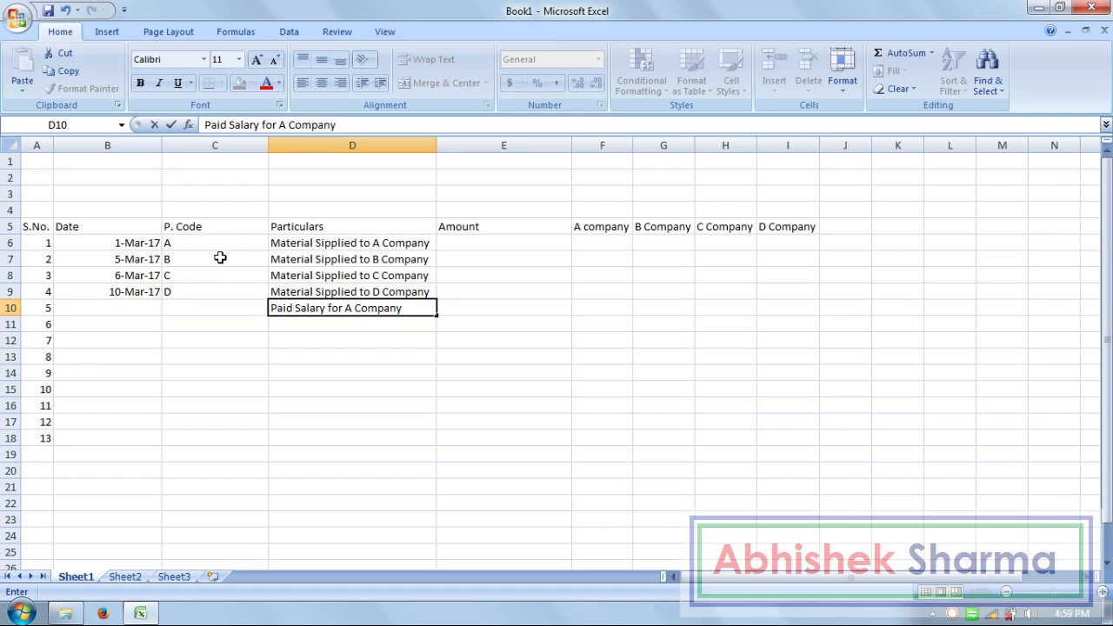
{"action": "key", "text": "Return"}
Step: Fill the salary particulars from D10 down through D13
{"action": "key", "text": "Up"}
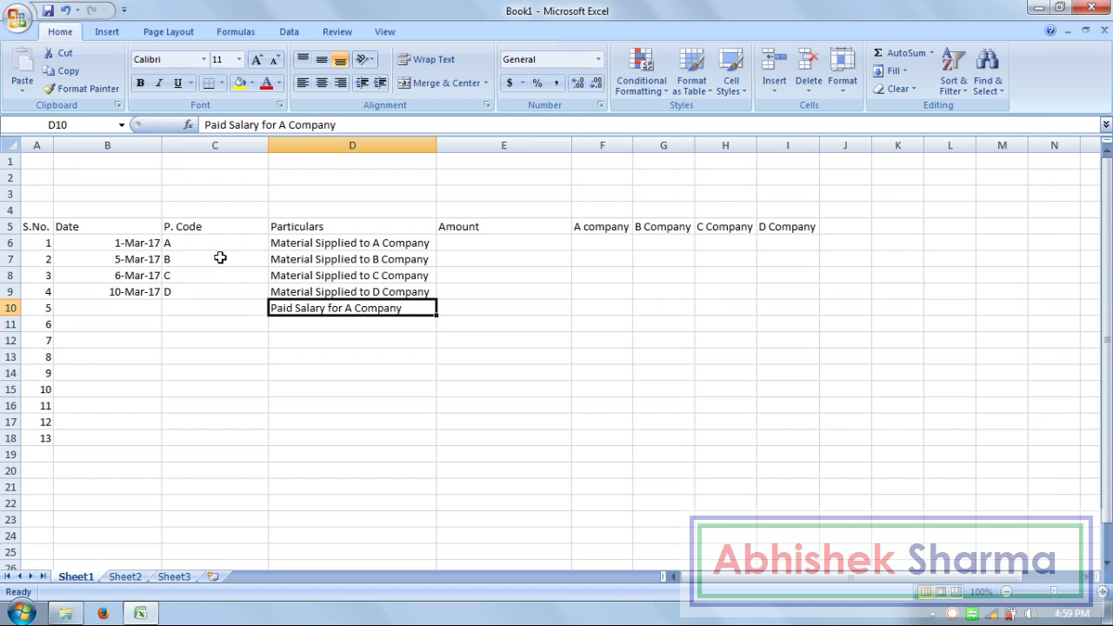
{"action": "key", "text": "shift+Down"}
{"action": "key", "text": "shift+Down"}
{"action": "key", "text": "shift+Down"}
{"action": "key", "text": "ctrl+d"}
Step: Change the particulars in D11 to "Paid Salary for D Company"
{"action": "key", "text": "Down"}
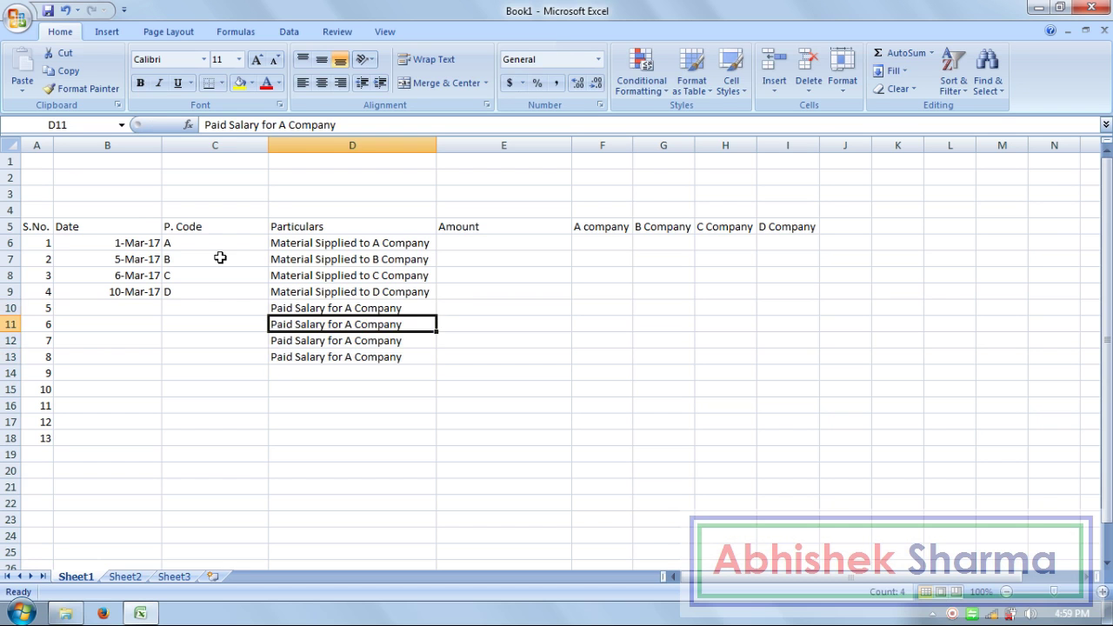
{"action": "key", "text": "F2"}
{"action": "key", "text": "Left"}
{"action": "key", "text": "Left"}
{"action": "key", "text": "Left"}
{"action": "key", "text": "Left"}
{"action": "key", "text": "Left"}
{"action": "key", "text": "Left"}
{"action": "key", "text": "Left"}
{"action": "key", "text": "Left"}
{"action": "key", "text": "Left"}
{"action": "key", "text": "Delete"}
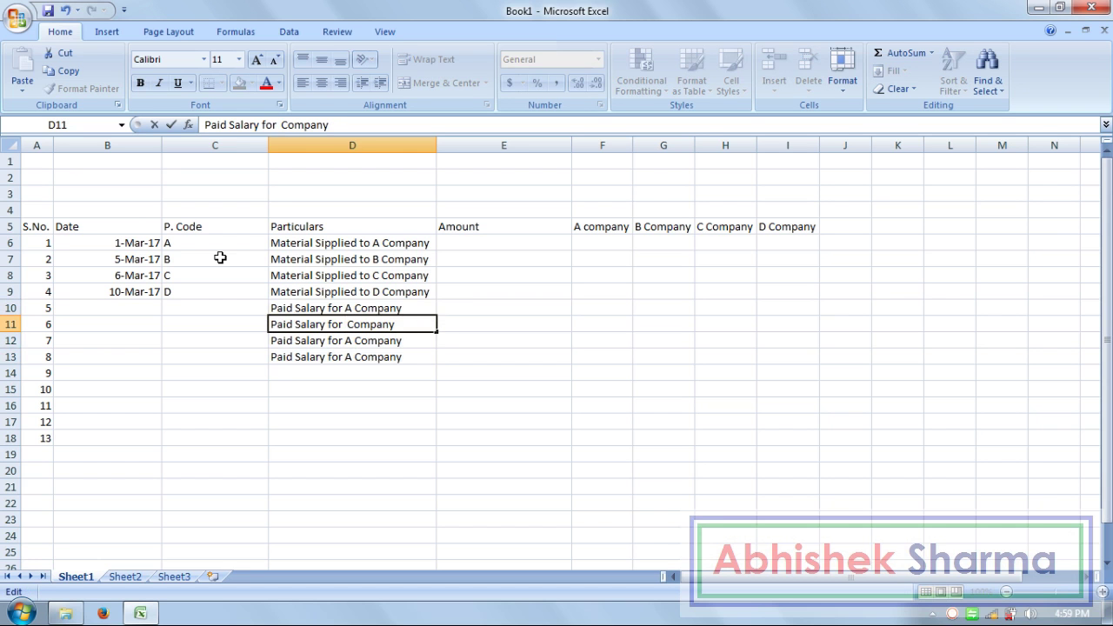
{"action": "type", "text": "D"}
{"action": "key", "text": "Return"}
Step: Change the particulars in D12 to "Paid Salary for B Company"
{"action": "key", "text": "F2"}
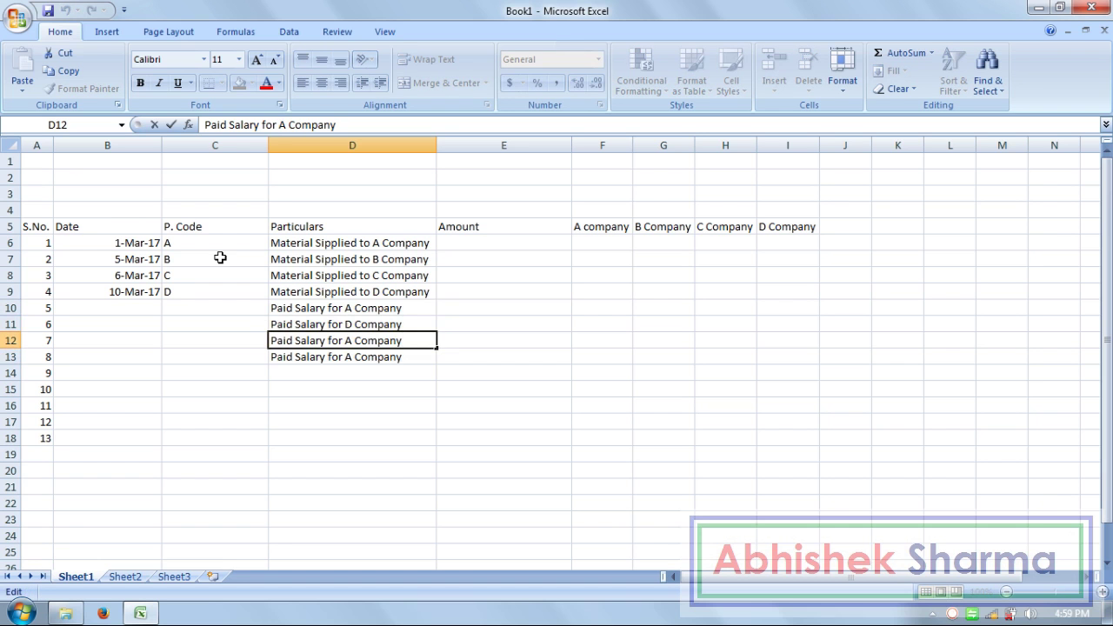
{"action": "key", "text": "BackSpace"}
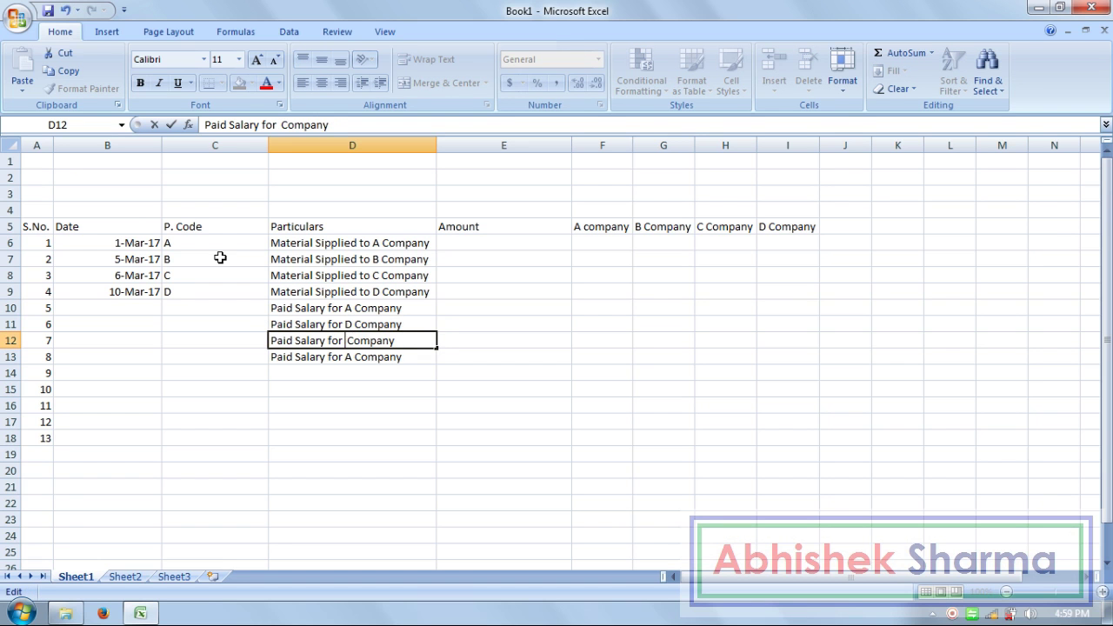
{"action": "type", "text": "B"}
{"action": "key", "text": "Return"}
Step: Change the particulars in D13 to "Paid Salary for C Company"
{"action": "key", "text": "F2"}
{"action": "key", "text": "Left"}
{"action": "key", "text": "Left"}
{"action": "key", "text": "Left"}
{"action": "key", "text": "Left"}
{"action": "key", "text": "Left"}
{"action": "key", "text": "Left"}
{"action": "key", "text": "Left"}
{"action": "key", "text": "Left"}
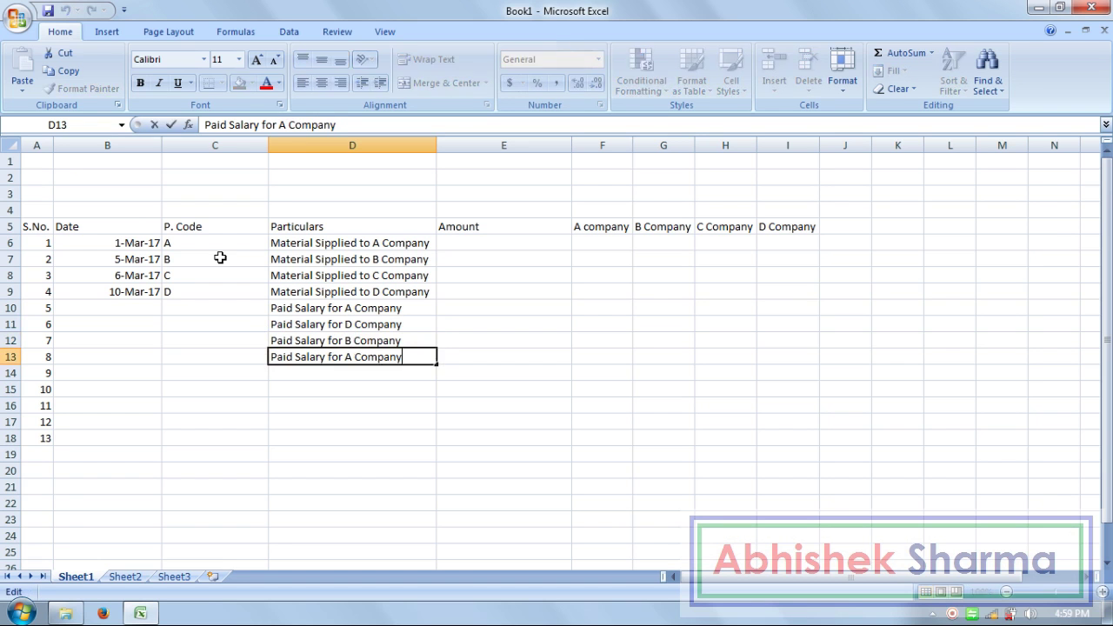
{"action": "key", "text": "BackSpace"}
{"action": "type", "text": "C"}
{"action": "key", "text": "Return"}
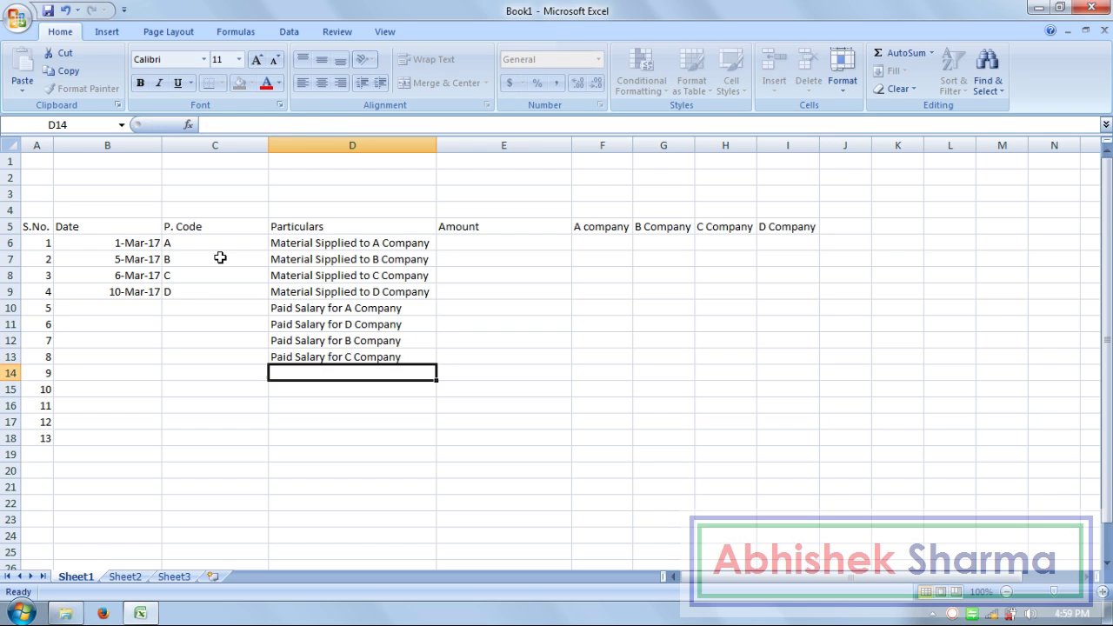
Step: Enter the P. Codes "A", "D", "B" and "C" in C10:C13 to match the salary rows
{"action": "key", "text": "Left"}
{"action": "key", "text": "Up"}
{"action": "key", "text": "Up"}
{"action": "key", "text": "Up"}
{"action": "key", "text": "Up"}
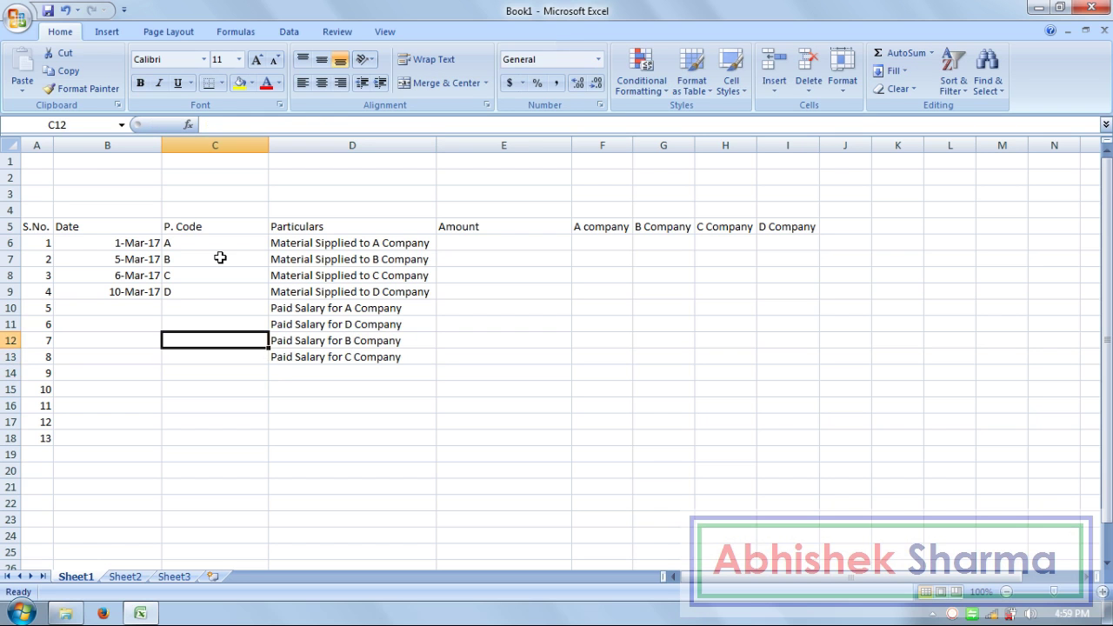
{"action": "type", "text": "a"}
{"action": "key", "text": "BackSpace"}
{"action": "type", "text": "A"}
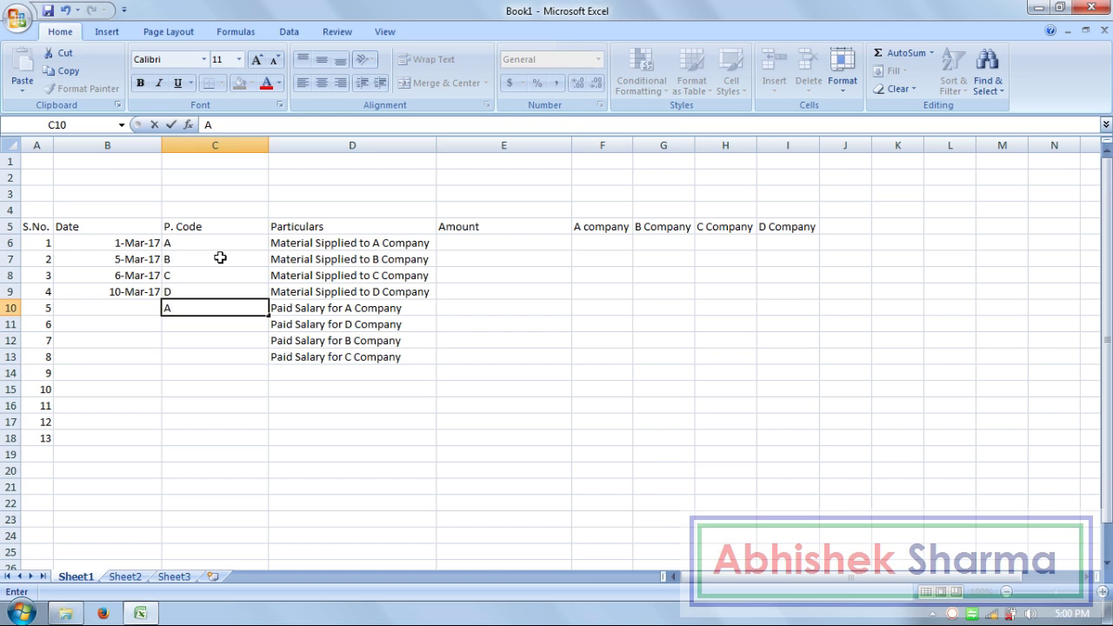
{"action": "key", "text": "Return"}
{"action": "type", "text": "D"}
{"action": "key", "text": "Return"}
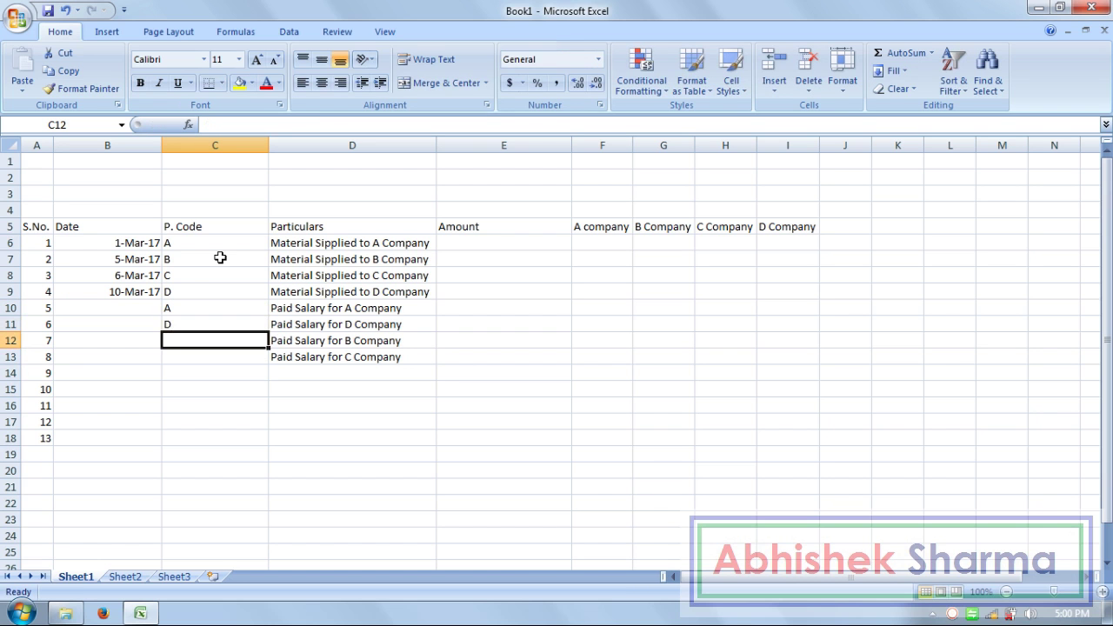
{"action": "type", "text": "B"}
{"action": "key", "text": "Return"}
{"action": "type", "text": "C"}
{"action": "key", "text": "Return"}
Step: Enter "Paid Utility" as the particulars in D14, with a capital U
{"action": "key", "text": "Right"}
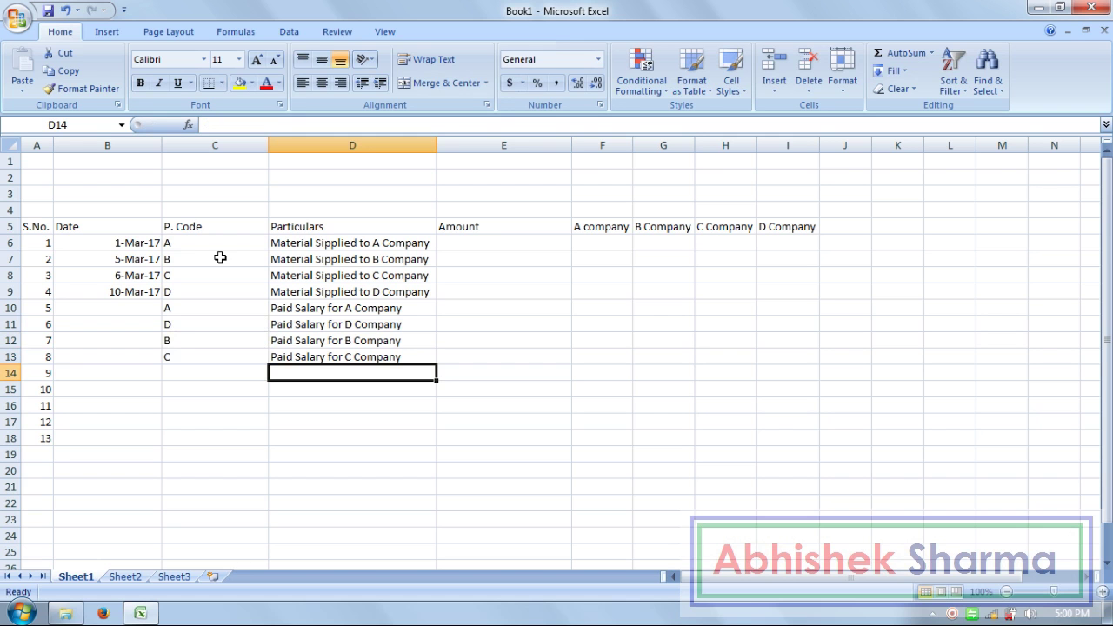
{"action": "type", "text": "P"}
{"action": "key", "text": "BackSpace"}
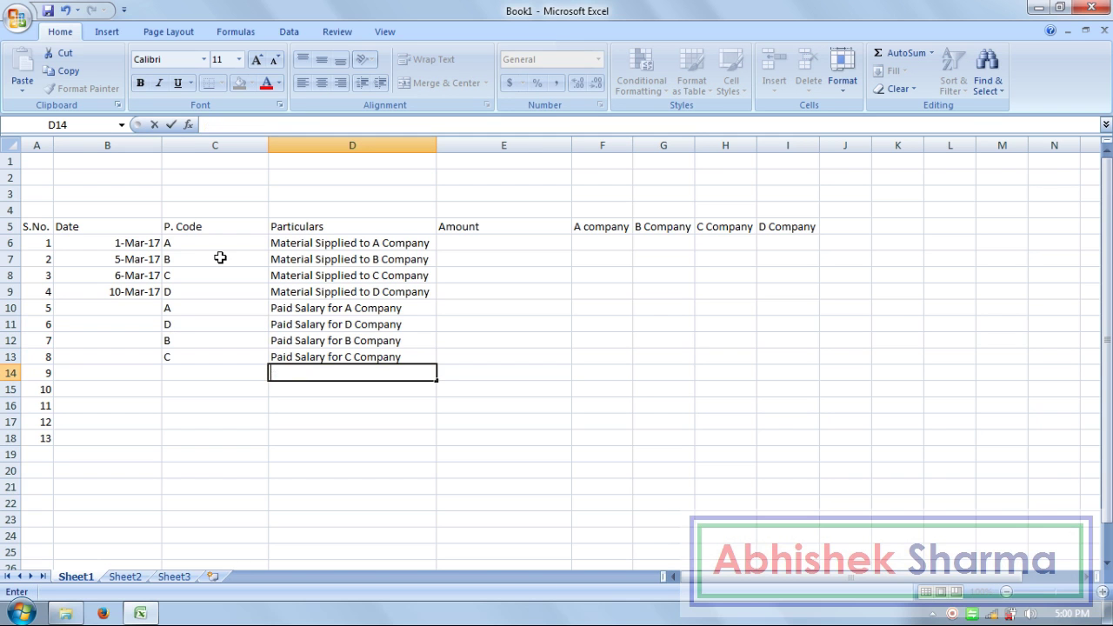
{"action": "type", "text": "Paid utility"}
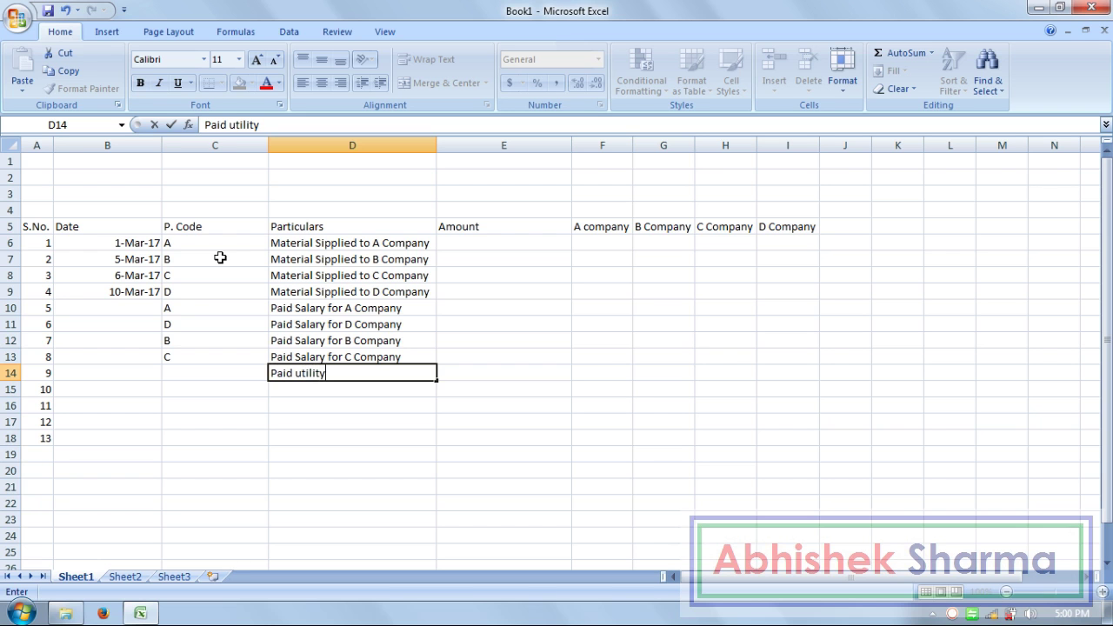
{"action": "key", "text": "F2"}
{"action": "key", "text": "Left"}
{"action": "key", "text": "Left"}
{"action": "key", "text": "Left"}
{"action": "key", "text": "Left"}
{"action": "key", "text": "Left"}
{"action": "key", "text": "Left"}
{"action": "key", "text": "Left"}
{"action": "key", "text": "Delete"}
{"action": "type", "text": "U"}
{"action": "key", "text": "Return"}
{"action": "key", "text": "Up"}
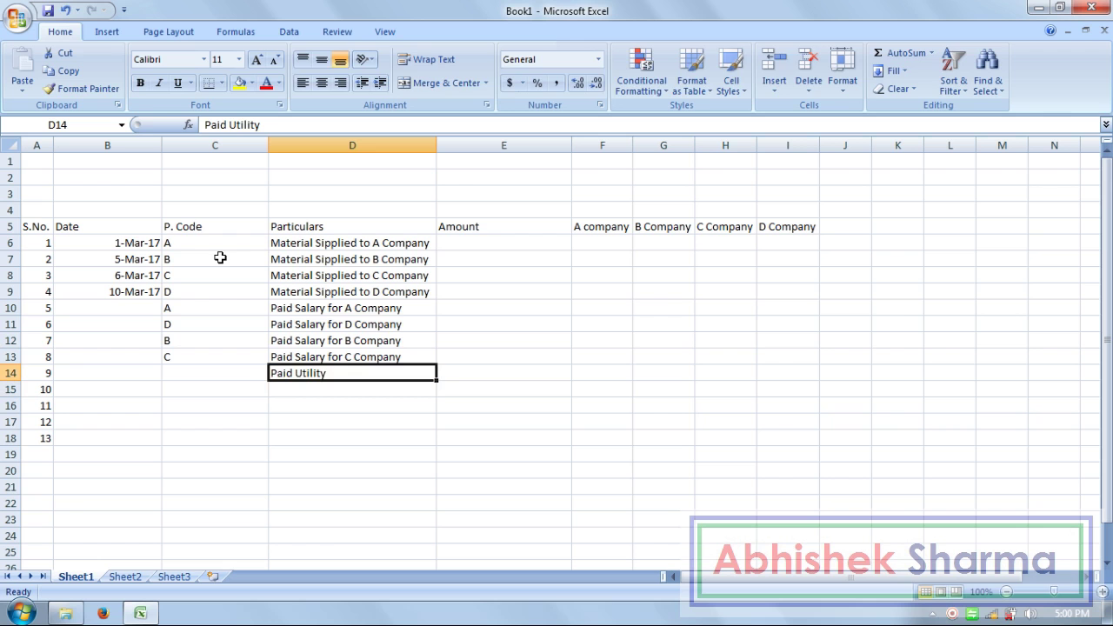
Step: Extend the particulars in D14 to read "Paid Utility Charges A Company"
{"action": "key", "text": "F2"}
{"action": "type", "text": "Charge"}
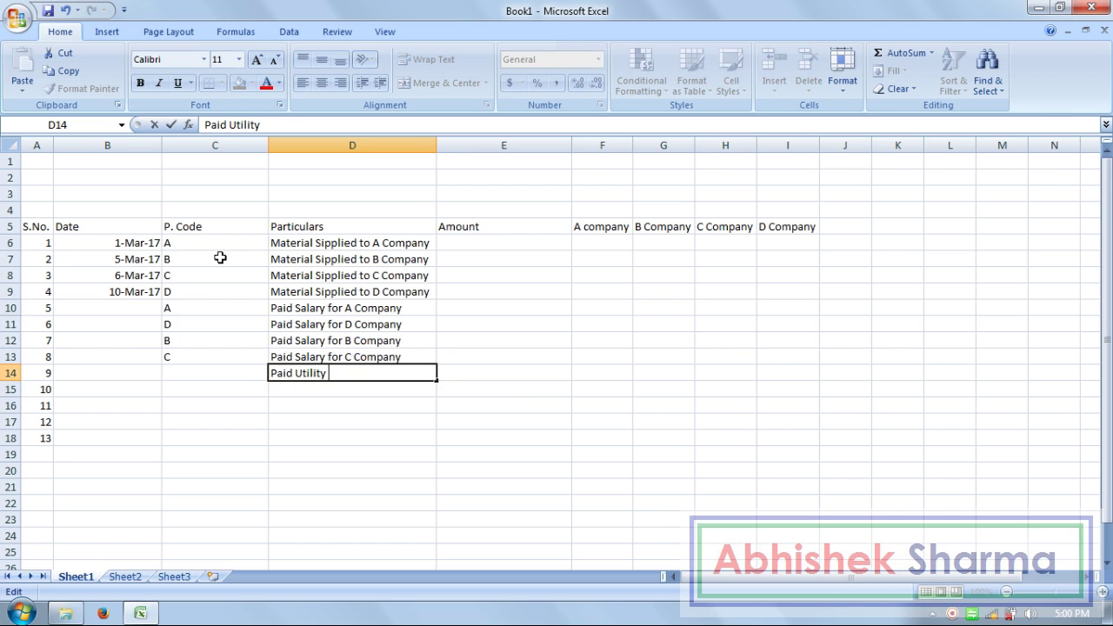
{"action": "type", "text": "s A"}
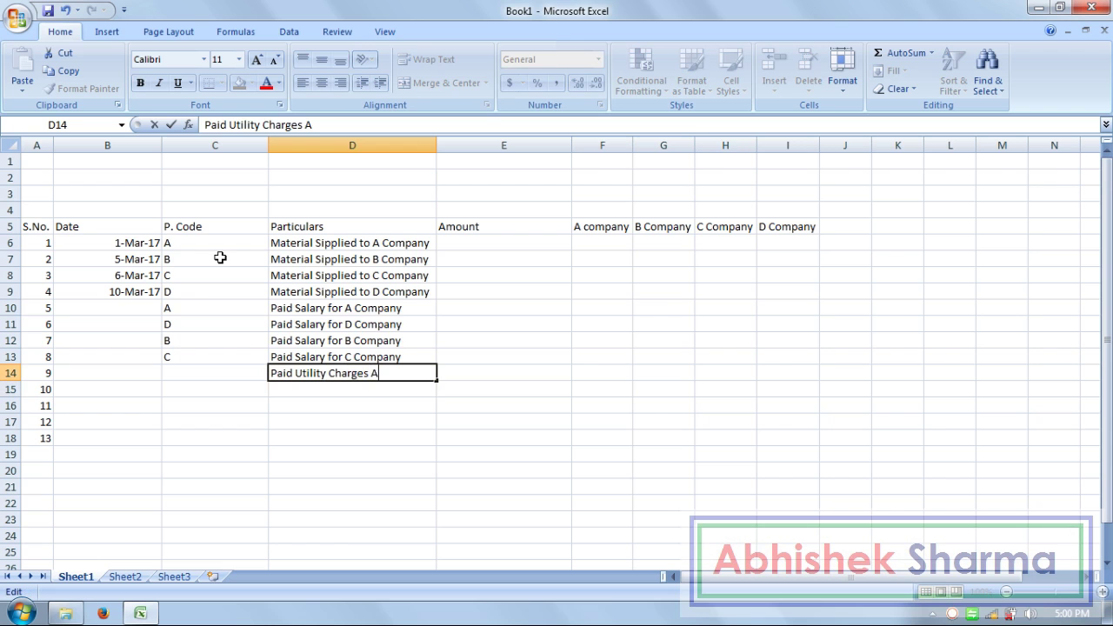
{"action": "type", "text": " COmpany"}
{"action": "key", "text": "BackSpace"}
{"action": "type", "text": "y"}
{"action": "key", "text": "Return"}
Step: Fill the utility charges particulars from D14 down through D17
{"action": "key", "text": "Up"}
{"action": "key", "text": "shift+Down"}
{"action": "key", "text": "shift+Down"}
{"action": "key", "text": "shift+Down"}
{"action": "key", "text": "shift+Up"}
{"action": "key", "text": "shift+Down"}
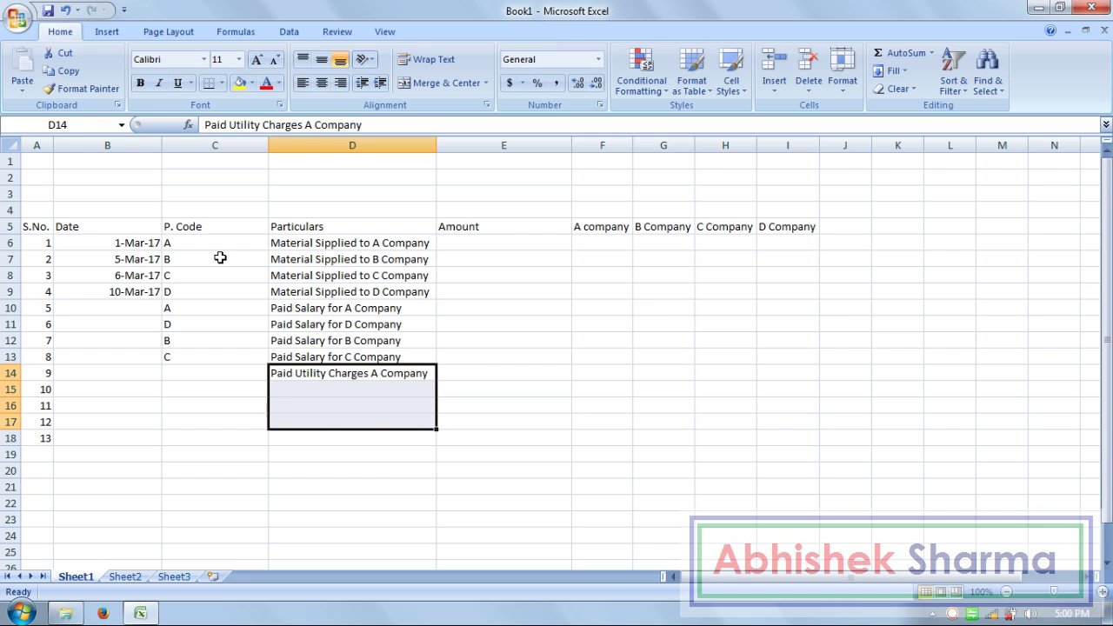
{"action": "key", "text": "ctrl+d"}
Step: Change the particulars in D15 to read "Paid Utility Charges D Company"
{"action": "key", "text": "Down"}
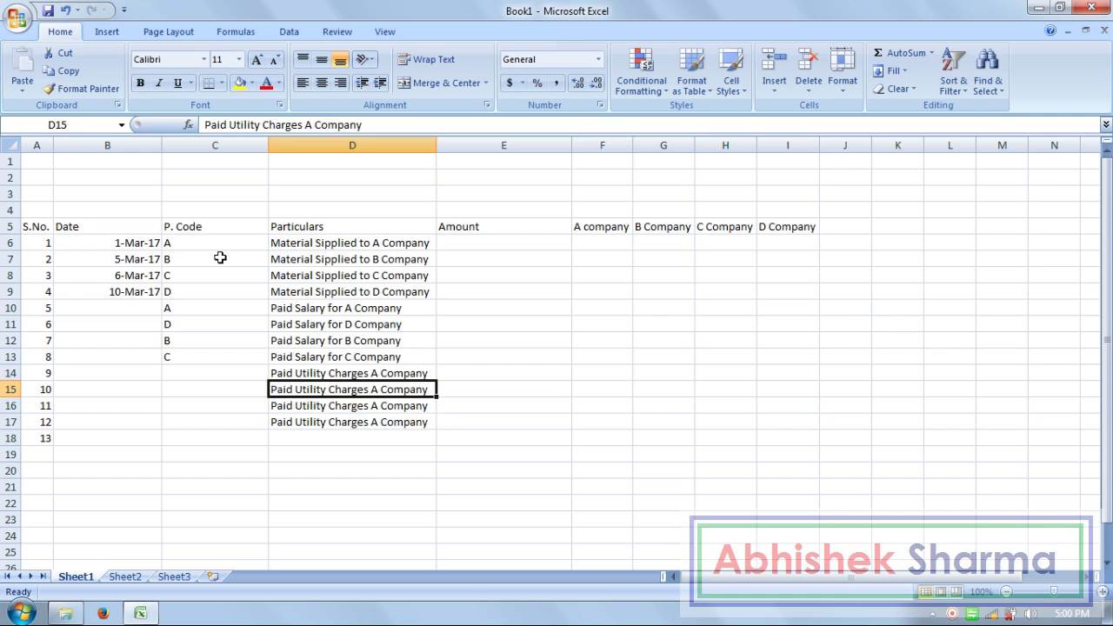
{"action": "key", "text": "F2"}
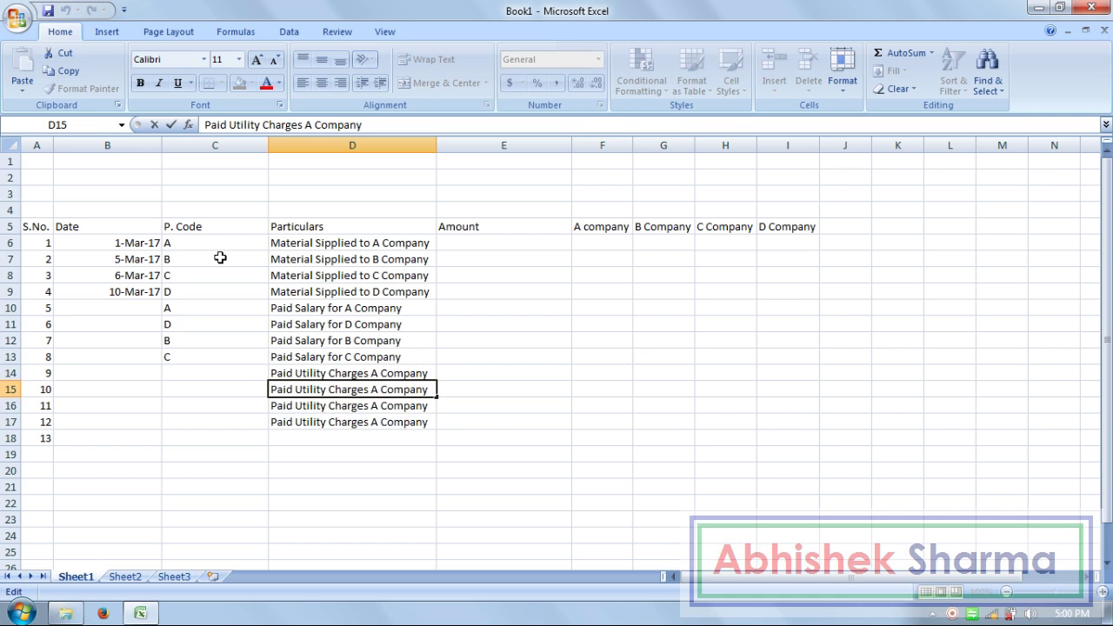
{"action": "key", "text": "BackSpace"}
{"action": "type", "text": "D"}
{"action": "key", "text": "Return"}
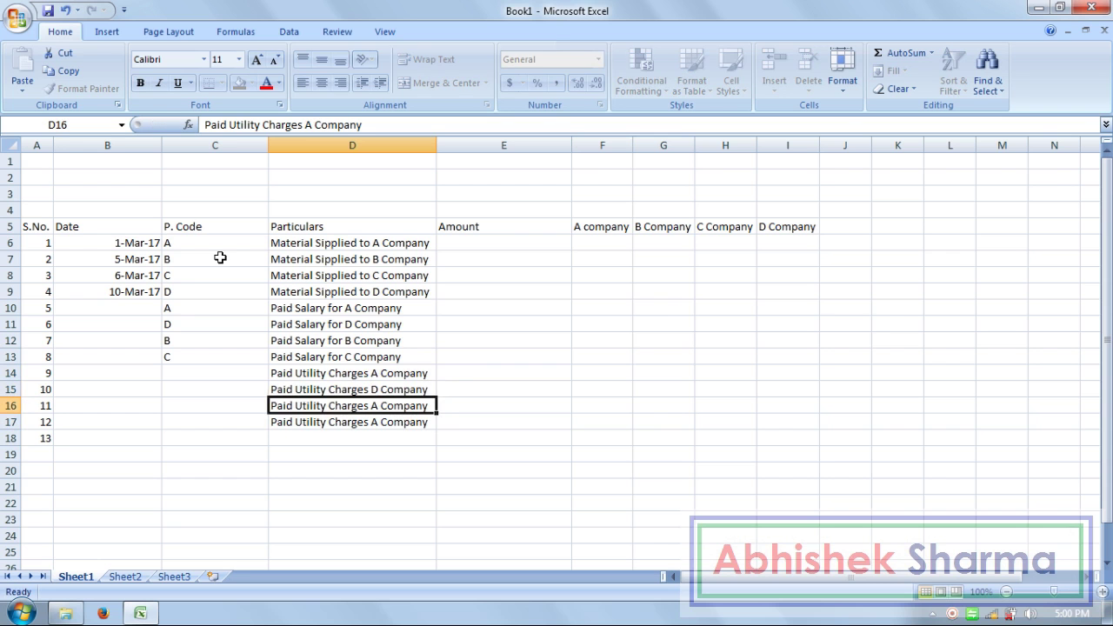
Step: Change the particulars in D16 to read "Paid Utility Charges B Company"
{"action": "key", "text": "F2"}
{"action": "key", "text": "Left"}
{"action": "key", "text": "Left"}
{"action": "key", "text": "Left"}
{"action": "key", "text": "Left"}
{"action": "key", "text": "Left"}
{"action": "key", "text": "Left"}
{"action": "key", "text": "Left"}
{"action": "key", "text": "Left"}
{"action": "key", "text": "BackSpace"}
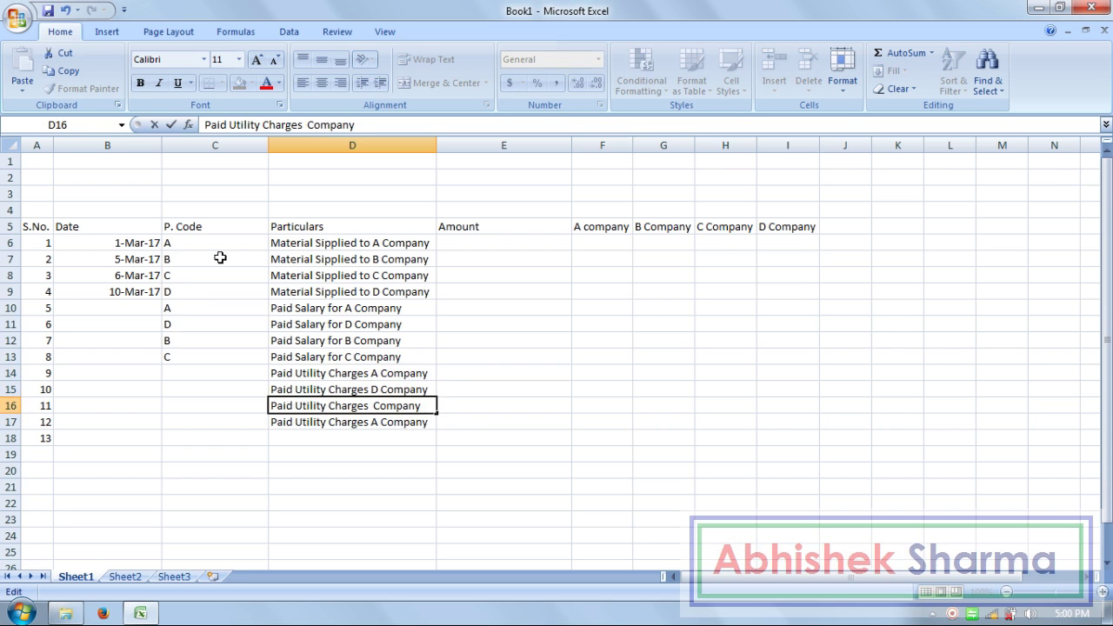
{"action": "type", "text": "A"}
{"action": "key", "text": "BackSpace"}
{"action": "type", "text": "B"}
{"action": "key", "text": "Return"}
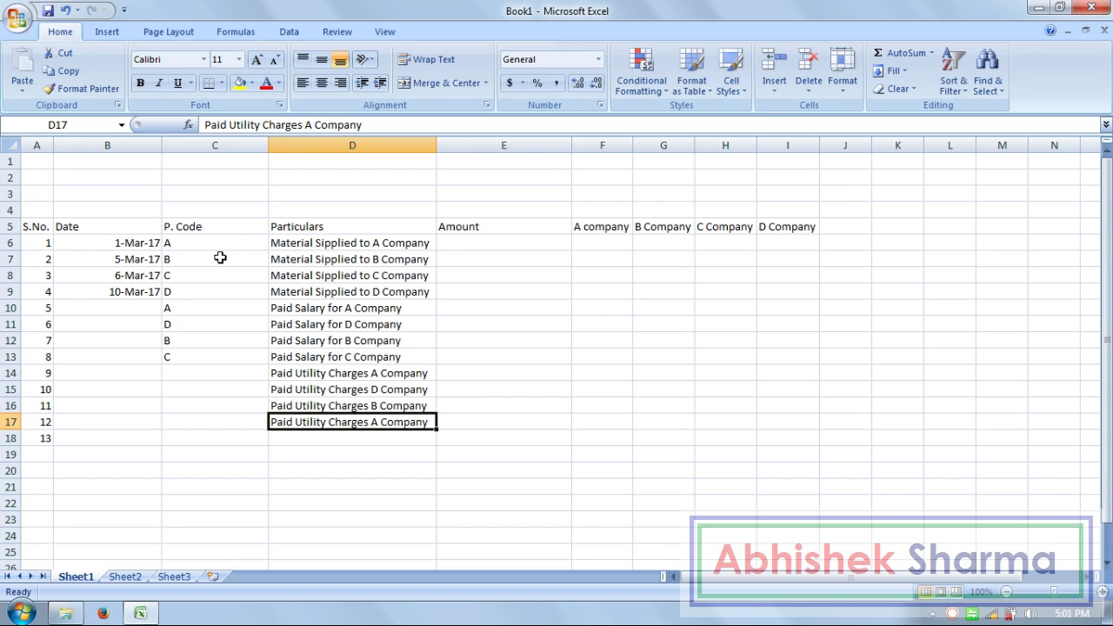
Step: Change the particulars in D17 to read "Paid Utility Charges C Company"
{"action": "key", "text": "F2"}
{"action": "key", "text": "Left"}
{"action": "key", "text": "Left"}
{"action": "key", "text": "Left"}
{"action": "key", "text": "Left"}
{"action": "key", "text": "Left"}
{"action": "key", "text": "Left"}
{"action": "key", "text": "Left"}
{"action": "key", "text": "Left"}
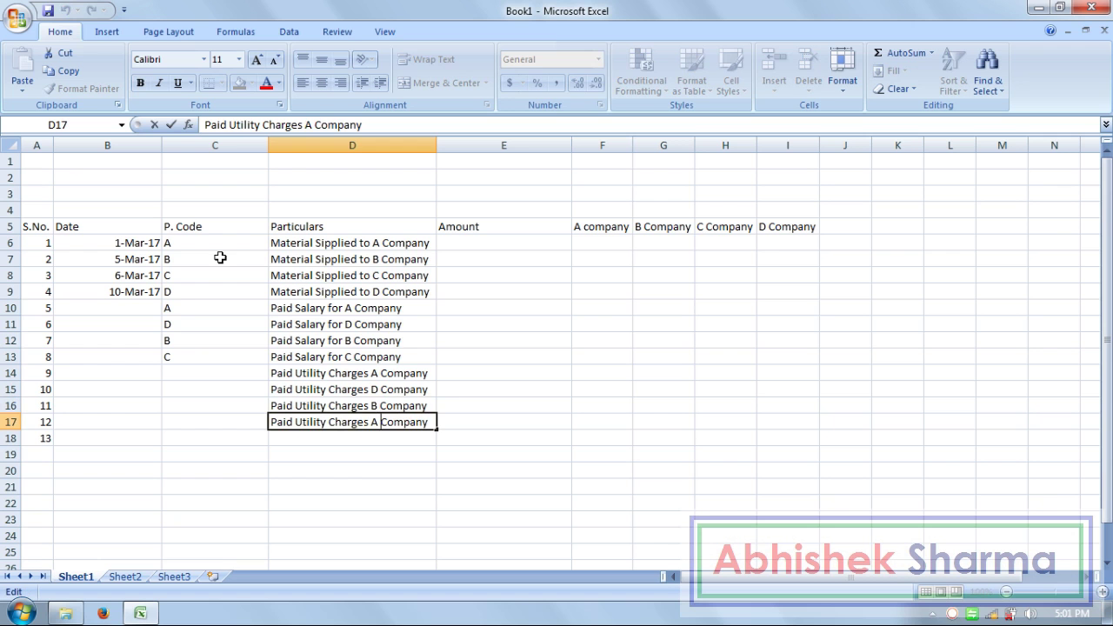
{"action": "key", "text": "BackSpace"}
{"action": "type", "text": "C"}
{"action": "key", "text": "Return"}
Step: Move the C Company utility charges particulars from D17 down to D18
{"action": "key", "text": "Up"}
{"action": "key", "text": "ctrl+x"}
{"action": "key", "text": "Down"}
{"action": "key", "text": "ctrl+v"}
Step: Enter "Overhead Charges for A Company" as the particulars in D17 and widen column D slightly to fit the text
{"action": "key", "text": "Up"}
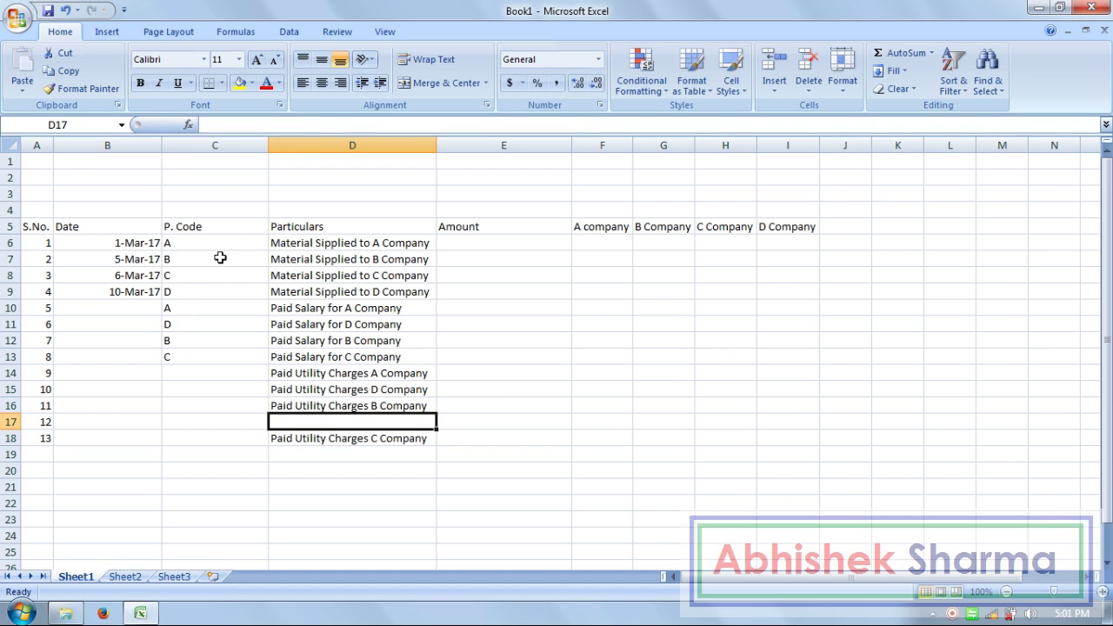
{"action": "type", "text": "O"}
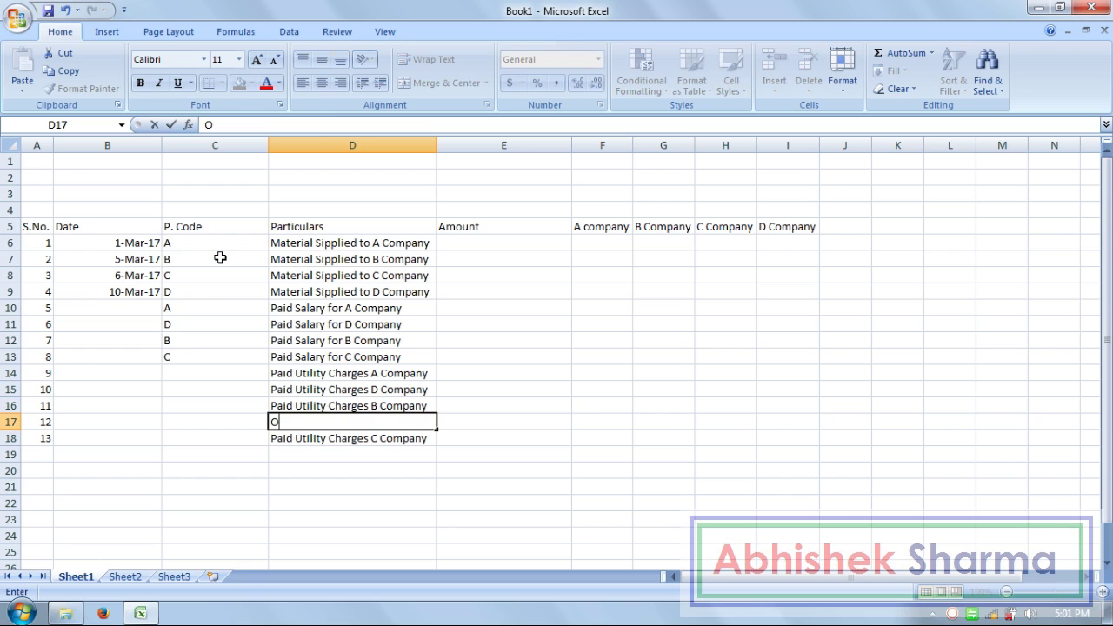
{"action": "type", "text": "verhead charges"}
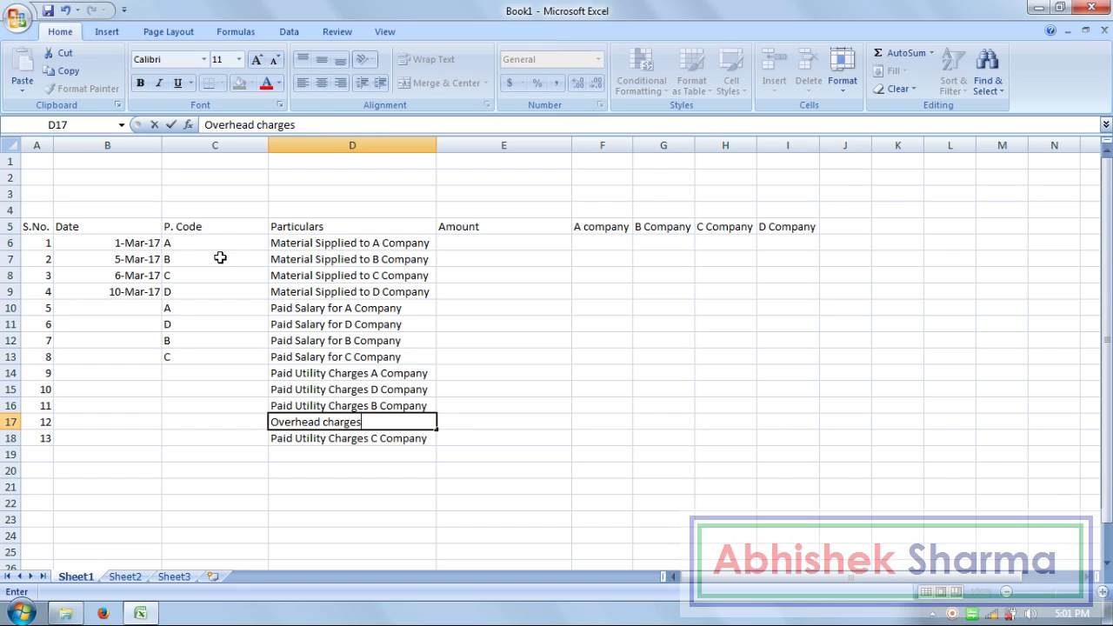
{"action": "key", "text": "F2"}
{"action": "key", "text": "ctrl+Left"}
{"action": "key", "text": "Delete"}
{"action": "type", "text": "C"}
{"action": "type", "text": " for A "}
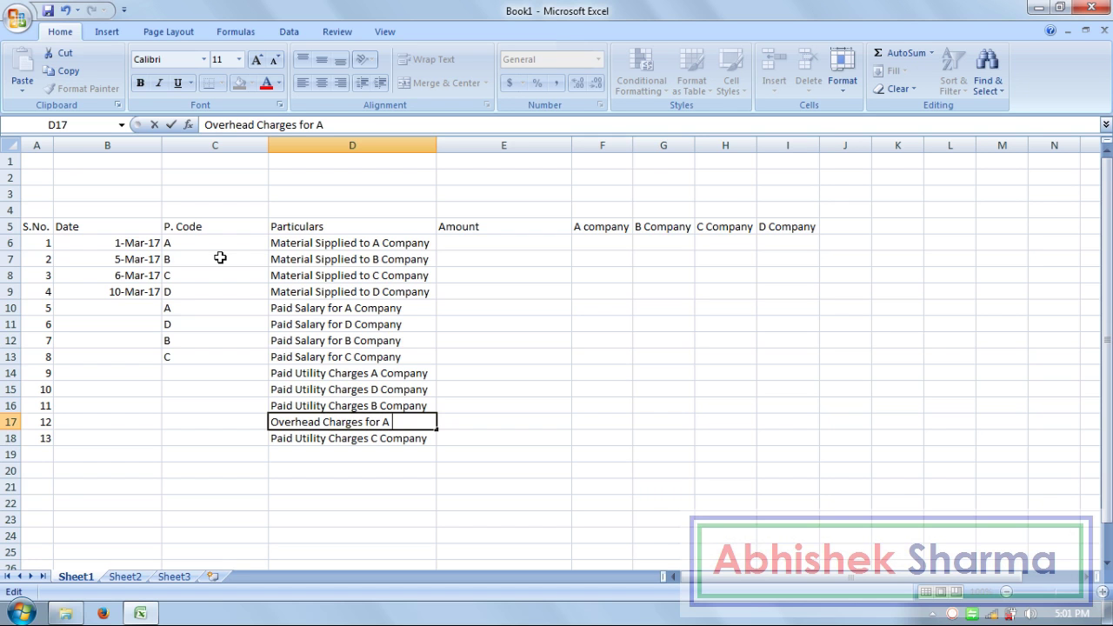
{"action": "type", "text": "Company"}
{"action": "key", "text": "Return"}
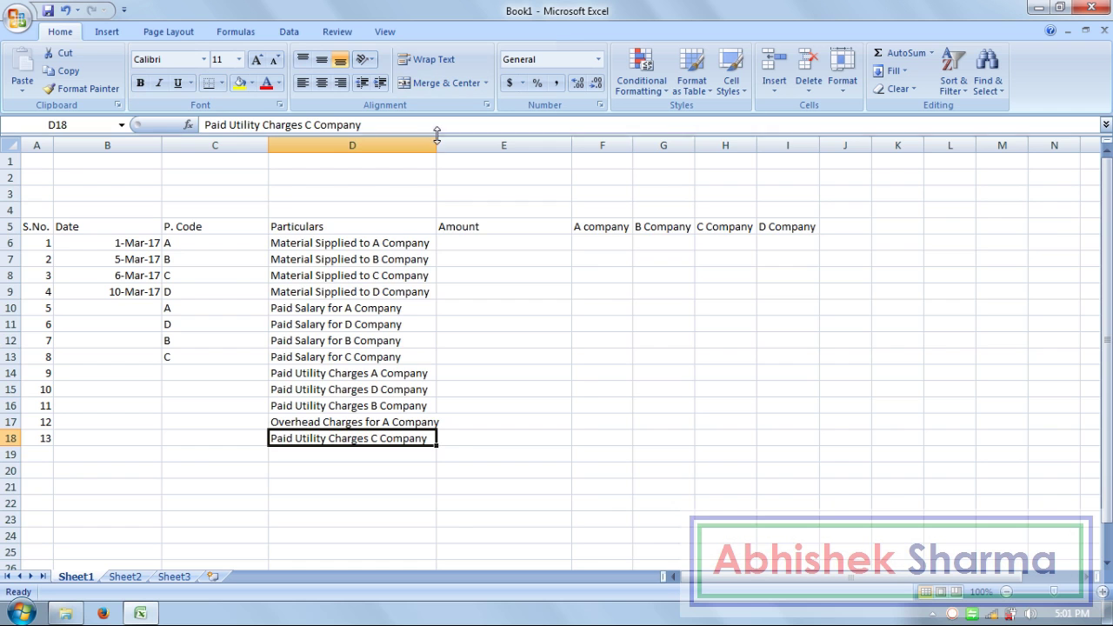
{"action": "left_click_drag", "start_coordinate": [436, 140], "coordinate": [447, 140]}
{"action": "left_click", "coordinate": [479, 405]}
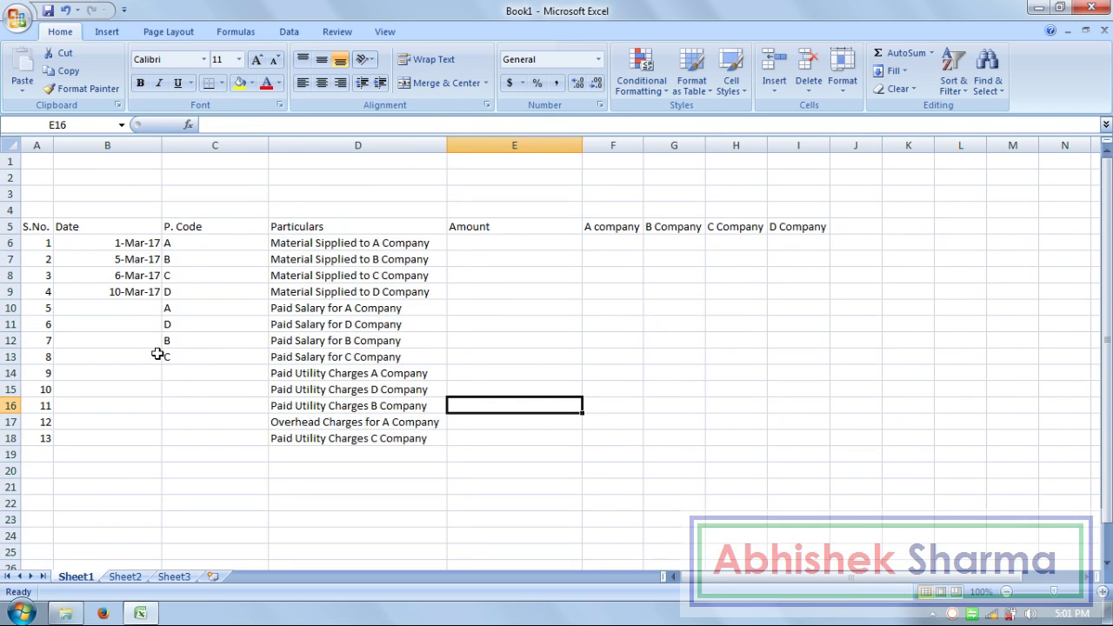
Step: Enter the P. Code "A" in C14 for the A Company utility charges row
{"action": "left_click", "coordinate": [178, 373]}
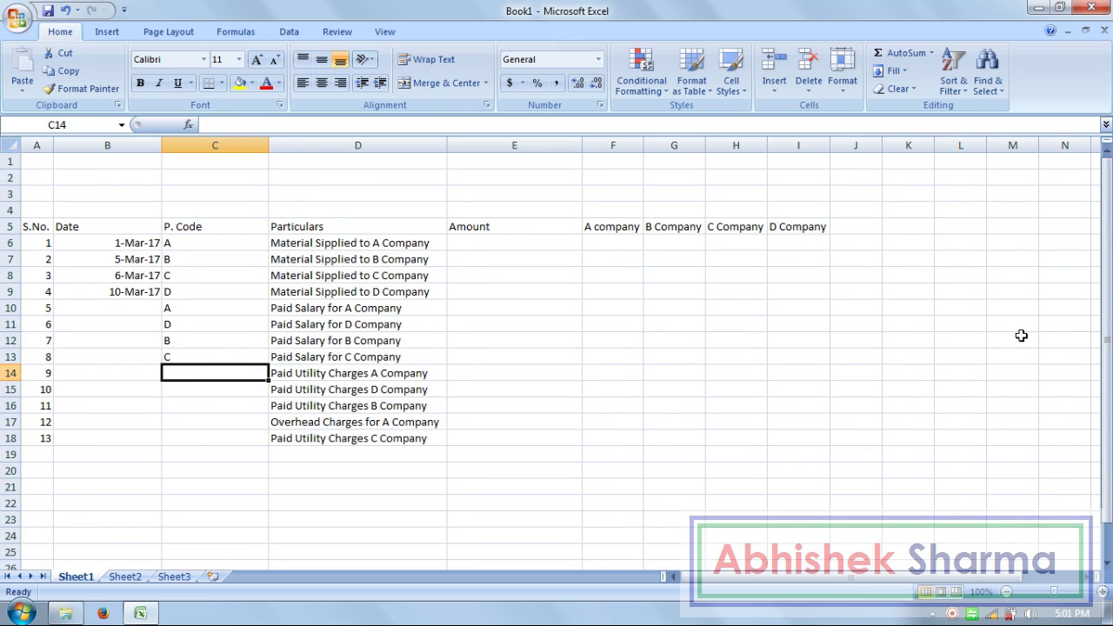
{"action": "type", "text": "D"}
{"action": "key", "text": "Return"}
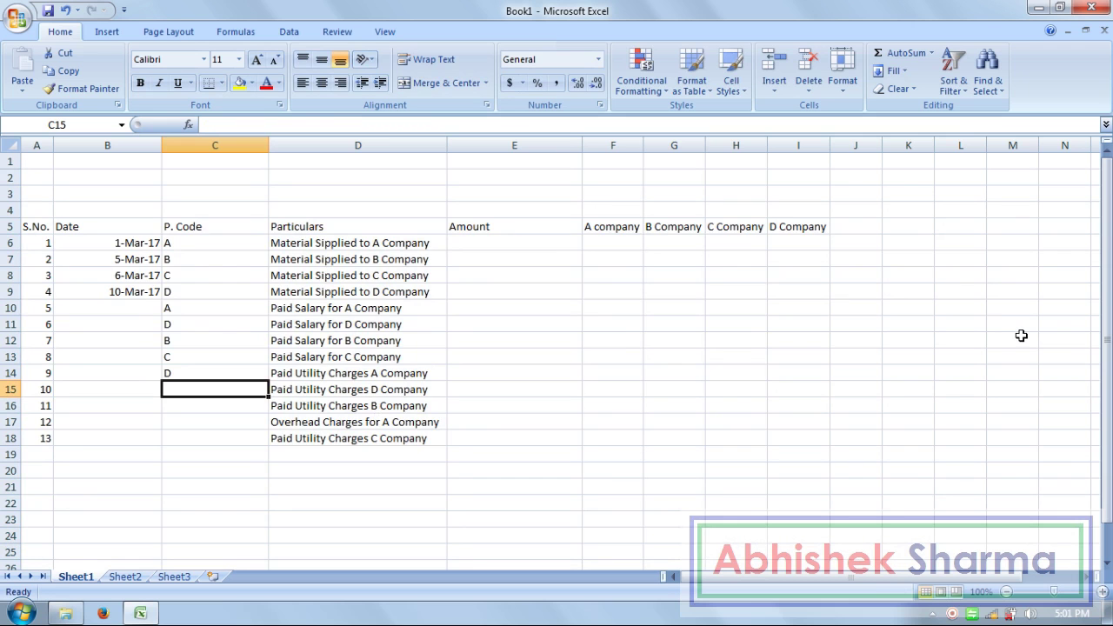
{"action": "key", "text": "Up"}
{"action": "key", "text": "Right"}
{"action": "key", "text": "Left"}
{"action": "type", "text": "A"}
{"action": "key", "text": "Return"}
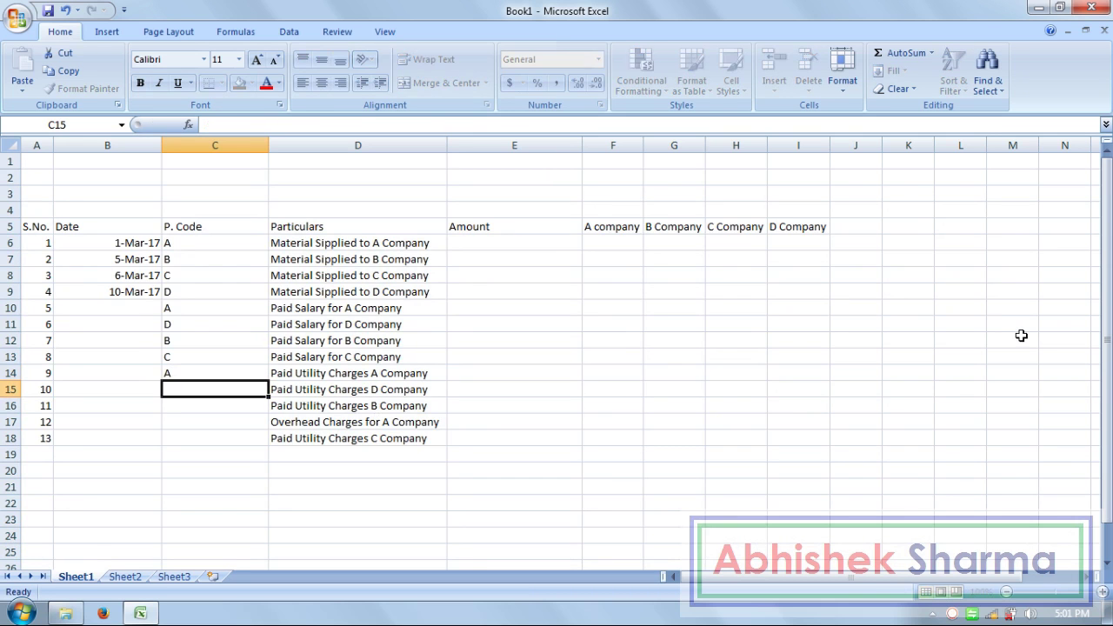
Step: Enter the P. Codes "D", "B", "A" and "C" in C15:C18 to match the particulars
{"action": "type", "text": "D"}
{"action": "key", "text": "Return"}
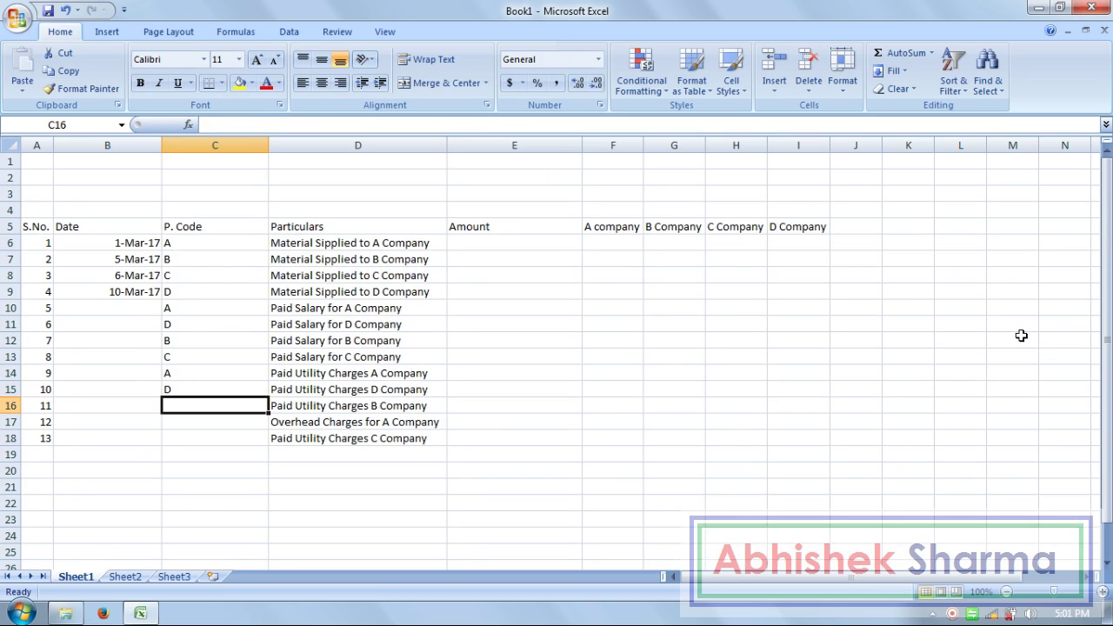
{"action": "type", "text": "B"}
{"action": "key", "text": "Return"}
{"action": "type", "text": "A"}
{"action": "key", "text": "Return"}
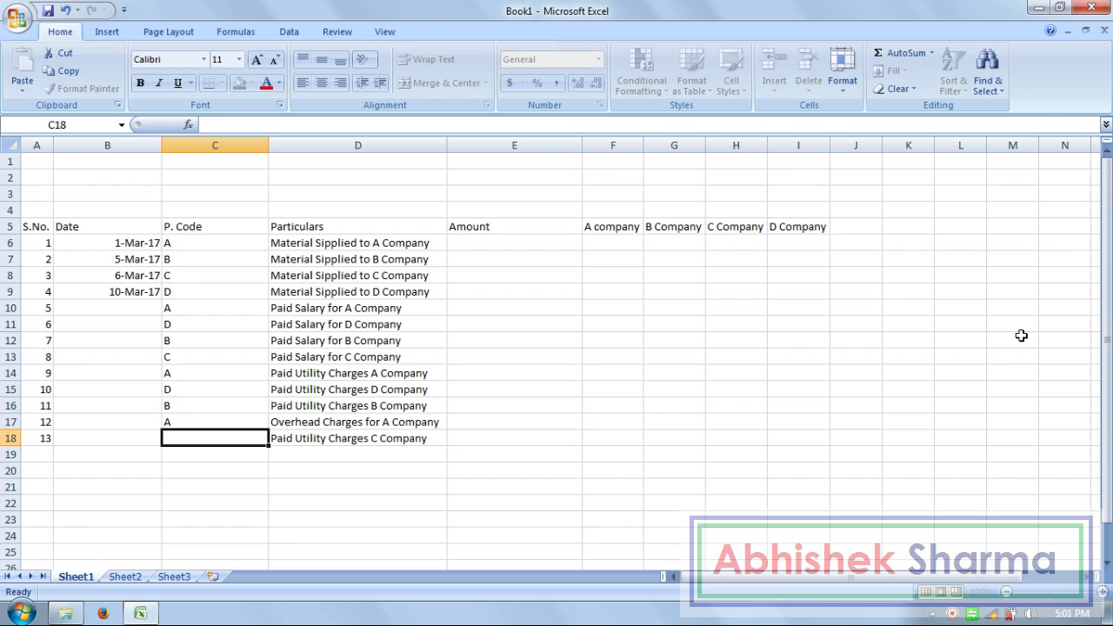
{"action": "type", "text": "C"}
{"action": "key", "text": "Return"}
Step: Fill the 10-Mar-17 date from B9 down through B18
{"action": "key", "text": "Left"}
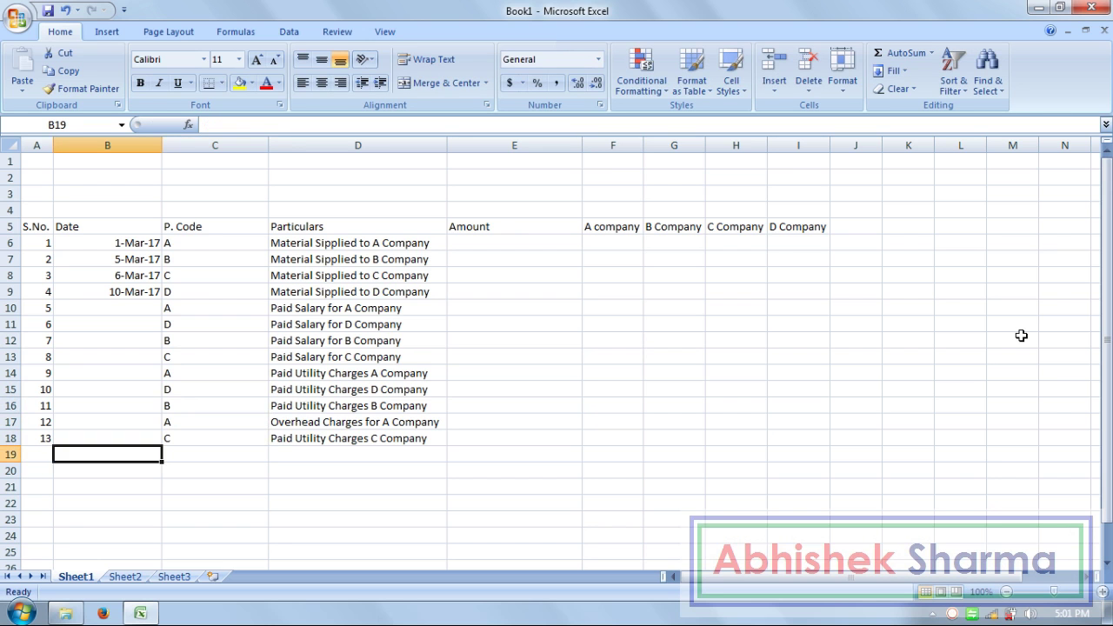
{"action": "key", "text": "ctrl+Up"}
{"action": "key", "text": "Down"}
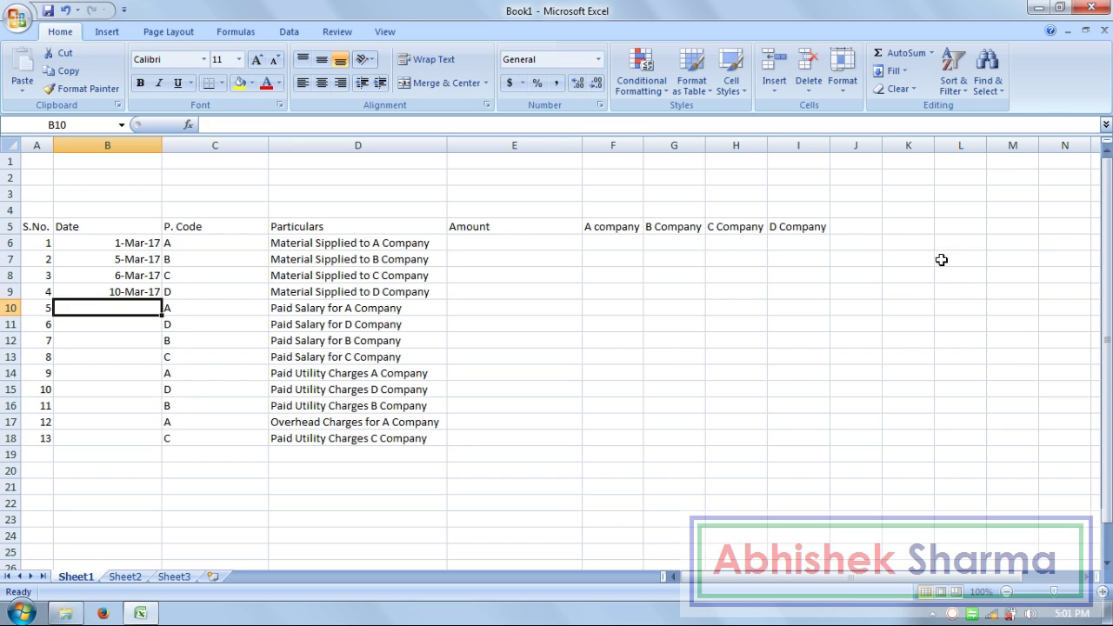
{"action": "key", "text": "Up"}
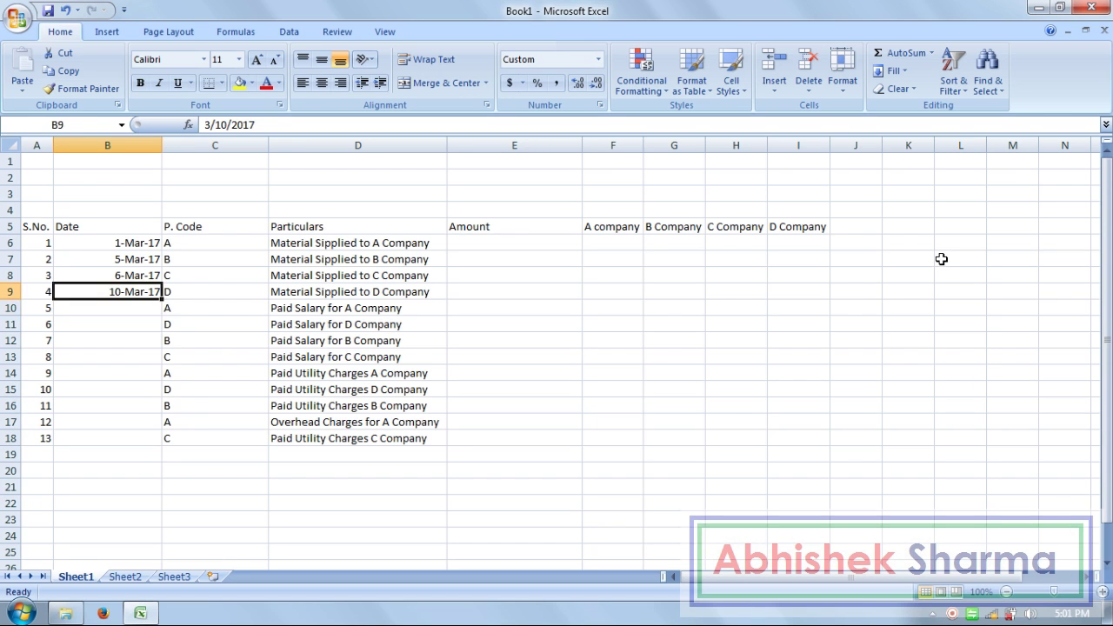
{"action": "key", "text": "shift+Down"}
{"action": "key", "text": "shift+Down"}
{"action": "key", "text": "shift+Down"}
{"action": "key", "text": "shift+Down"}
{"action": "key", "text": "shift+Down"}
{"action": "key", "text": "shift+Down"}
{"action": "key", "text": "shift+Down"}
{"action": "key", "text": "shift+Down"}
{"action": "key", "text": "shift+Down"}
{"action": "key", "text": "ctrl+d"}
Step: Set the date in B10 to 12-Mar-17 and copy it down into B11
{"action": "key", "text": "Up"}
{"action": "key", "text": "Down"}
{"action": "key", "text": "Down"}
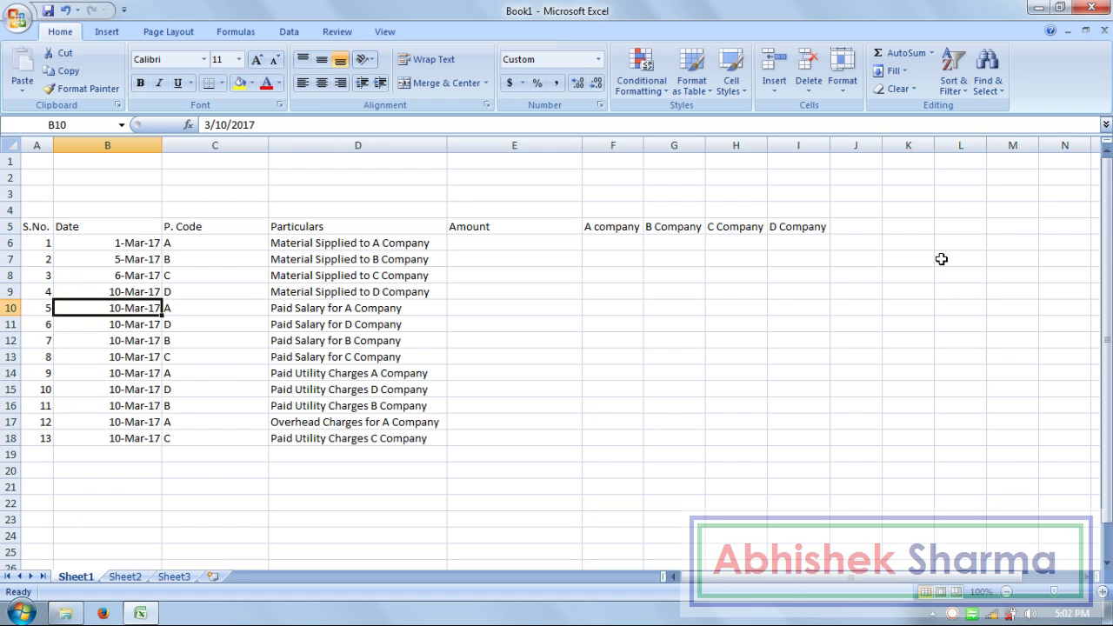
{"action": "key", "text": "F2"}
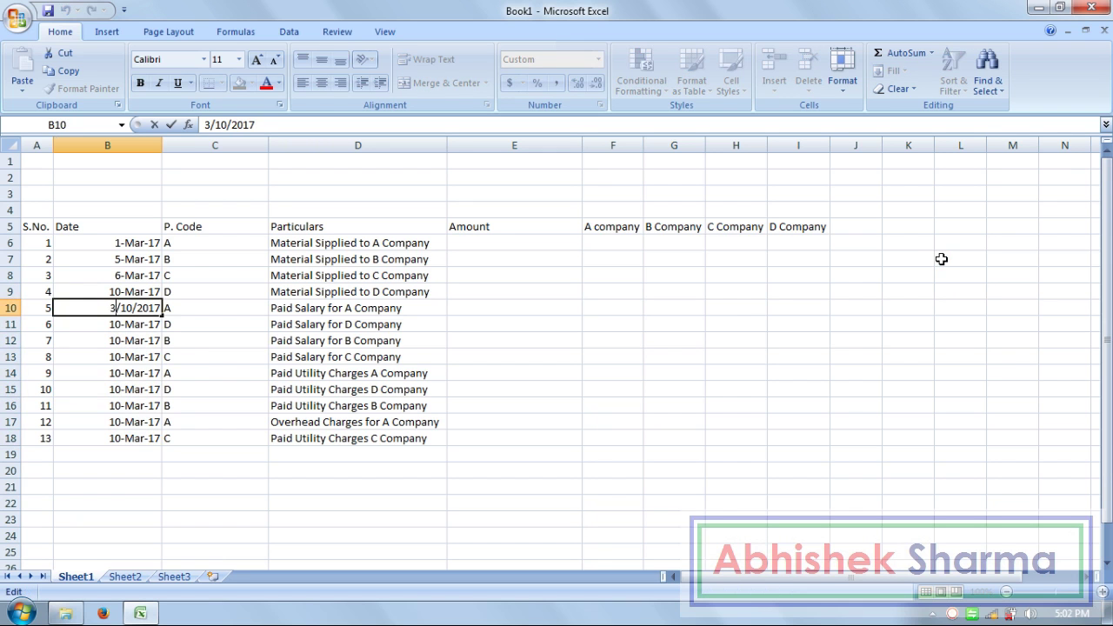
{"action": "key", "text": "Delete"}
{"action": "type", "text": "2"}
{"action": "key", "text": "Return"}
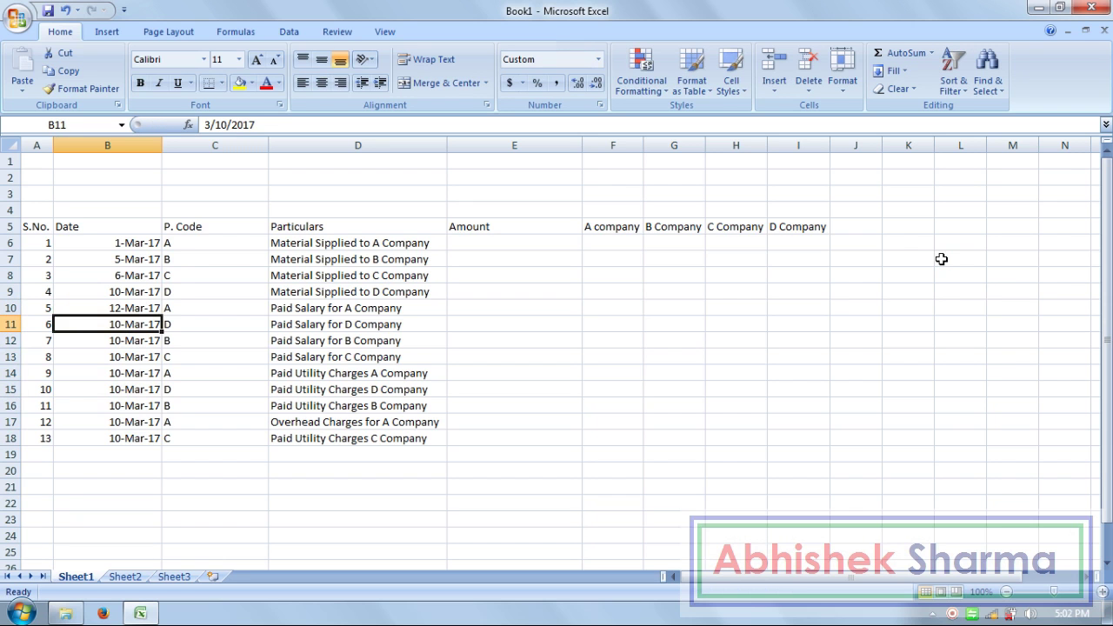
{"action": "key", "text": "ctrl+d"}
{"action": "key", "text": "Return"}
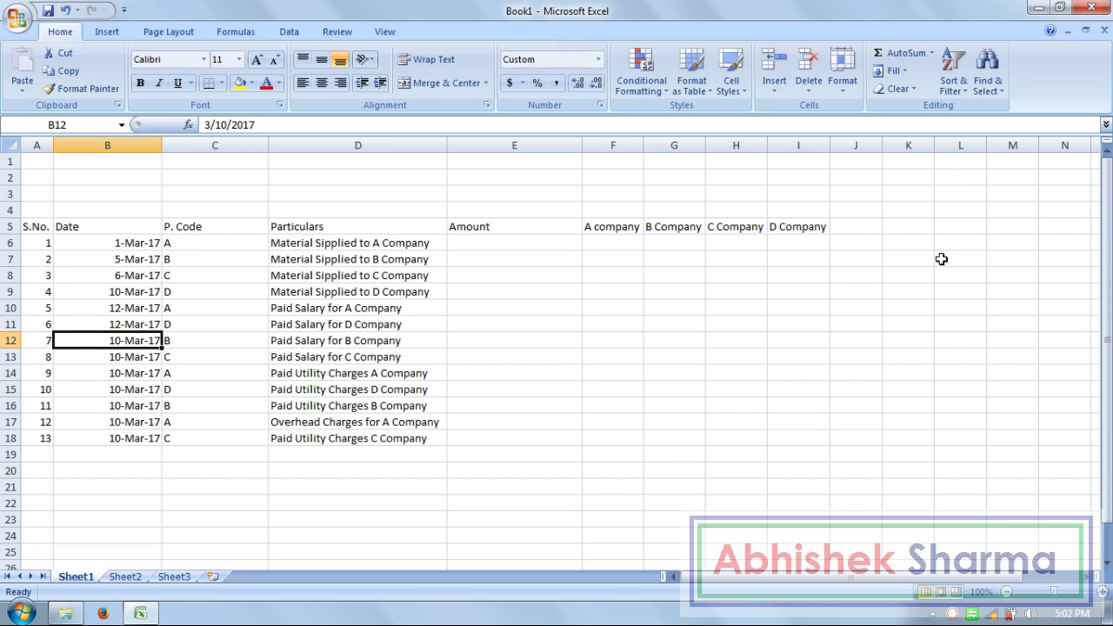
Step: Set the date in B12 to 13-Mar-17
{"action": "key", "text": "F2"}
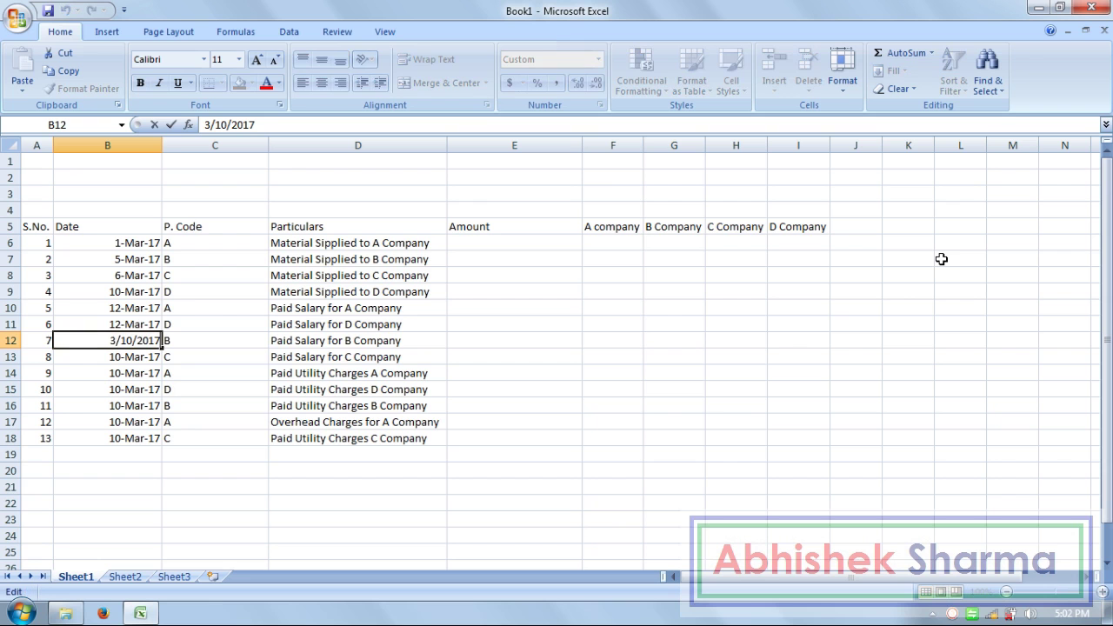
{"action": "key", "text": "Left"}
{"action": "key", "text": "Left"}
{"action": "key", "text": "Left"}
{"action": "key", "text": "Left"}
{"action": "key", "text": "Left"}
{"action": "key", "text": "BackSpace"}
{"action": "type", "text": "3"}
{"action": "key", "text": "Return"}
Step: Fill the date in B12 down through B14
{"action": "key", "text": "Up"}
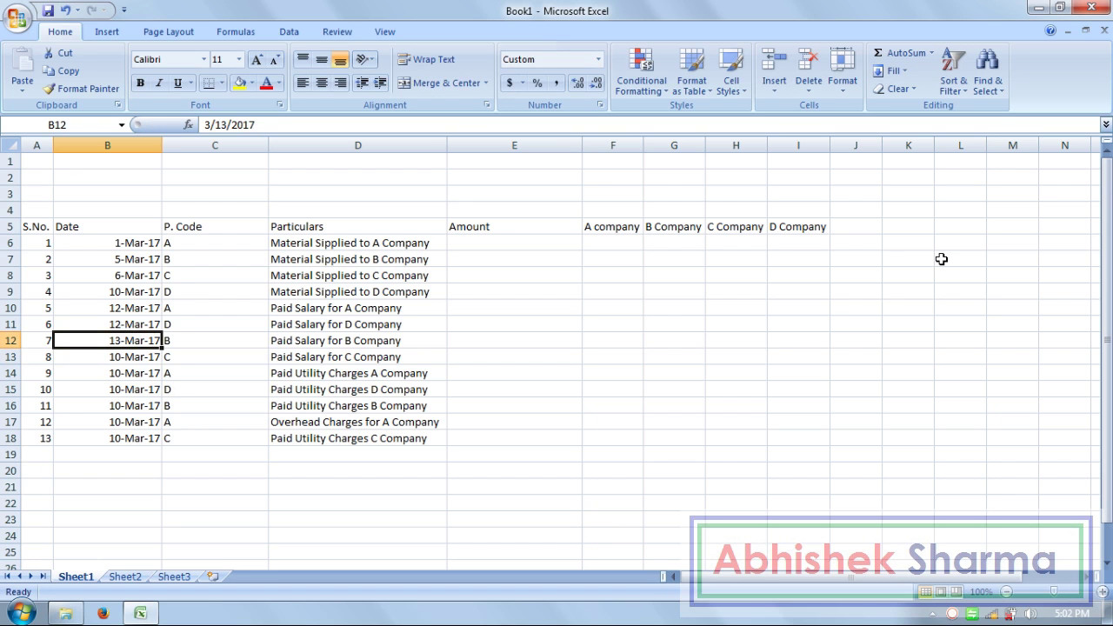
{"action": "key", "text": "shift+Down"}
{"action": "key", "text": "shift+Down"}
{"action": "key", "text": "shift+Down"}
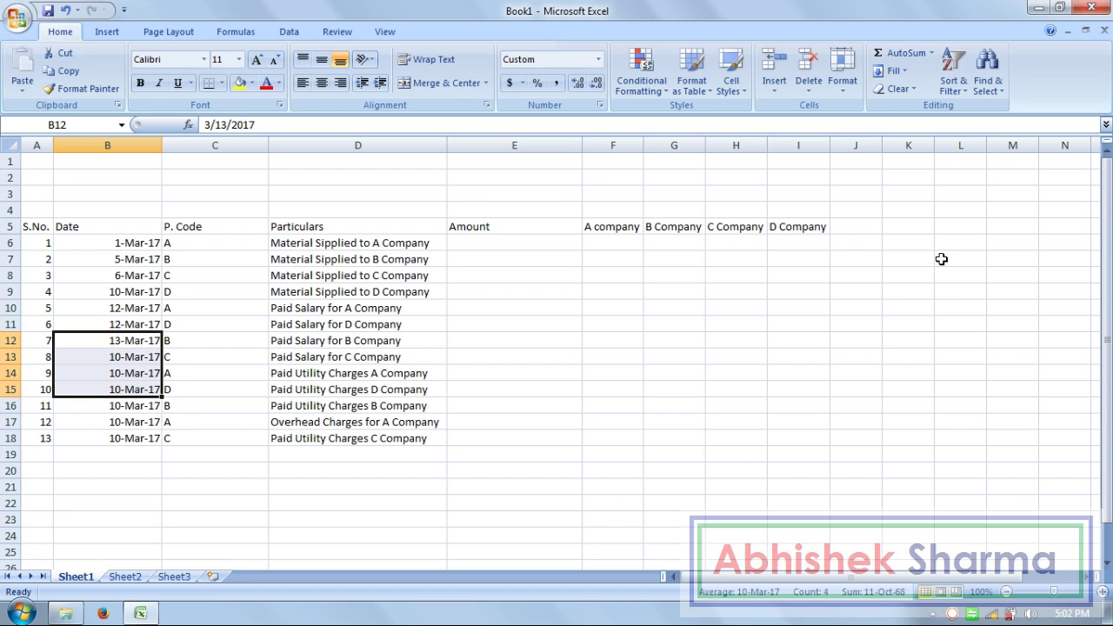
{"action": "key", "text": "shift+Up"}
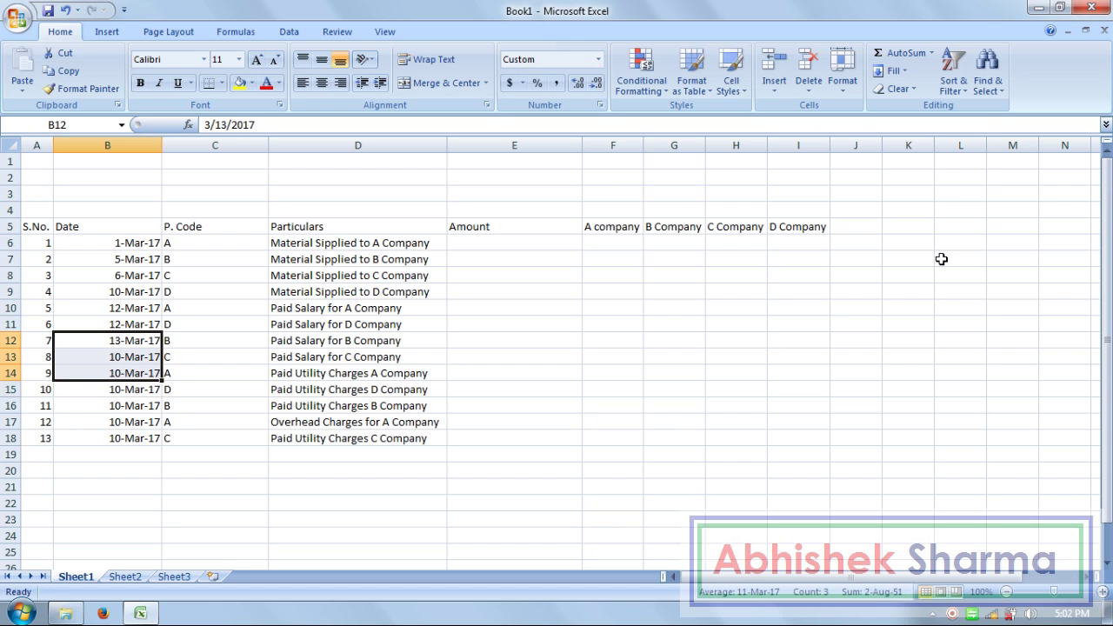
{"action": "key", "text": "ctrl+d"}
Step: Set the date in B17 to 15-Mar-17 and copy it down into B18
{"action": "key", "text": "Down"}
{"action": "key", "text": "Down"}
{"action": "key", "text": "Down"}
{"action": "key", "text": "Down"}
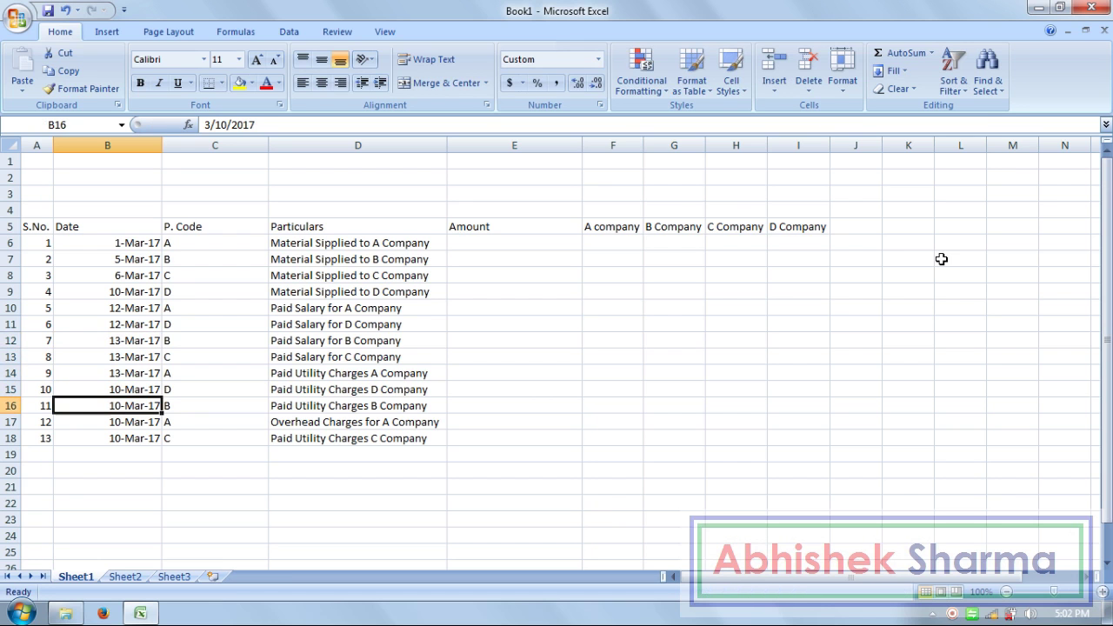
{"action": "key", "text": "Down"}
{"action": "key", "text": "Down"}
{"action": "key", "text": "Up"}
{"action": "key", "text": "F2"}
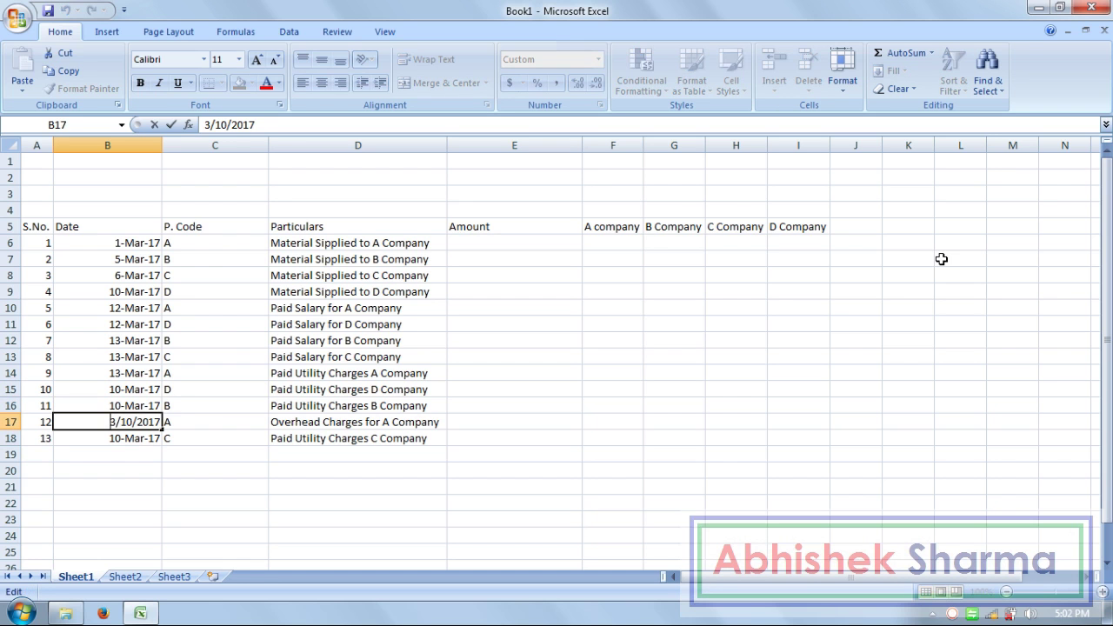
{"action": "key", "text": "BackSpace"}
{"action": "type", "text": "5"}
{"action": "key", "text": "Return"}
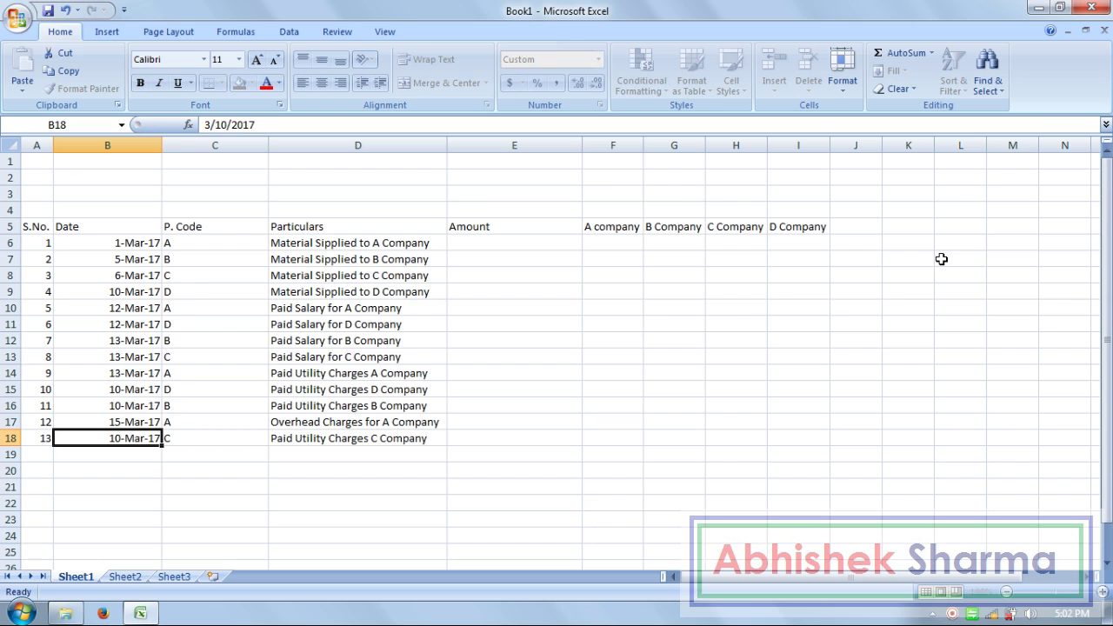
{"action": "key", "text": "ctrl+d"}
Step: Fill the 13-Mar-17 date from B14 down through B16
{"action": "key", "text": "Up"}
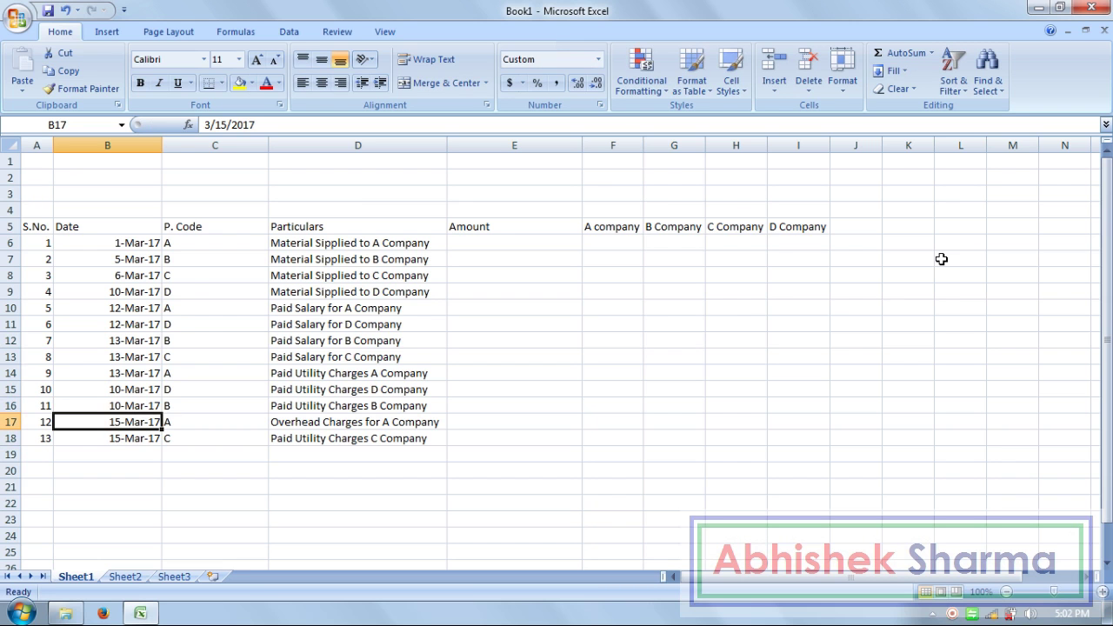
{"action": "key", "text": "Up"}
{"action": "key", "text": "Up"}
{"action": "key", "text": "Up"}
{"action": "key", "text": "shift+Up"}
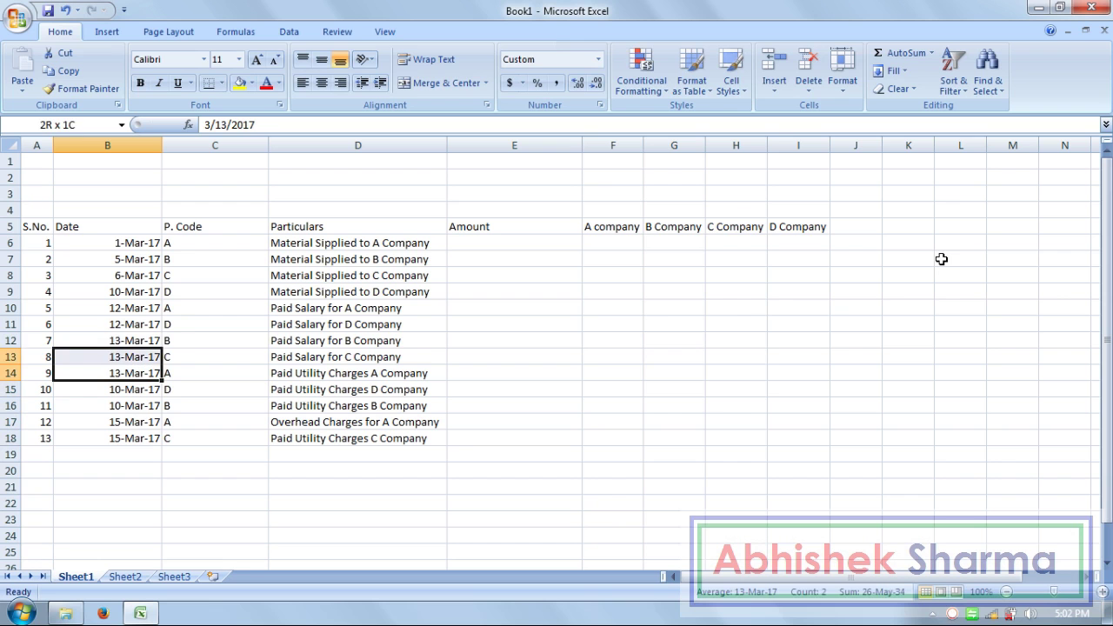
{"action": "key", "text": "shift+Up"}
{"action": "key", "text": "shift+Down"}
{"action": "key", "text": "shift+Down"}
{"action": "key", "text": "shift+Down"}
{"action": "key", "text": "shift+Down"}
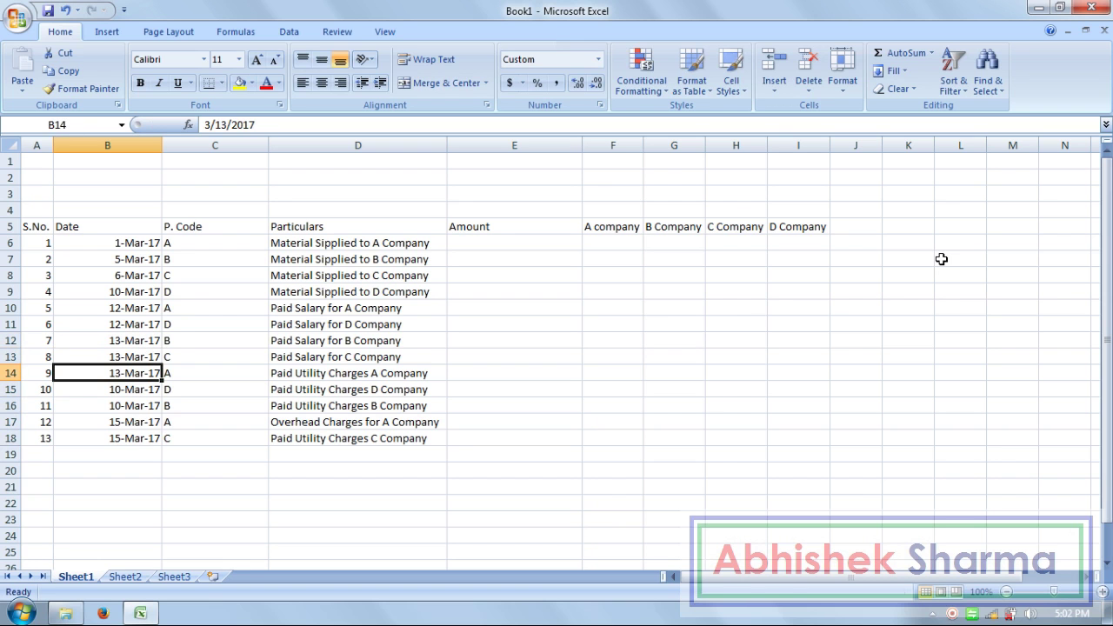
{"action": "key", "text": "ctrl+d"}
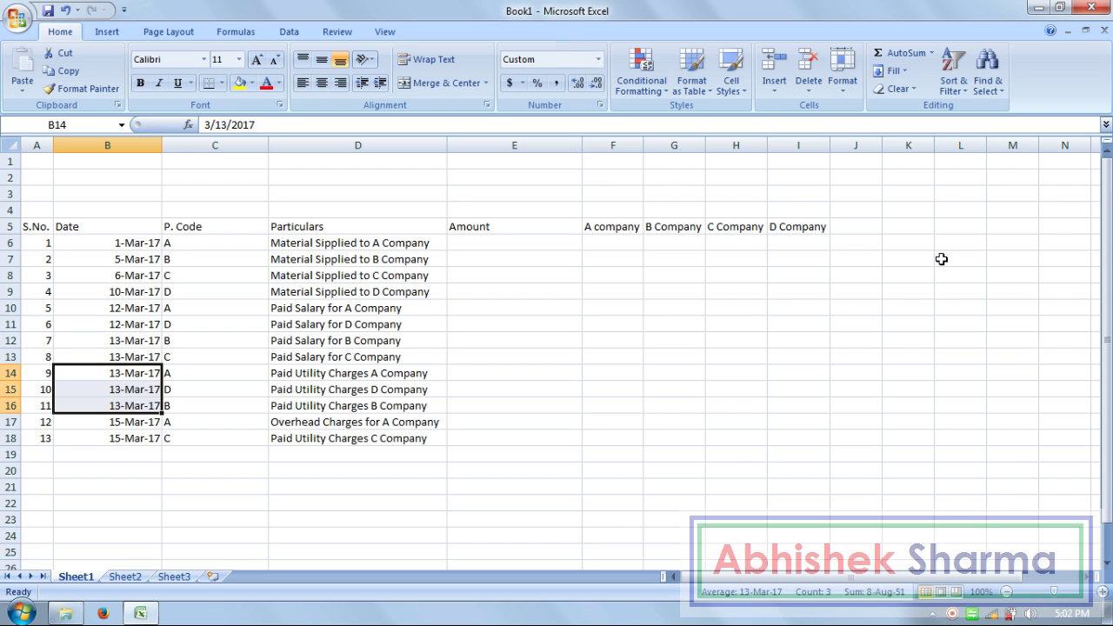
{"action": "key", "text": "Down"}
{"action": "key", "text": "Down"}
{"action": "key", "text": "Down"}
{"action": "key", "text": "Down"}
{"action": "key", "text": "Up"}
{"action": "key", "text": "Up"}
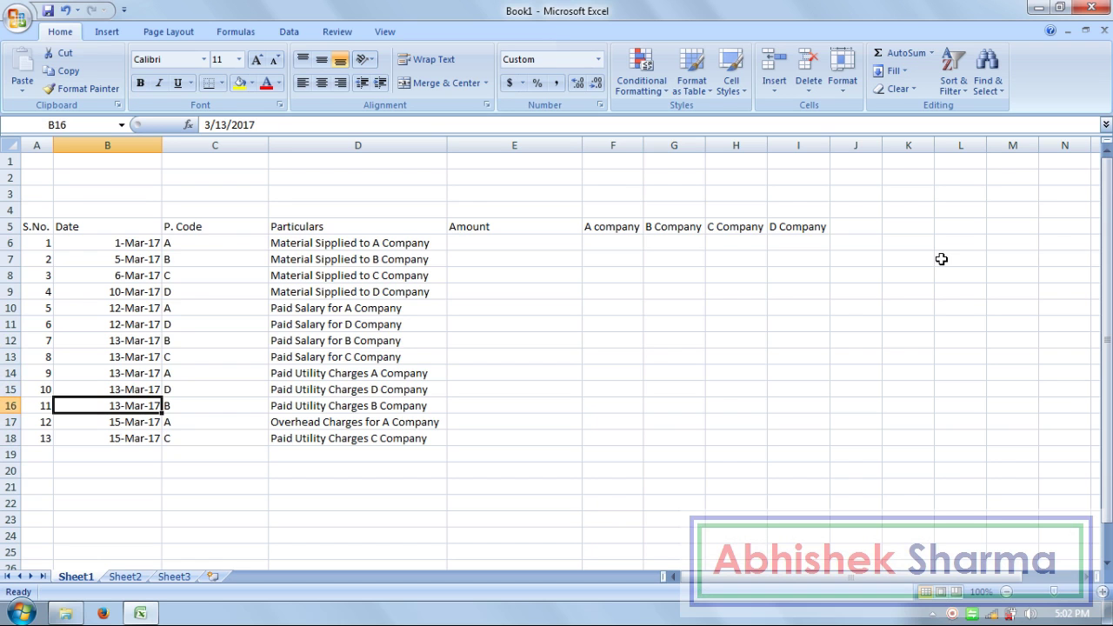
{"action": "key", "text": "Up"}
{"action": "key", "text": "Up"}
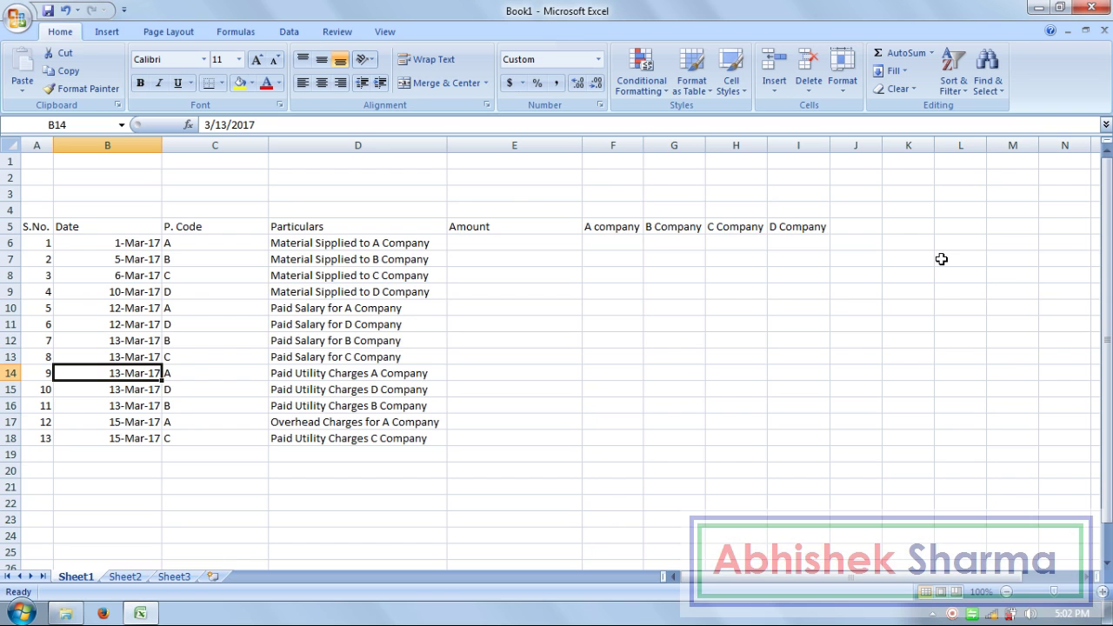
{"action": "key", "text": "Down"}
{"action": "key", "text": "Down"}
{"action": "key", "text": "Up"}
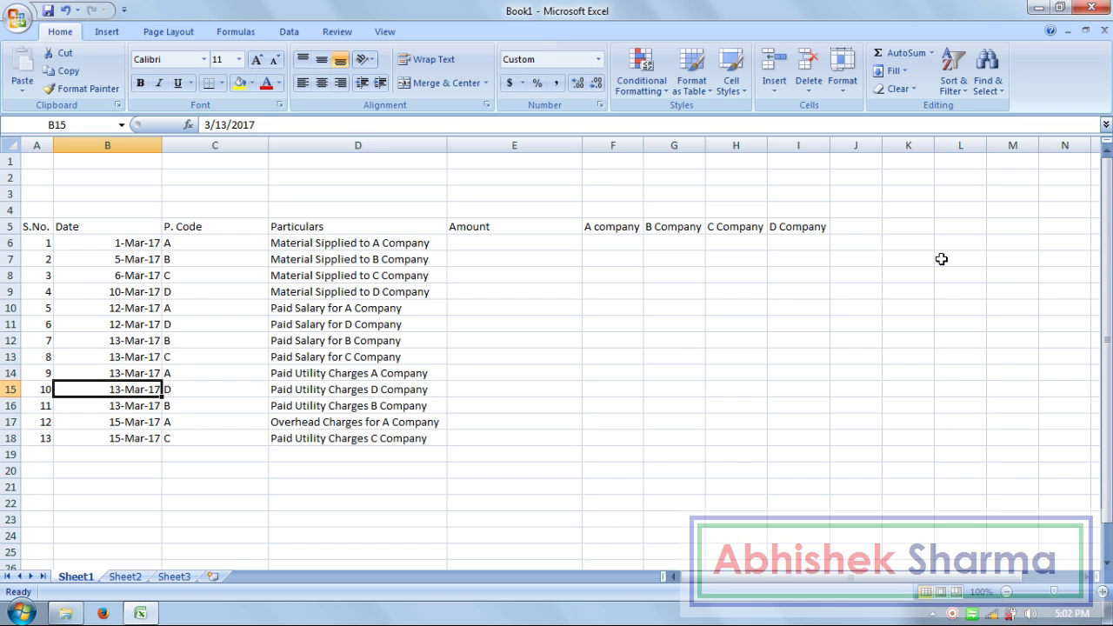
Step: Fill the 12-Mar-17 date from B11 down through B13
{"action": "key", "text": "Up"}
{"action": "key", "text": "Up"}
{"action": "key", "text": "shift+Up"}
{"action": "key", "text": "shift+Up"}
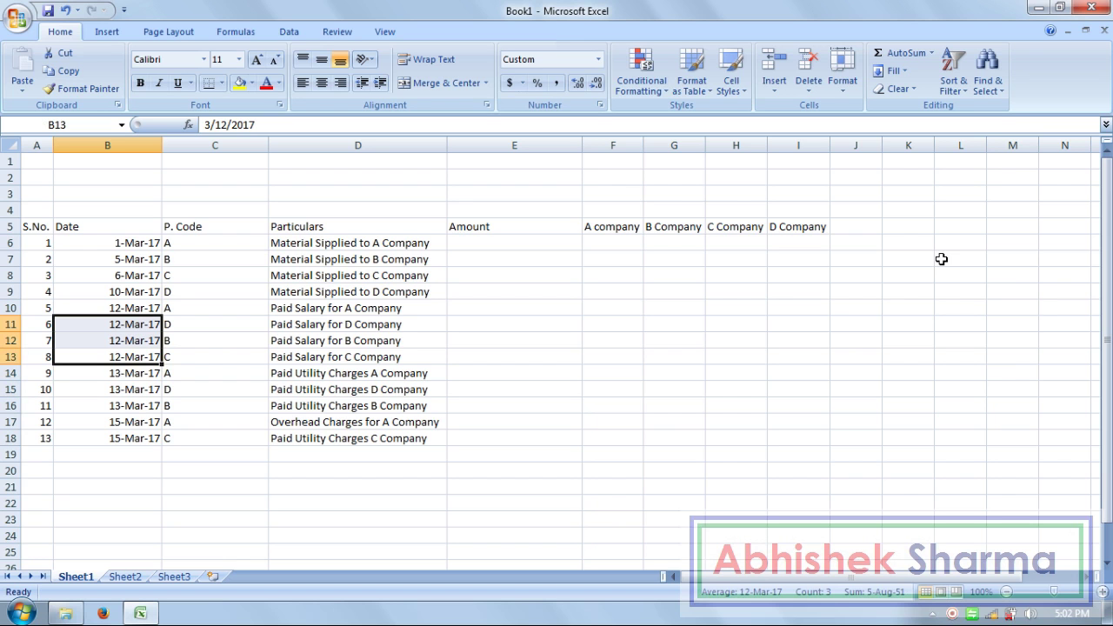
{"action": "key", "text": "Up"}
{"action": "key", "text": "Up"}
{"action": "key", "text": "Up"}
{"action": "key", "text": "Up"}
{"action": "key", "text": "Up"}
{"action": "key", "text": "Up"}
{"action": "key", "text": "Up"}
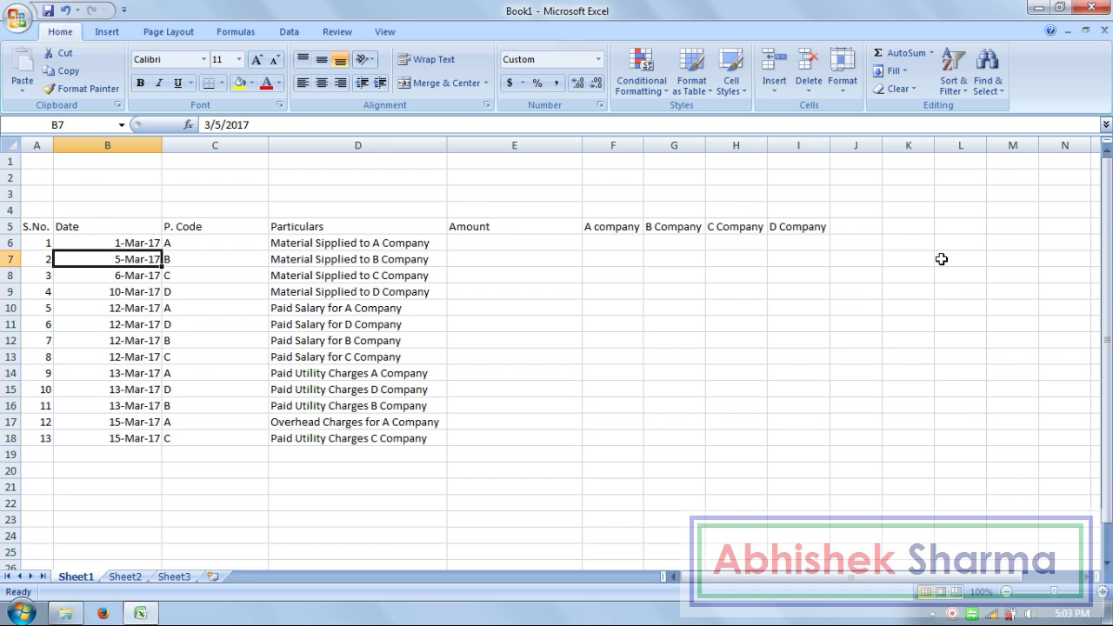
{"action": "key", "text": "Down"}
{"action": "key", "text": "Down"}
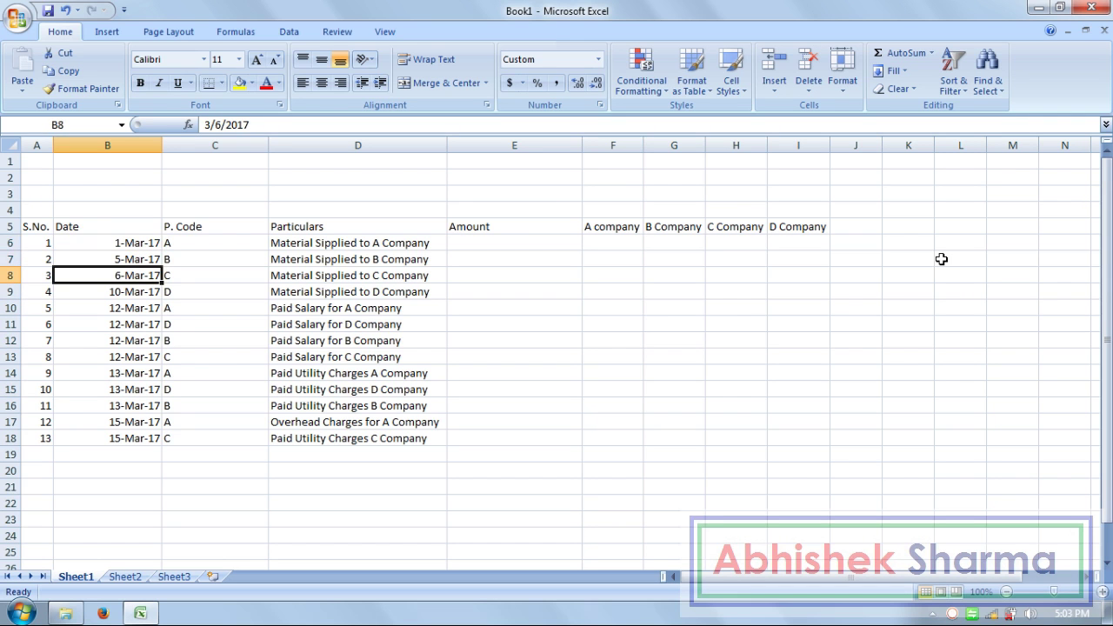
Step: Autofit the Date column to its contents and widen it slightly for some spare room
{"action": "left_click", "coordinate": [526, 340]}
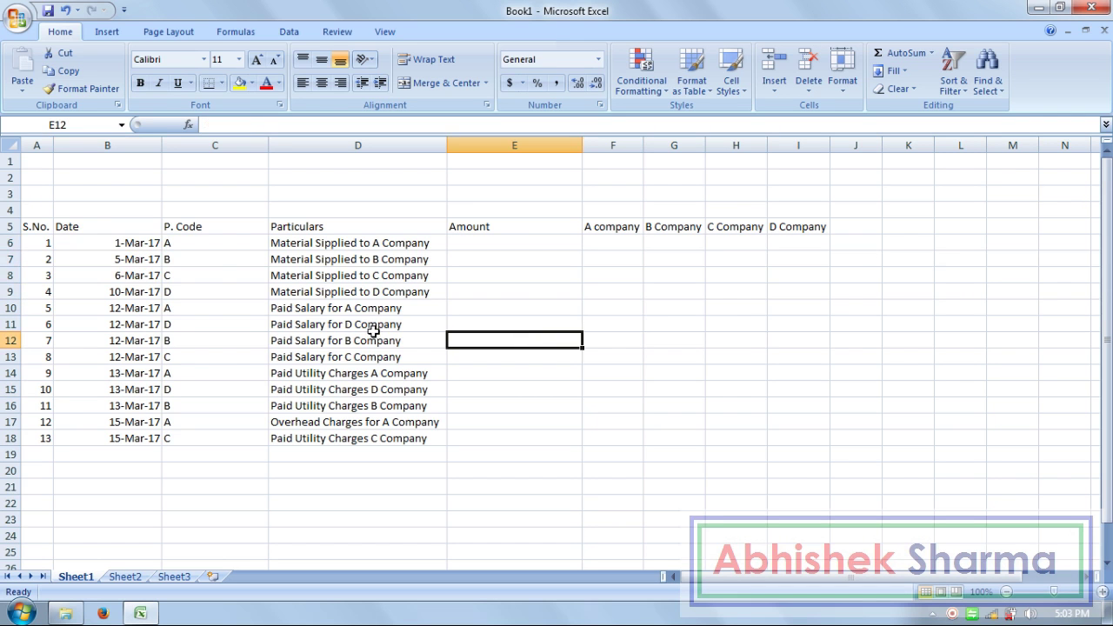
{"action": "double_click", "coordinate": [161, 144]}
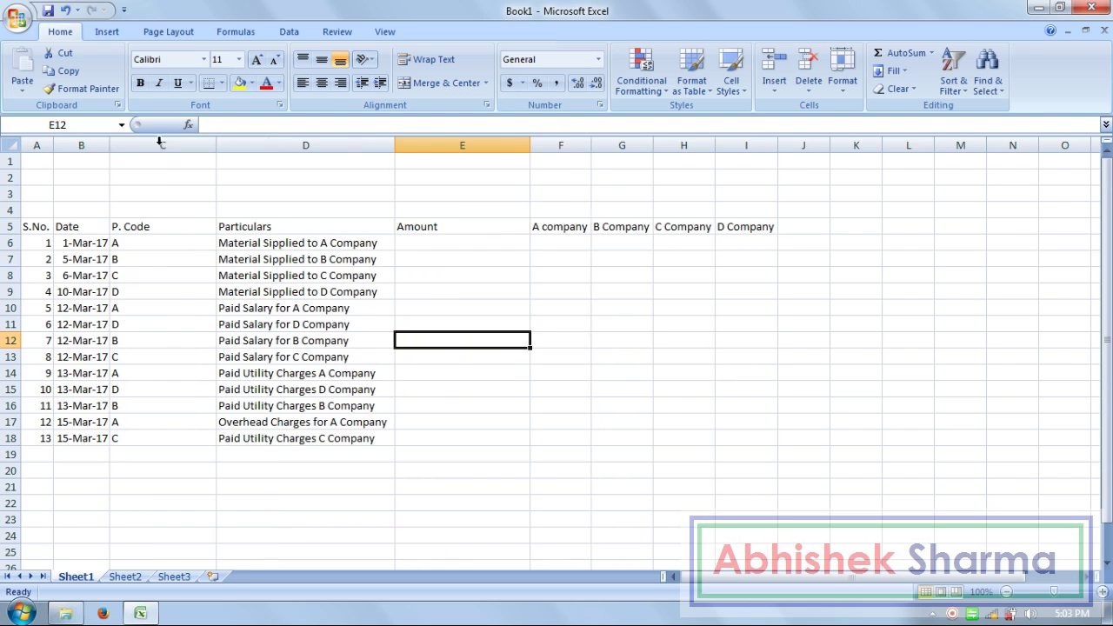
{"action": "left_click_drag", "start_coordinate": [110, 145], "coordinate": [141, 144]}
{"action": "left_click", "coordinate": [259, 422]}
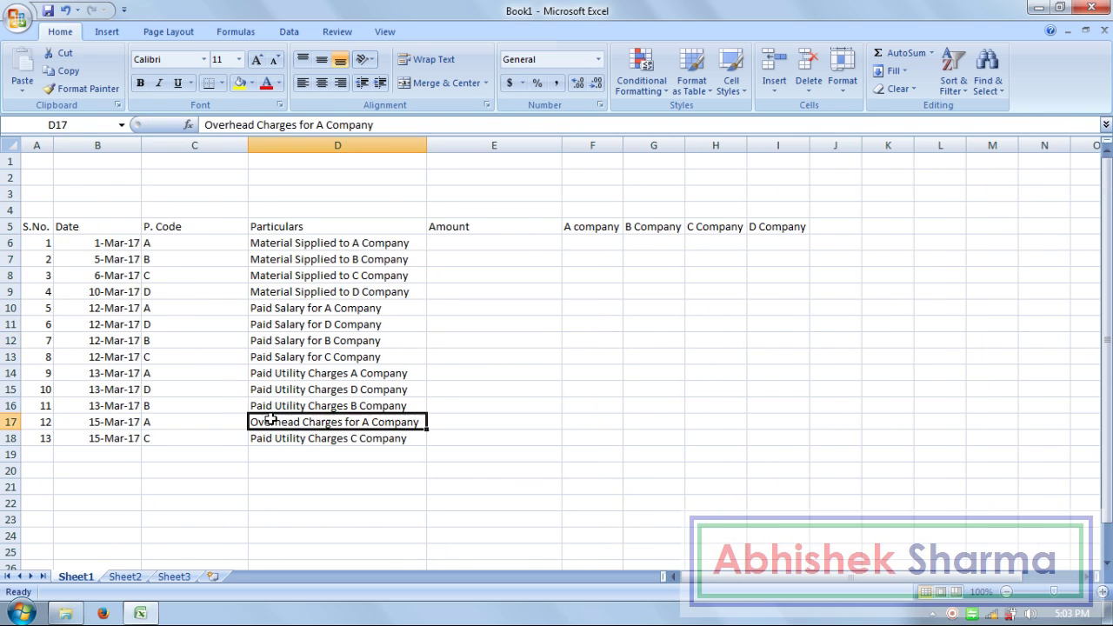
Step: Enter the amounts 50000, 60000, 30000 and 70000 for the four material supply entries in E6:E9
{"action": "left_click", "coordinate": [492, 242]}
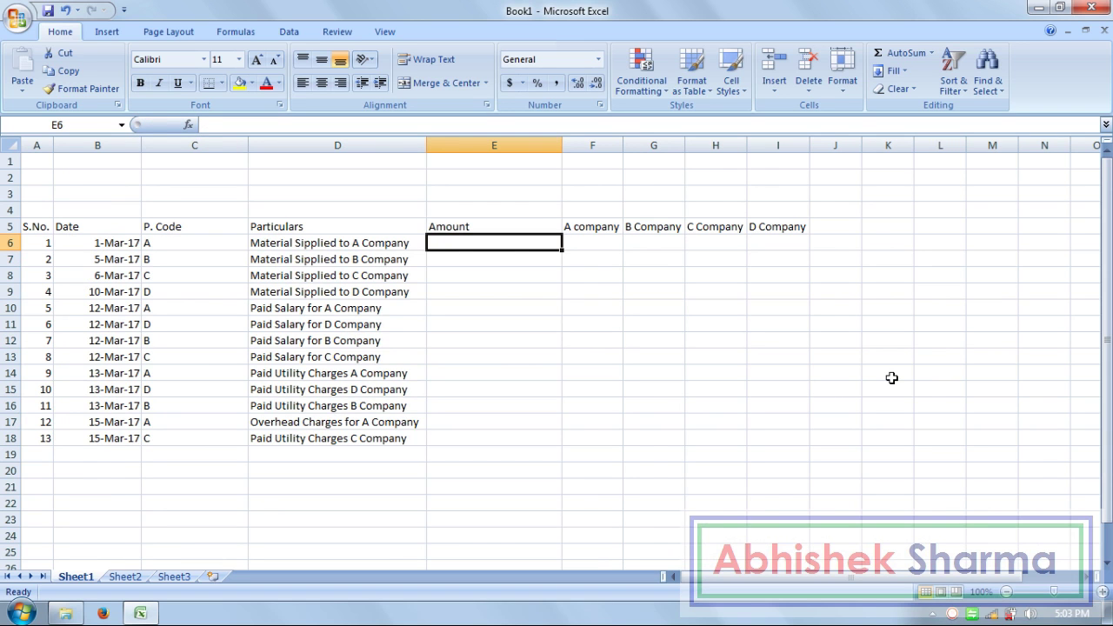
{"action": "type", "text": "50000"}
{"action": "key", "text": "Return"}
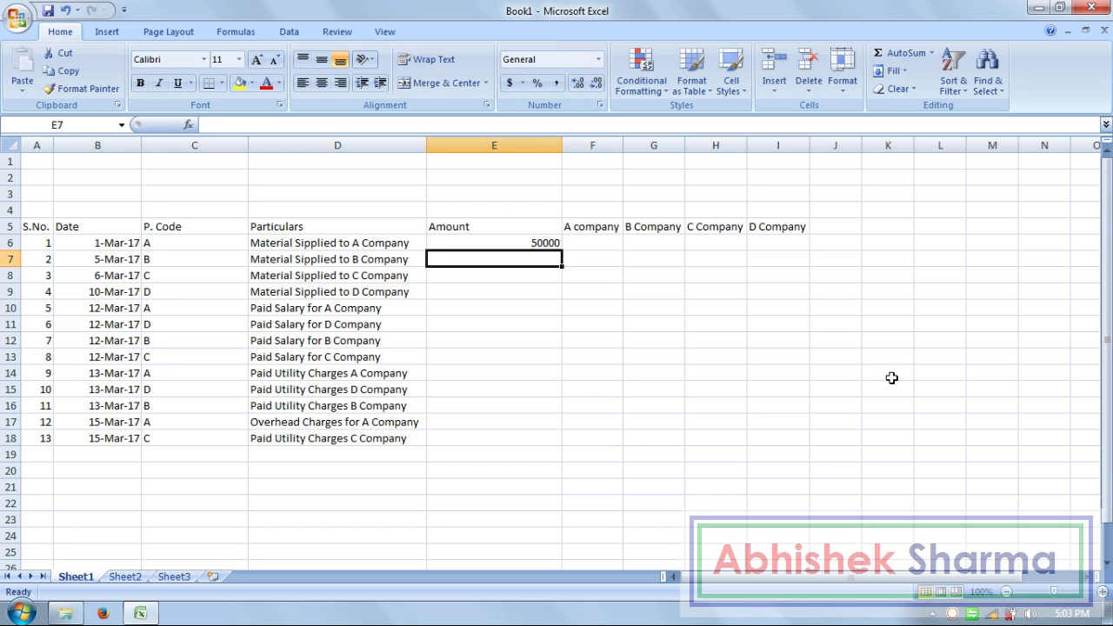
{"action": "type", "text": "60000"}
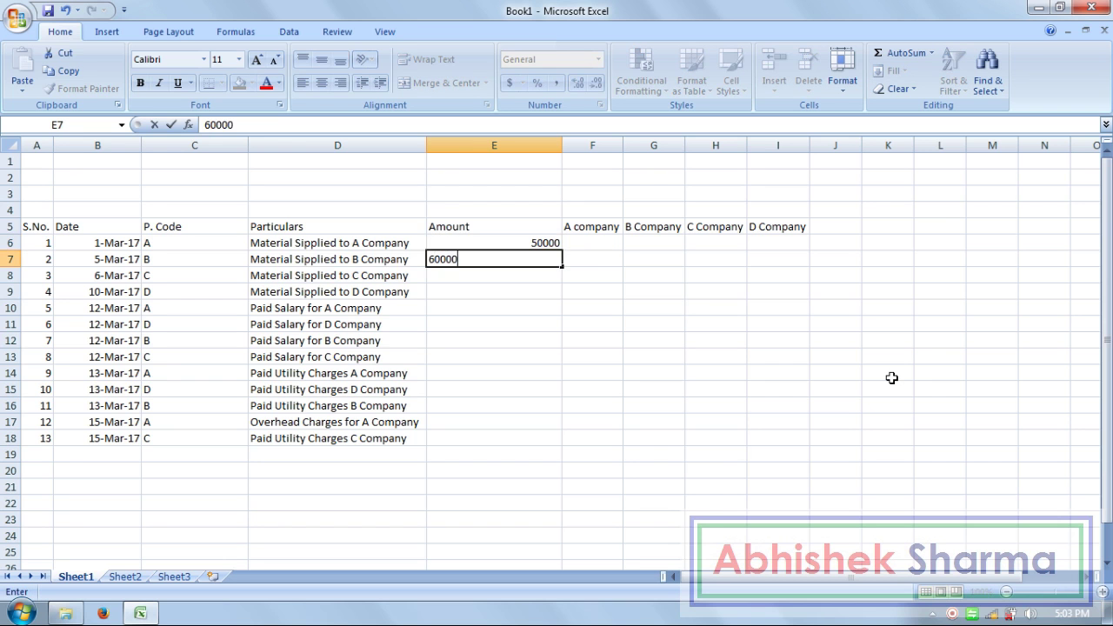
{"action": "key", "text": "Return"}
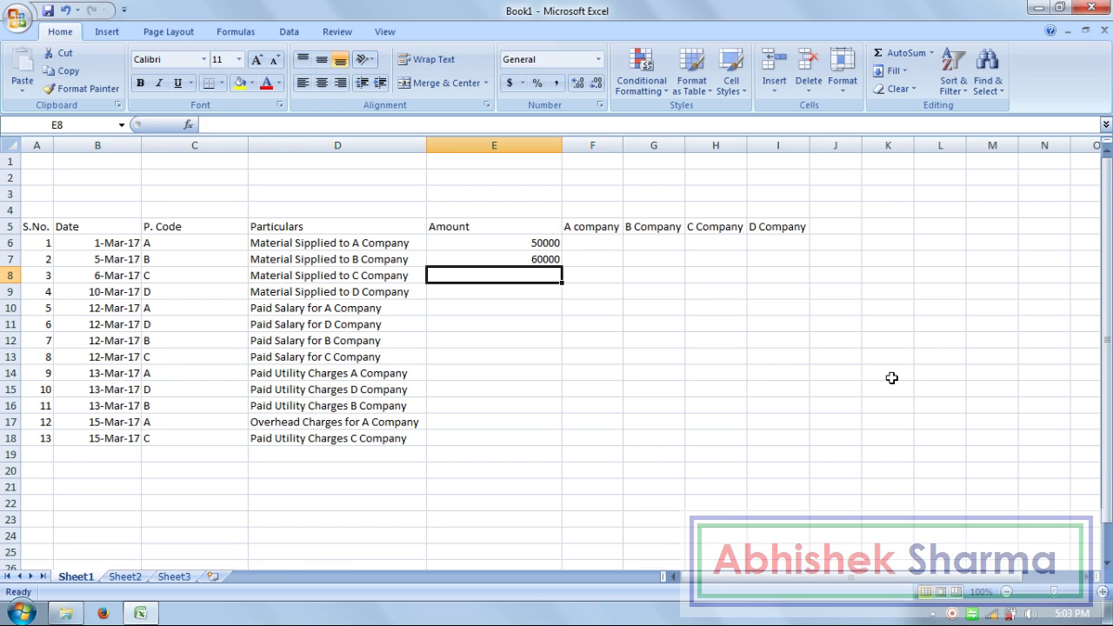
{"action": "type", "text": "30000"}
{"action": "key", "text": "Return"}
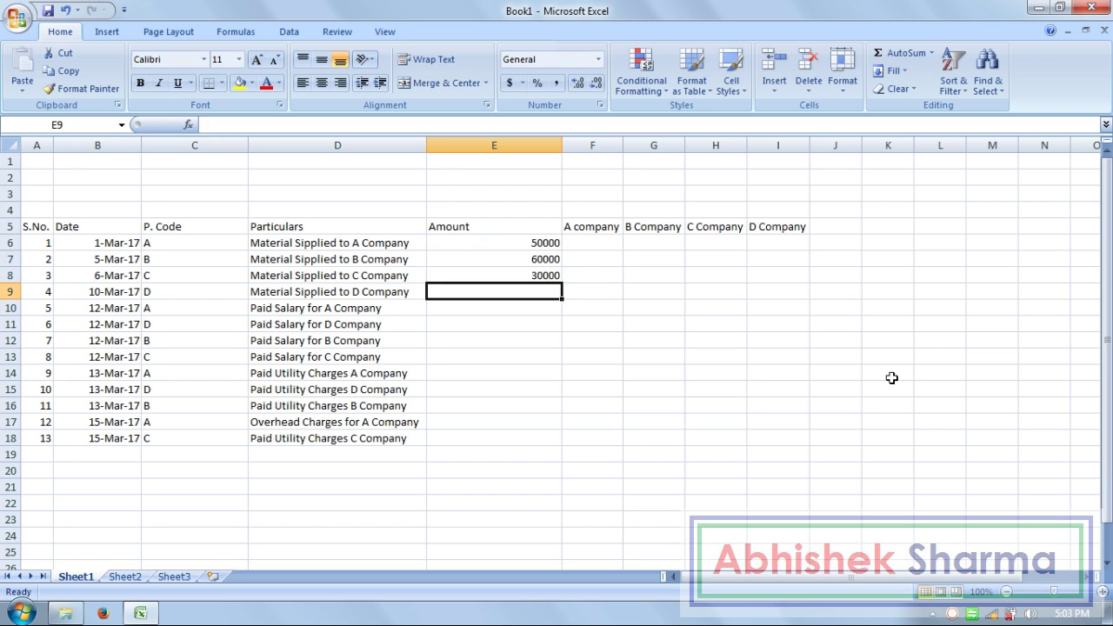
{"action": "type", "text": "70000"}
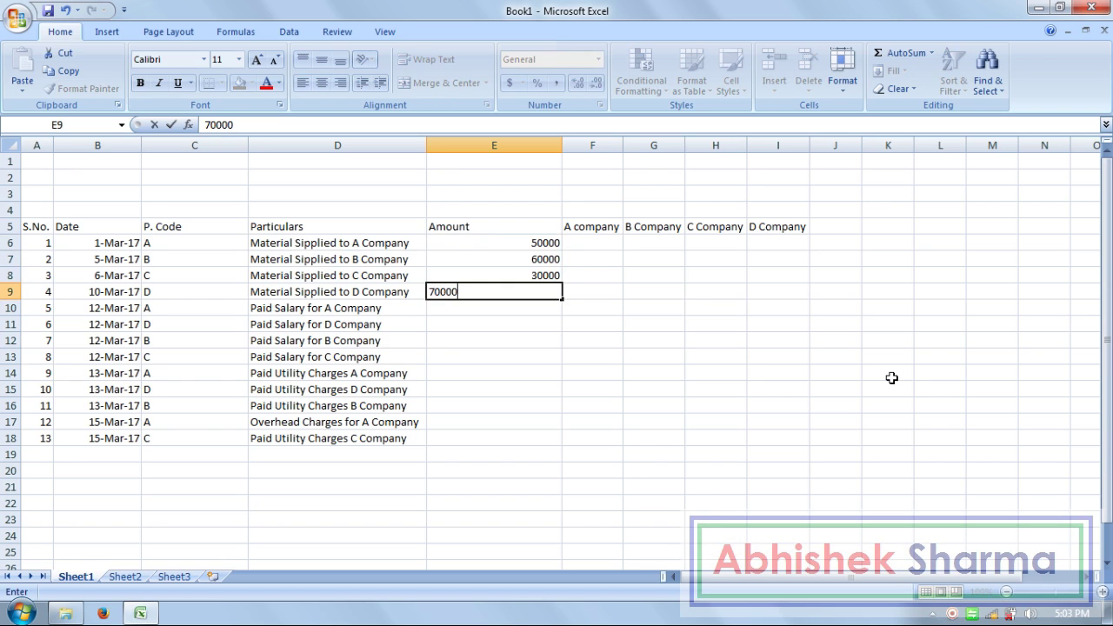
{"action": "key", "text": "Return"}
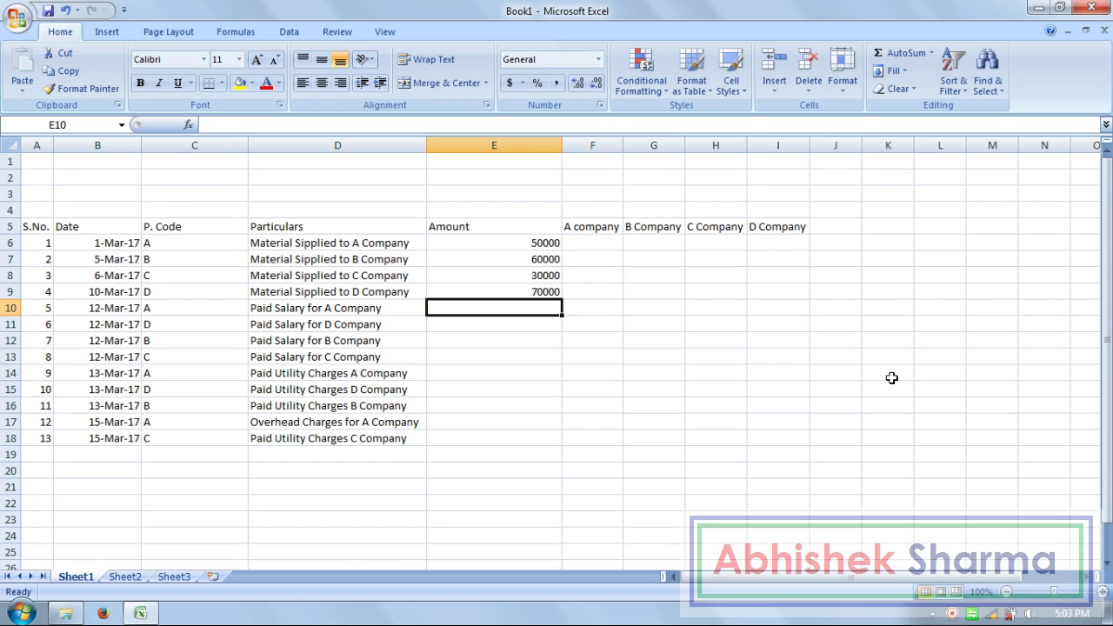
Step: Enter the amounts 50000, 30000, 12000 and 25000 for the four salary entries in E10:E13
{"action": "type", "text": "50000"}
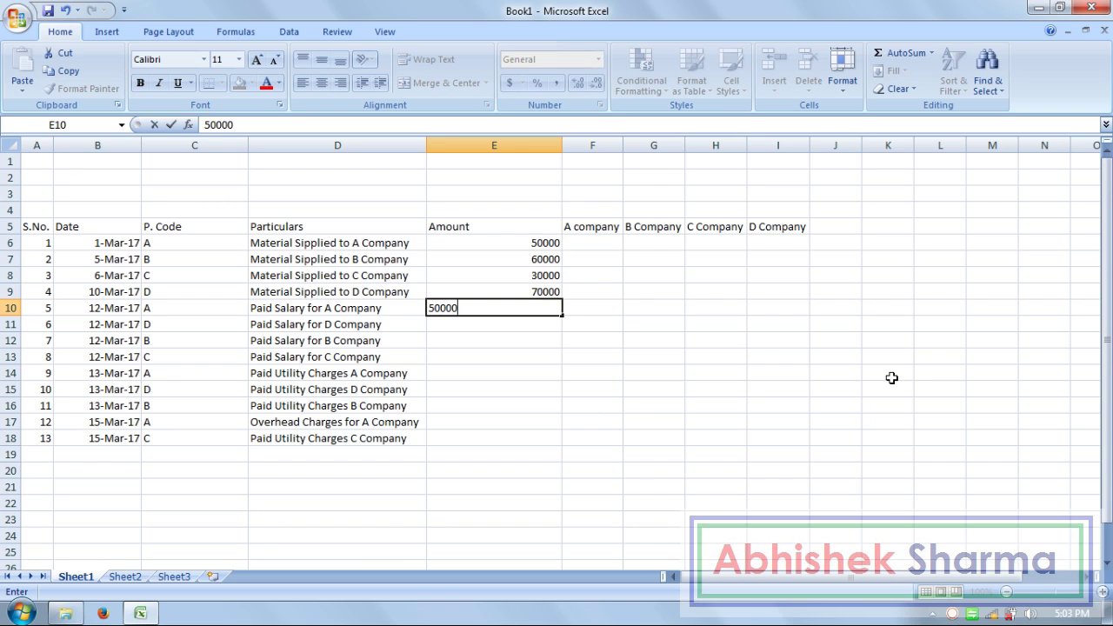
{"action": "key", "text": "Return"}
{"action": "type", "text": "3000"}
{"action": "key", "text": "Return"}
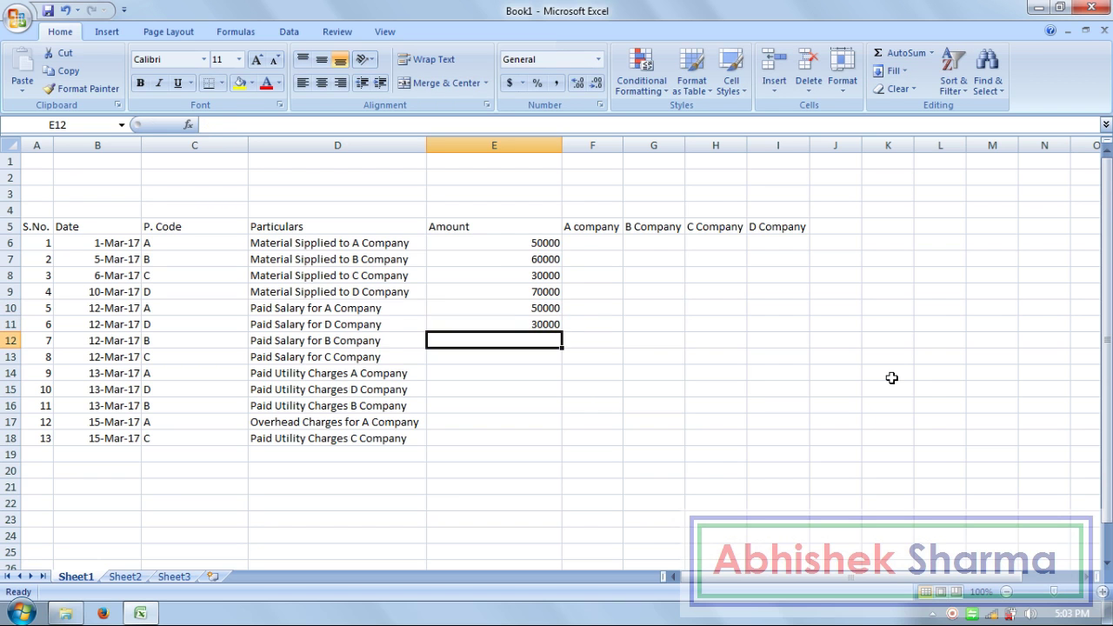
{"action": "type", "text": "12000"}
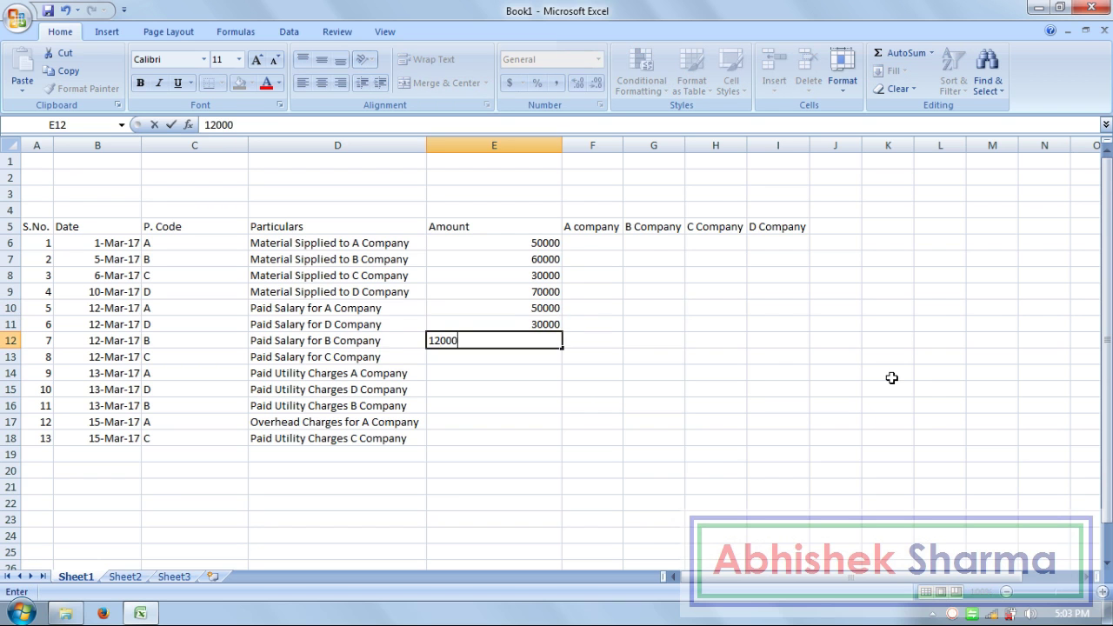
{"action": "key", "text": "Return"}
{"action": "type", "text": "25000"}
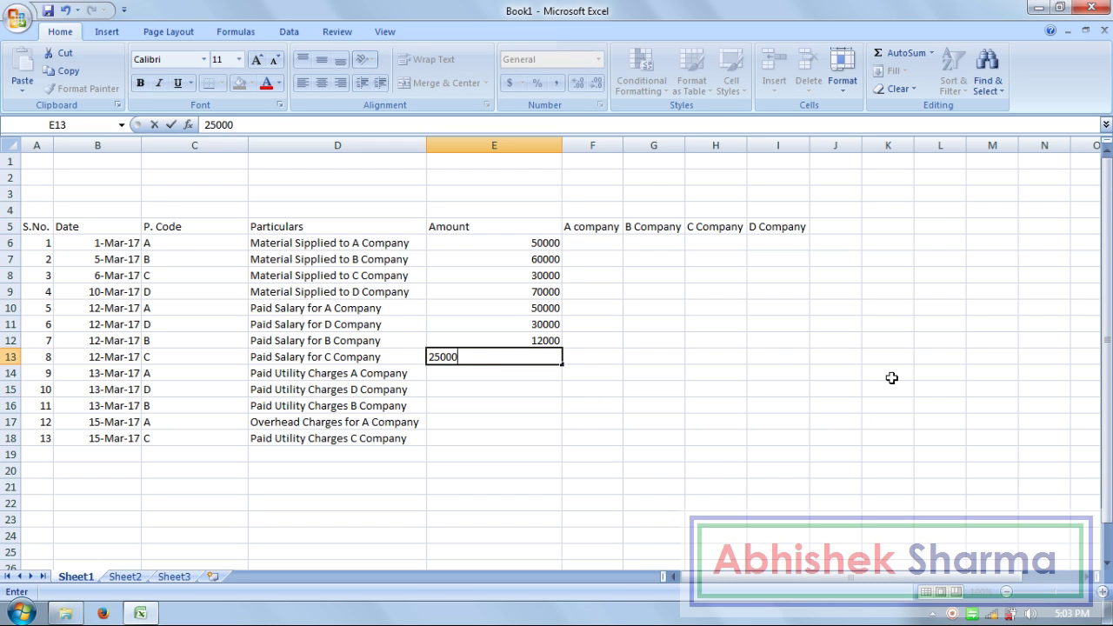
{"action": "key", "text": "Return"}
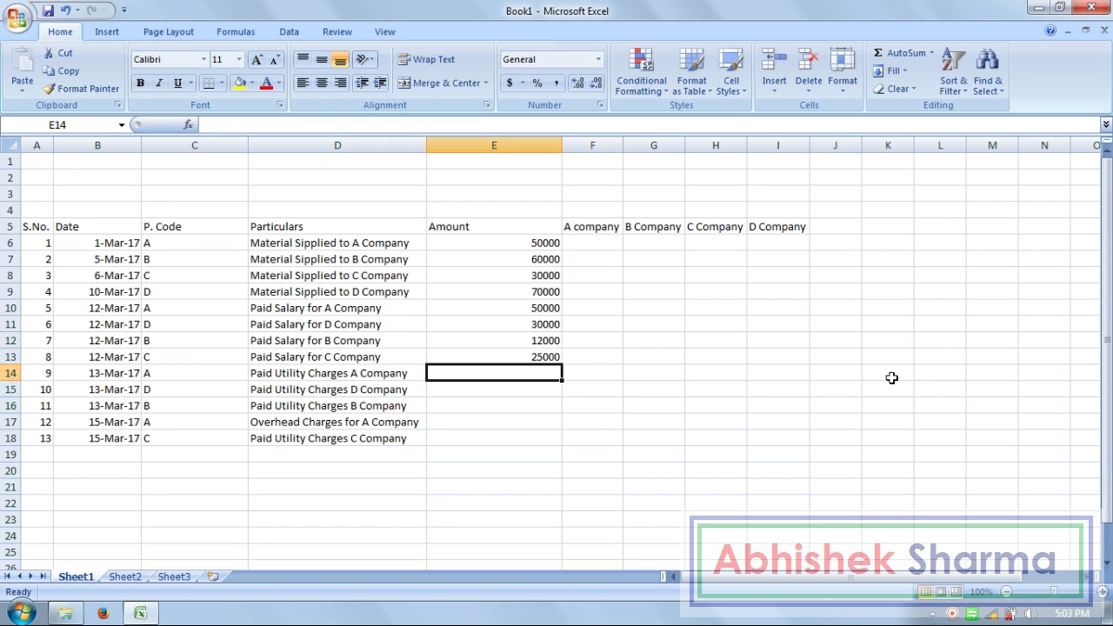
Step: Enter the amounts 10000, 35000, 10000, 12000 and 12000 for the utility and overhead entries in E14:E18
{"action": "type", "text": "10000"}
{"action": "key", "text": "Return"}
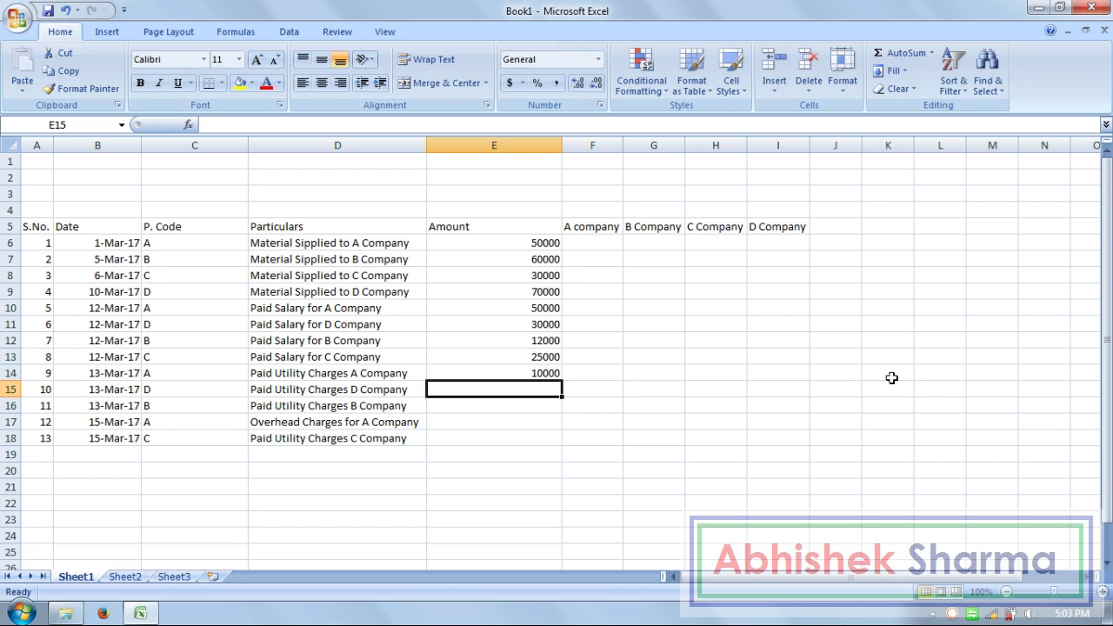
{"action": "type", "text": "350000"}
{"action": "key", "text": "BackSpace"}
{"action": "key", "text": "Return"}
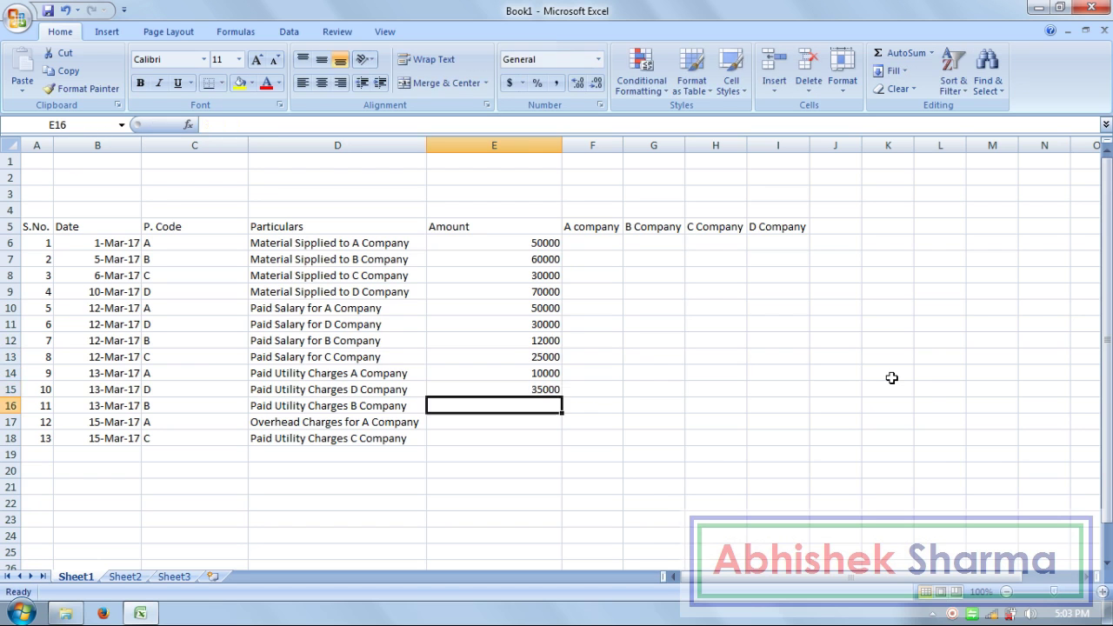
{"action": "type", "text": "100000"}
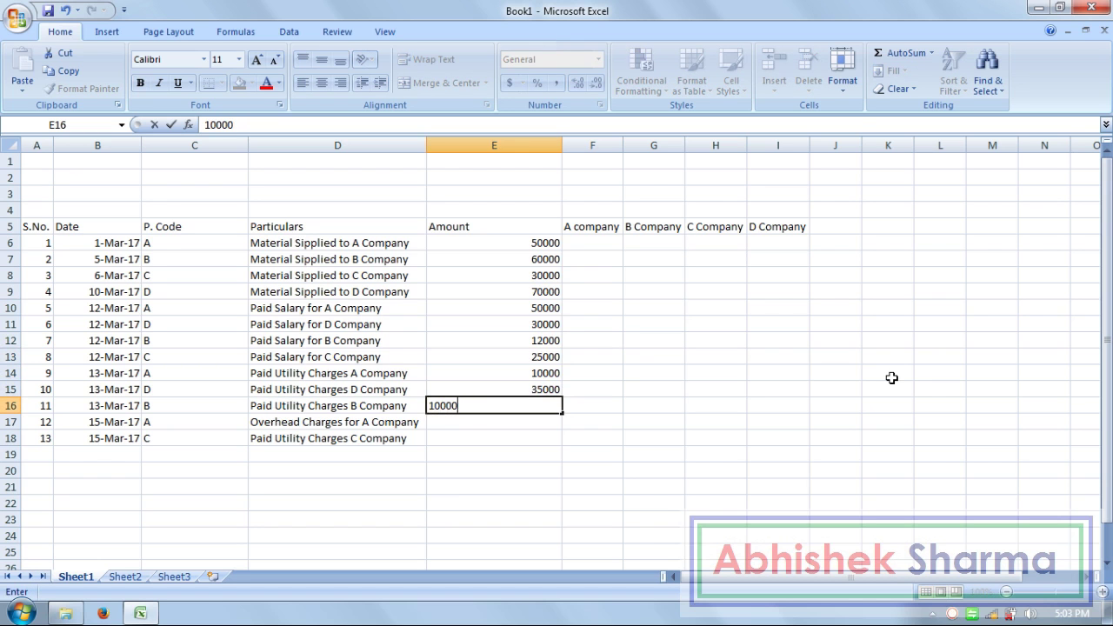
{"action": "key", "text": "Return"}
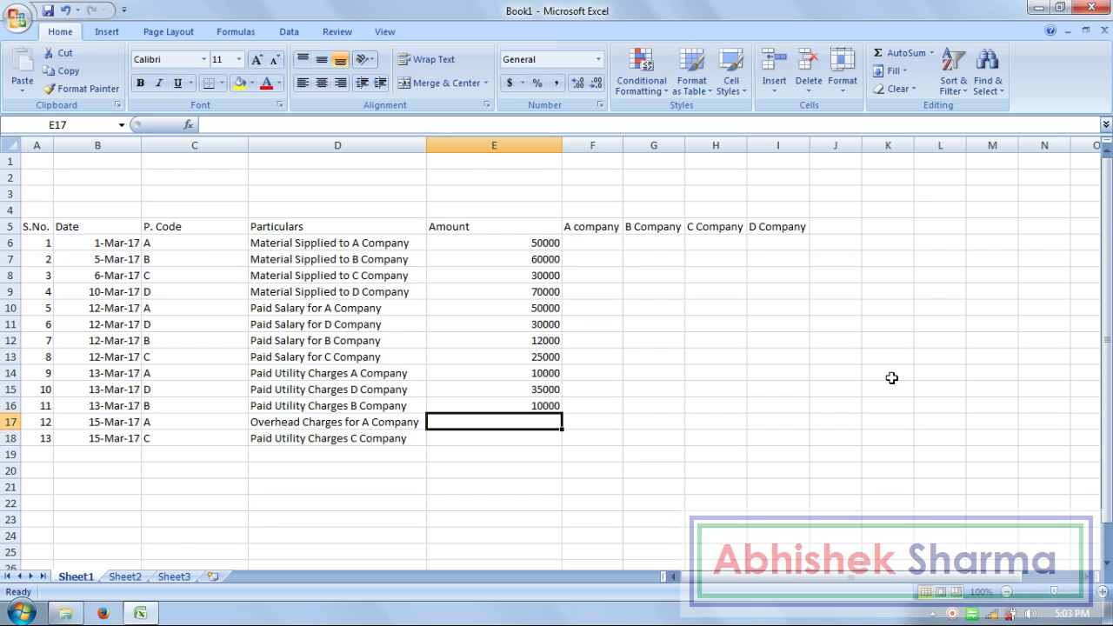
{"action": "type", "text": "12000"}
{"action": "key", "text": "Return"}
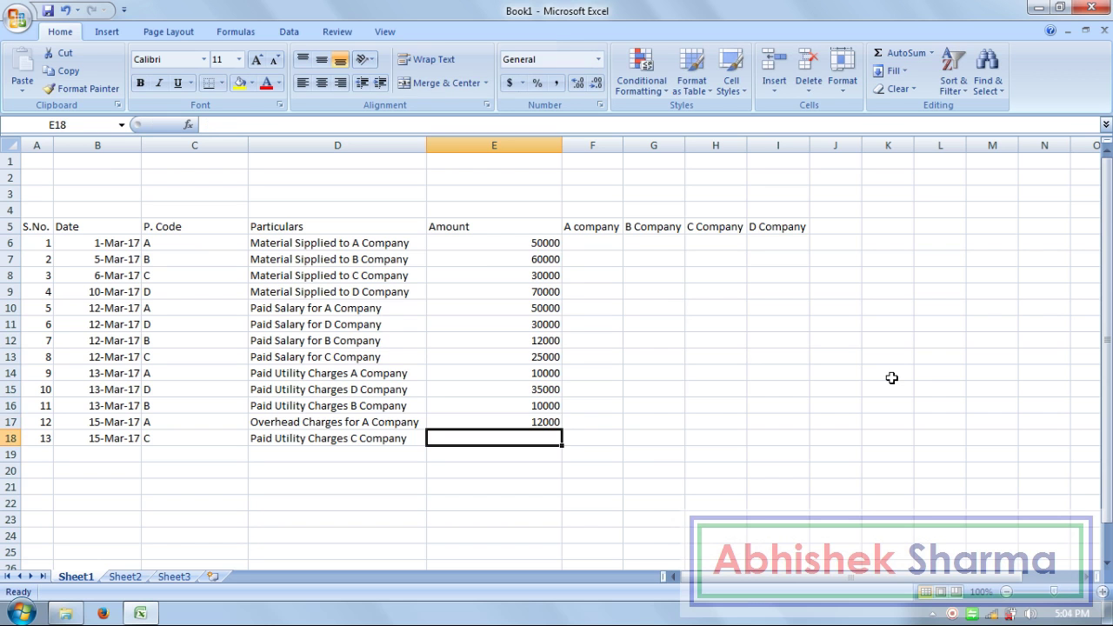
{"action": "type", "text": "12000"}
{"action": "key", "text": "Return"}
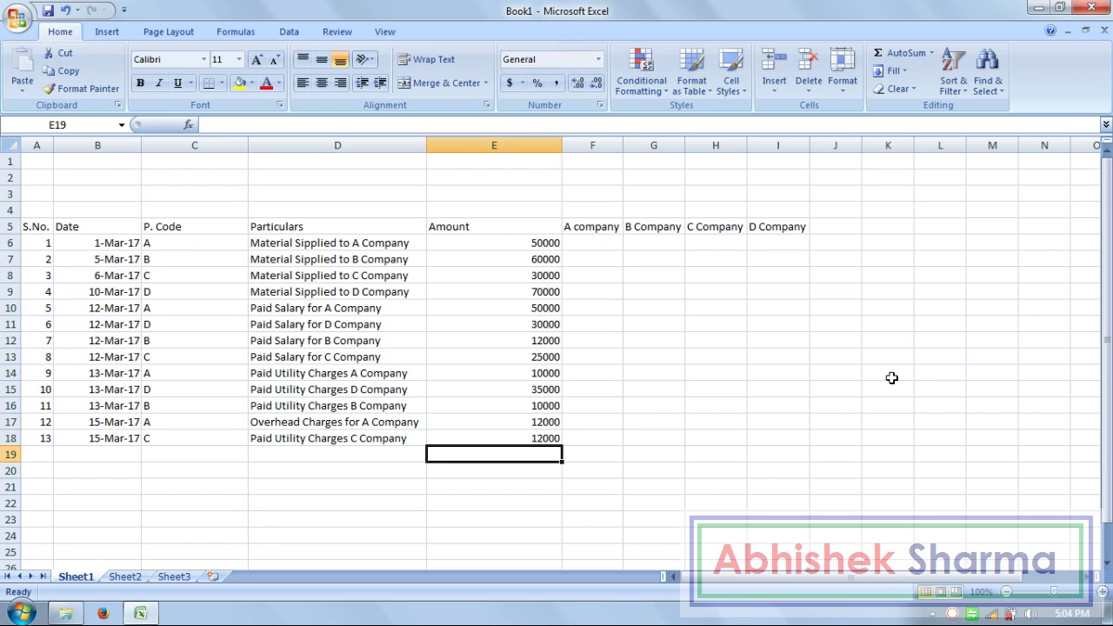
Step: Widen the A company, B Company and C Company columns slightly beyond their heading text
{"action": "left_click", "coordinate": [566, 249]}
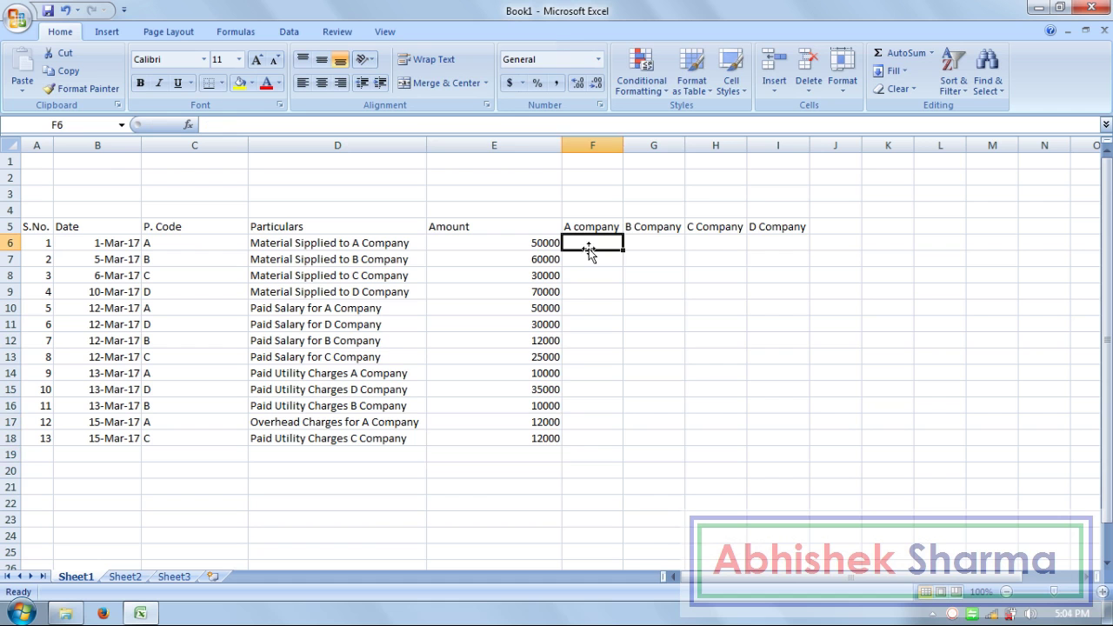
{"action": "left_click_drag", "start_coordinate": [623, 145], "coordinate": [776, 338]}
{"action": "left_click", "coordinate": [775, 338]}
{"action": "left_click_drag", "start_coordinate": [774, 145], "coordinate": [786, 145]}
{"action": "left_click", "coordinate": [777, 306]}
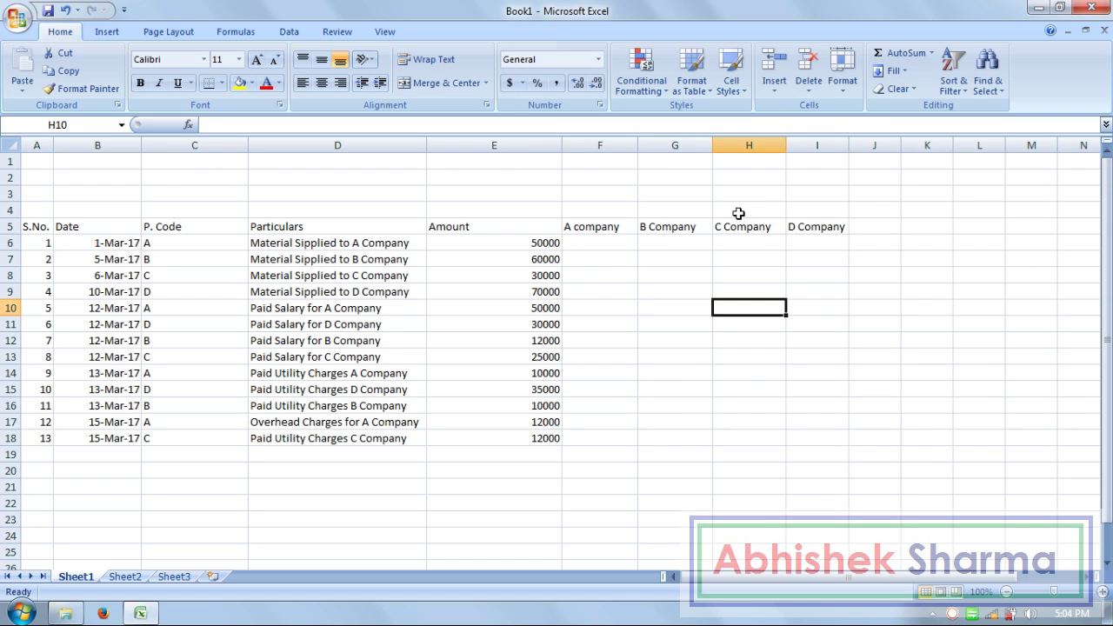
Step: Center the headings in A5:I5 and make them bold
{"action": "left_click_drag", "start_coordinate": [814, 232], "coordinate": [61, 222]}
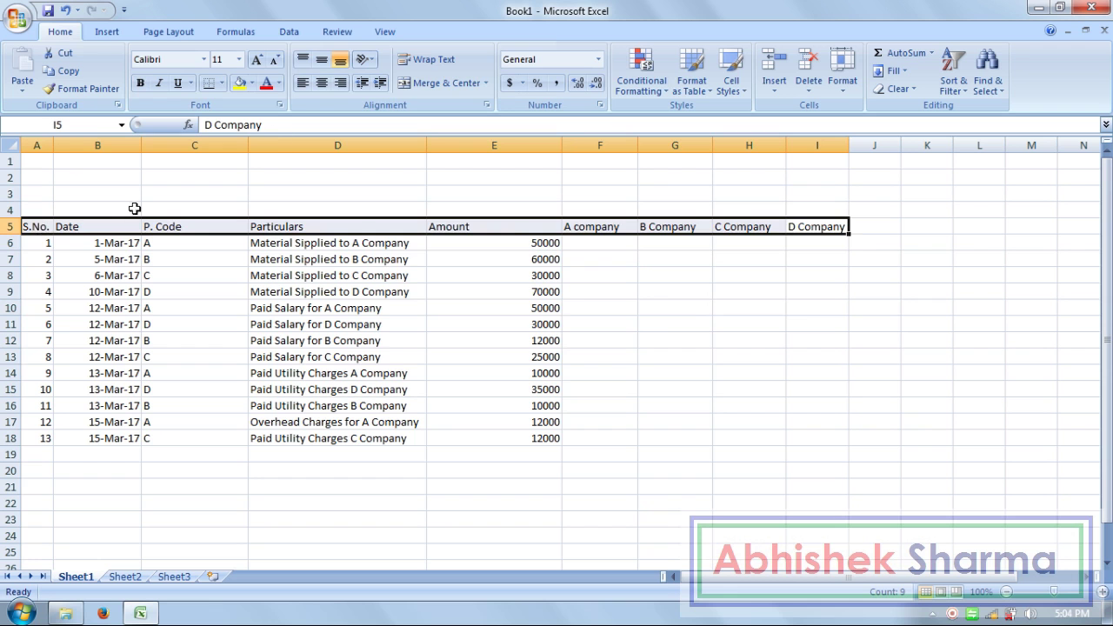
{"action": "left_click", "coordinate": [321, 83]}
{"action": "left_click", "coordinate": [139, 82]}
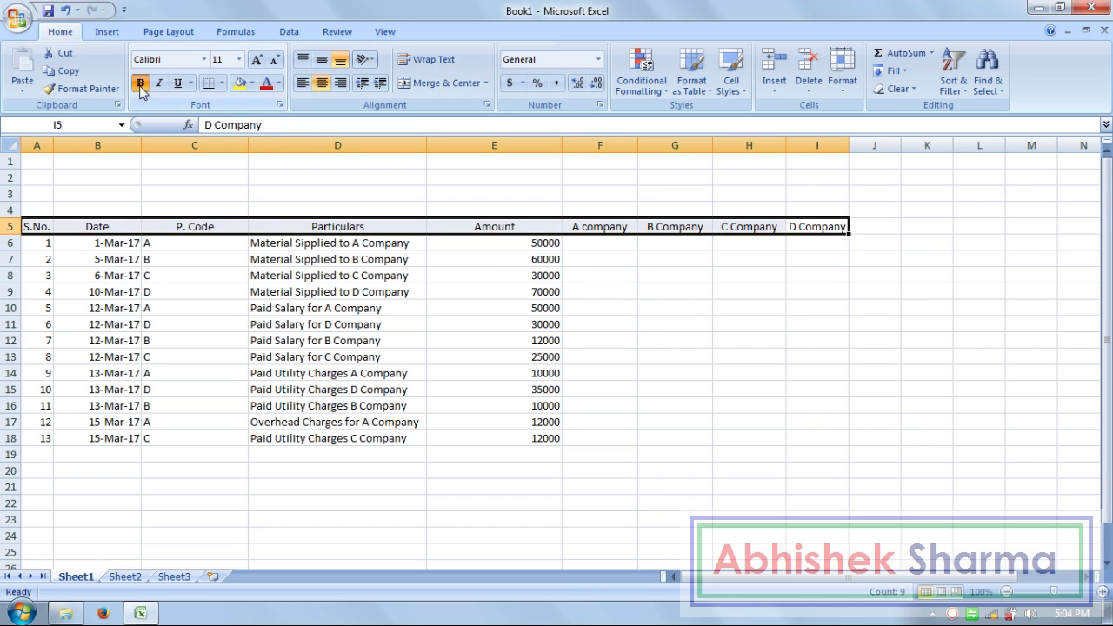
Step: Give the header row A5:I5 a black fill with white text
{"action": "left_click", "coordinate": [250, 82]}
{"action": "left_click", "coordinate": [252, 117]}
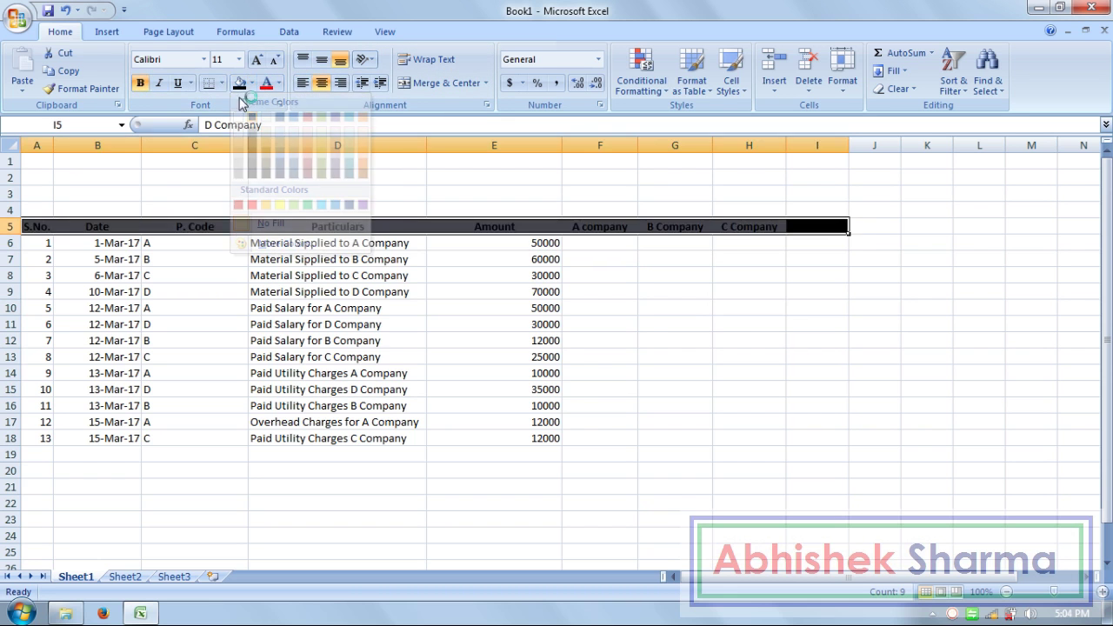
{"action": "left_click", "coordinate": [279, 83]}
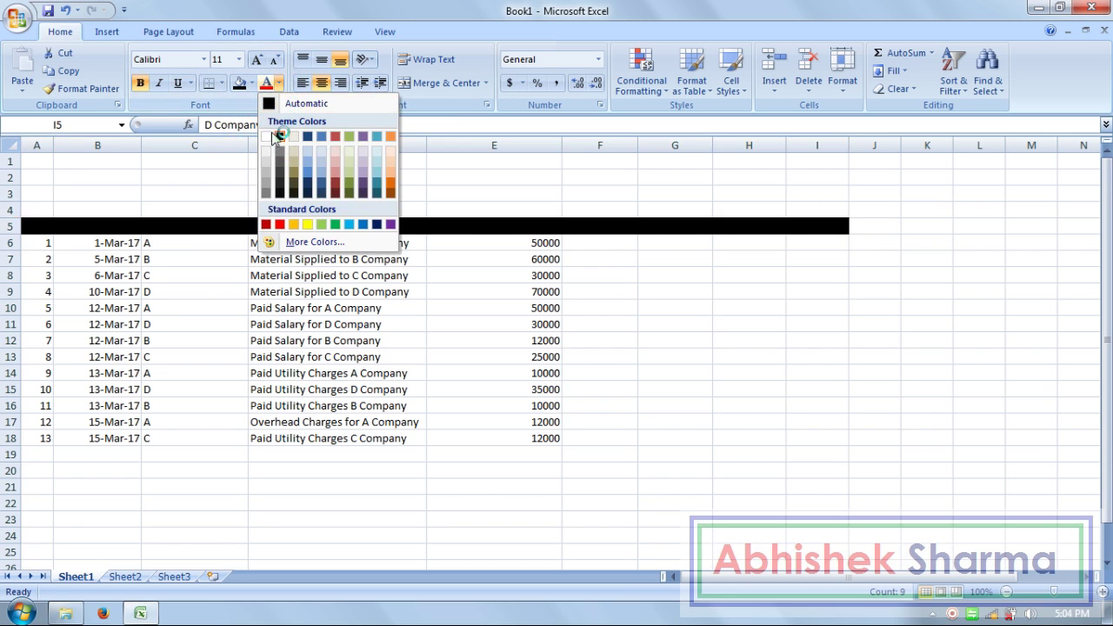
{"action": "left_click", "coordinate": [269, 137]}
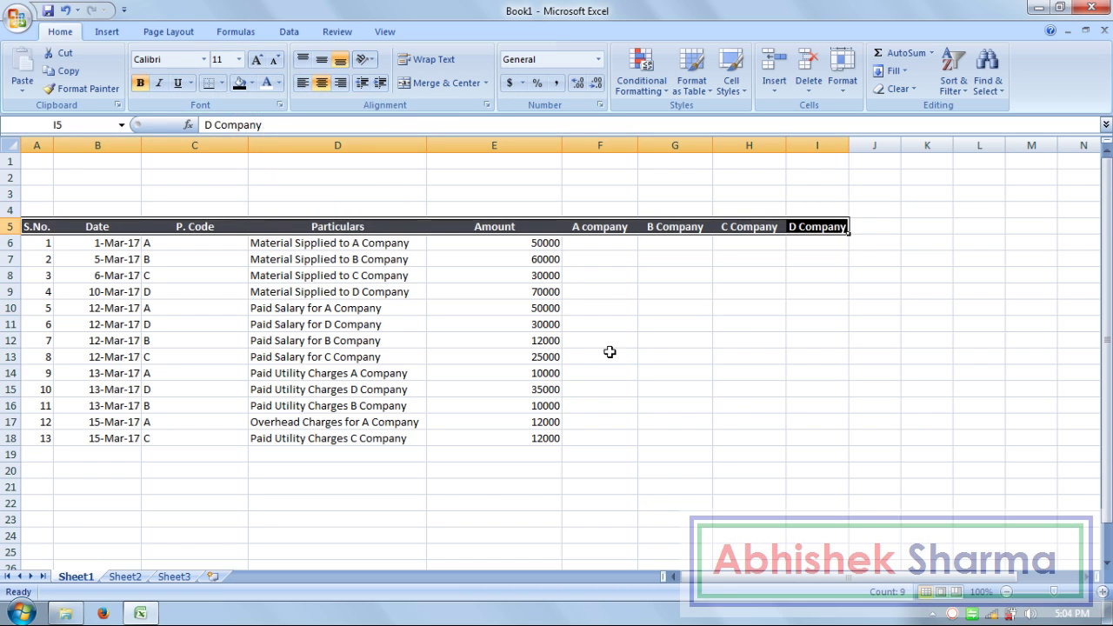
{"action": "left_click", "coordinate": [532, 327]}
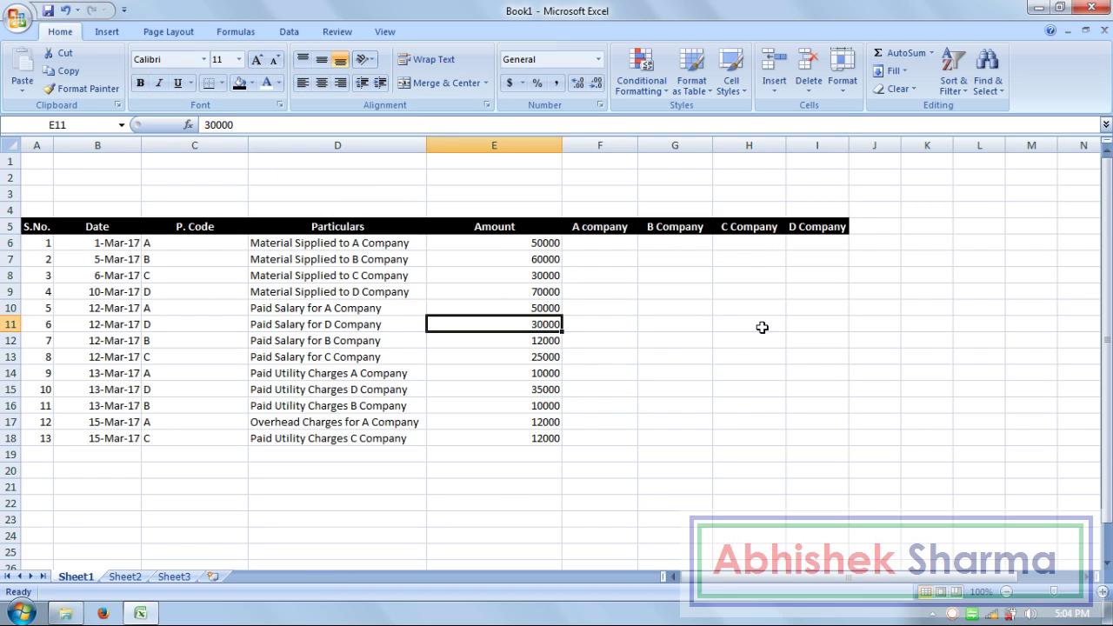
Step: Apply all borders to the ledger table in A5:I18
{"action": "left_click", "coordinate": [770, 294]}
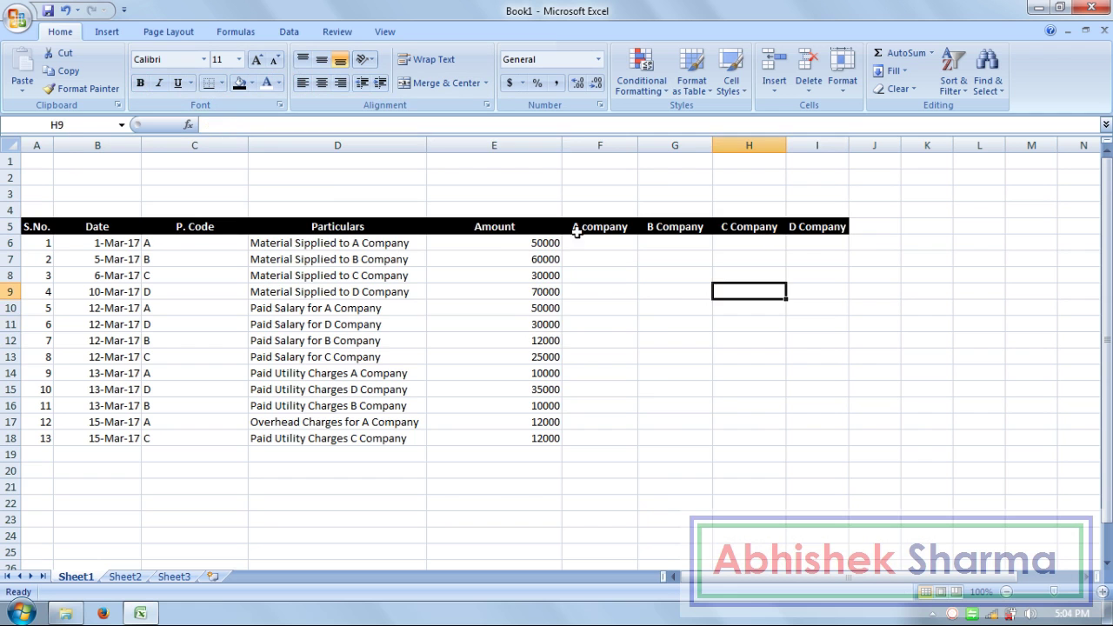
{"action": "left_click", "coordinate": [606, 435]}
{"action": "left_click", "coordinate": [819, 438]}
{"action": "left_click_drag", "start_coordinate": [819, 437], "coordinate": [28, 224]}
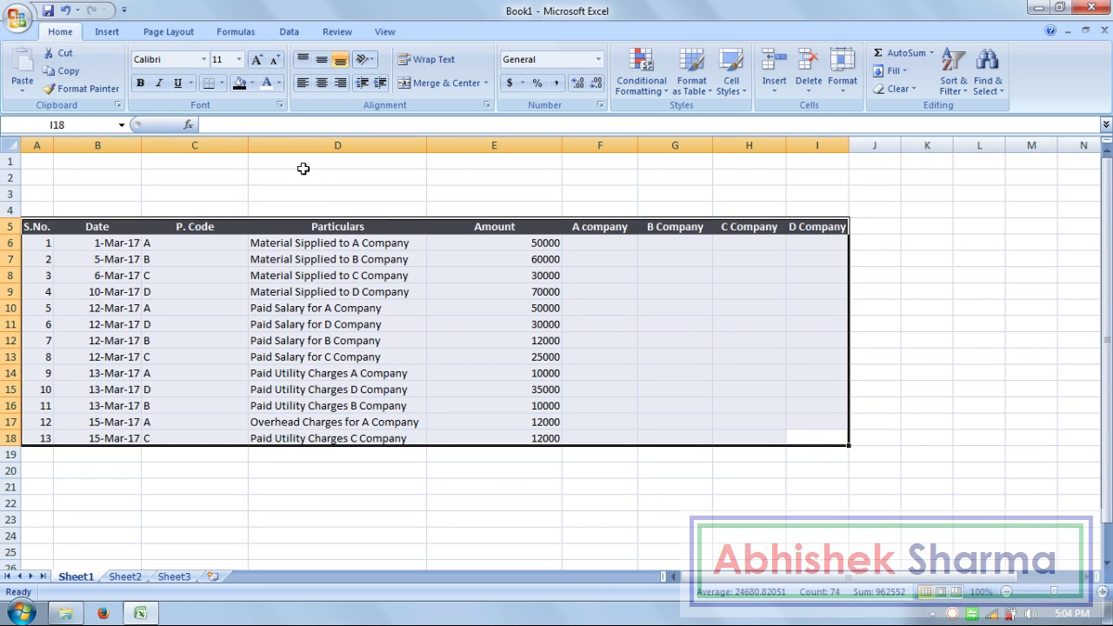
{"action": "left_click", "coordinate": [222, 82]}
{"action": "left_click", "coordinate": [235, 215]}
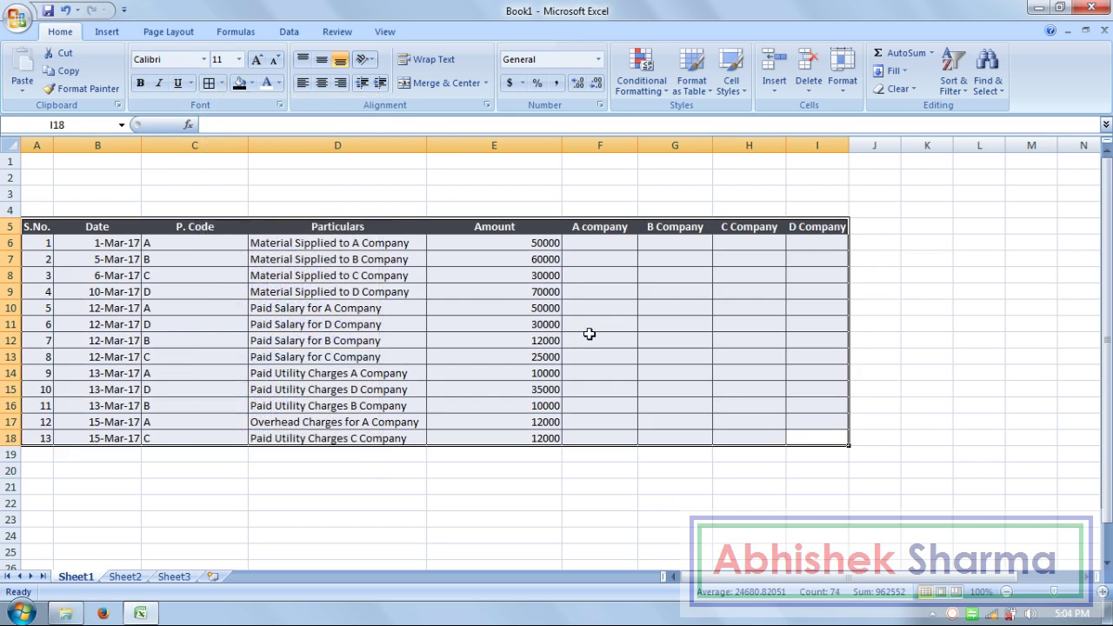
{"action": "left_click", "coordinate": [592, 335]}
{"action": "left_click", "coordinate": [431, 364]}
Step: Zoom the sheet to fit the range A1:I18
{"action": "mouse_move", "coordinate": [827, 437]}
{"action": "left_mouse_down"}
{"action": "mouse_move", "coordinate": [62, 206]}
{"action": "mouse_move", "coordinate": [34, 221]}
{"action": "mouse_move", "coordinate": [35, 162]}
{"action": "left_mouse_up"}
{"action": "left_click", "coordinate": [385, 32]}
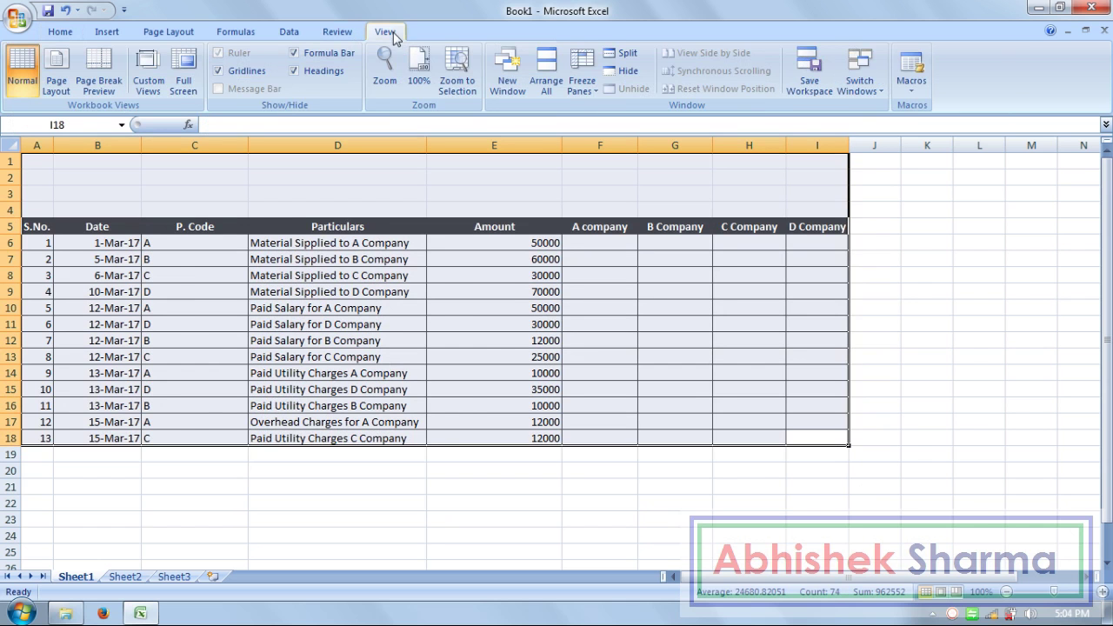
{"action": "left_click", "coordinate": [456, 74]}
{"action": "left_click", "coordinate": [834, 336]}
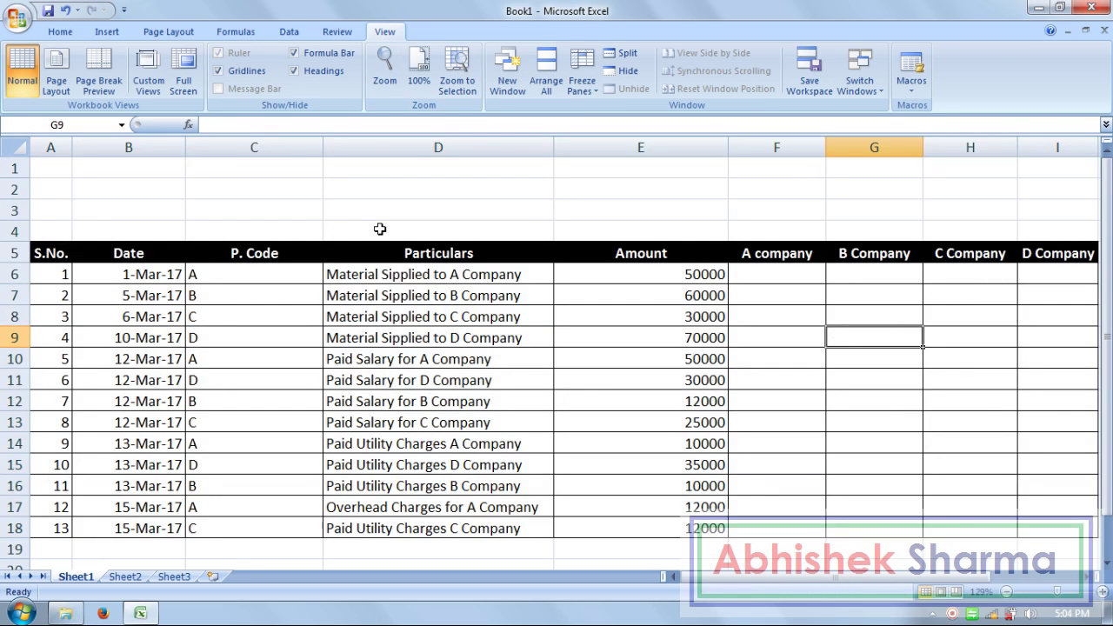
{"action": "left_click", "coordinate": [809, 274]}
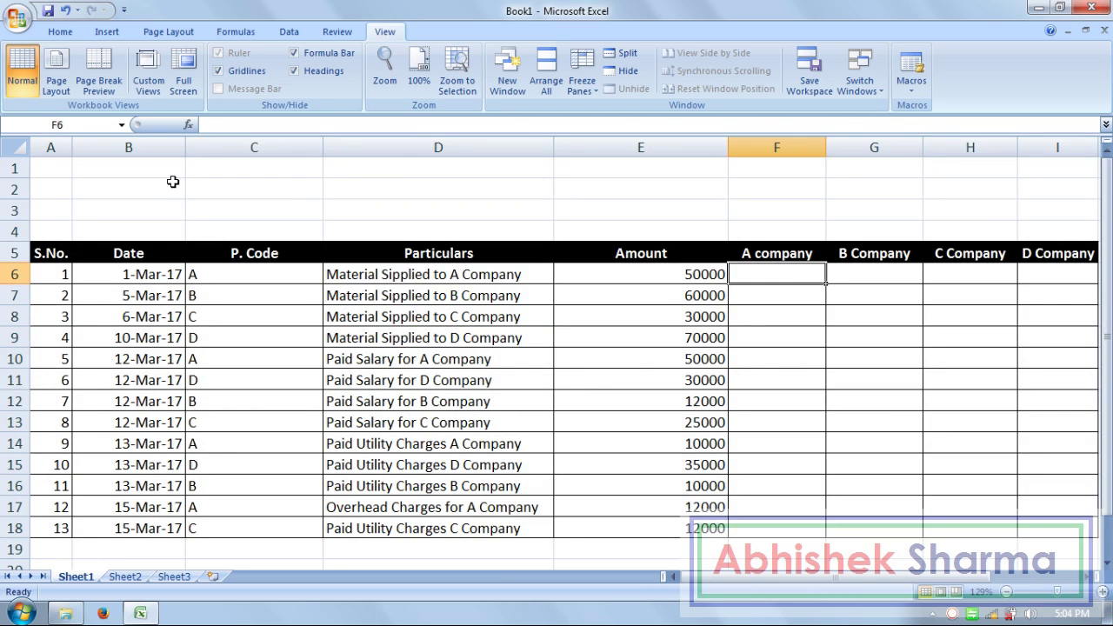
Step: Merge and center A2:I3 above the table and enter the title "New - Tech India Pvt. Ltd."
{"action": "left_click_drag", "start_coordinate": [43, 188], "coordinate": [1055, 211]}
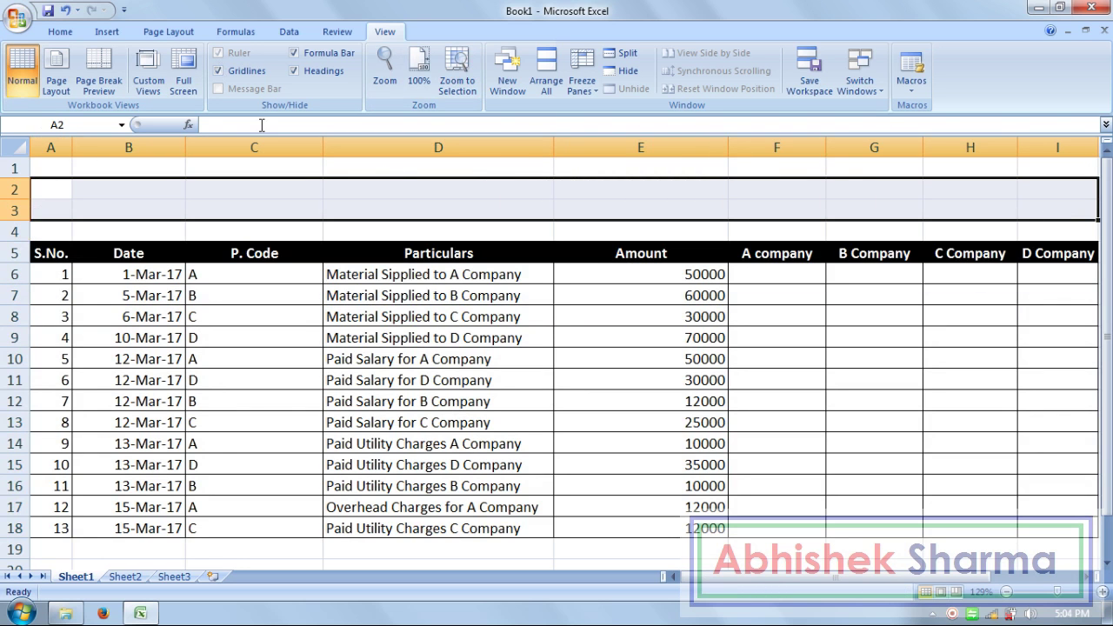
{"action": "left_click", "coordinate": [60, 33]}
{"action": "left_click", "coordinate": [443, 83]}
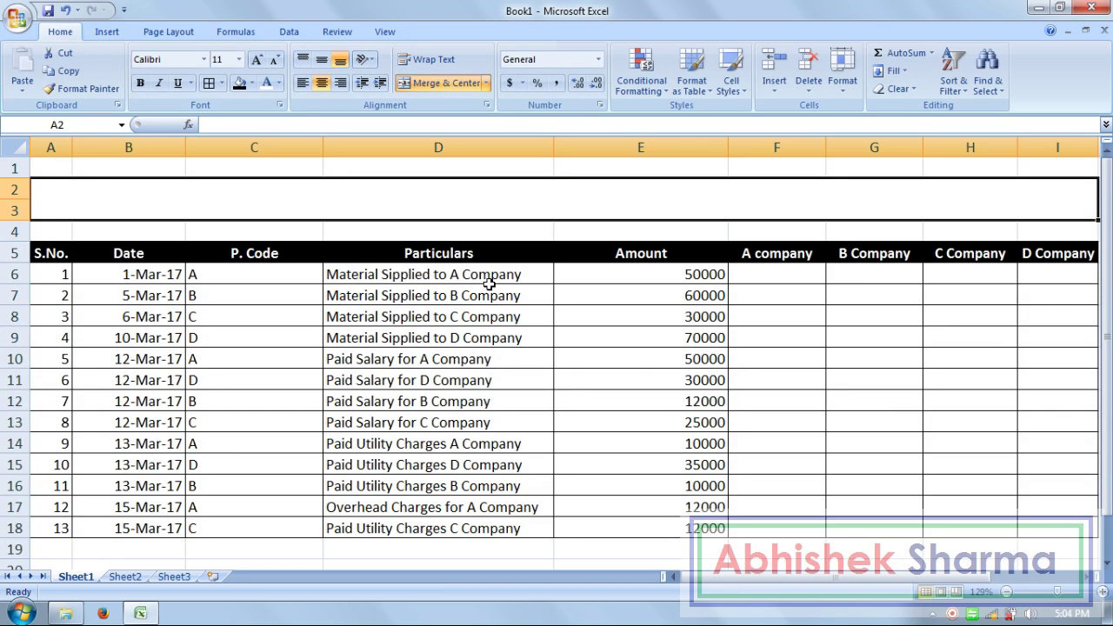
{"action": "type", "text": "New"}
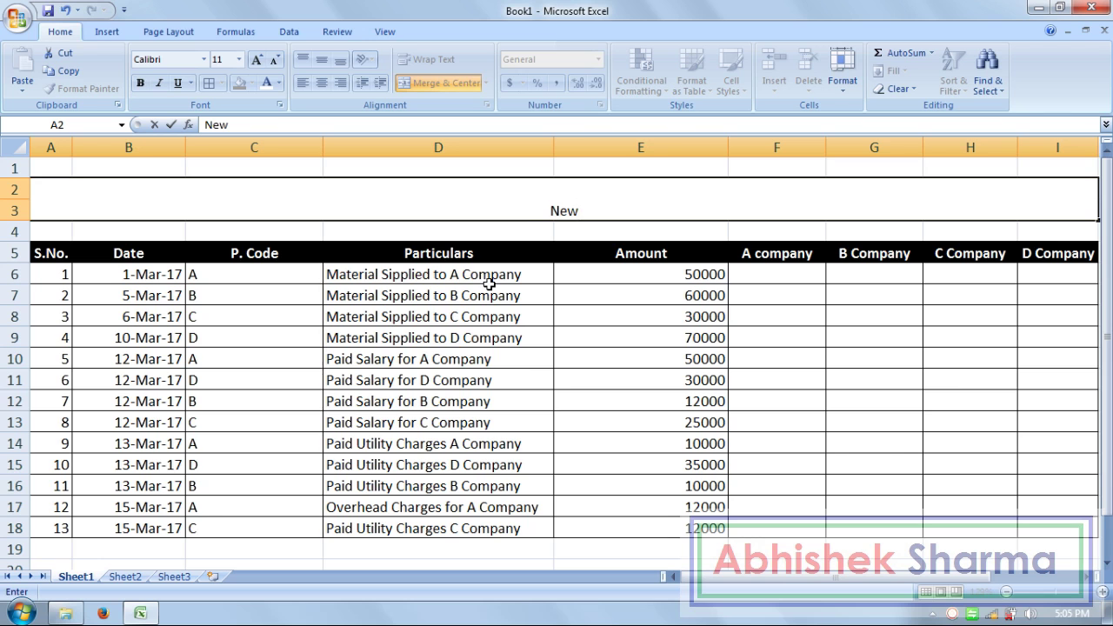
{"action": "type", "text": " - Tech"}
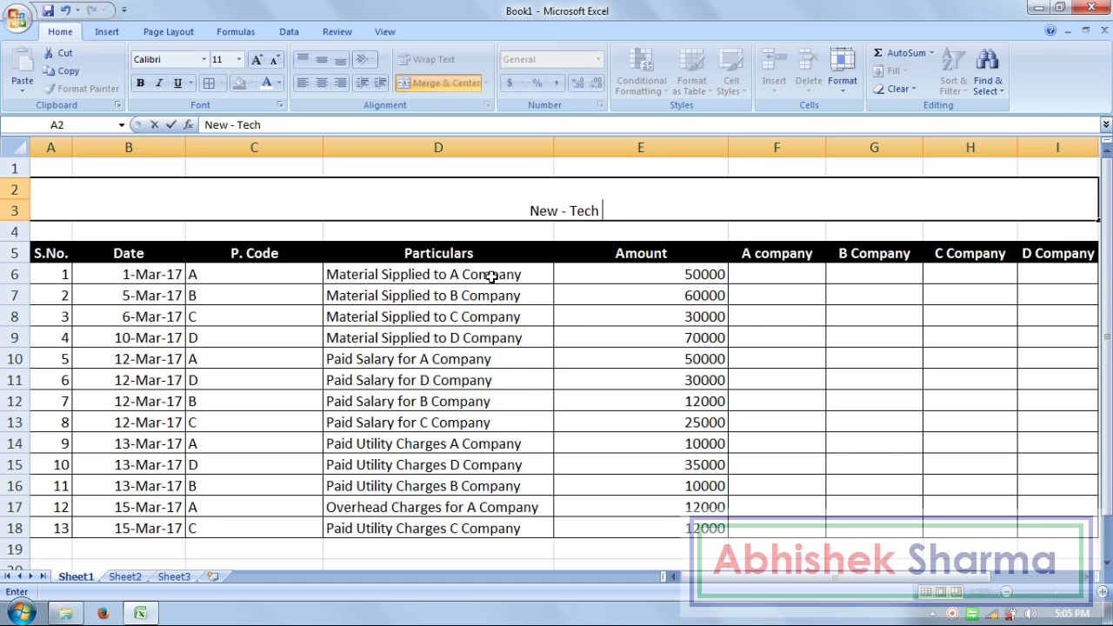
{"action": "type", "text": " In"}
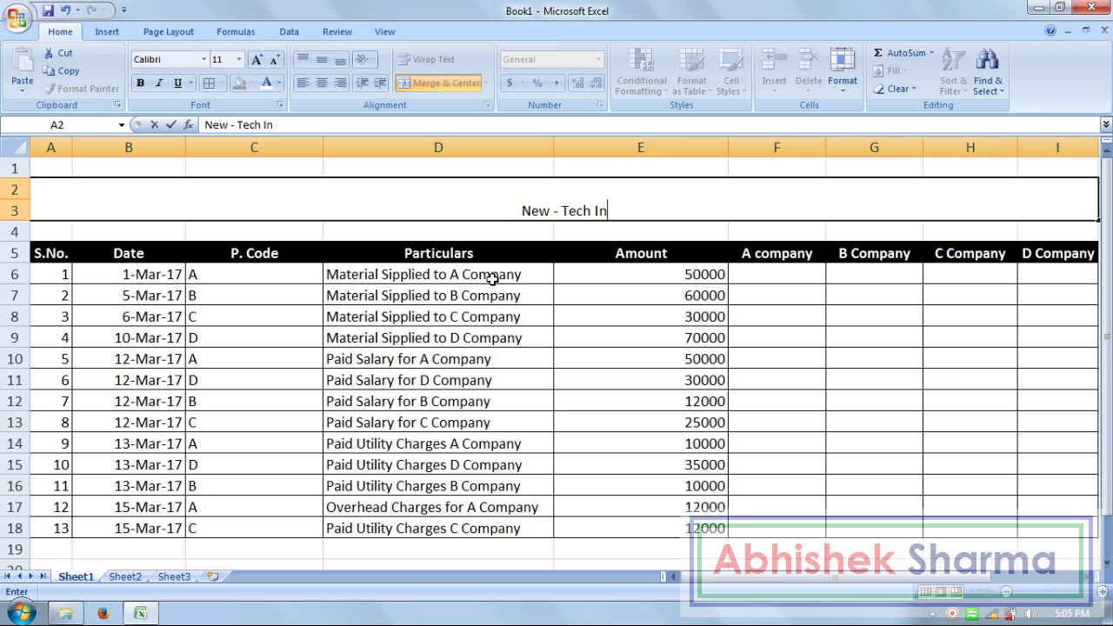
{"action": "type", "text": "dia "}
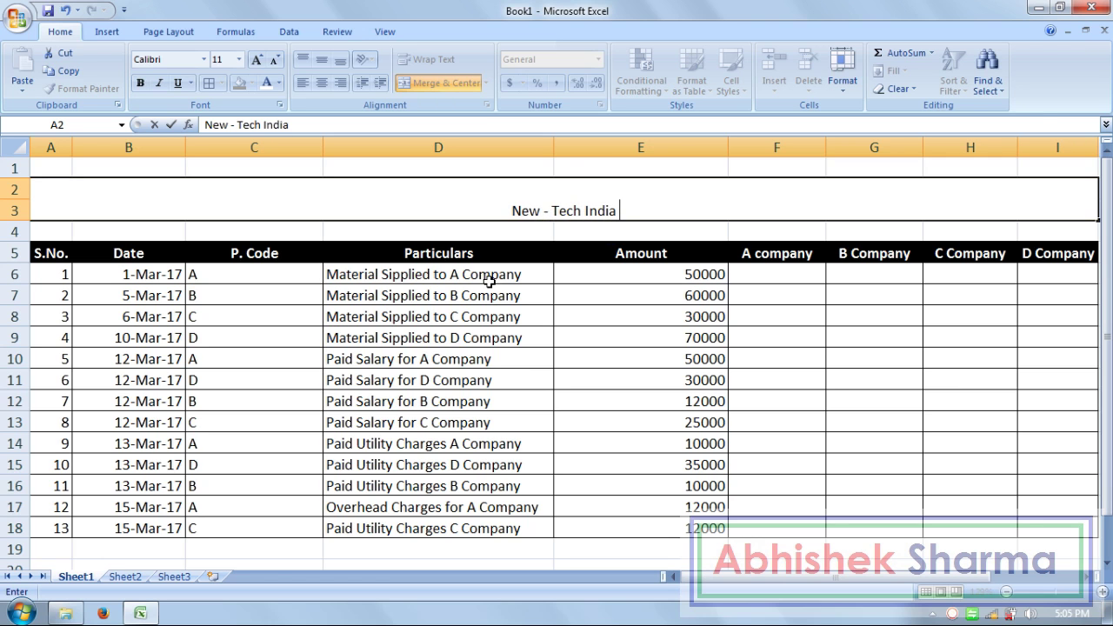
{"action": "type", "text": "Pv"}
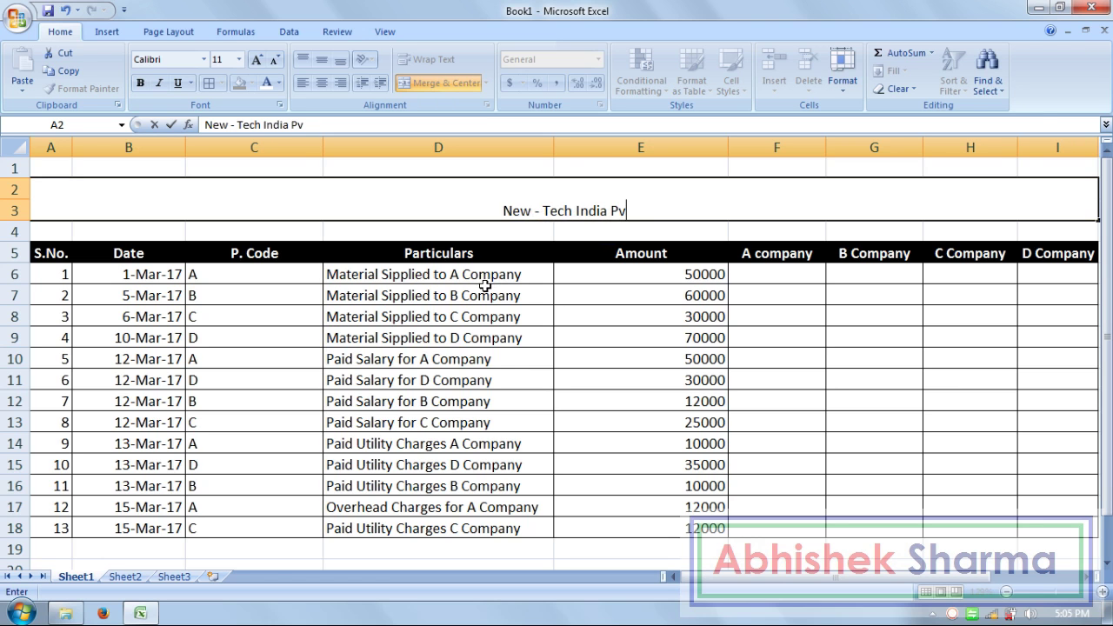
{"action": "type", "text": "t. Ltd."}
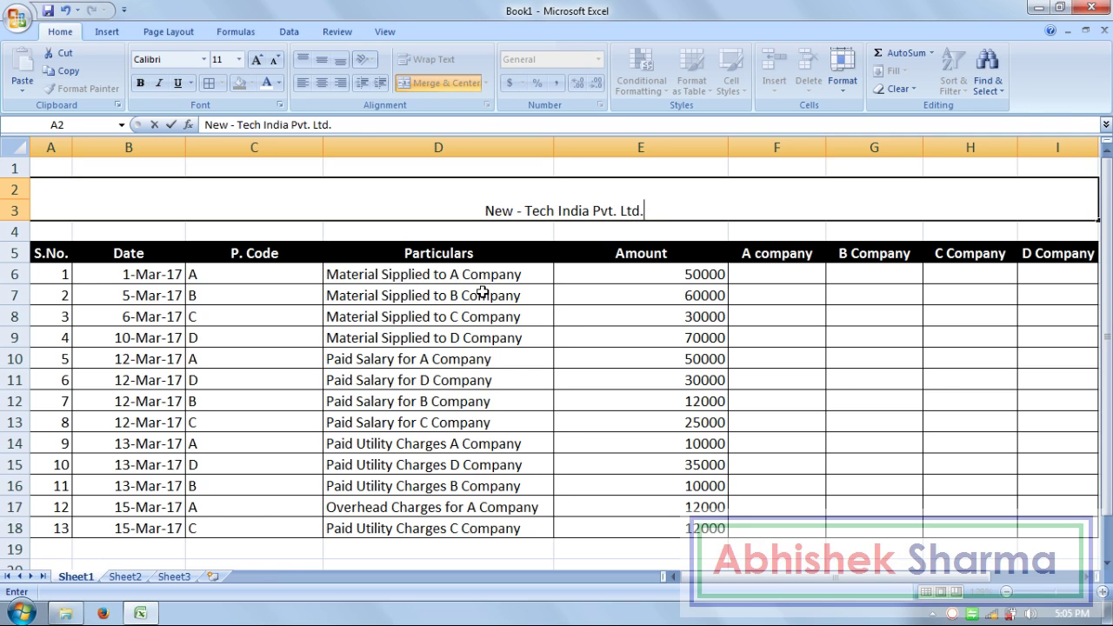
{"action": "left_click", "coordinate": [529, 315]}
Step: Middle-align the company title in the merged cell vertically and enlarge its font to 16
{"action": "left_click", "coordinate": [539, 197]}
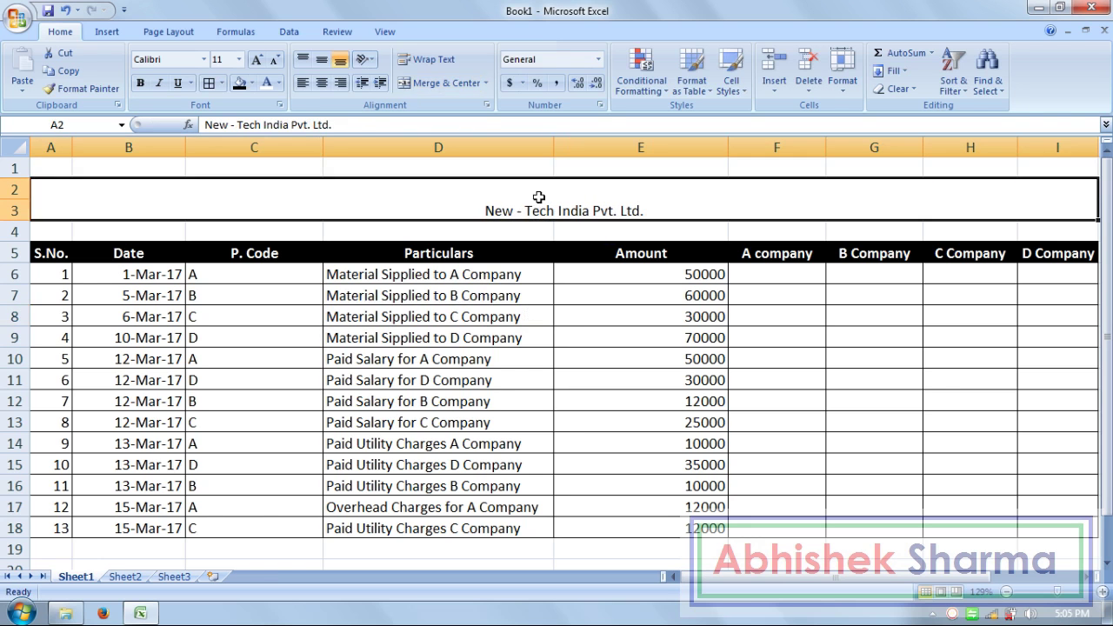
{"action": "left_click", "coordinate": [321, 59]}
{"action": "left_click", "coordinate": [257, 61]}
{"action": "left_click", "coordinate": [258, 61]}
{"action": "left_click", "coordinate": [257, 61]}
Step: Give the merged title cell a red fill and white text
{"action": "left_click", "coordinate": [252, 84]}
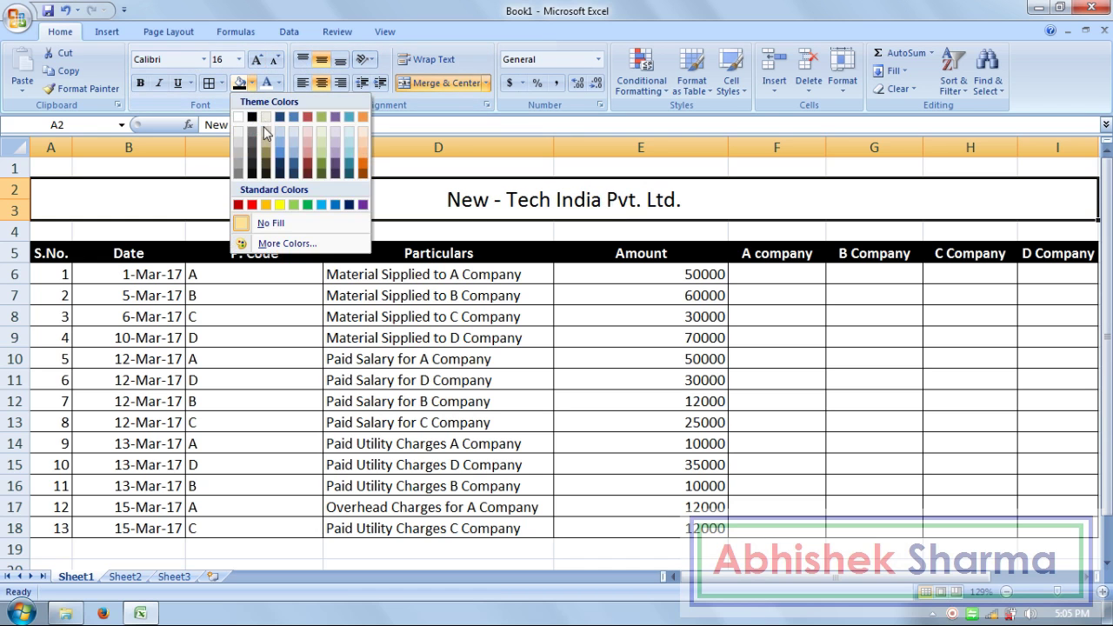
{"action": "left_click", "coordinate": [252, 205]}
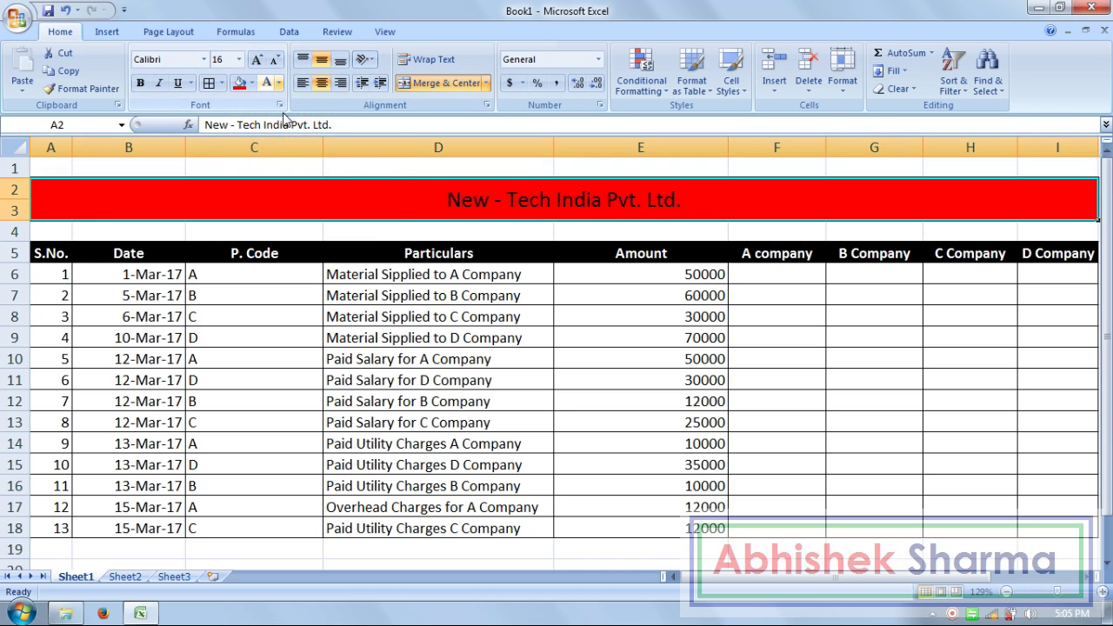
{"action": "left_click", "coordinate": [276, 84]}
{"action": "left_click", "coordinate": [266, 137]}
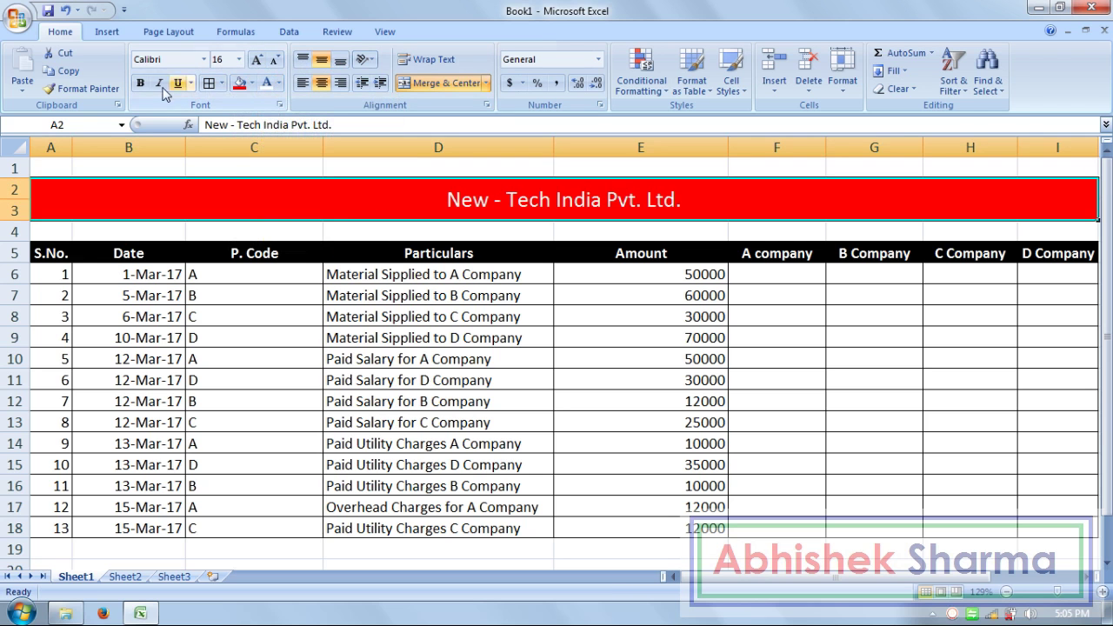
Step: Make the company title bold and increase its font size to 20
{"action": "left_click", "coordinate": [140, 82]}
{"action": "left_click", "coordinate": [257, 61]}
{"action": "left_click", "coordinate": [257, 61]}
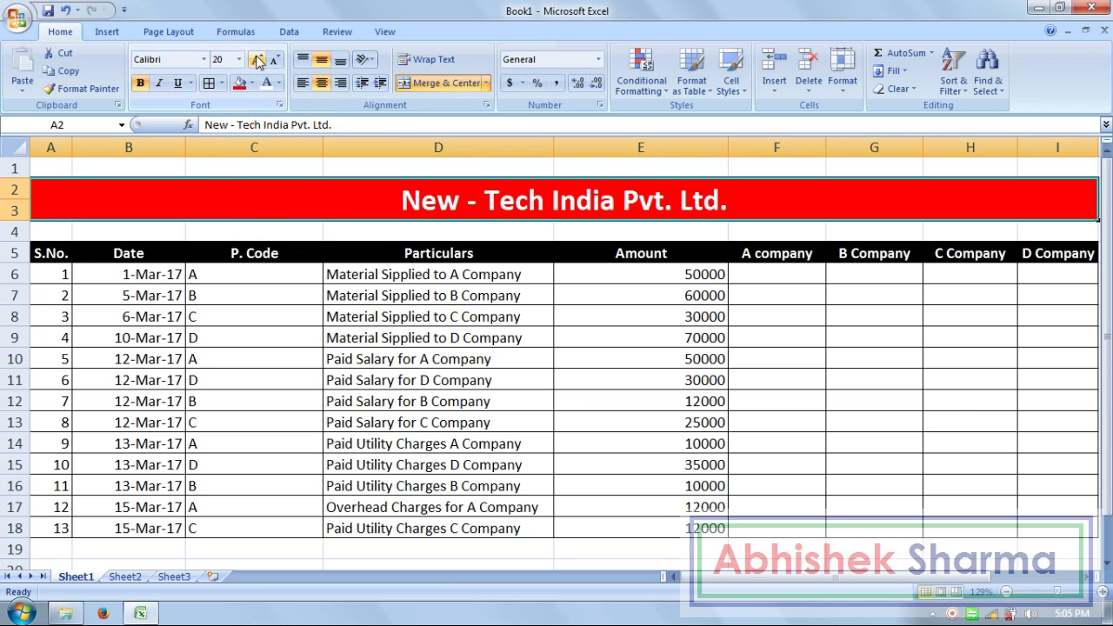
{"action": "left_click", "coordinate": [646, 462]}
{"action": "left_click", "coordinate": [943, 401]}
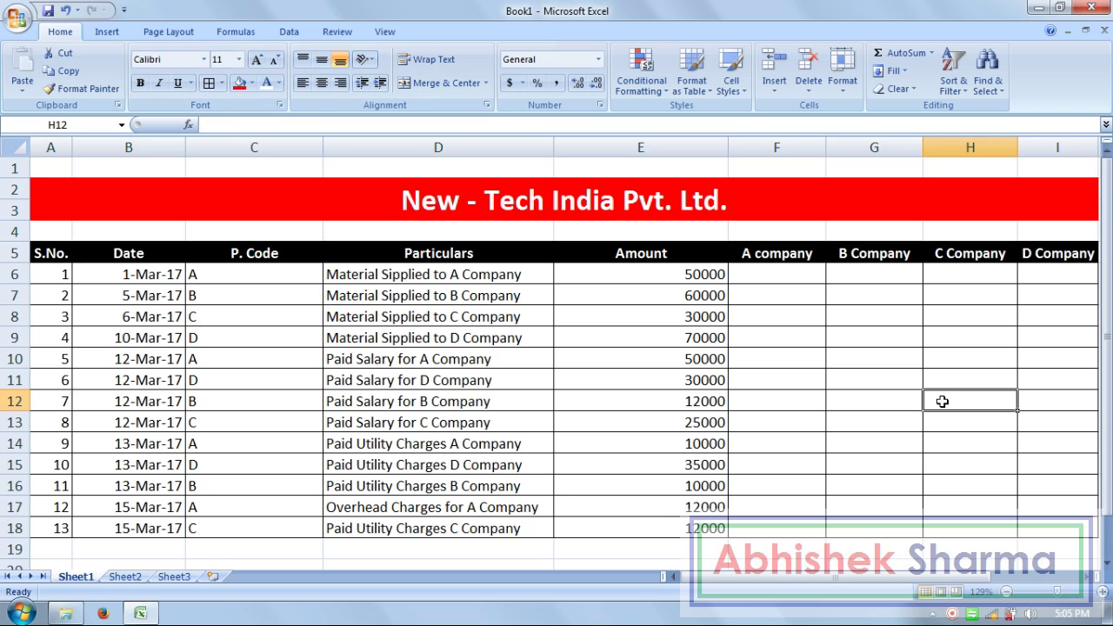
{"action": "left_click", "coordinate": [579, 335]}
{"action": "left_click", "coordinate": [754, 276]}
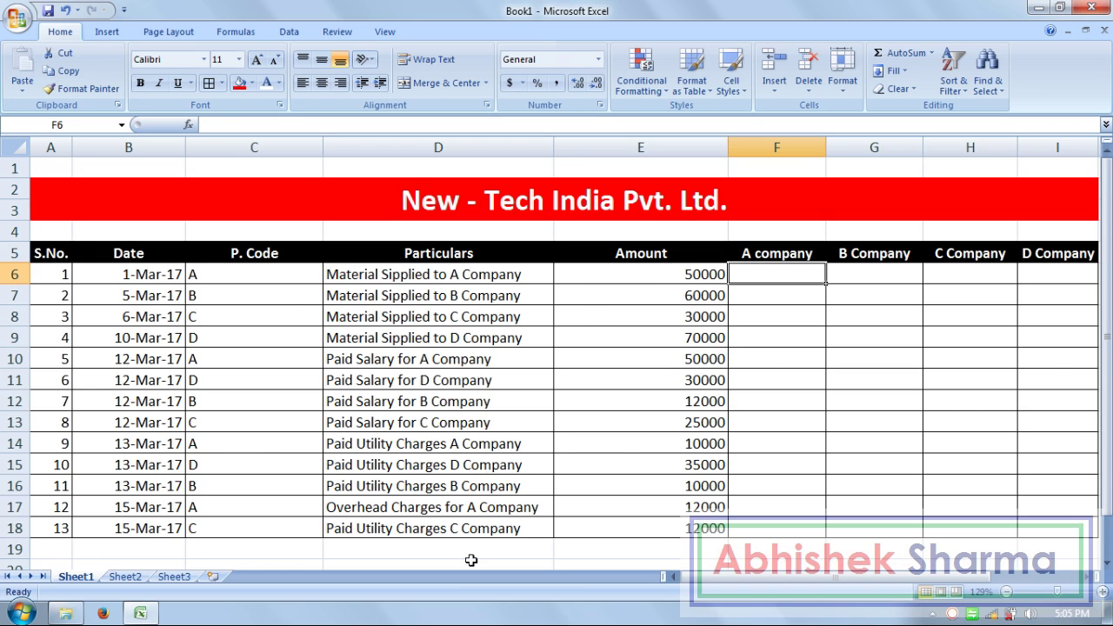
{"action": "left_click_drag", "start_coordinate": [791, 275], "coordinate": [795, 483]}
{"action": "left_click_drag", "start_coordinate": [882, 273], "coordinate": [882, 519]}
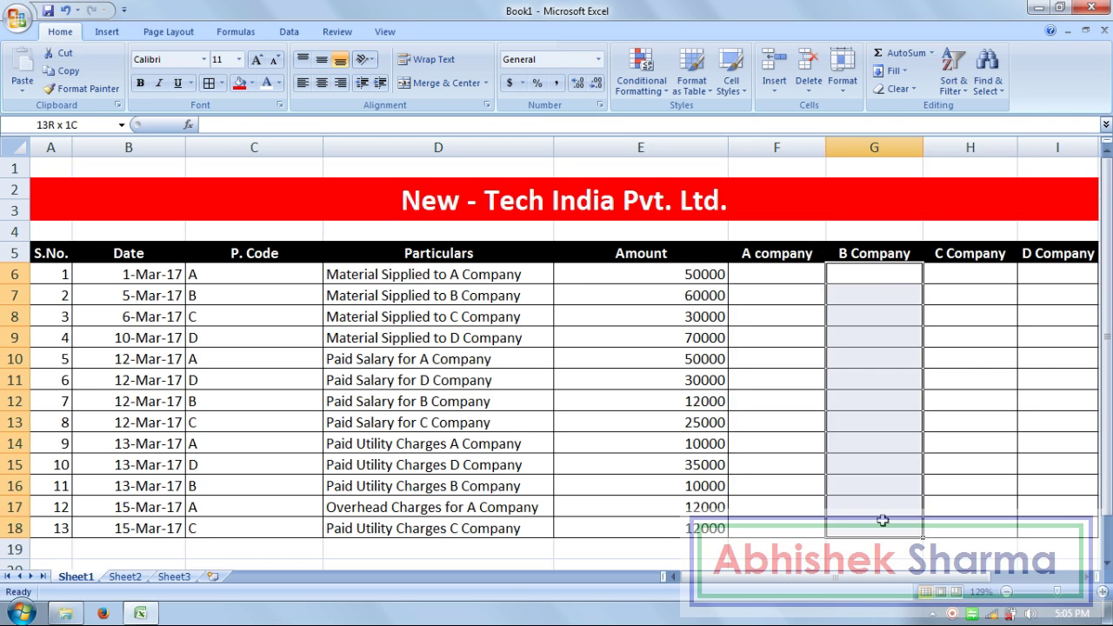
{"action": "left_click_drag", "start_coordinate": [986, 266], "coordinate": [1003, 485]}
{"action": "left_click_drag", "start_coordinate": [1058, 274], "coordinate": [1061, 440]}
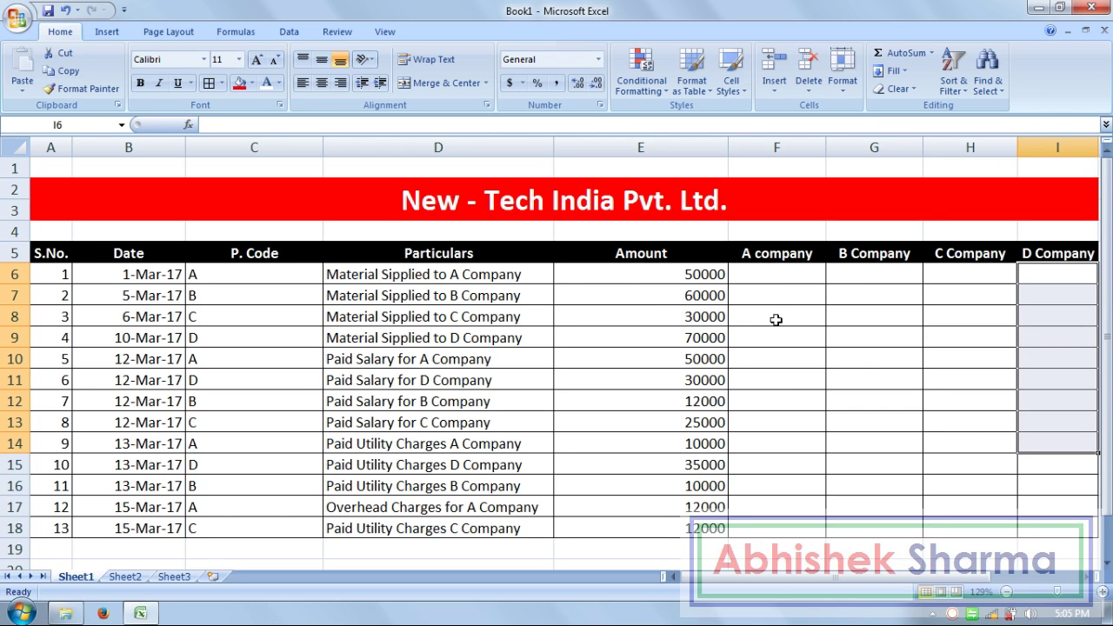
Step: Enter the formula =IF(C6="A",E6,0) in F6 under the A company heading
{"action": "left_click", "coordinate": [786, 274]}
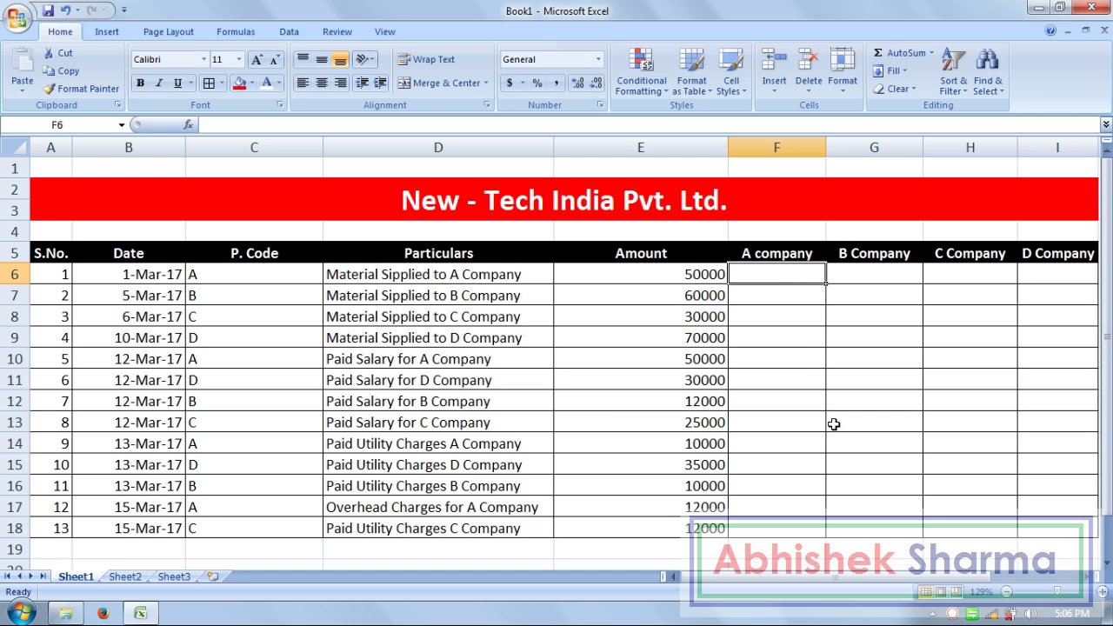
{"action": "type", "text": "="}
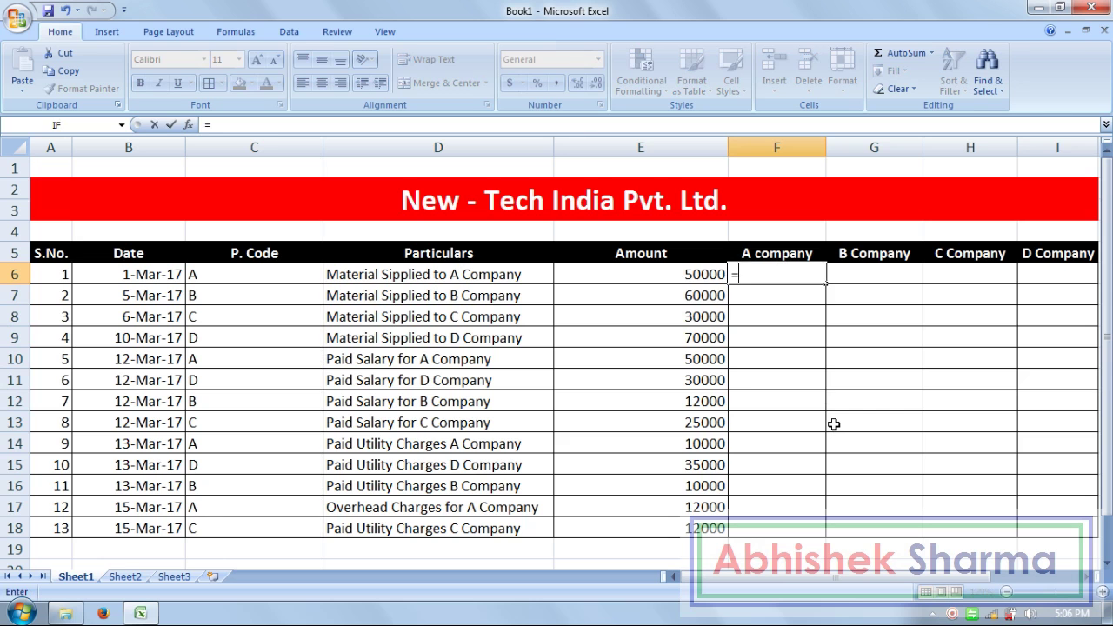
{"action": "type", "text": "if"}
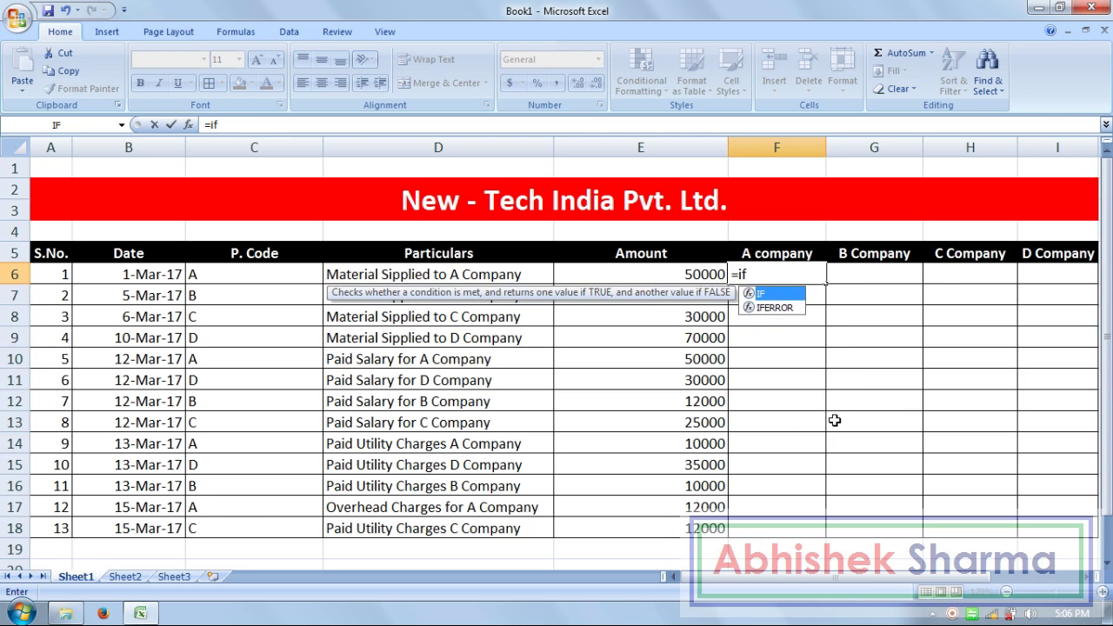
{"action": "type", "text": "("}
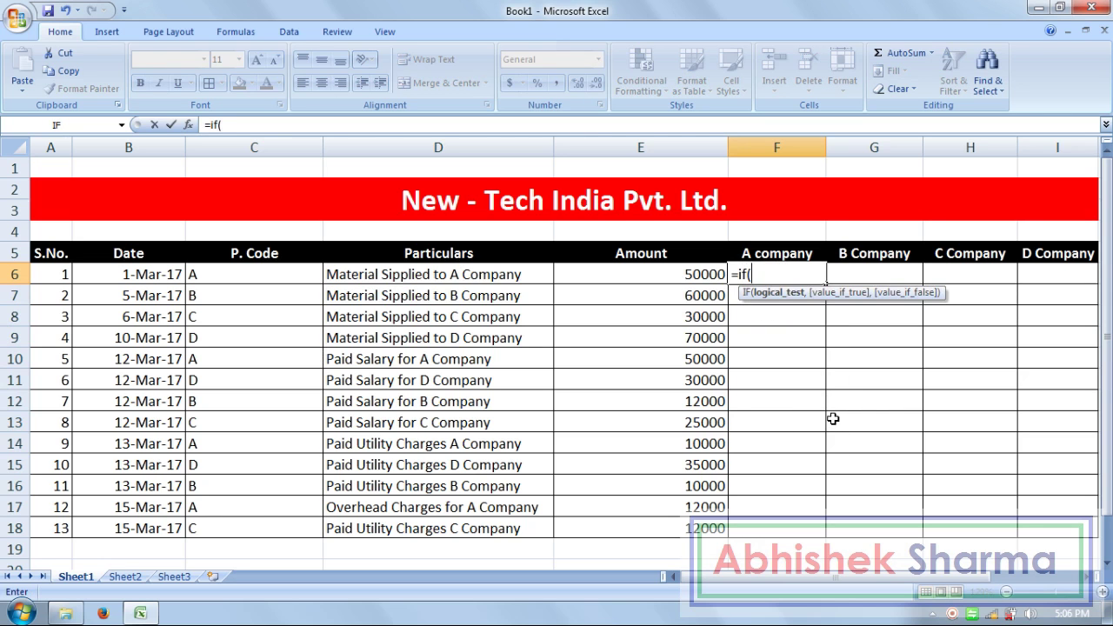
{"action": "left_click", "coordinate": [289, 275]}
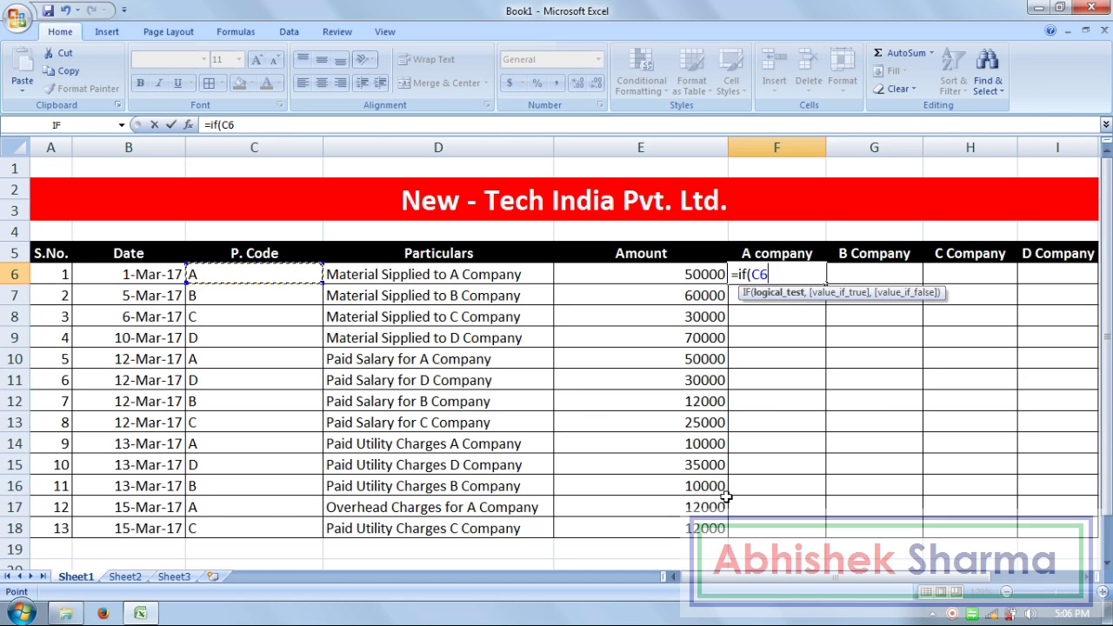
{"action": "type", "text": "=\"A\","}
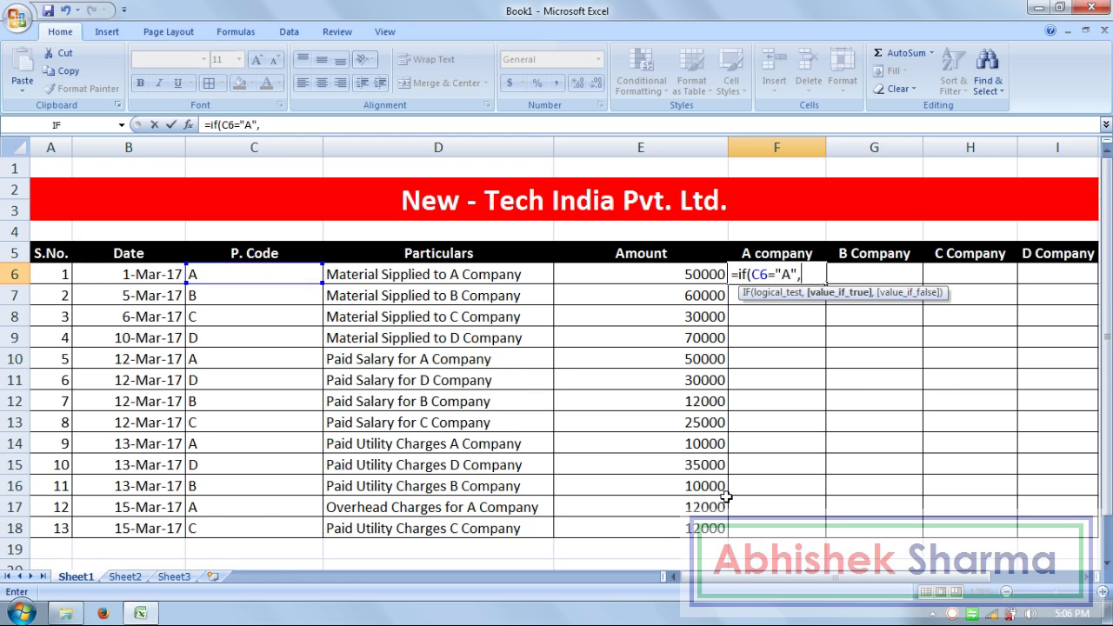
{"action": "left_click", "coordinate": [651, 278]}
{"action": "type", "text": ",0"}
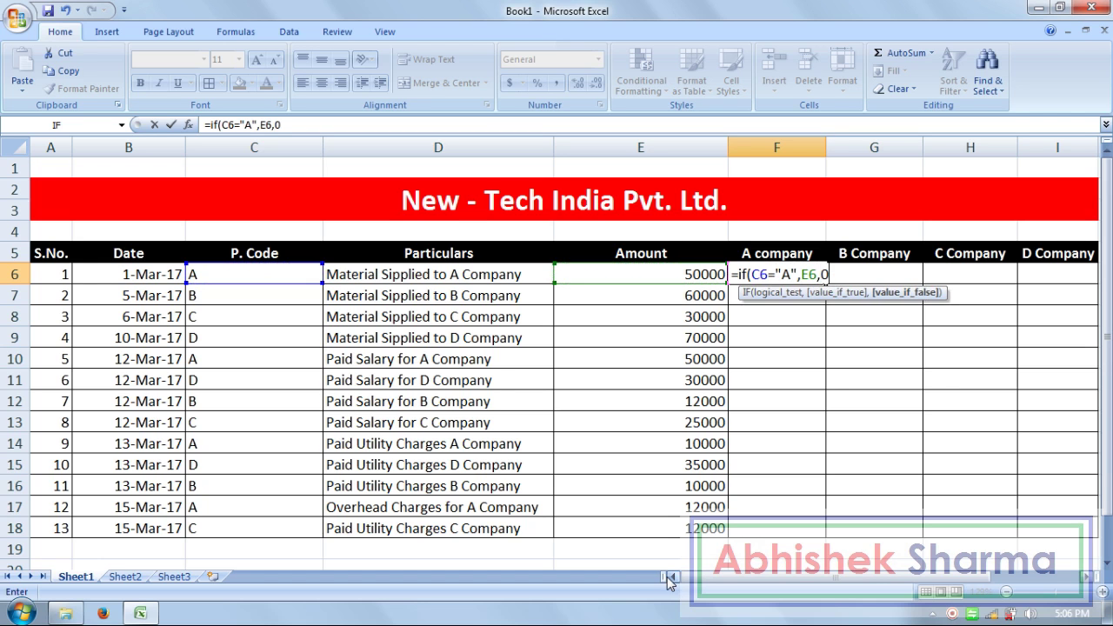
{"action": "type", "text": ")"}
{"action": "key", "text": "Return"}
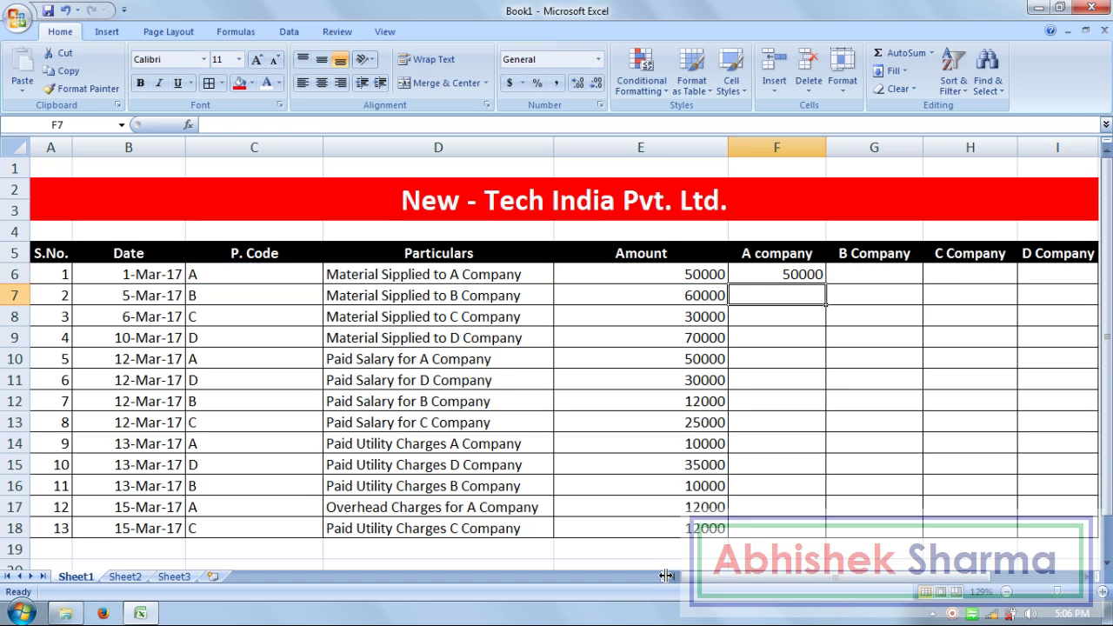
Step: Enter =IF(C7="A",E7,0) in F7 and fill the A company formulas down through row 18
{"action": "key", "text": "Up"}
{"action": "key", "text": "Down"}
{"action": "type", "text": "="}
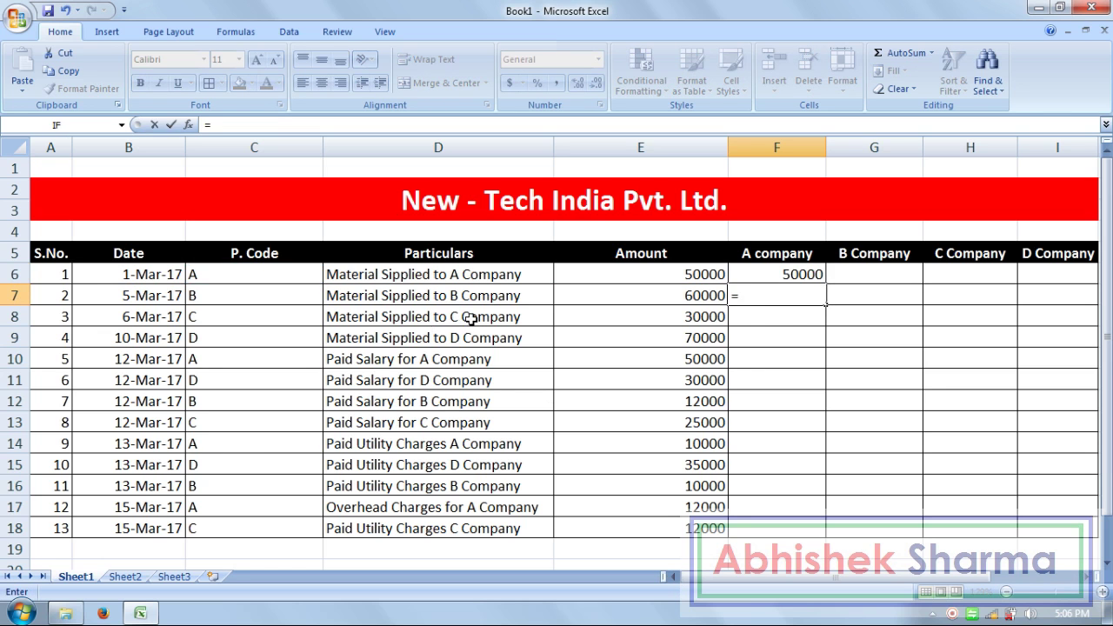
{"action": "type", "text": "if"}
{"action": "type", "text": "("}
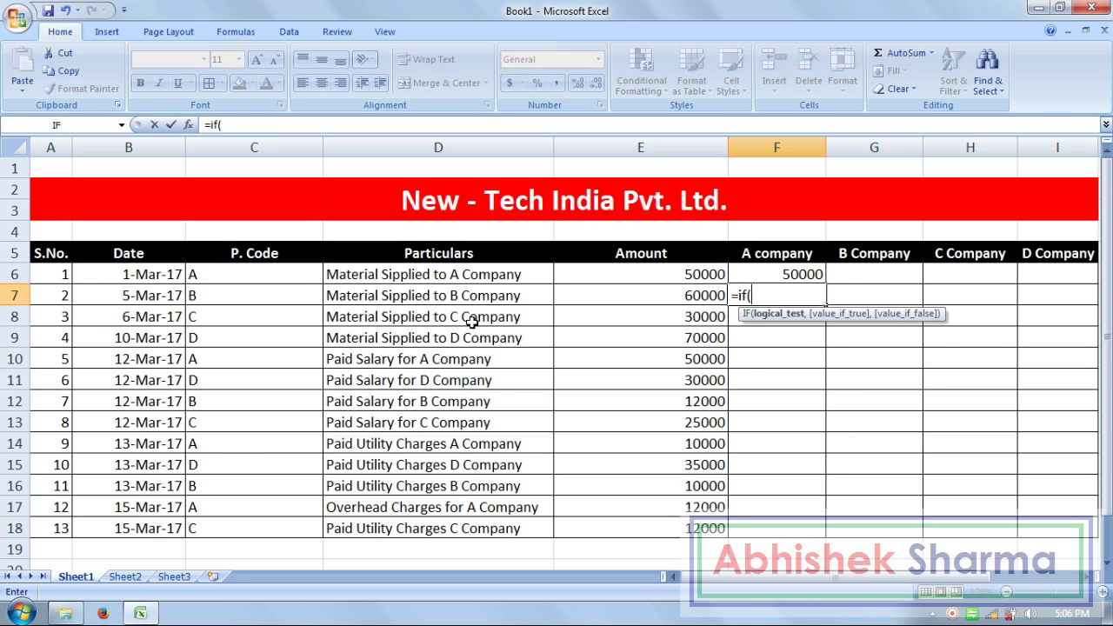
{"action": "left_click", "coordinate": [290, 292]}
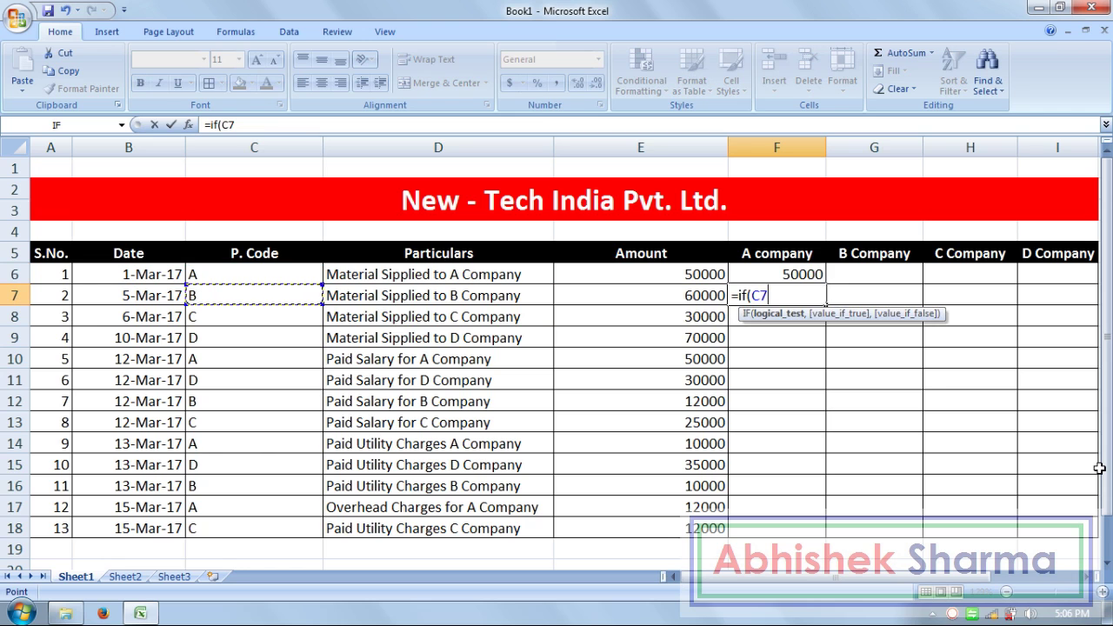
{"action": "type", "text": "=\"A\","}
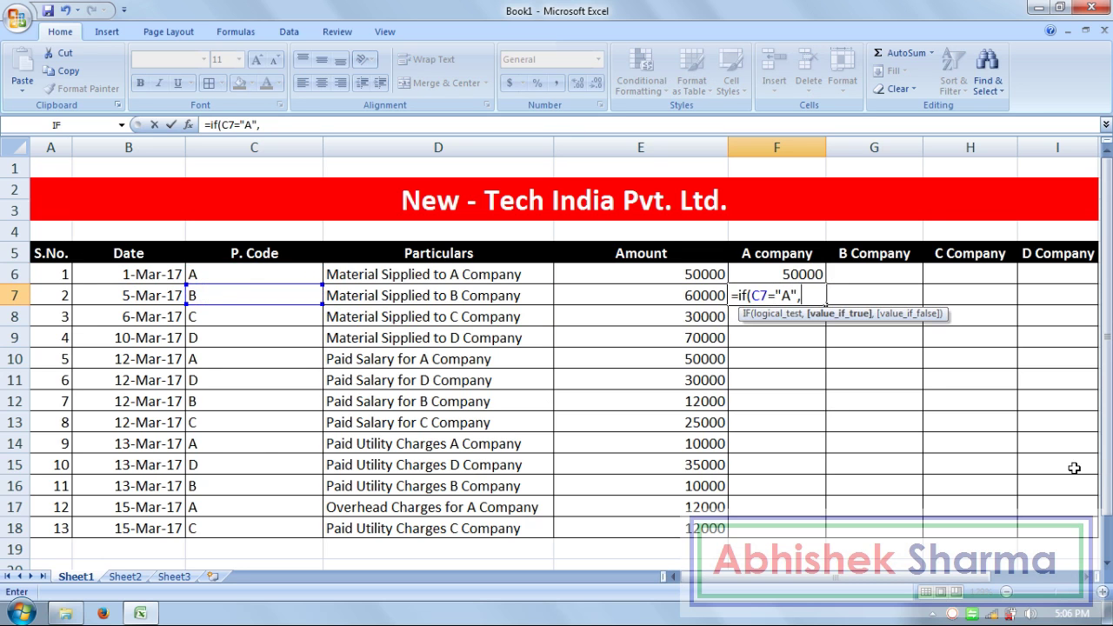
{"action": "left_click", "coordinate": [706, 294]}
{"action": "type", "text": ",0"}
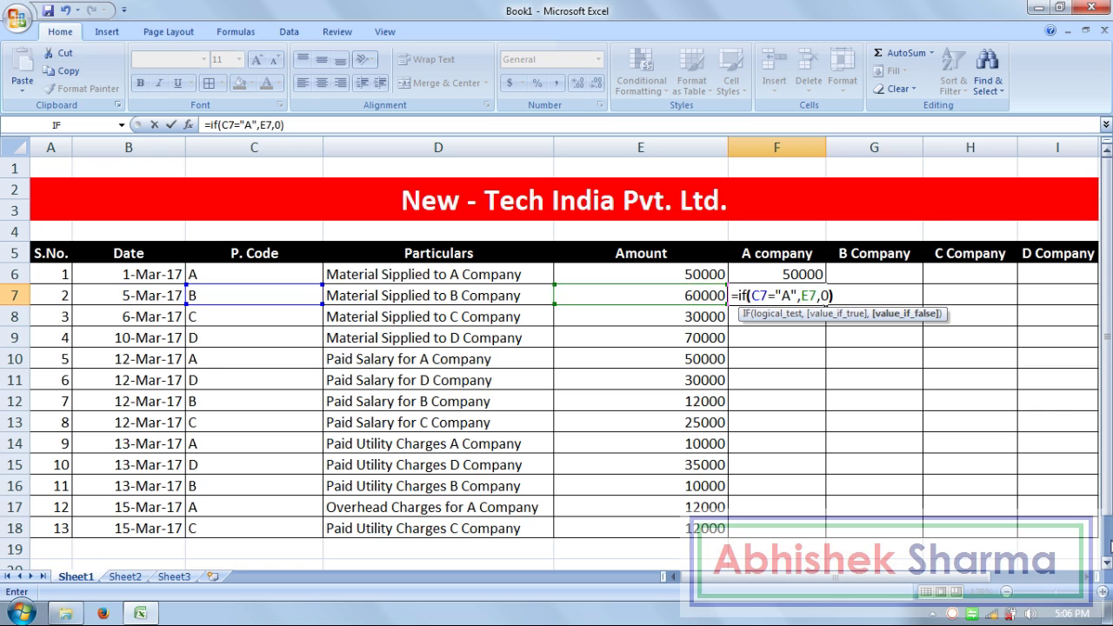
{"action": "key", "text": "Return"}
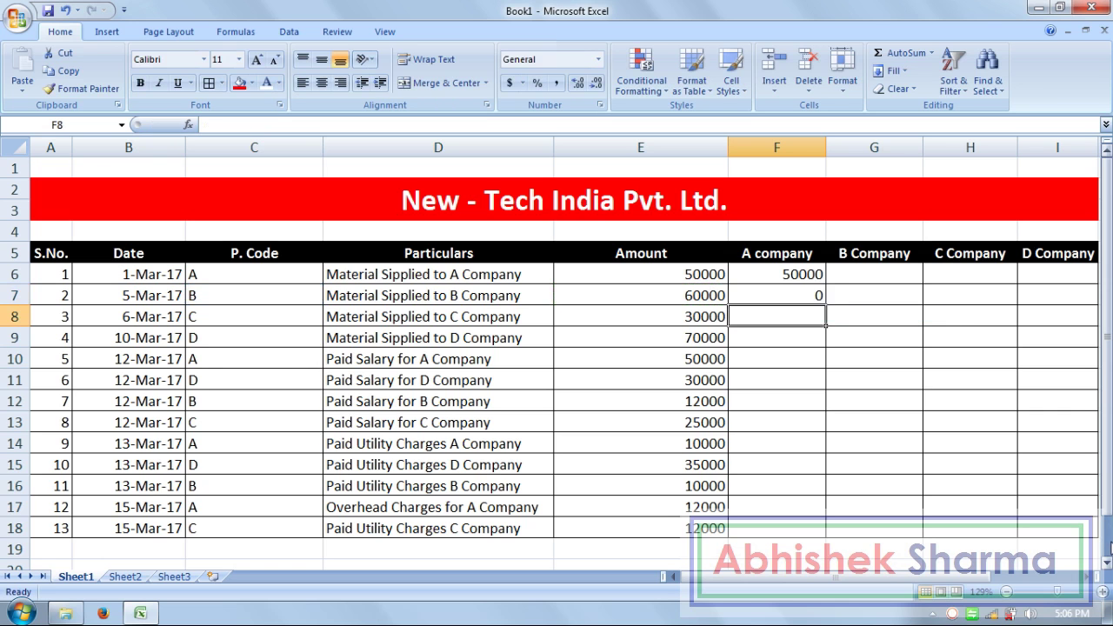
{"action": "left_click_drag", "start_coordinate": [790, 272], "coordinate": [801, 532]}
{"action": "left_click", "coordinate": [879, 464]}
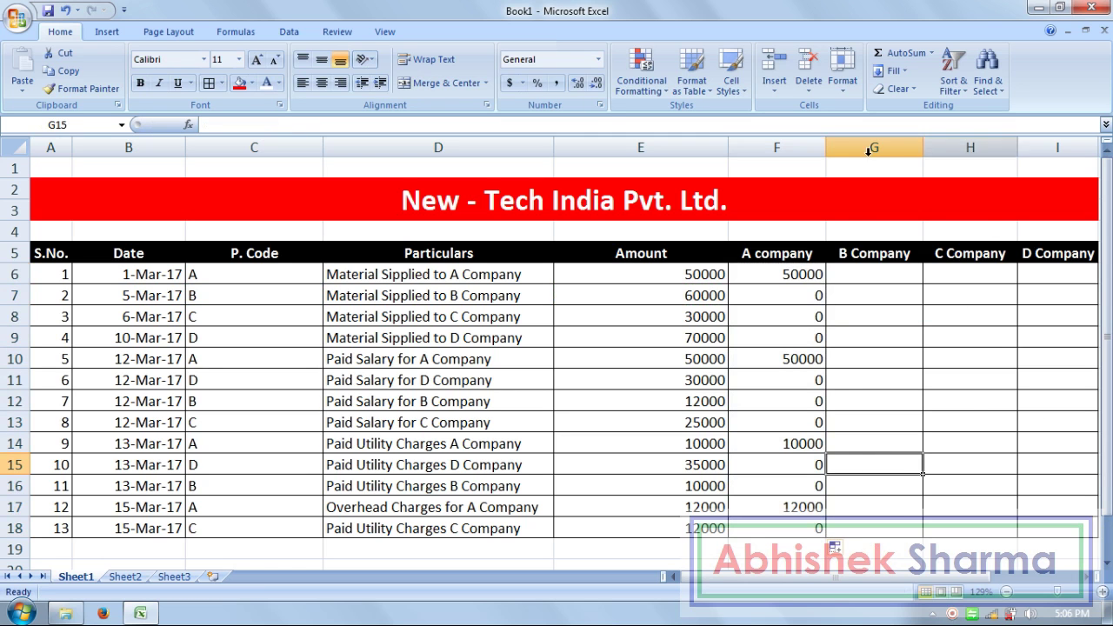
Step: Enter the formula =IF(C6="B",E6,0) in G6 under the B Company heading
{"action": "left_click", "coordinate": [861, 275]}
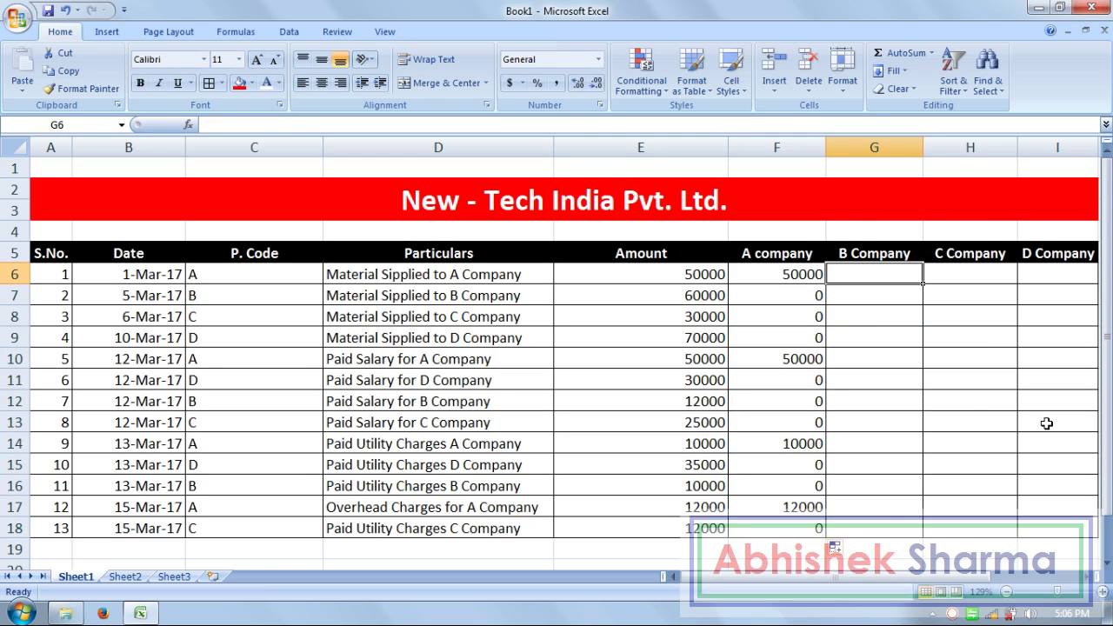
{"action": "type", "text": "=if"}
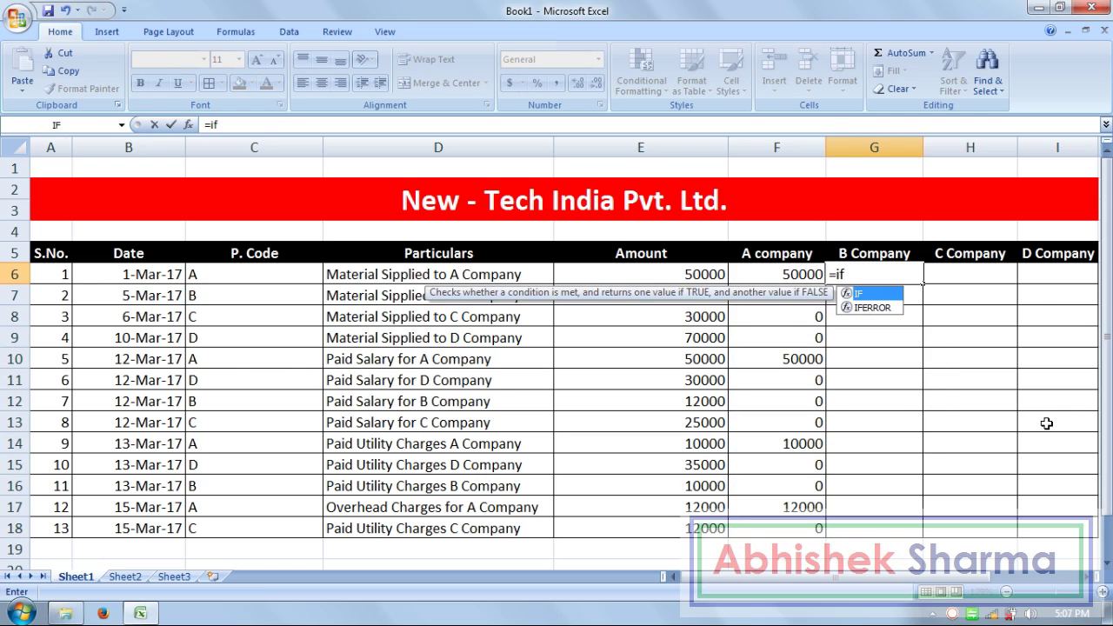
{"action": "type", "text": "("}
{"action": "left_click", "coordinate": [300, 272]}
{"action": "type", "text": ","}
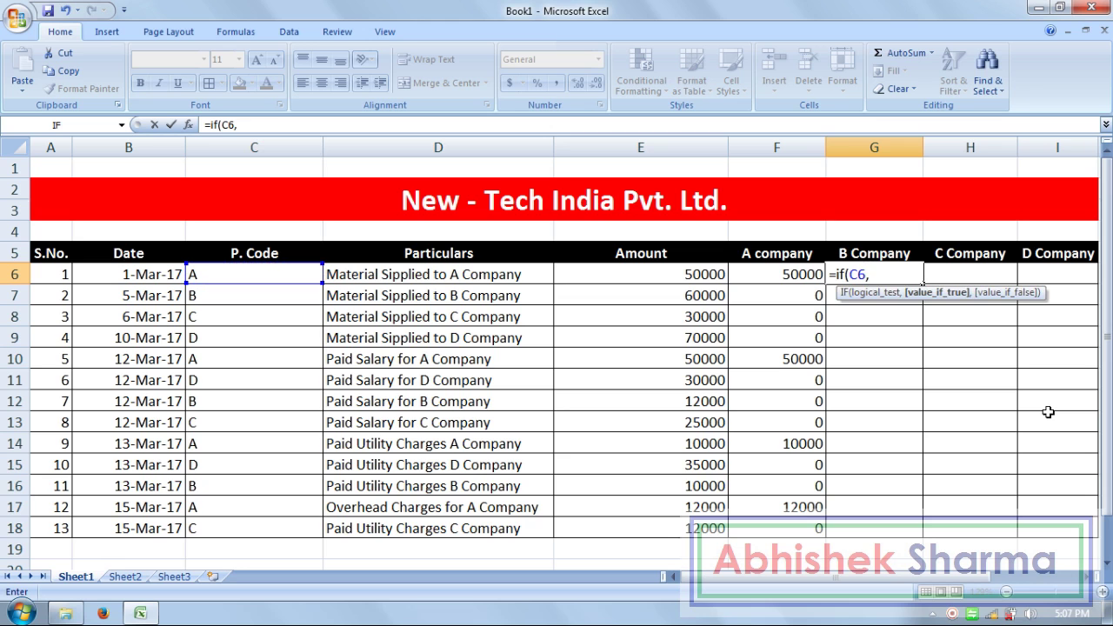
{"action": "key", "text": "BackSpace"}
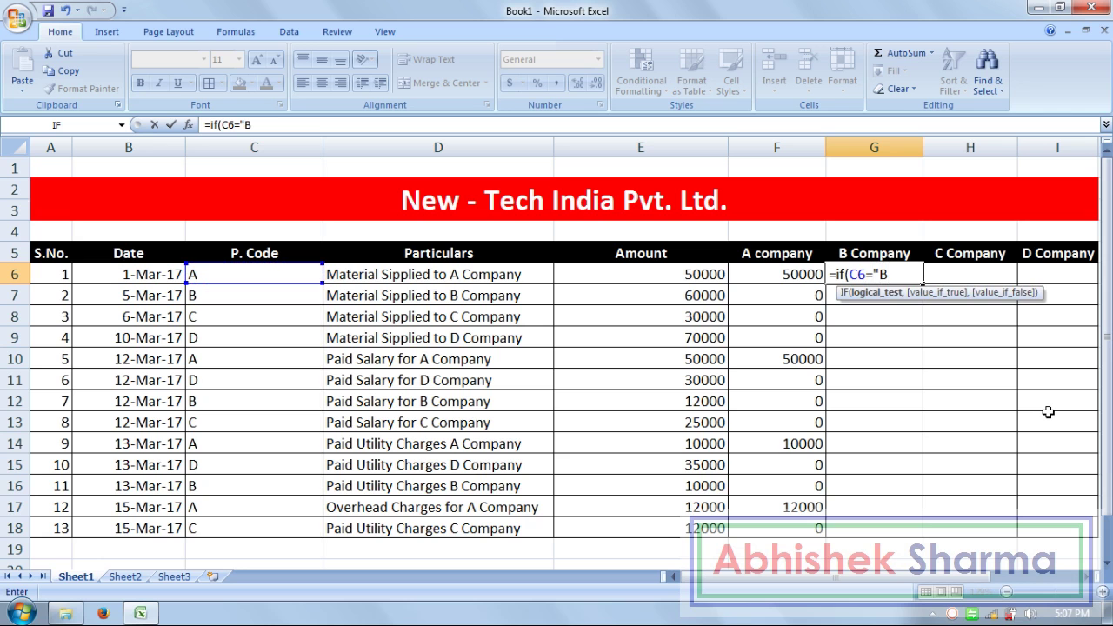
{"action": "type", "text": ","}
{"action": "left_click", "coordinate": [683, 275]}
{"action": "type", "text": ",0"}
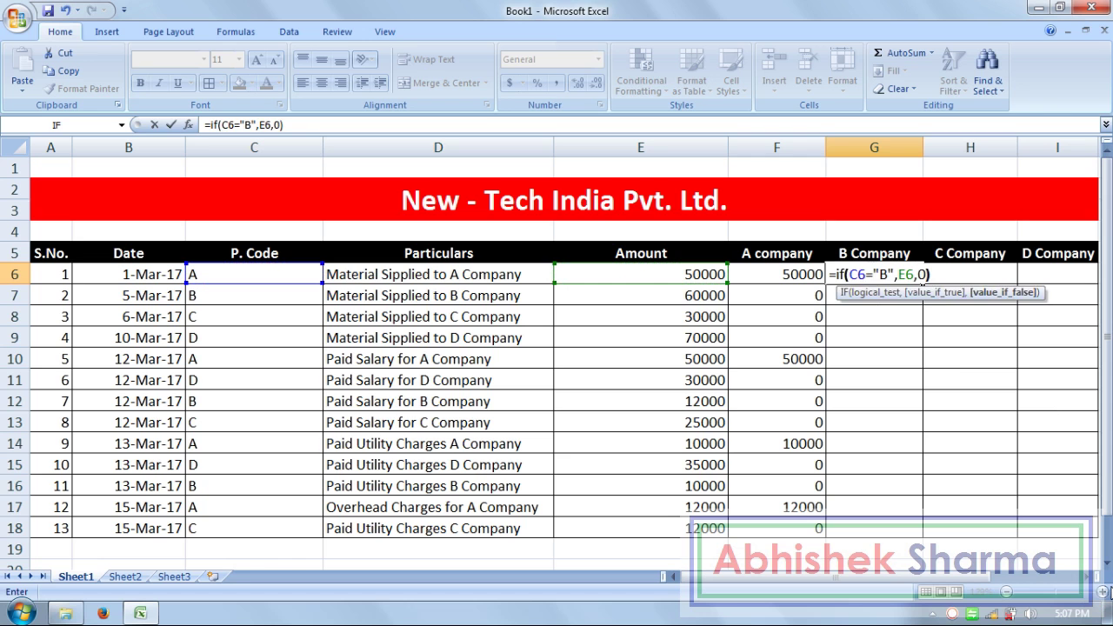
{"action": "key", "text": "Return"}
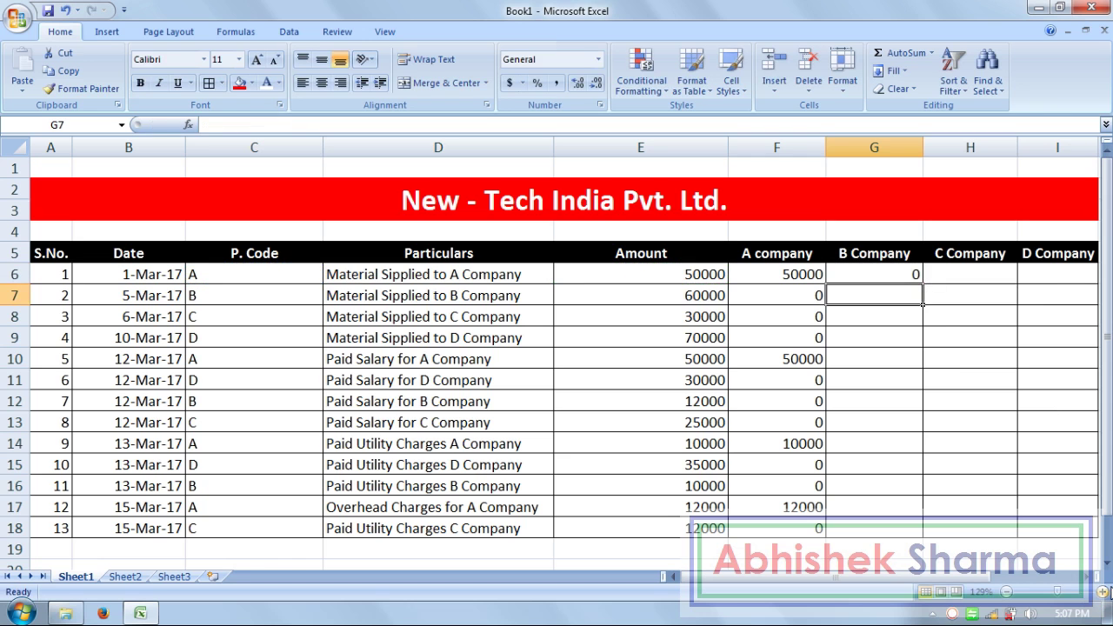
Step: Enter =IF(C7="B",E7,0) in G7 and fill the B Company formulas down through row 18
{"action": "type", "text": "="}
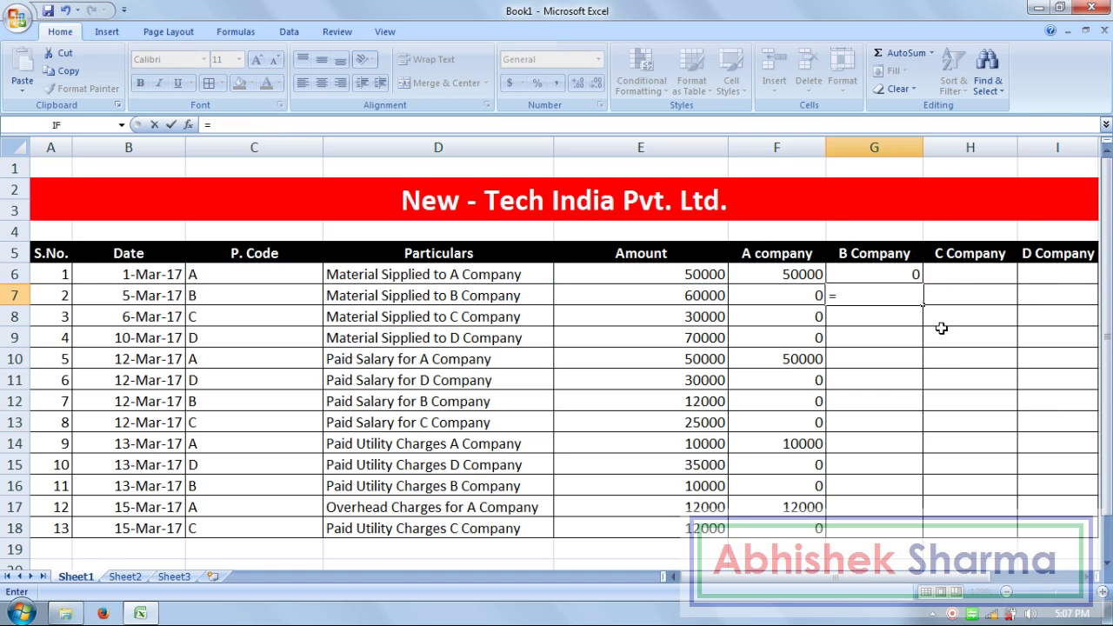
{"action": "type", "text": "if("}
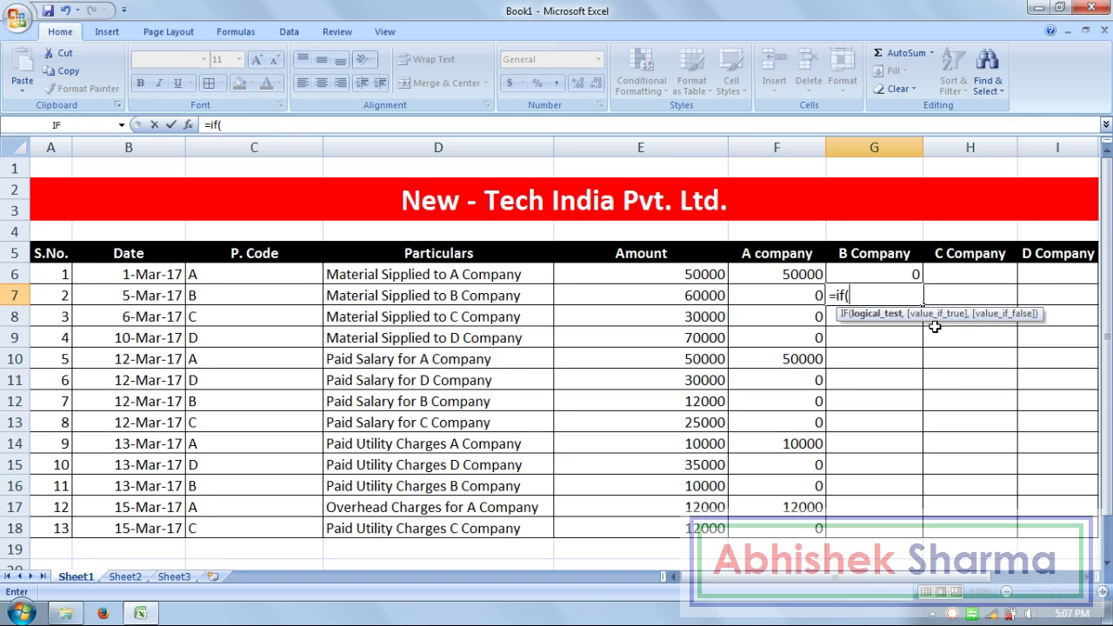
{"action": "left_click", "coordinate": [288, 295]}
{"action": "type", "text": "=\"B"}
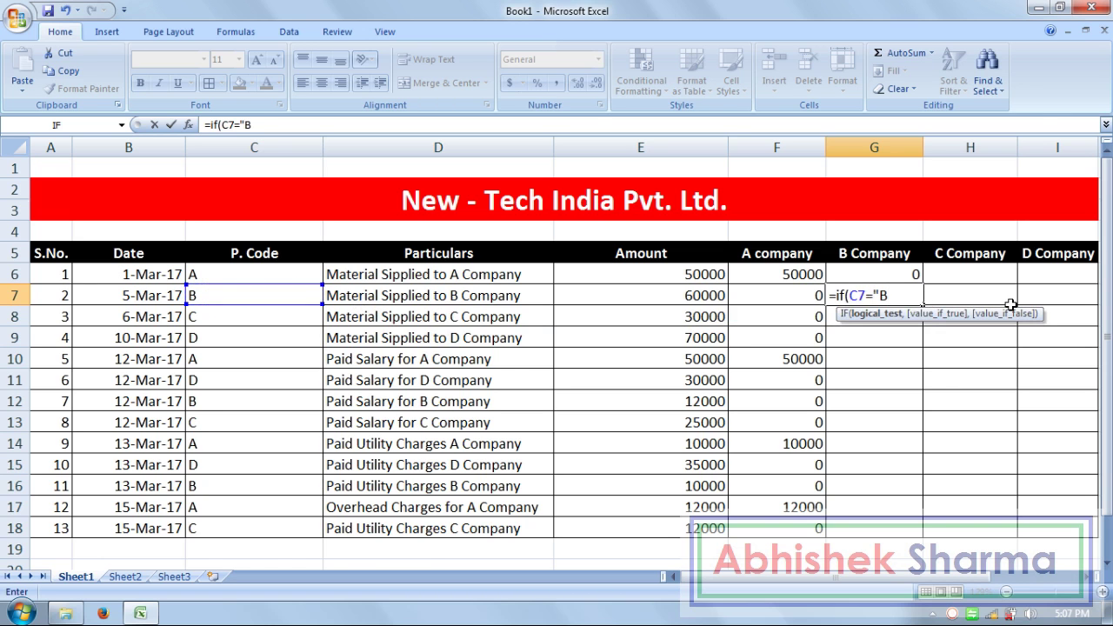
{"action": "type", "text": "\","}
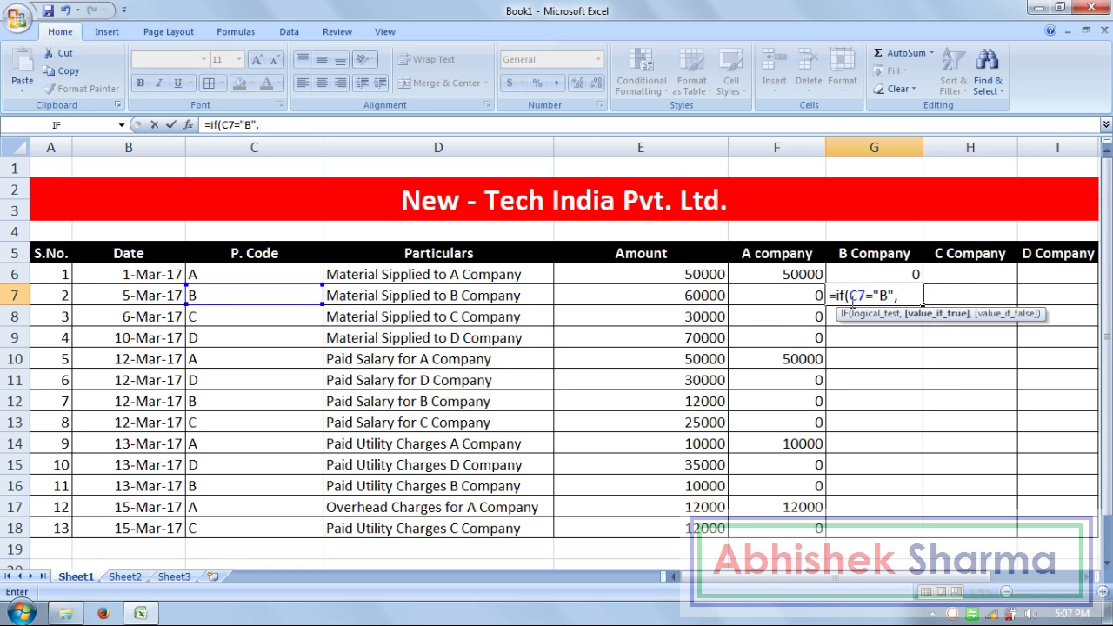
{"action": "left_click", "coordinate": [692, 291]}
{"action": "type", "text": ",0"}
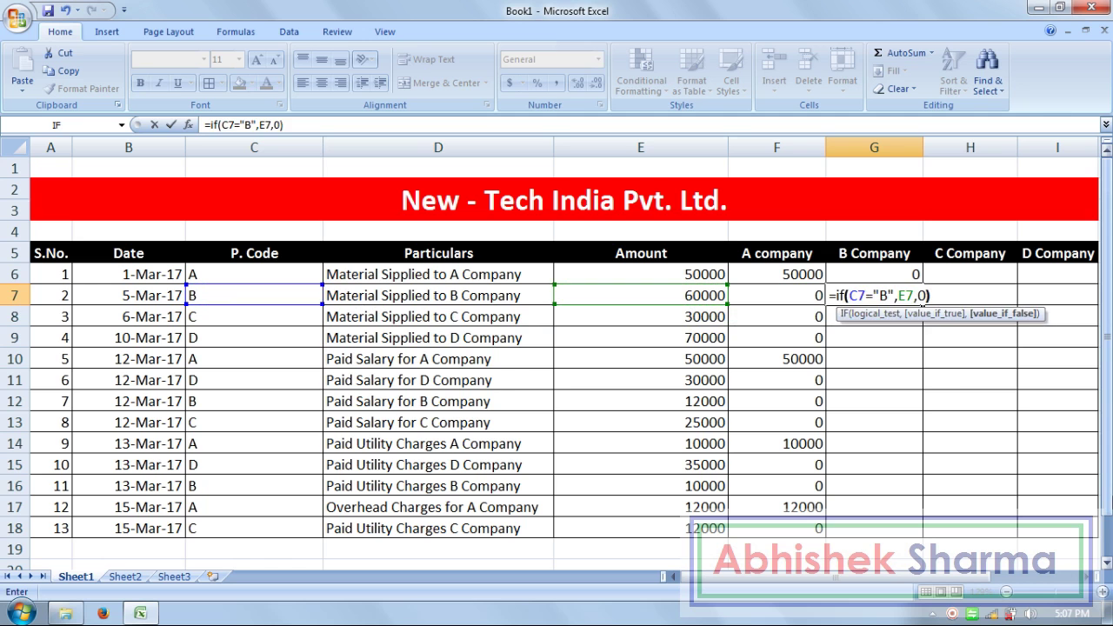
{"action": "key", "text": "Return"}
{"action": "left_click_drag", "start_coordinate": [905, 274], "coordinate": [900, 528]}
Step: Enter the formula =IF(C6="C",E6,0) in H6 under the C Company heading
{"action": "left_click", "coordinate": [969, 275]}
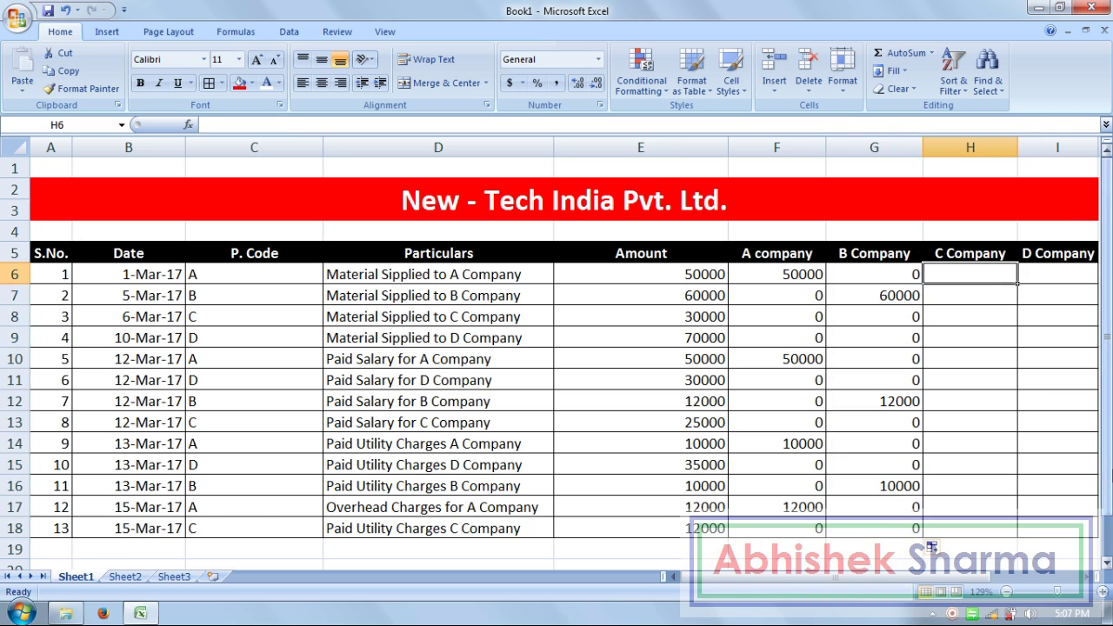
{"action": "left_click", "coordinate": [920, 274]}
{"action": "left_click", "coordinate": [957, 273]}
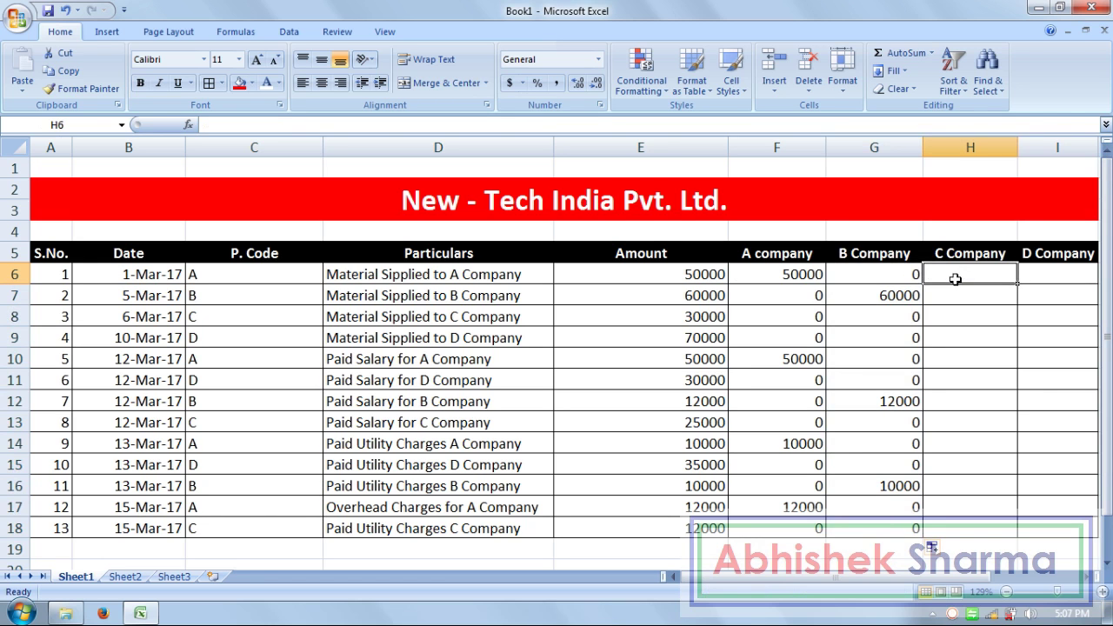
{"action": "type", "text": "=if"}
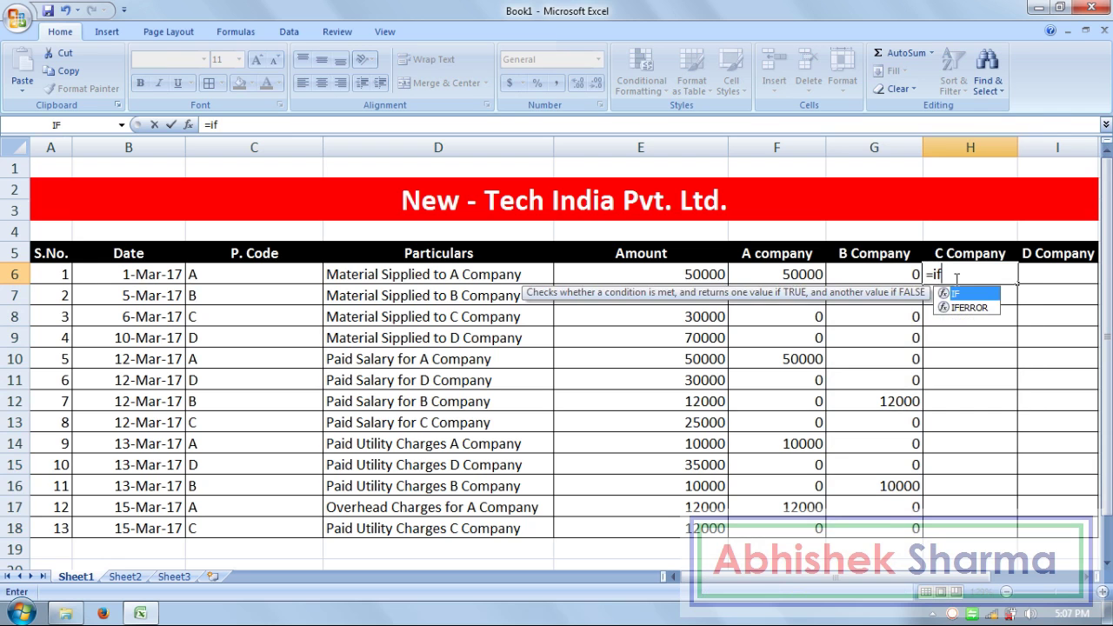
{"action": "type", "text": "("}
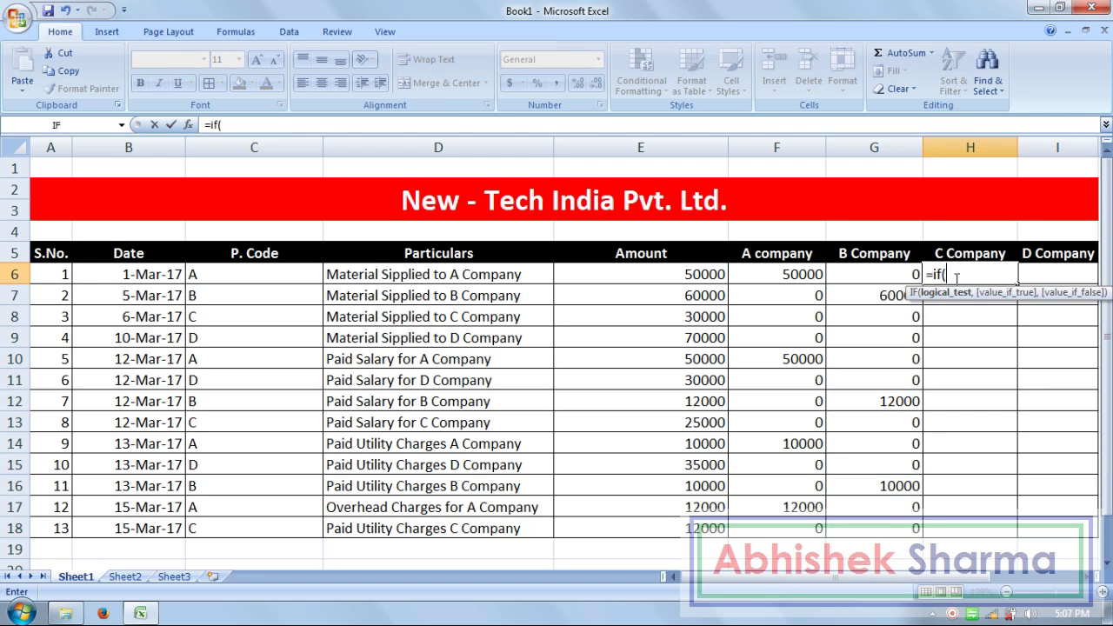
{"action": "left_click", "coordinate": [282, 275]}
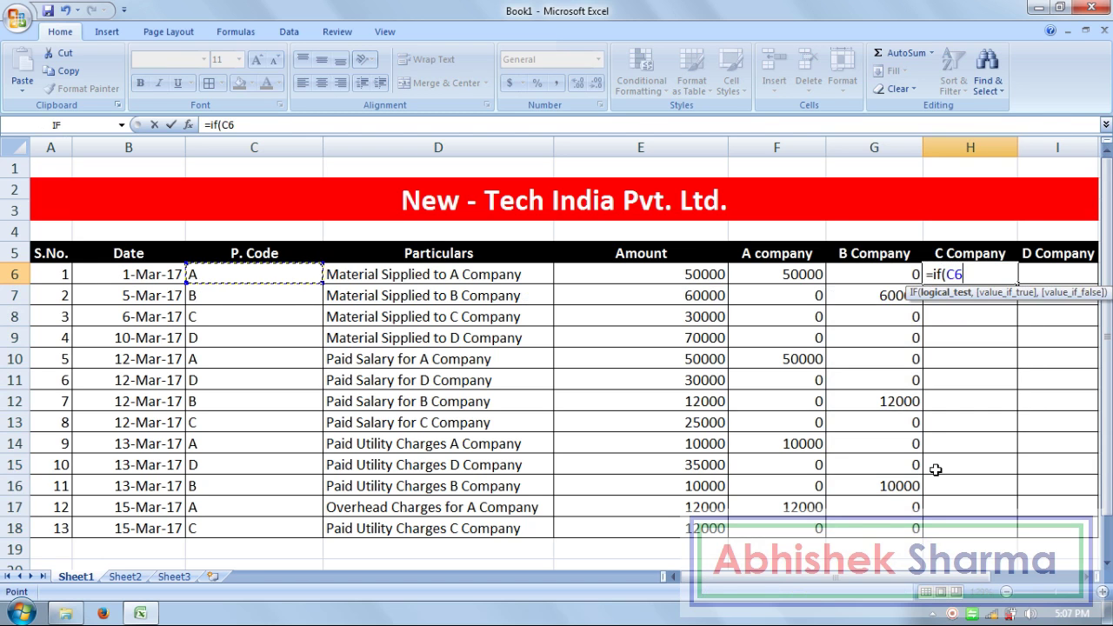
{"action": "type", "text": "=\"C\","}
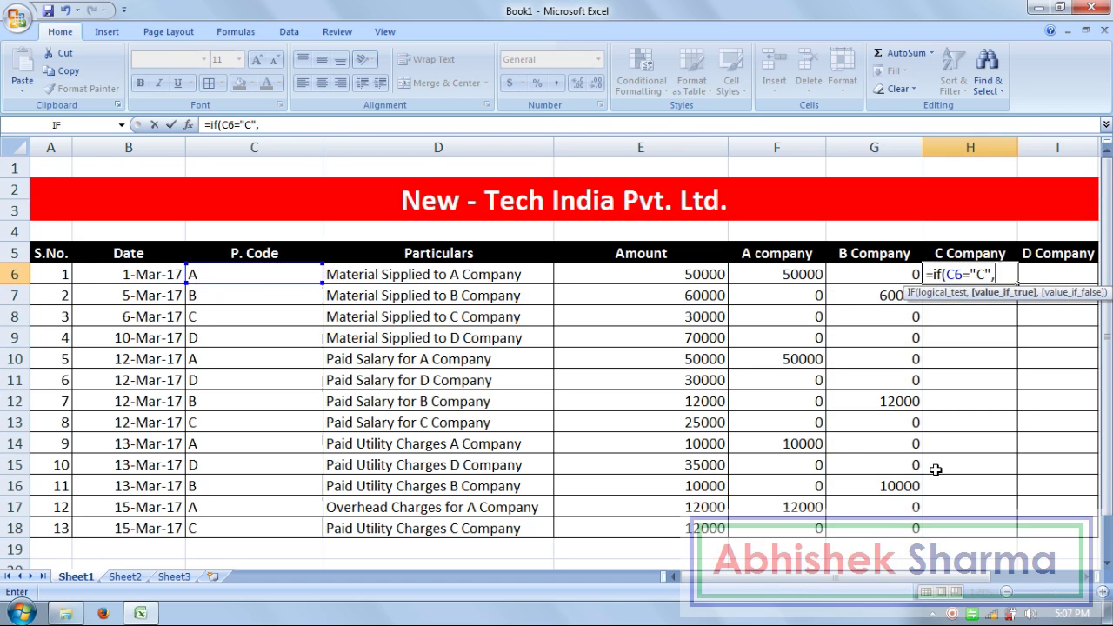
{"action": "left_click", "coordinate": [623, 274]}
{"action": "type", "text": ",0"}
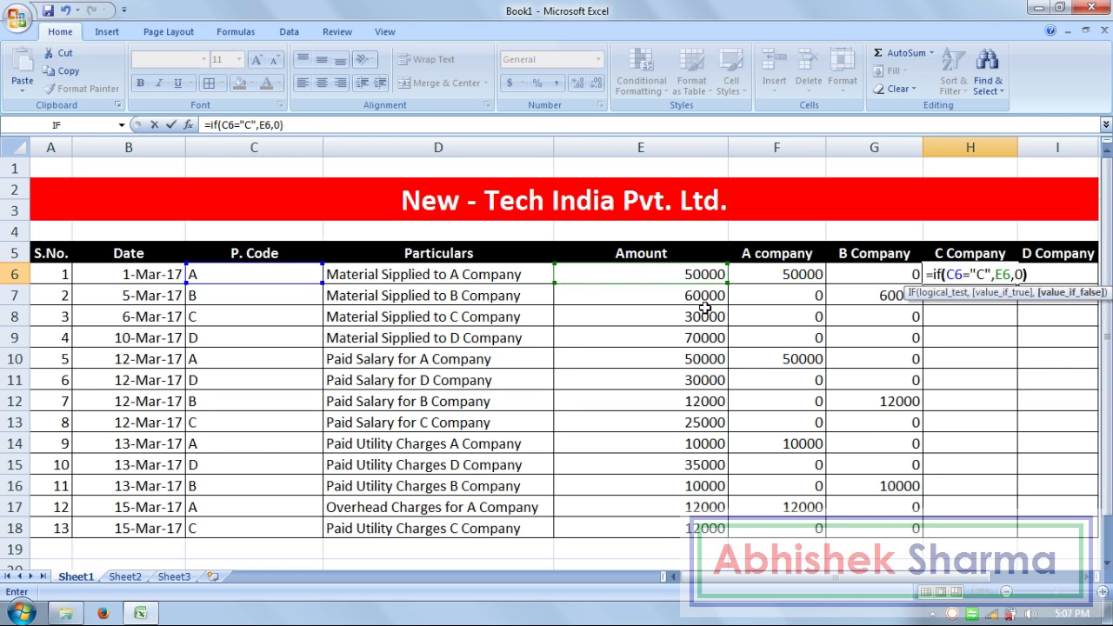
{"action": "key", "text": "Return"}
Step: Enter the formula =IF(C6="D",E6,0) in I6 under the D Company heading
{"action": "key", "text": "Right"}
{"action": "key", "text": "Up"}
{"action": "type", "text": "="}
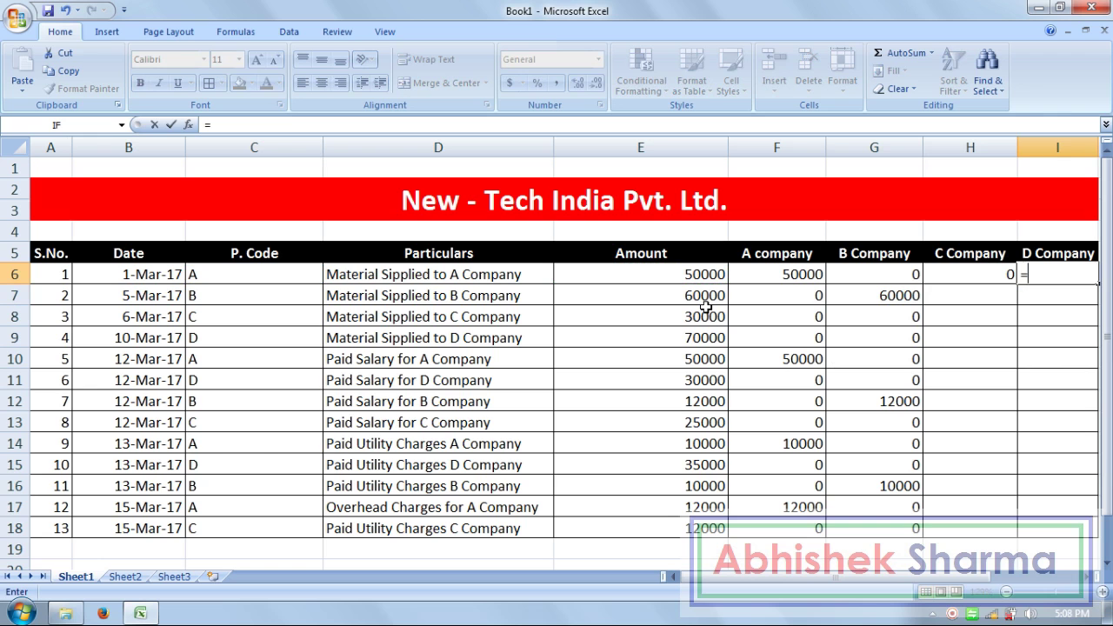
{"action": "type", "text": "if("}
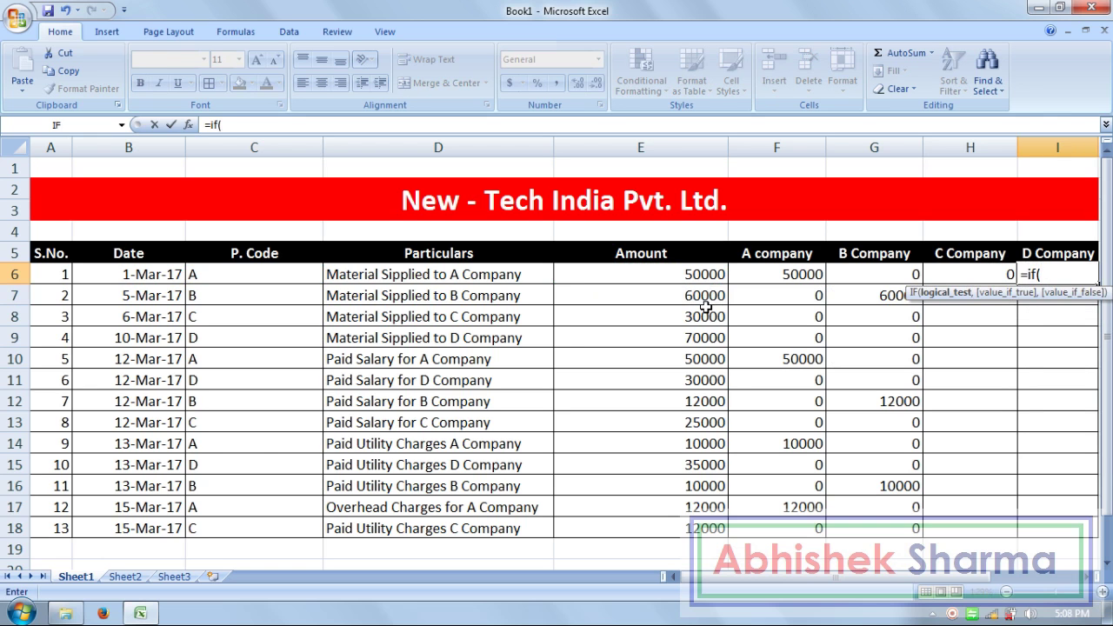
{"action": "left_click", "coordinate": [192, 272]}
{"action": "type", "text": ","}
{"action": "key", "text": "BackSpace"}
{"action": "type", "text": "=\""}
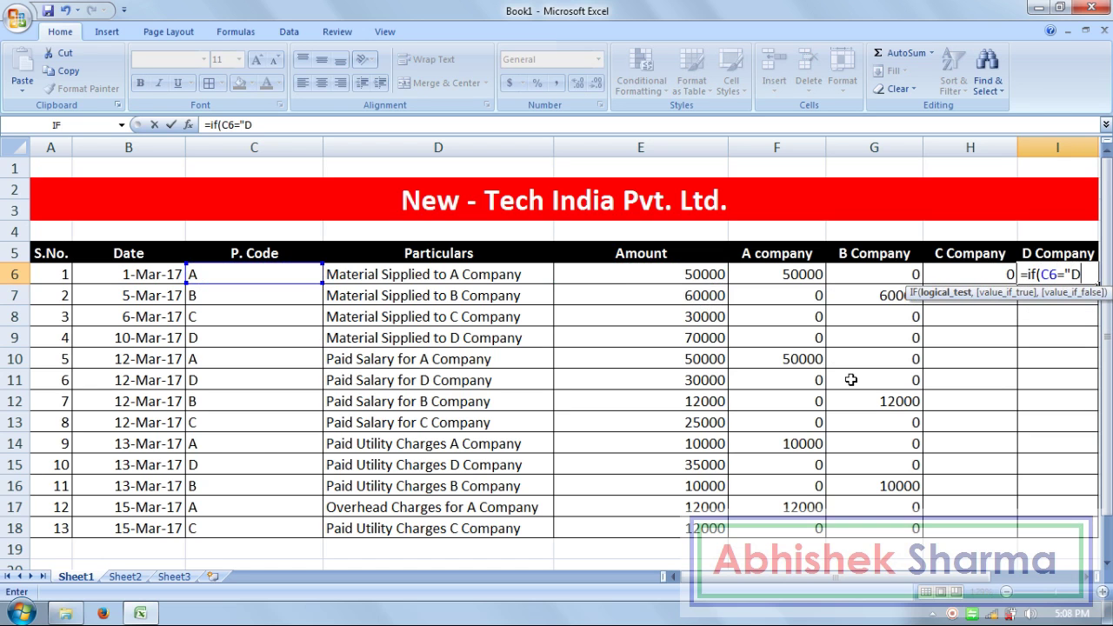
{"action": "type", "text": "D\","}
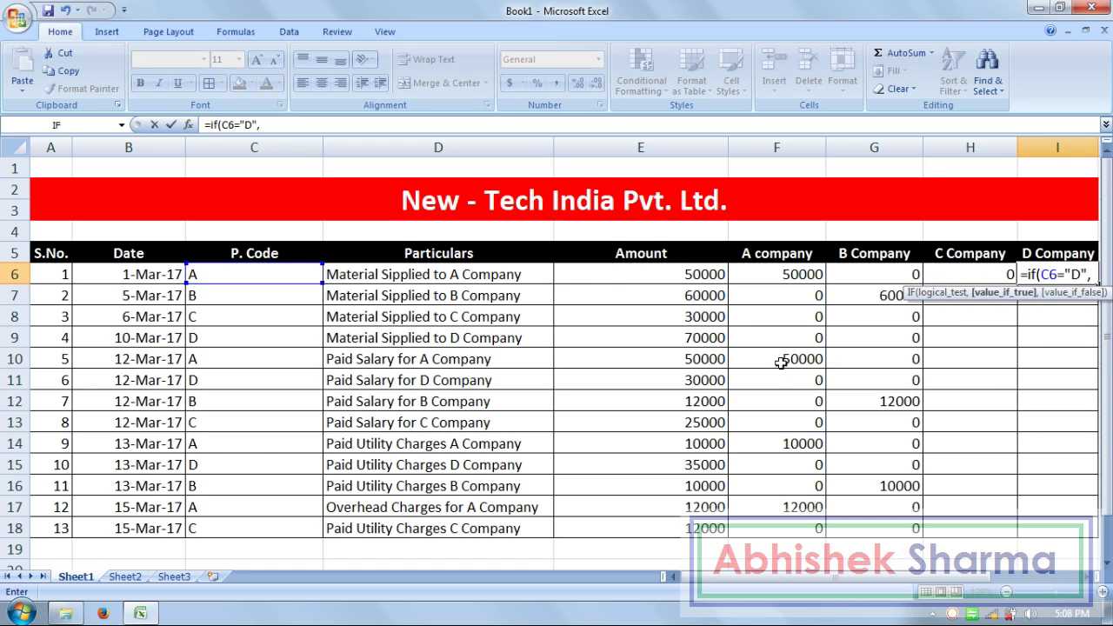
{"action": "left_click", "coordinate": [710, 283]}
{"action": "type", "text": ",0"}
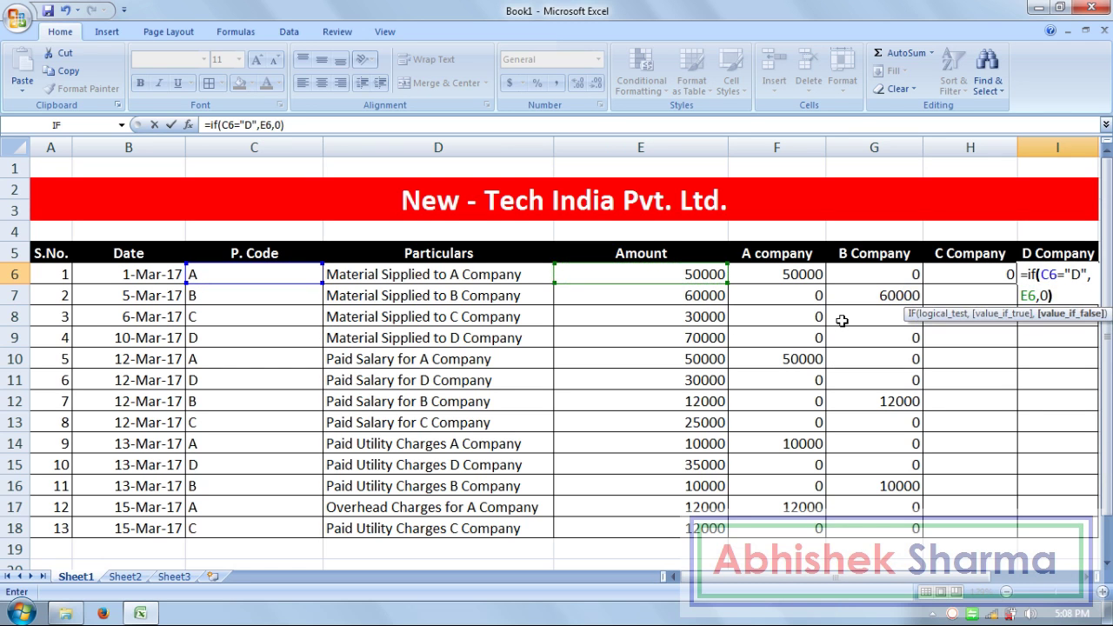
{"action": "key", "text": "Return"}
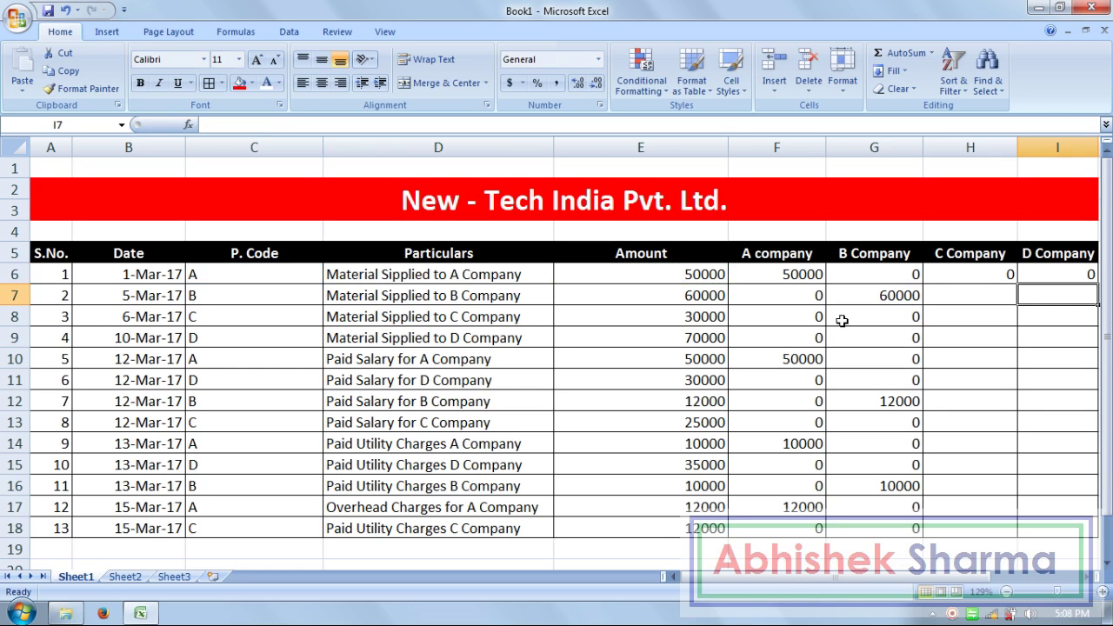
Step: Fill the C Company and D Company formulas from H6:I6 down through row 18
{"action": "left_click_drag", "start_coordinate": [991, 273], "coordinate": [1094, 283]}
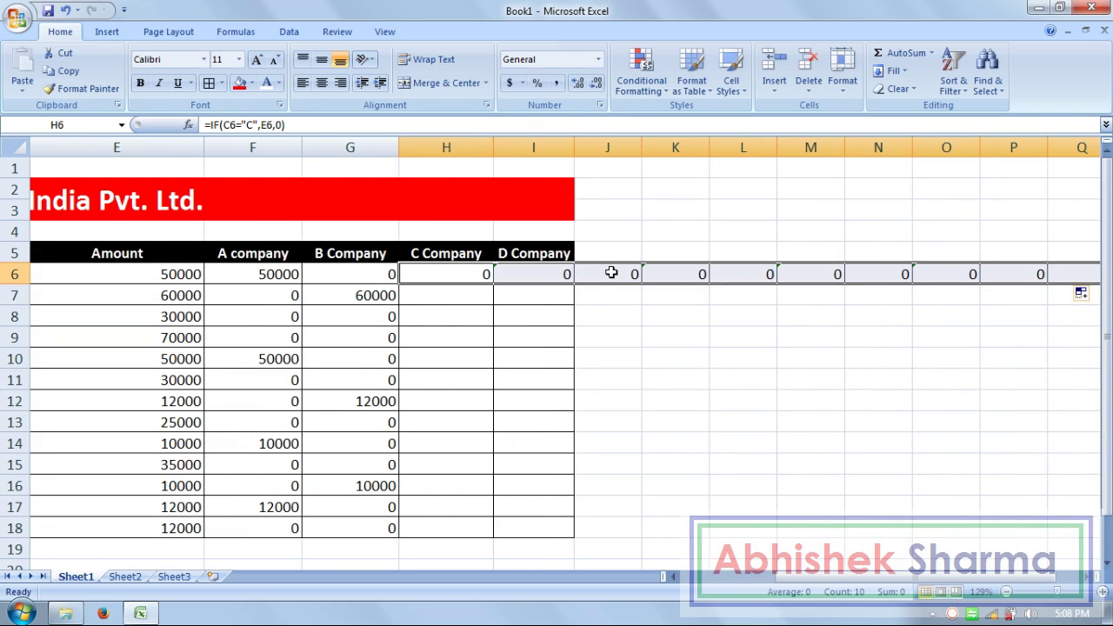
{"action": "key", "text": "ctrl+z"}
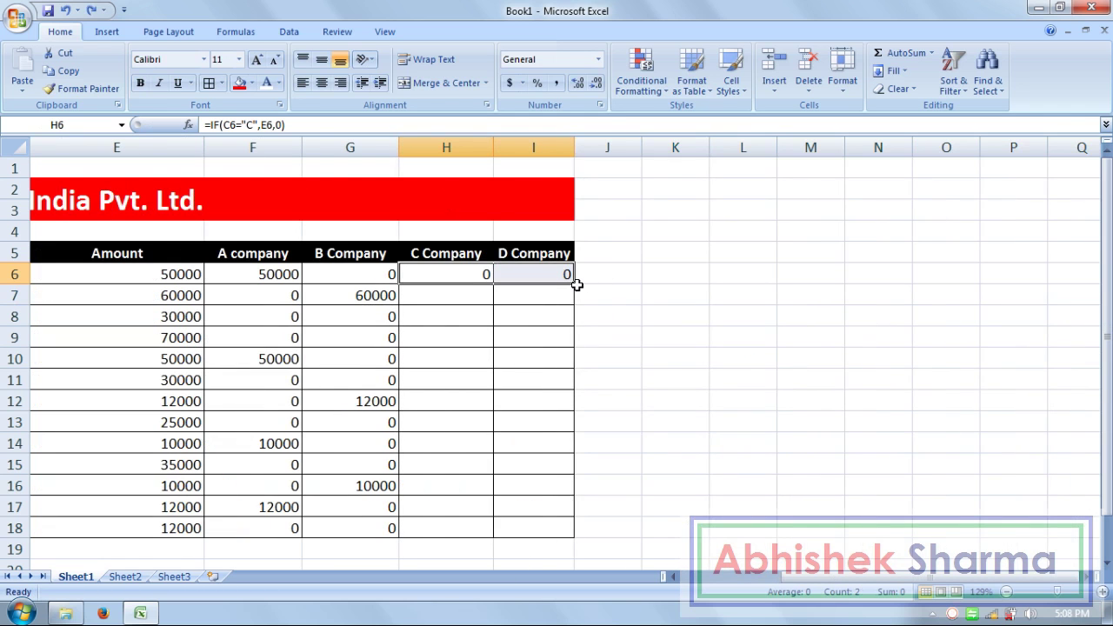
{"action": "left_click_drag", "start_coordinate": [573, 284], "coordinate": [577, 532]}
{"action": "left_click", "coordinate": [666, 468]}
{"action": "left_click", "coordinate": [528, 443]}
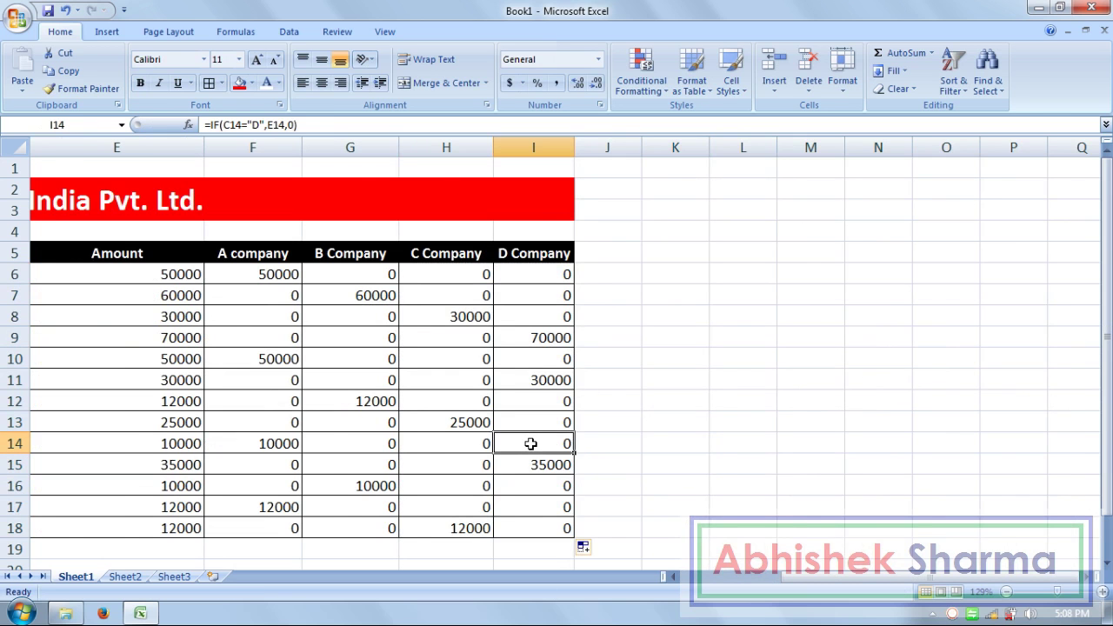
{"action": "key", "text": "Home"}
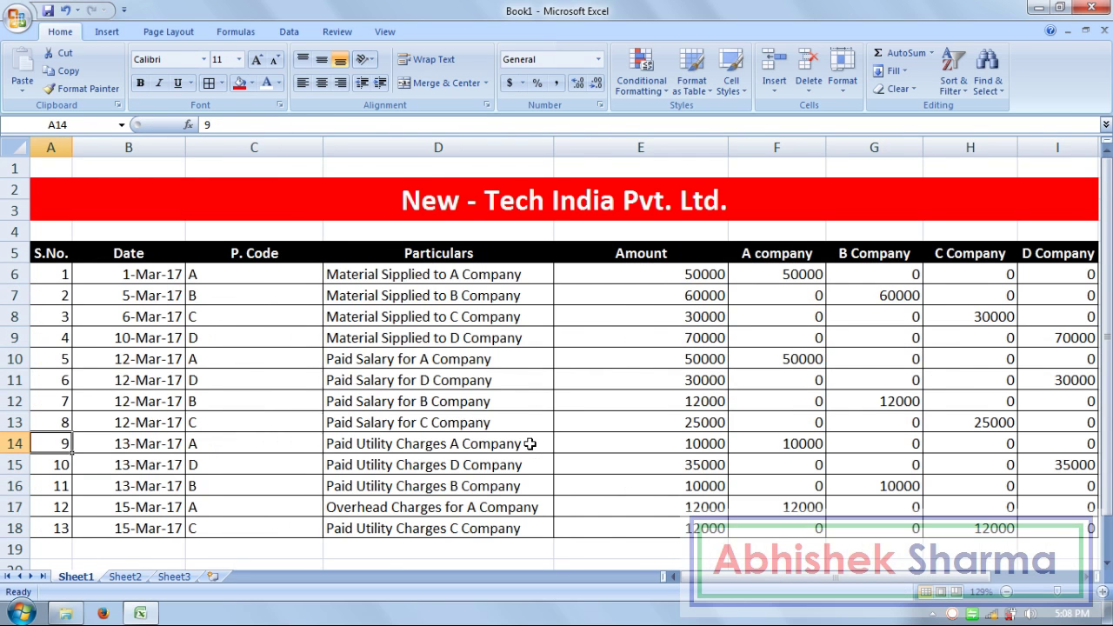
Step: Check the amounts in the A, B and C Company columns against the matching entries in the Particulars column
{"action": "left_click", "coordinate": [799, 278]}
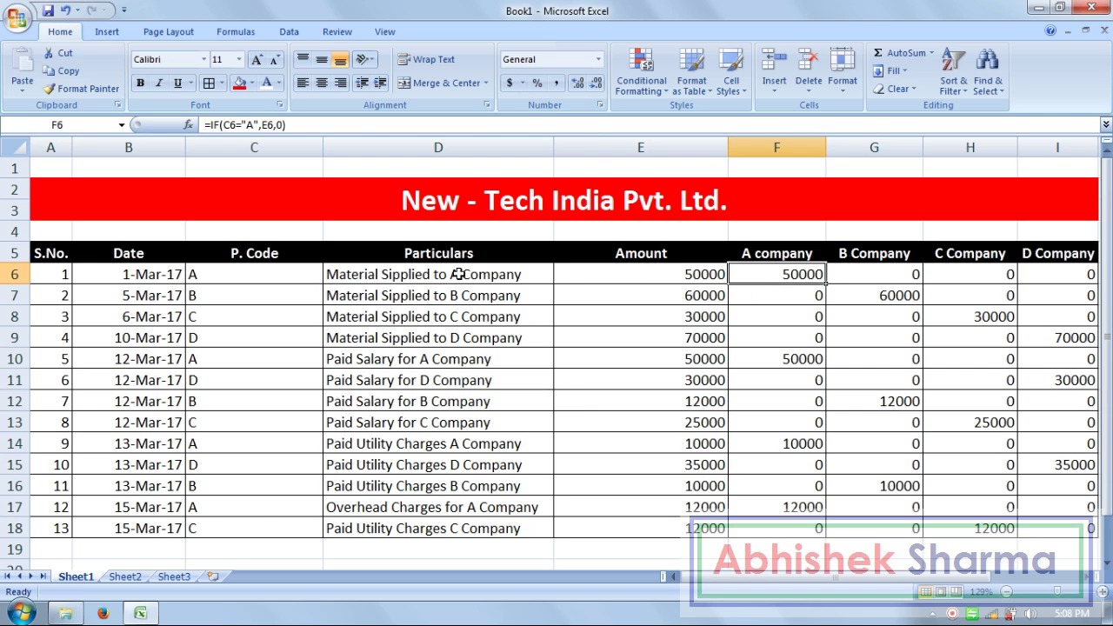
{"action": "left_click", "coordinate": [414, 278]}
{"action": "left_click_drag", "start_coordinate": [794, 361], "coordinate": [513, 365]}
{"action": "left_click_drag", "start_coordinate": [787, 441], "coordinate": [526, 449]}
{"action": "left_click_drag", "start_coordinate": [802, 504], "coordinate": [532, 506]}
{"action": "left_click_drag", "start_coordinate": [903, 398], "coordinate": [517, 402]}
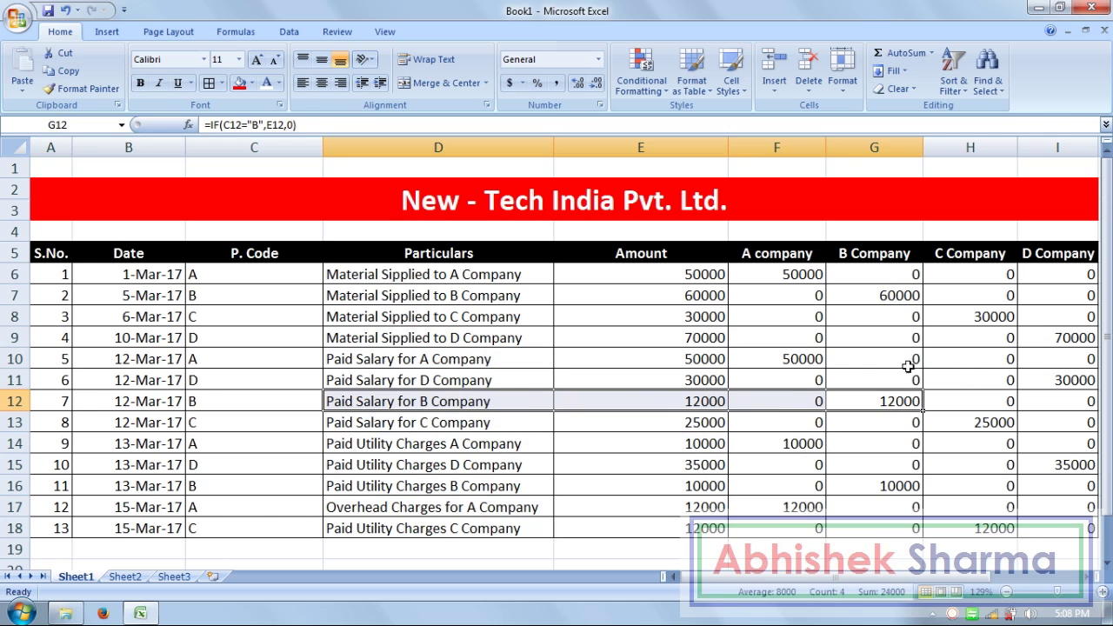
{"action": "left_click_drag", "start_coordinate": [897, 298], "coordinate": [530, 299]}
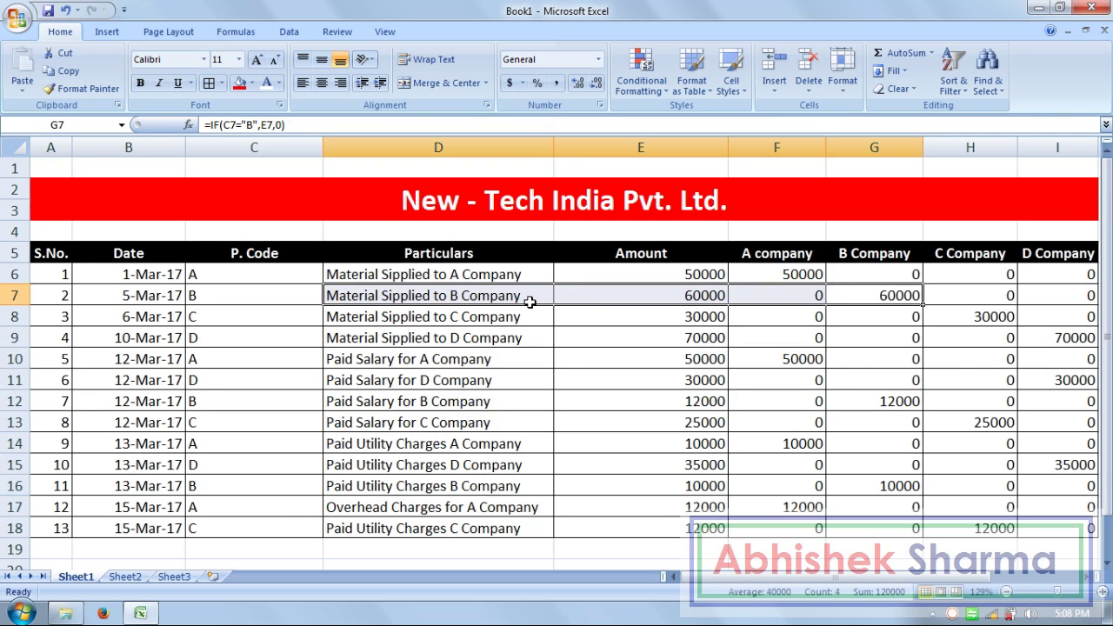
{"action": "left_click_drag", "start_coordinate": [883, 487], "coordinate": [525, 493]}
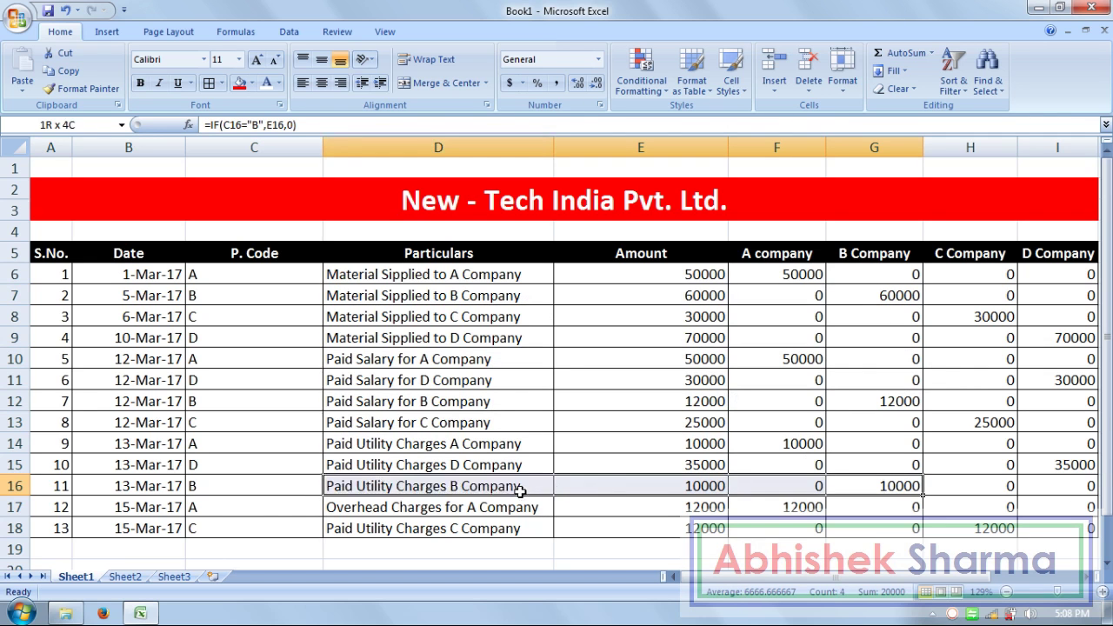
{"action": "left_click_drag", "start_coordinate": [961, 337], "coordinate": [489, 320]}
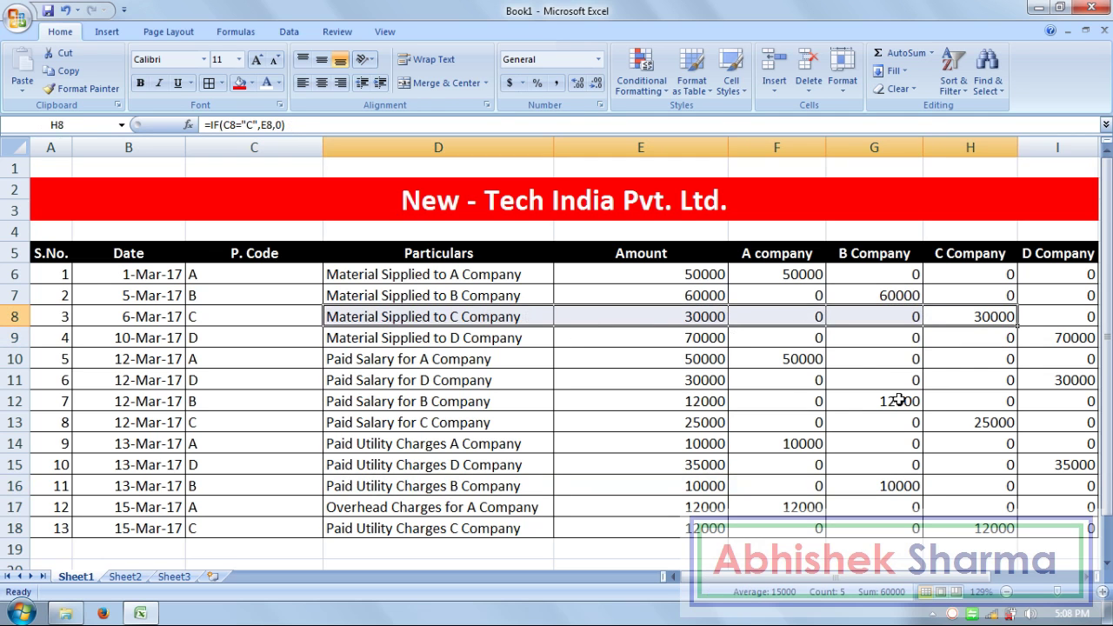
{"action": "left_click_drag", "start_coordinate": [953, 428], "coordinate": [502, 424]}
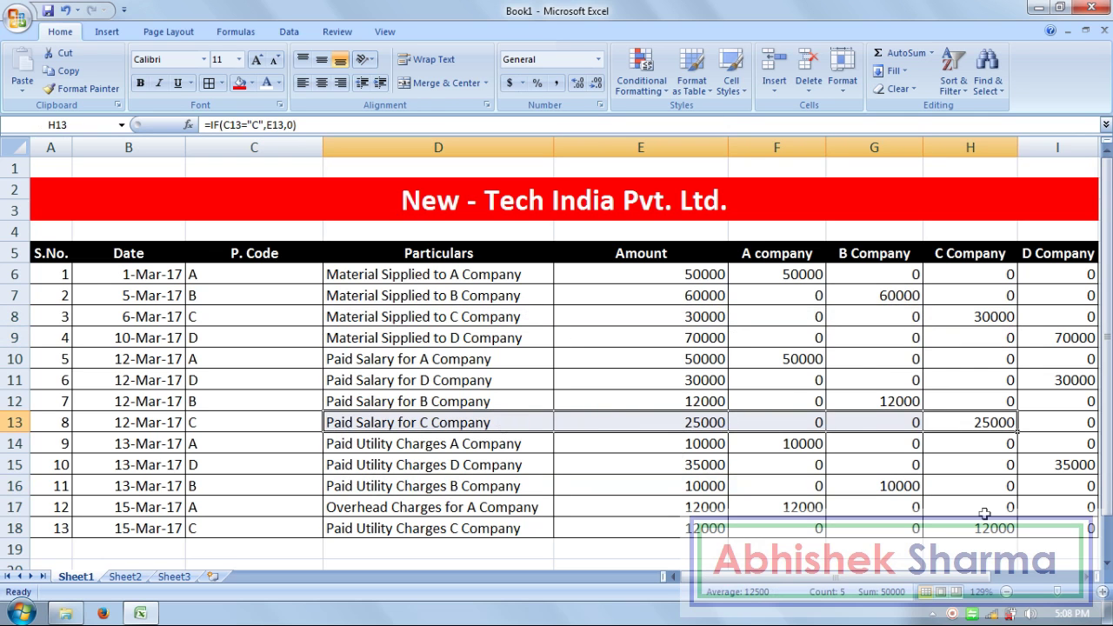
{"action": "left_click_drag", "start_coordinate": [1002, 530], "coordinate": [544, 527]}
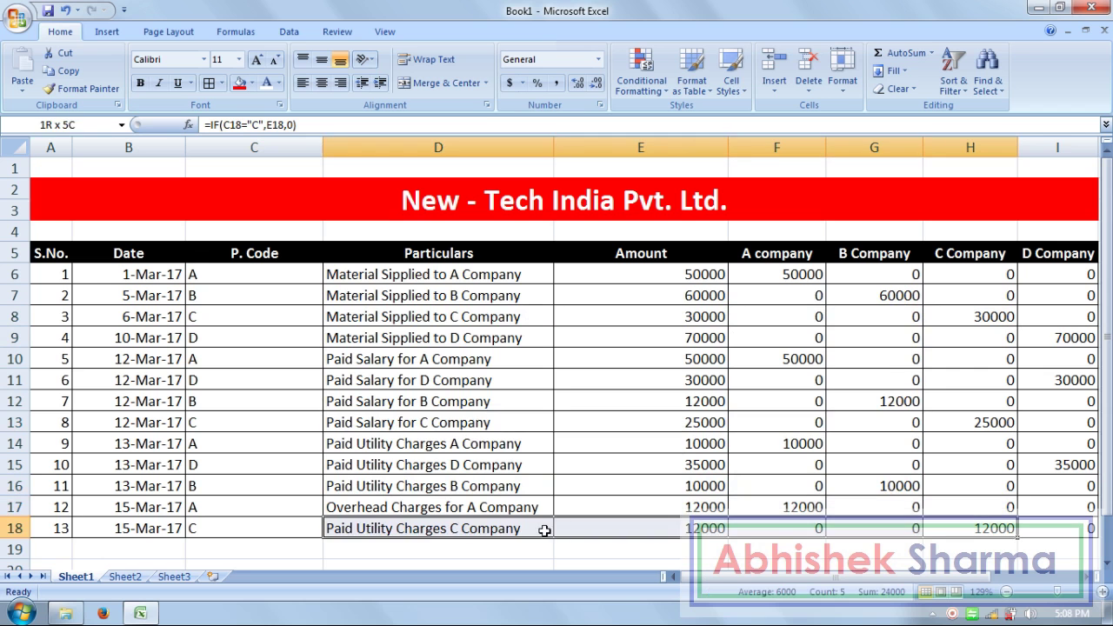
{"action": "left_click", "coordinate": [821, 400]}
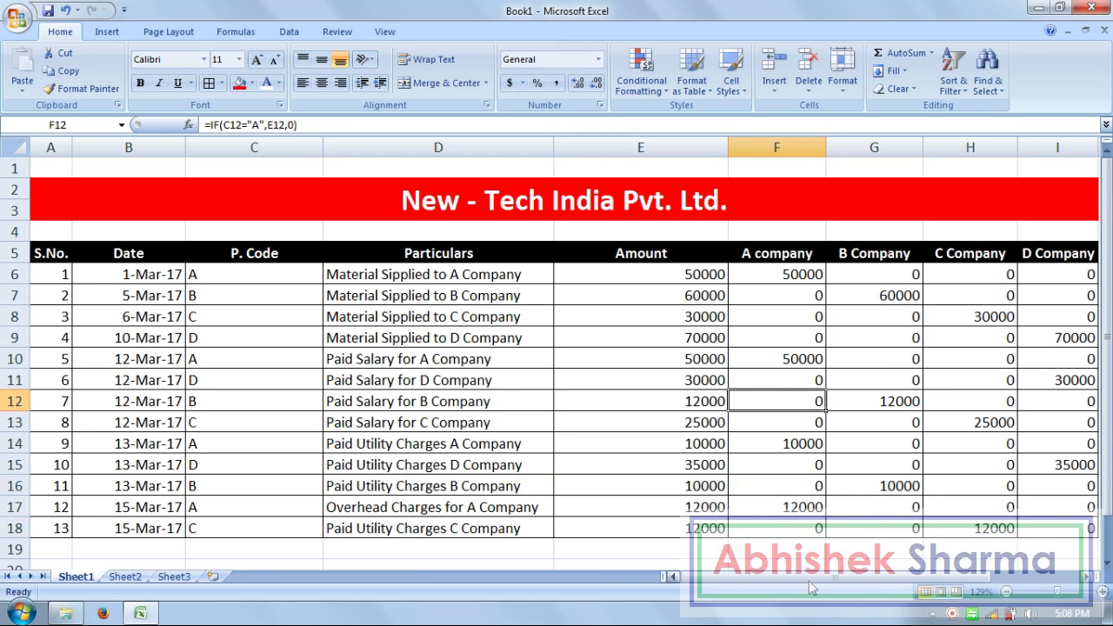
Step: Enter the label "Total :" in D19, below the last entry in the Particulars column
{"action": "mouse_move", "coordinate": [849, 583]}
{"action": "left_mouse_down"}
{"action": "mouse_move", "coordinate": [880, 583]}
{"action": "mouse_move", "coordinate": [862, 585]}
{"action": "left_mouse_up"}
{"action": "left_click_drag", "start_coordinate": [11, 178], "coordinate": [11, 170]}
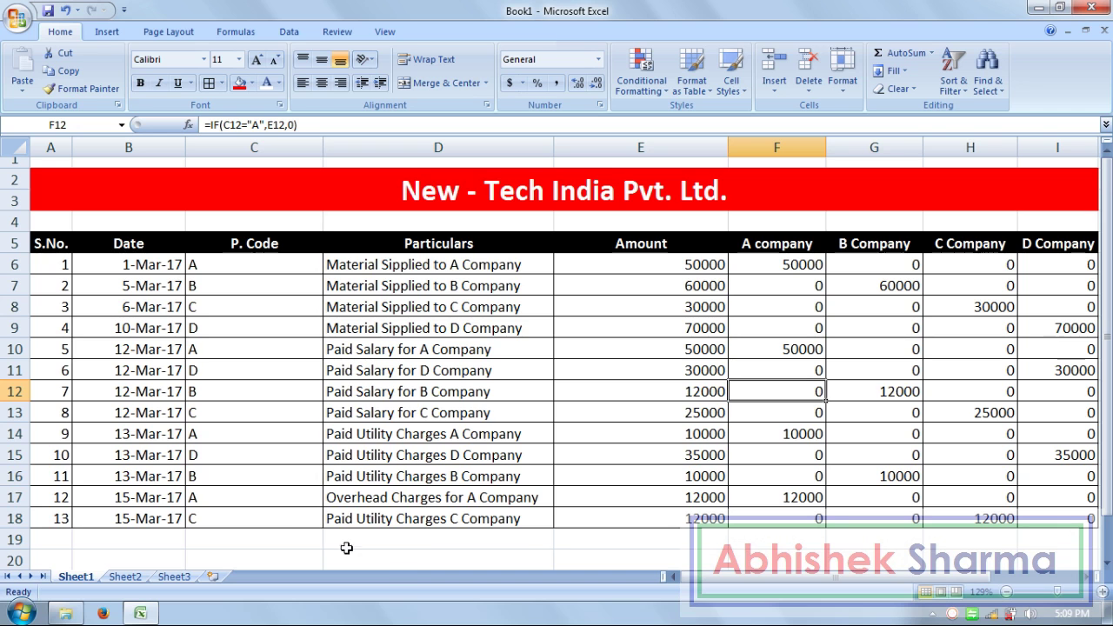
{"action": "left_click", "coordinate": [510, 542]}
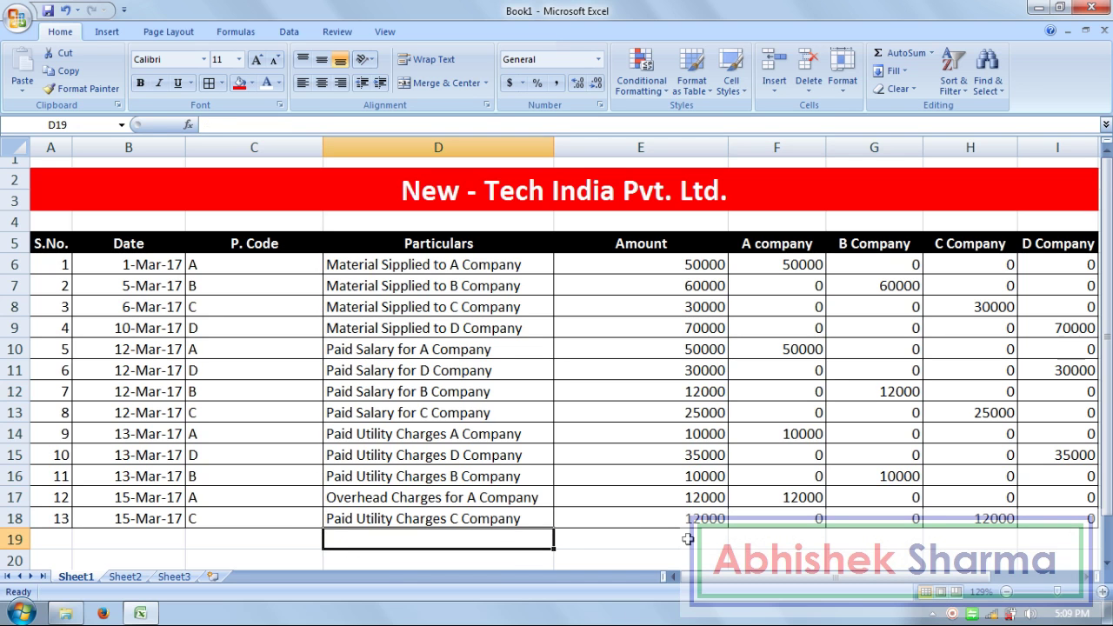
{"action": "type", "text": "Total :"}
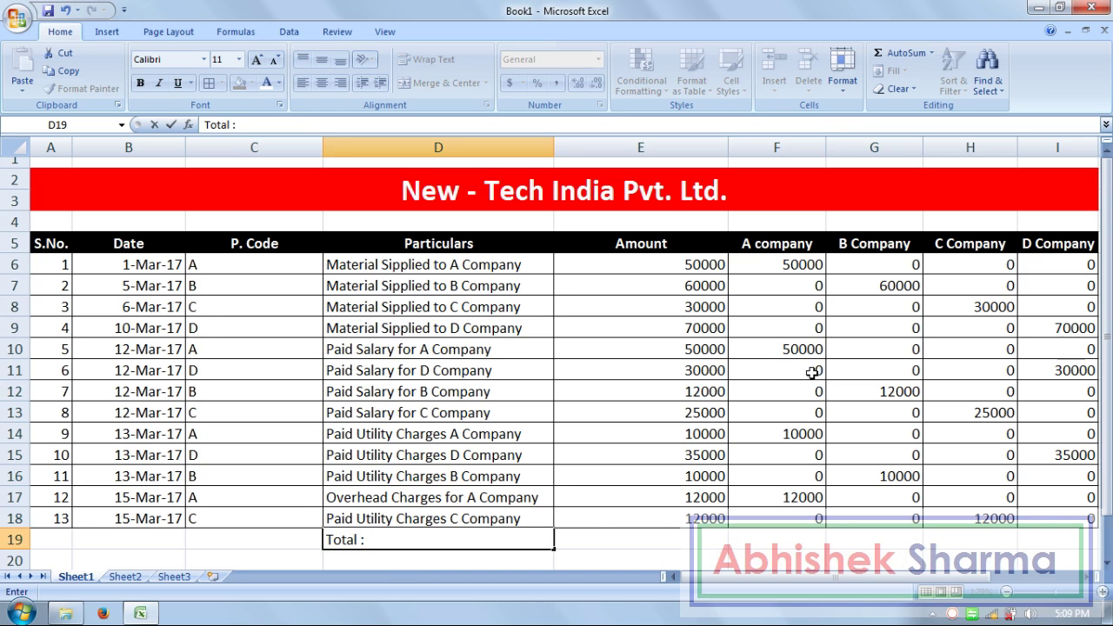
{"action": "left_click", "coordinate": [708, 372]}
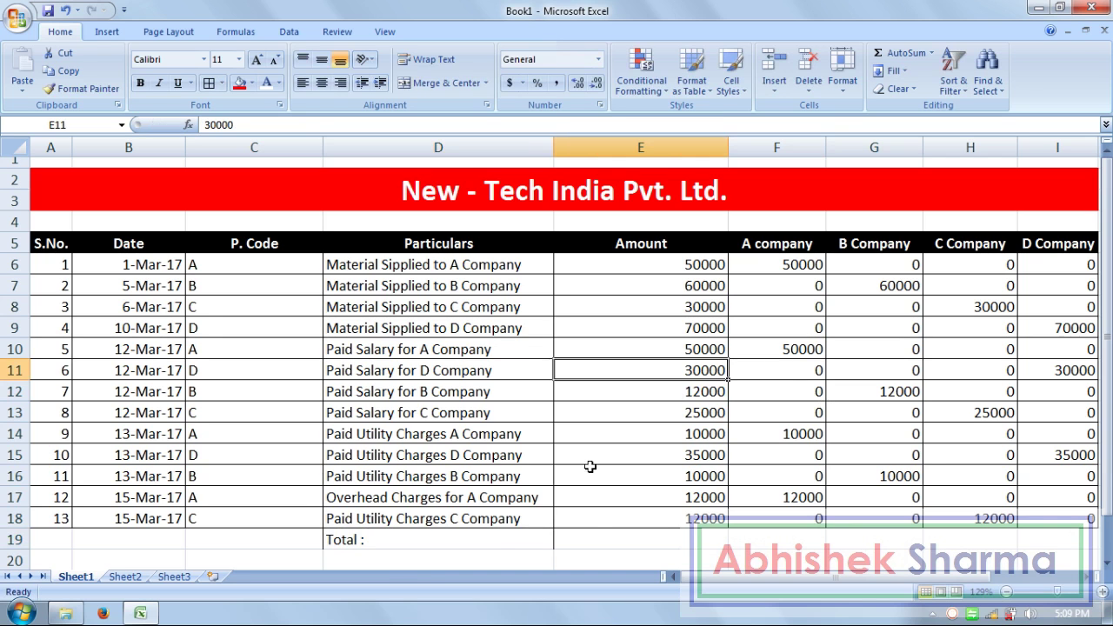
Step: Increase the indent of the Total label in D19 until it sits near the right edge of its cell
{"action": "left_click", "coordinate": [494, 541]}
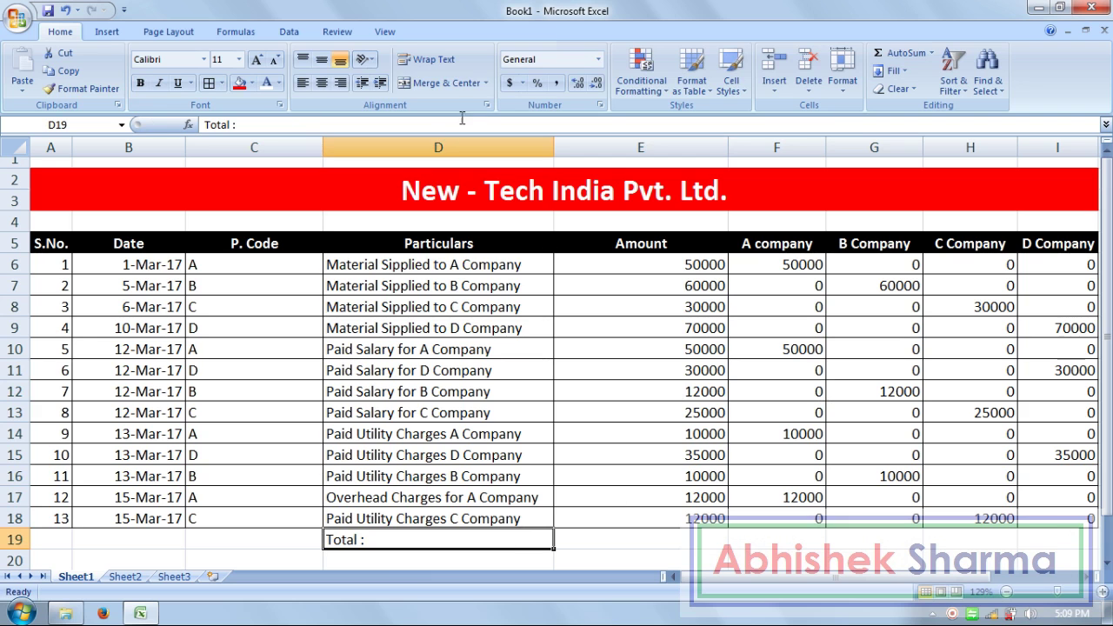
{"action": "left_click", "coordinate": [380, 84]}
{"action": "left_click", "coordinate": [380, 84]}
{"action": "left_click", "coordinate": [380, 84]}
{"action": "left_click", "coordinate": [380, 84]}
{"action": "left_click", "coordinate": [380, 85]}
{"action": "left_click", "coordinate": [380, 84]}
{"action": "left_click", "coordinate": [380, 85]}
{"action": "left_click", "coordinate": [380, 84]}
{"action": "left_click", "coordinate": [380, 85]}
{"action": "left_click", "coordinate": [380, 84]}
{"action": "left_click", "coordinate": [380, 84]}
{"action": "left_click", "coordinate": [380, 84]}
{"action": "left_click", "coordinate": [380, 84]}
{"action": "left_click", "coordinate": [648, 516]}
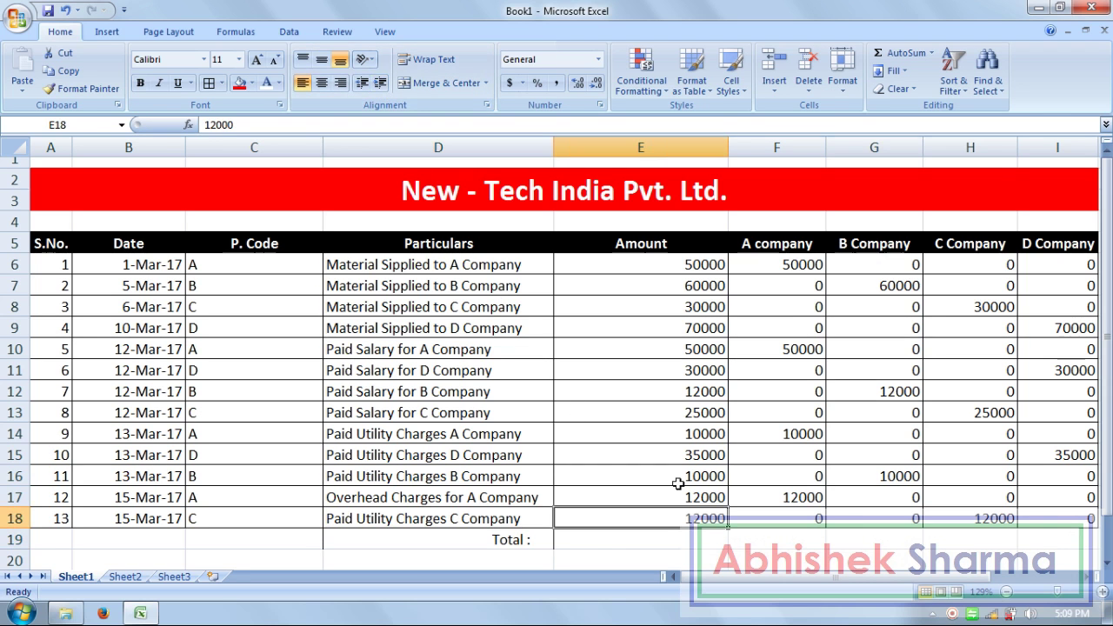
Step: Total the Amount column in E19 with the formula =SUM(E6:E18)
{"action": "left_click", "coordinate": [1107, 563]}
{"action": "left_click", "coordinate": [1107, 565]}
{"action": "left_click", "coordinate": [1107, 565]}
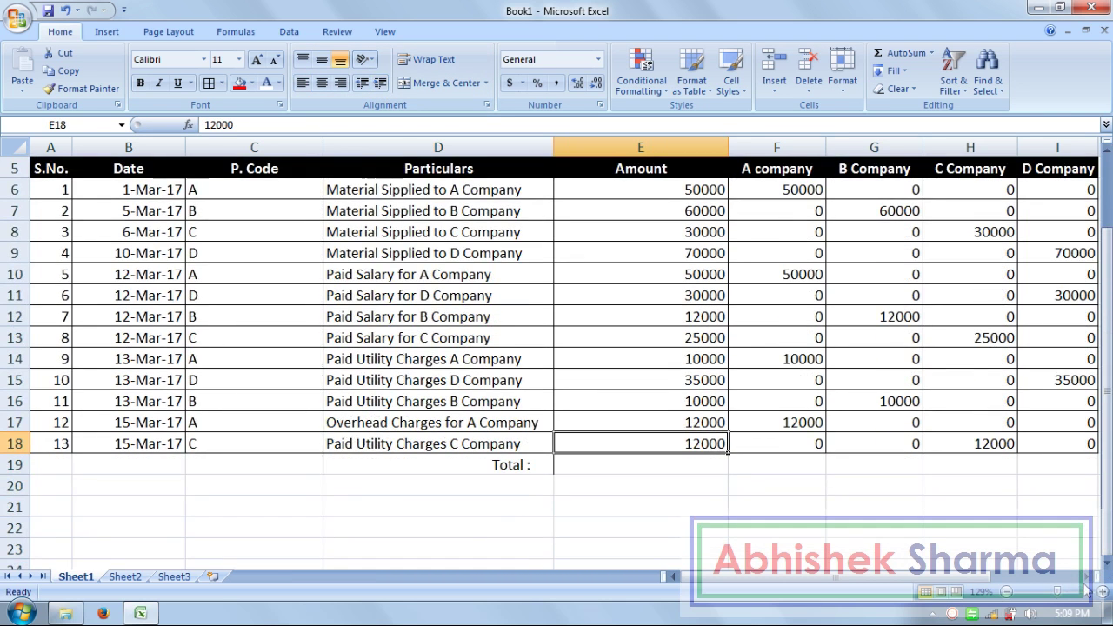
{"action": "left_click", "coordinate": [1087, 577]}
{"action": "left_click", "coordinate": [609, 490]}
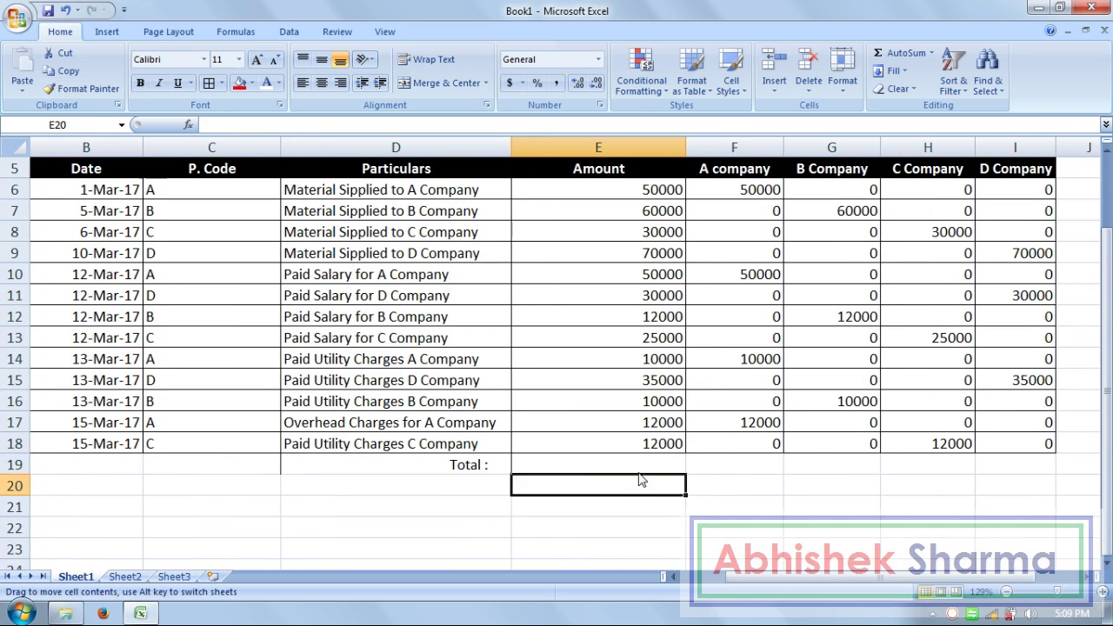
{"action": "key", "text": "Up"}
{"action": "type", "text": "=s"}
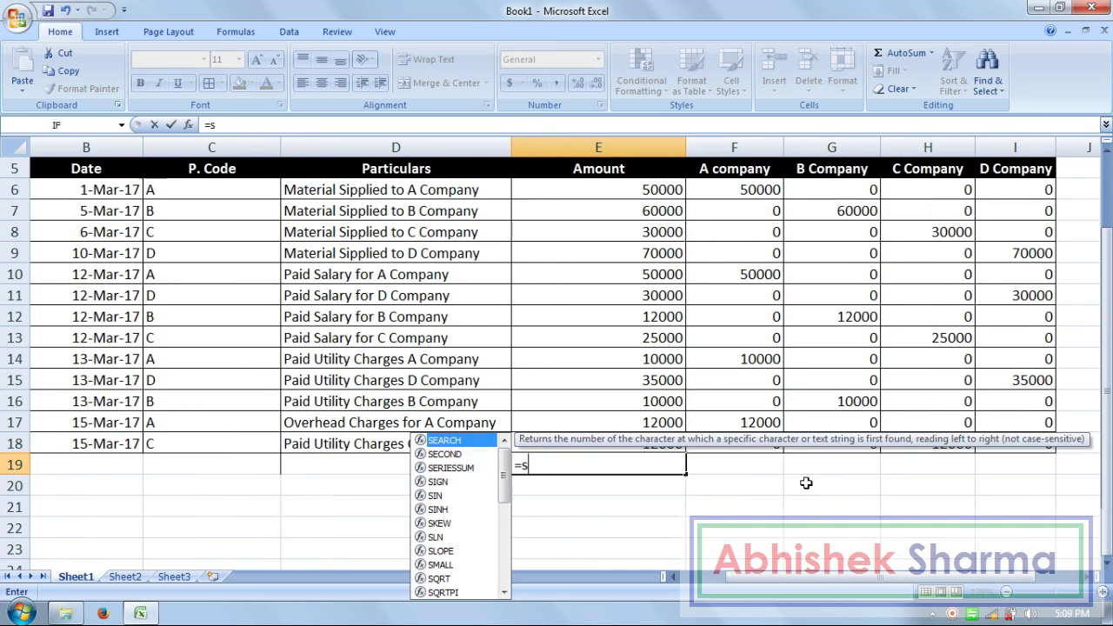
{"action": "type", "text": "um("}
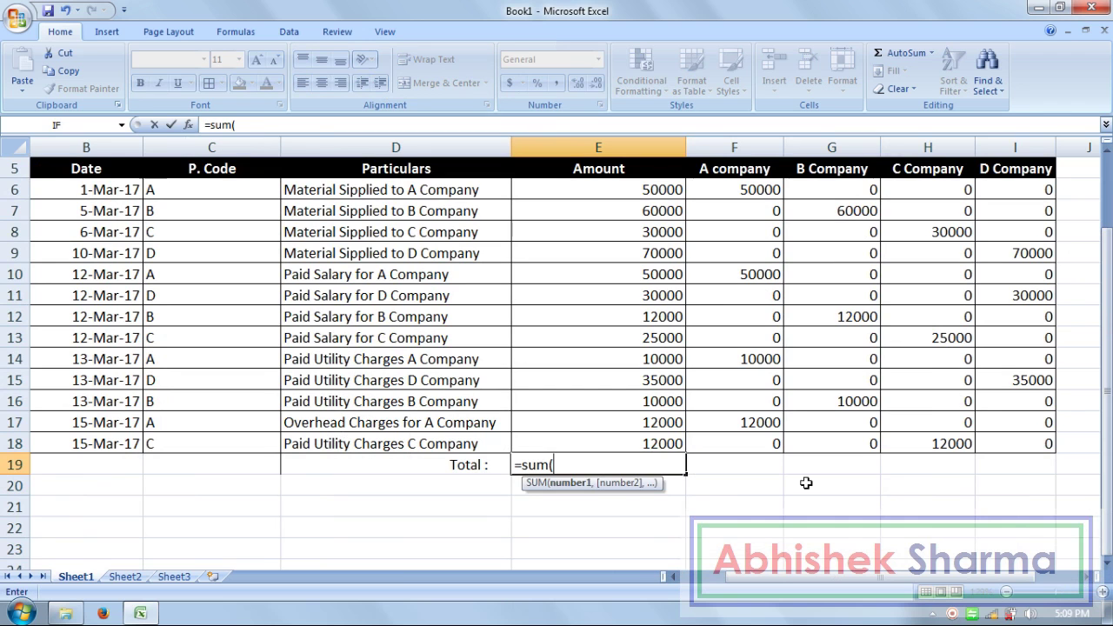
{"action": "left_click_drag", "start_coordinate": [660, 184], "coordinate": [637, 444]}
{"action": "type", "text": ")"}
{"action": "key", "text": "Return"}
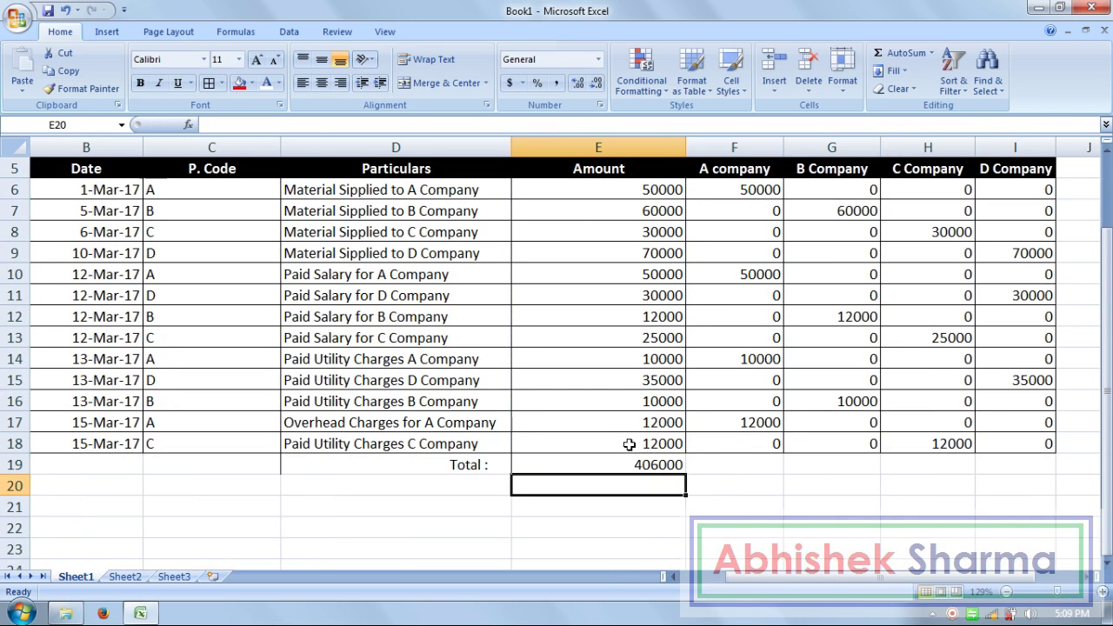
Step: Total the A company column in F19 with the formula =SUM(F6:F18)
{"action": "left_click", "coordinate": [755, 465]}
{"action": "type", "text": "=s"}
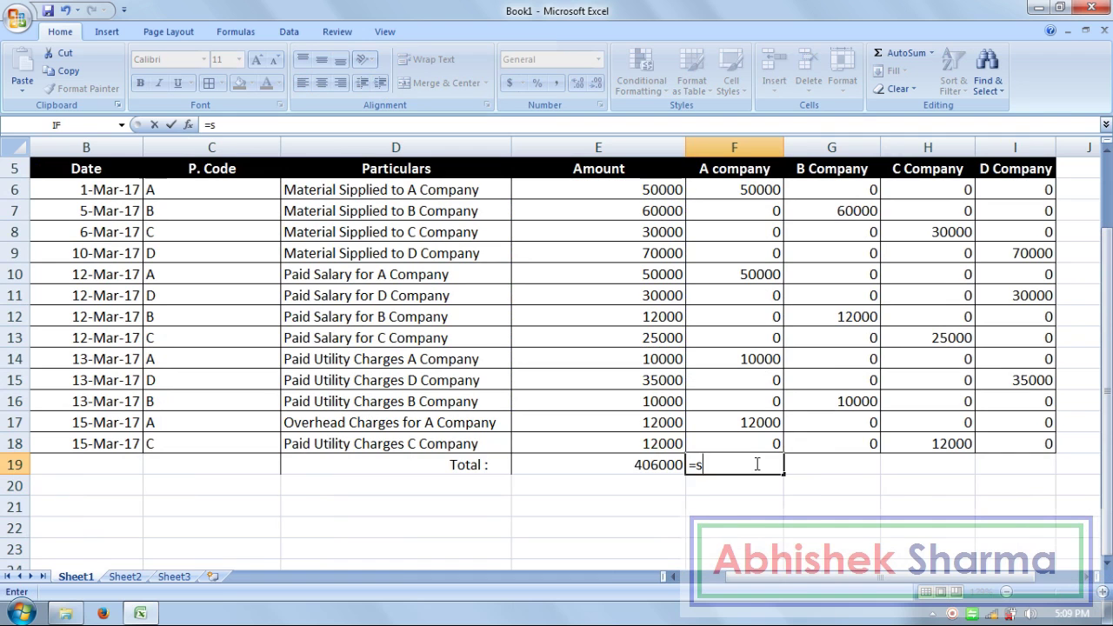
{"action": "type", "text": "um("}
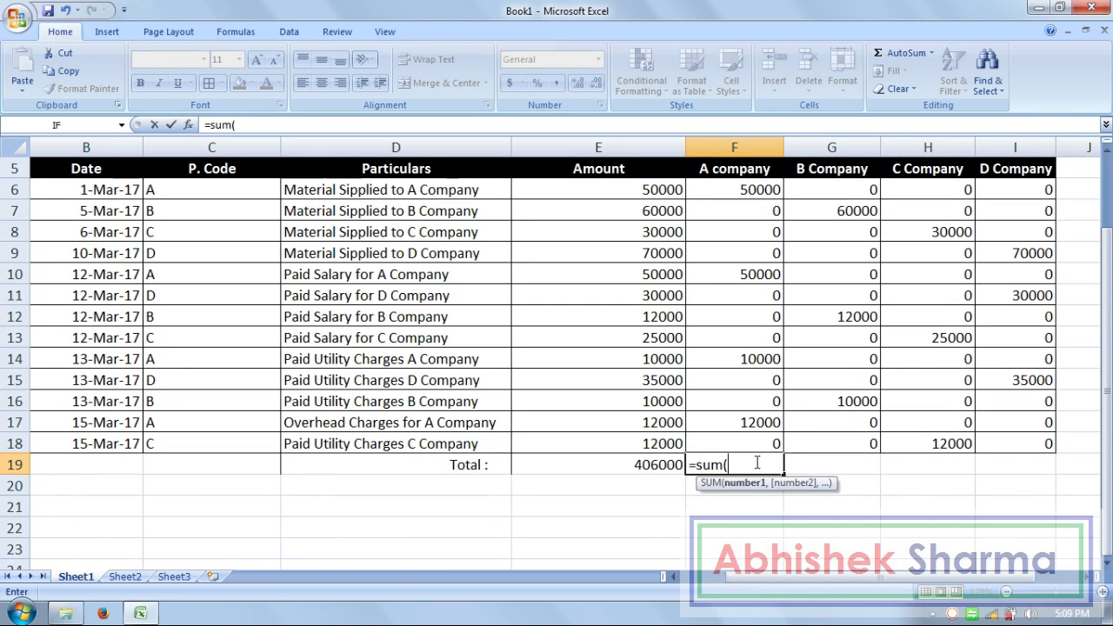
{"action": "left_click_drag", "start_coordinate": [767, 188], "coordinate": [773, 441]}
{"action": "type", "text": ")"}
{"action": "key", "text": "Return"}
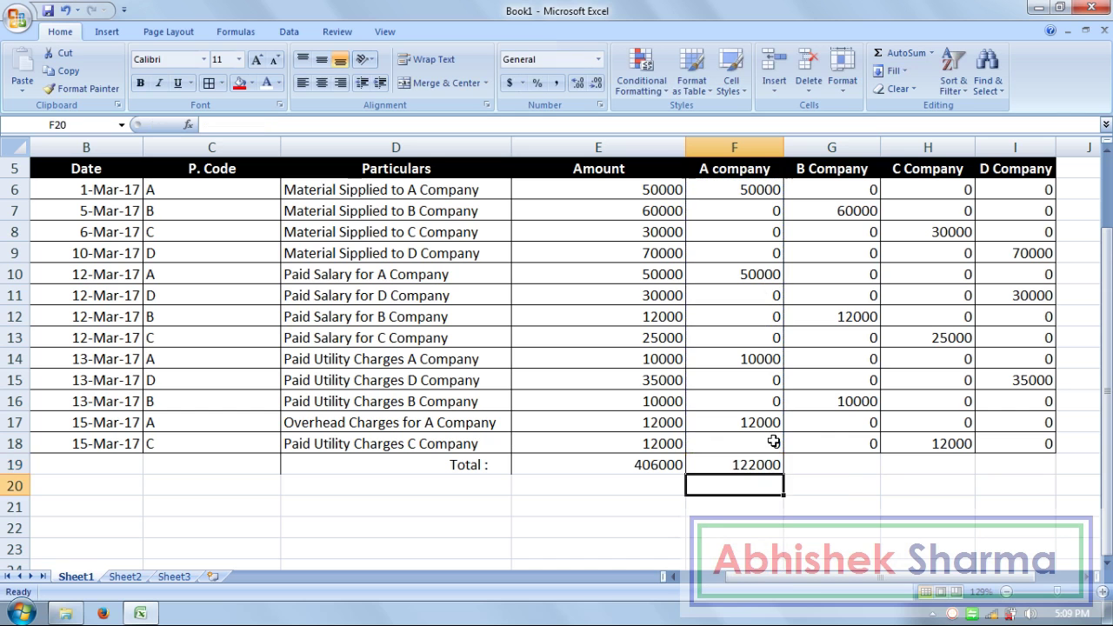
Step: Total the B Company column in G19 with the formula =SUM(G6:G18)
{"action": "key", "text": "Right"}
{"action": "key", "text": "Up"}
{"action": "type", "text": "="}
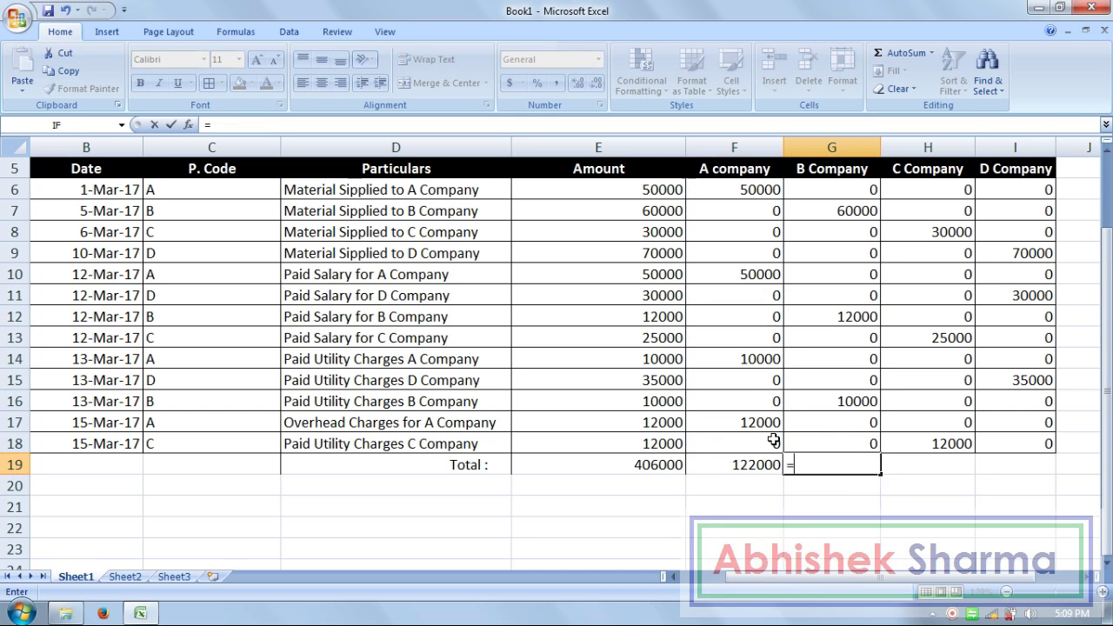
{"action": "type", "text": "sum"}
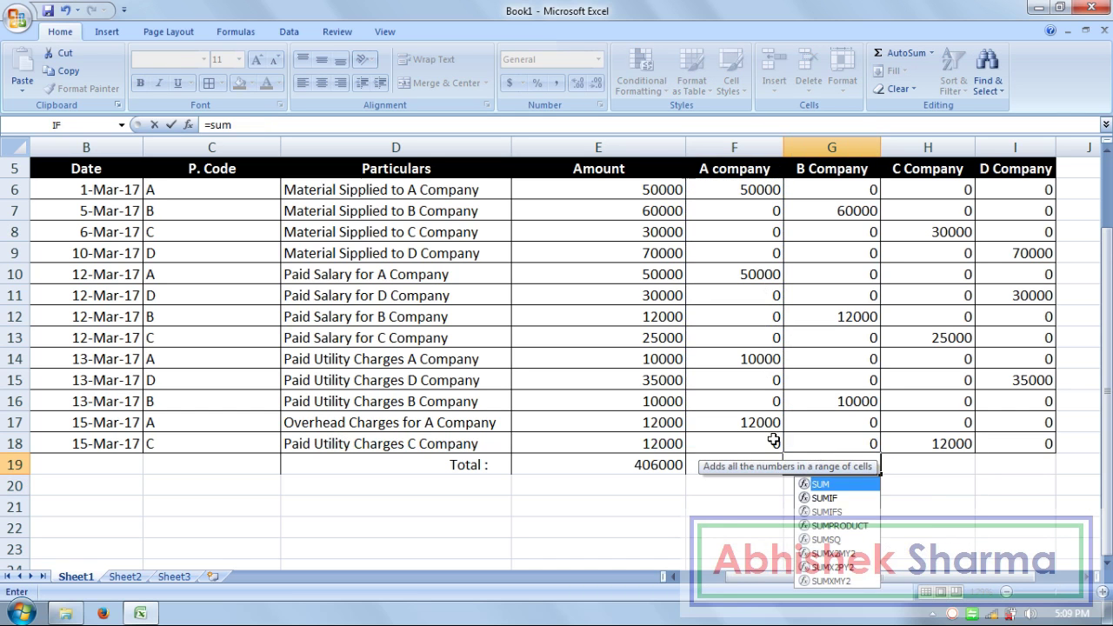
{"action": "type", "text": "("}
{"action": "left_click_drag", "start_coordinate": [834, 202], "coordinate": [831, 445]}
{"action": "type", "text": ")"}
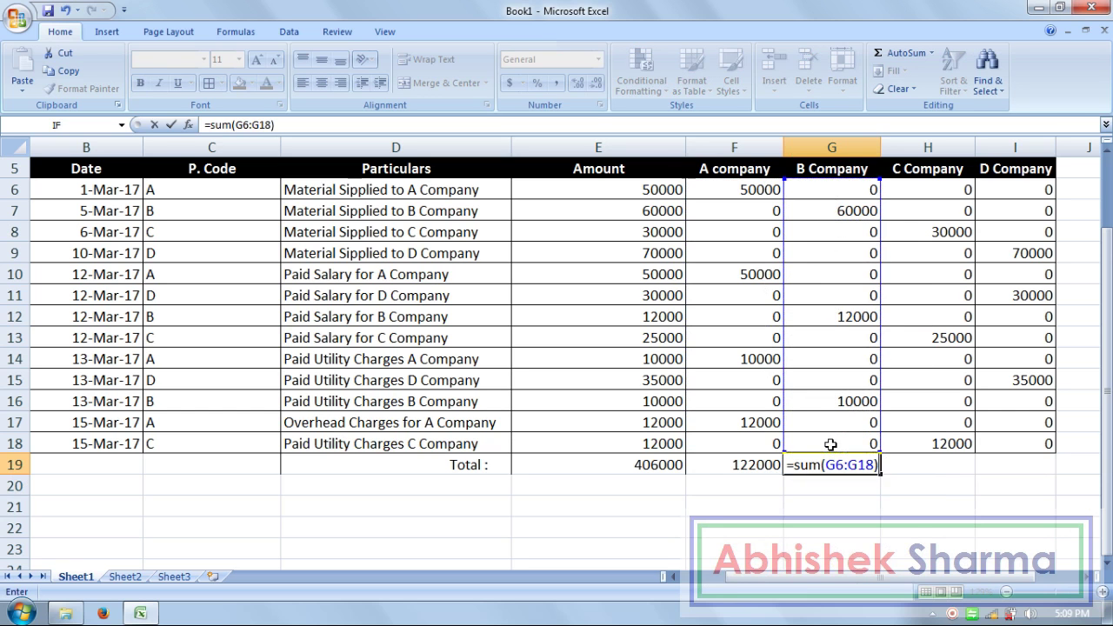
{"action": "key", "text": "Return"}
Step: Total the C Company column in H19 with the formula =SUM(H6:H18)
{"action": "key", "text": "Right"}
{"action": "key", "text": "Up"}
{"action": "type", "text": "=s"}
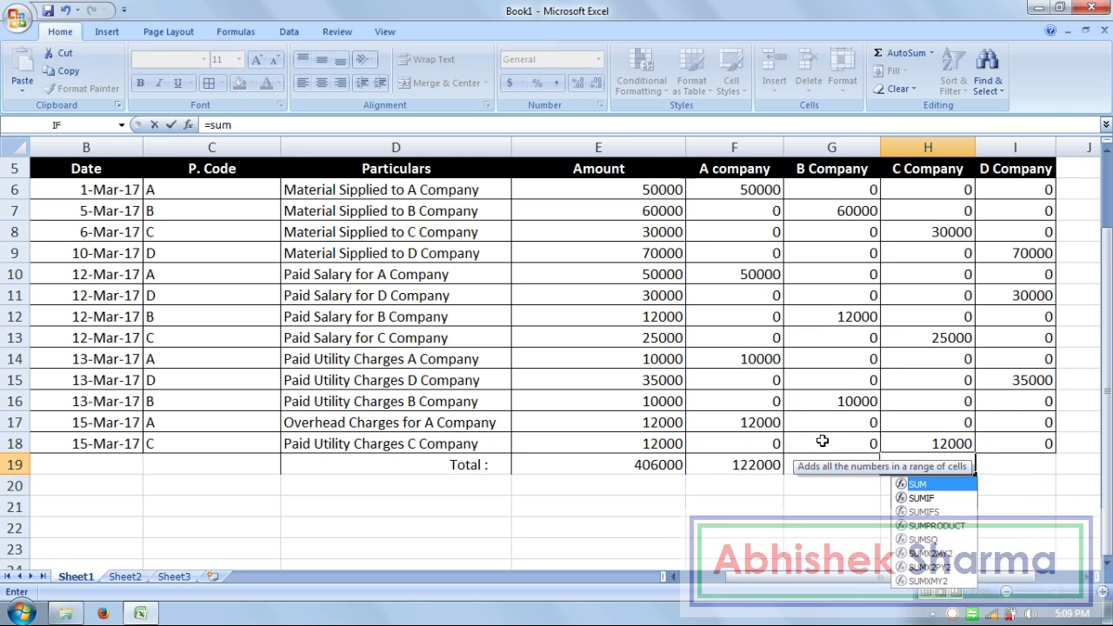
{"action": "type", "text": "("}
{"action": "left_click_drag", "start_coordinate": [933, 191], "coordinate": [936, 437]}
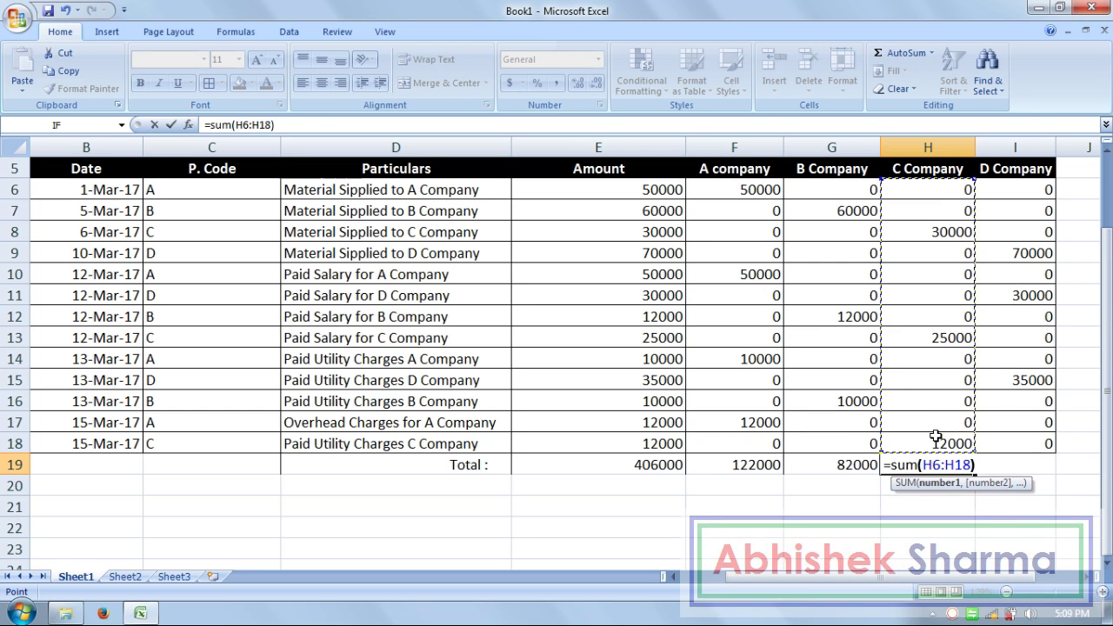
{"action": "key", "text": "Return"}
Step: Total the D Company column in I19 with the formula =SUM(I6:I18)
{"action": "left_click", "coordinate": [1031, 463]}
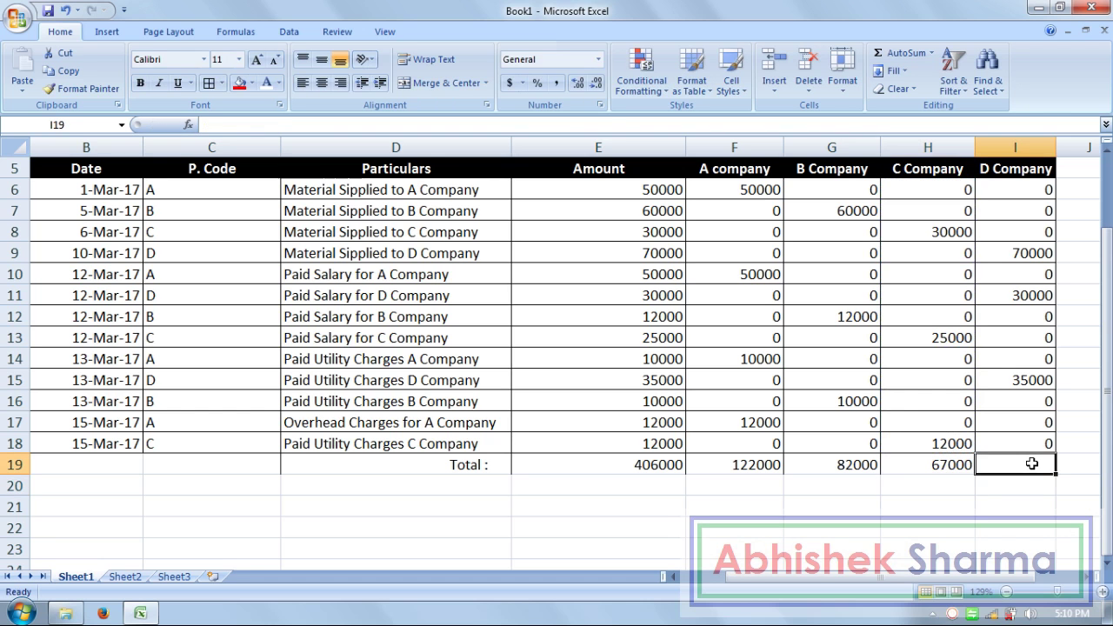
{"action": "type", "text": "=sum"}
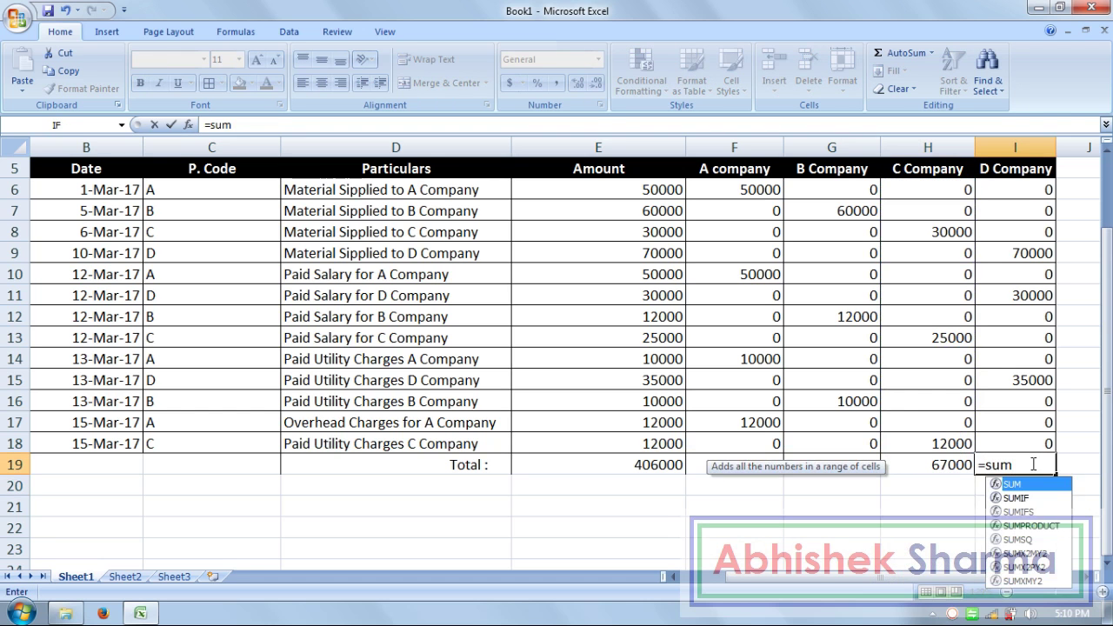
{"action": "type", "text": "("}
{"action": "left_click_drag", "start_coordinate": [1023, 192], "coordinate": [1024, 440]}
{"action": "type", "text": ")"}
{"action": "key", "text": "Return"}
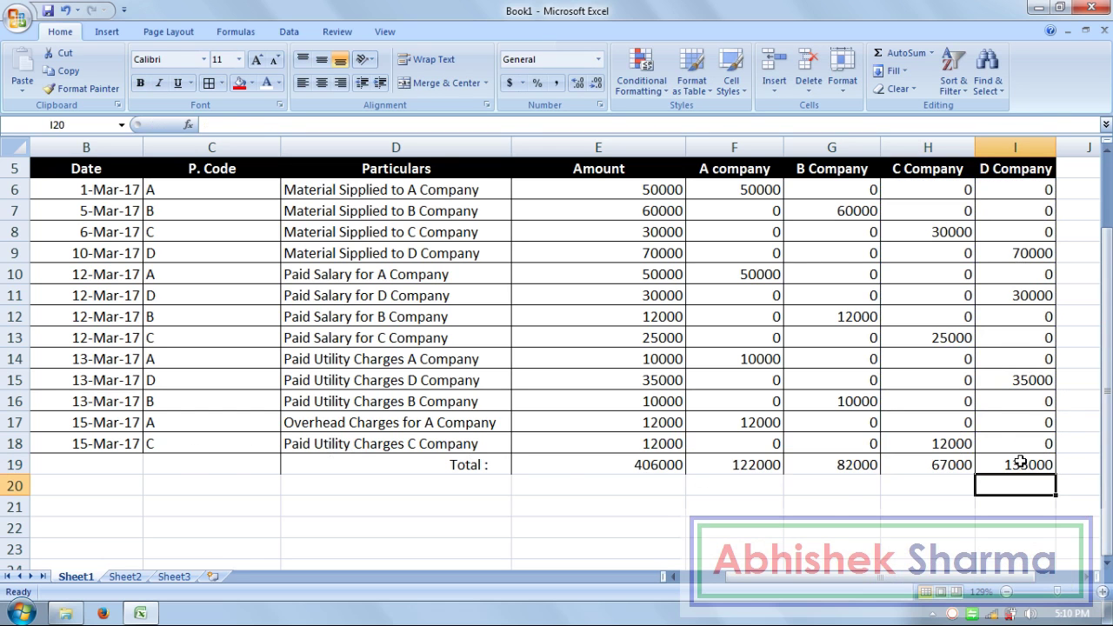
Step: Fill the total cells E19:I19 with standard dark blue and make their figures bold
{"action": "left_click_drag", "start_coordinate": [1000, 464], "coordinate": [40, 464]}
{"action": "left_click", "coordinate": [251, 84]}
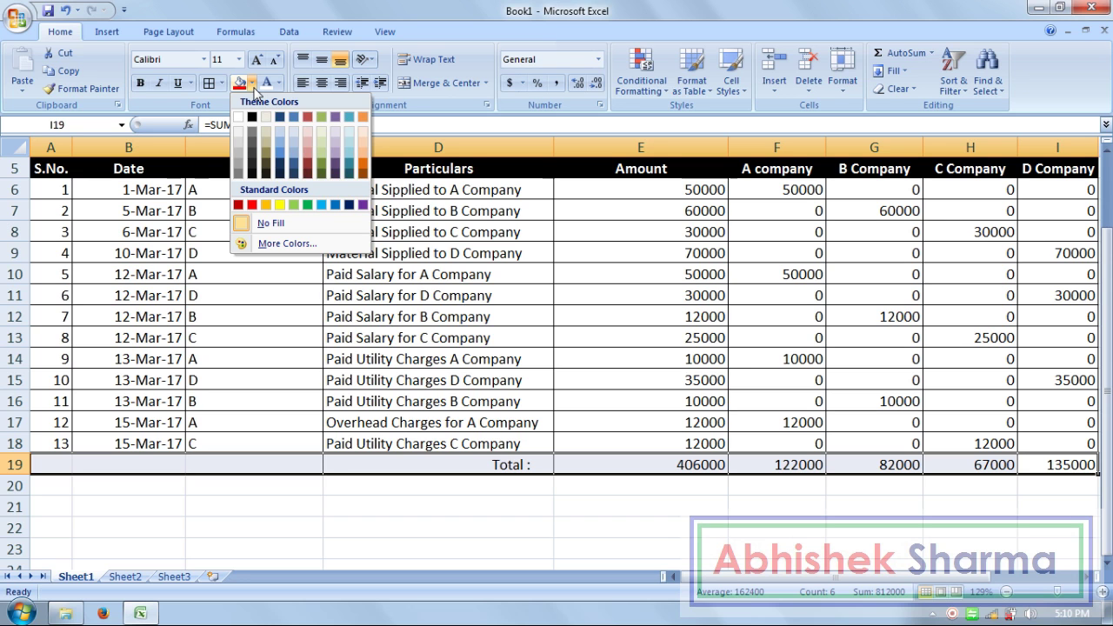
{"action": "left_click_drag", "start_coordinate": [577, 459], "coordinate": [1098, 469]}
{"action": "left_click", "coordinate": [251, 83]}
{"action": "left_click", "coordinate": [350, 205]}
{"action": "left_click", "coordinate": [140, 83]}
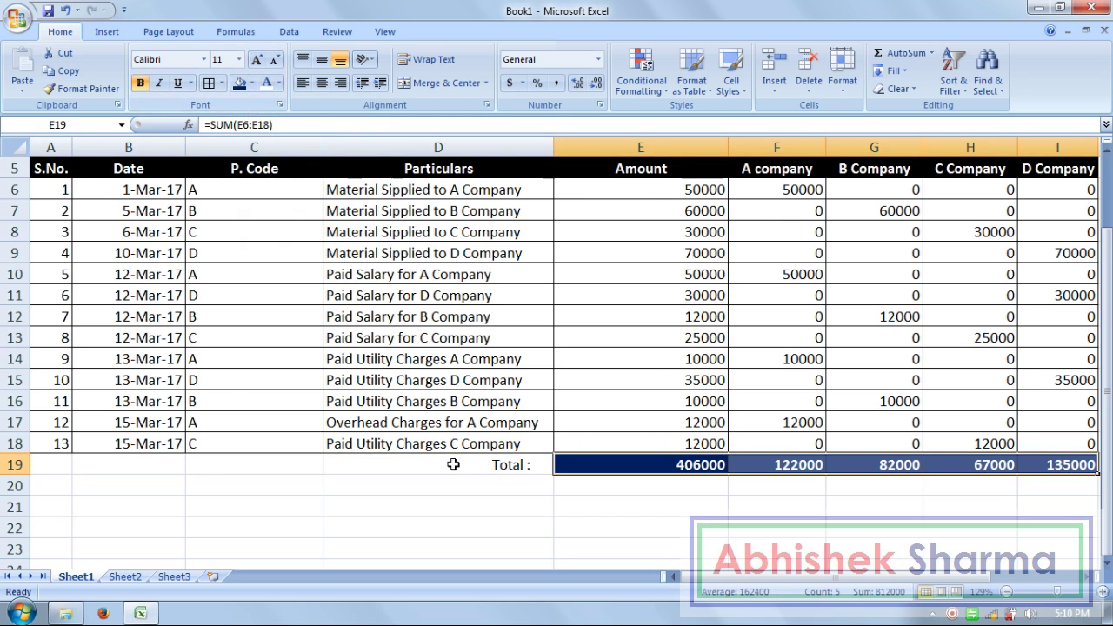
Step: Fill the rest of the total row, A19:D19, with black and make the Total label bold
{"action": "left_click_drag", "start_coordinate": [473, 465], "coordinate": [67, 454]}
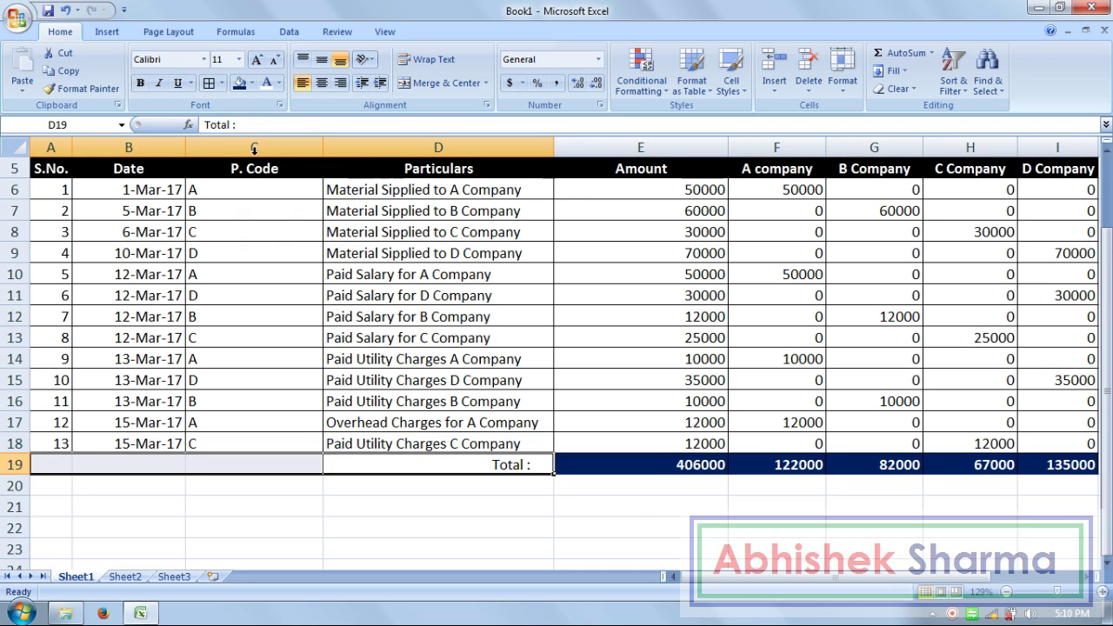
{"action": "left_click", "coordinate": [252, 83]}
{"action": "left_click", "coordinate": [252, 116]}
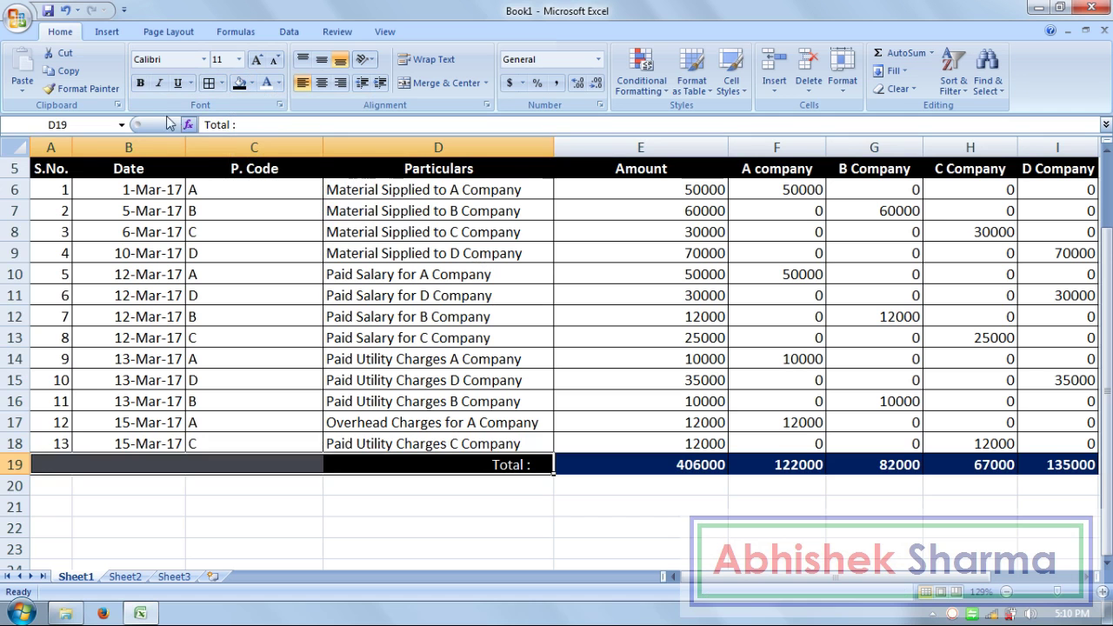
{"action": "left_click", "coordinate": [513, 507]}
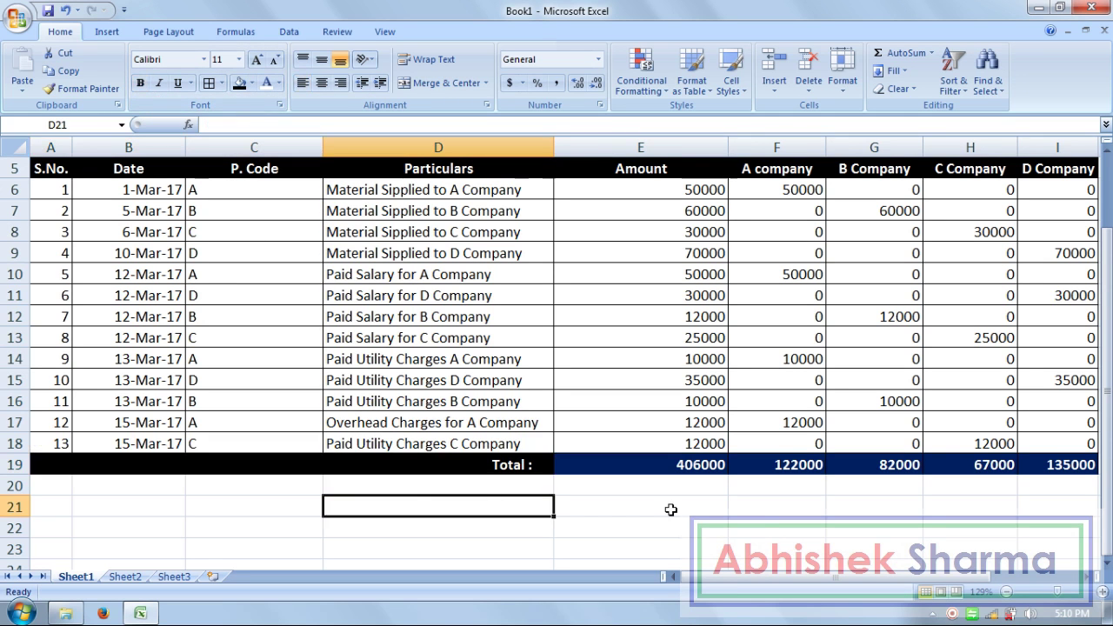
Step: Set the worksheet zoom to 100% so the whole ledger fits in view
{"action": "left_click", "coordinate": [761, 533]}
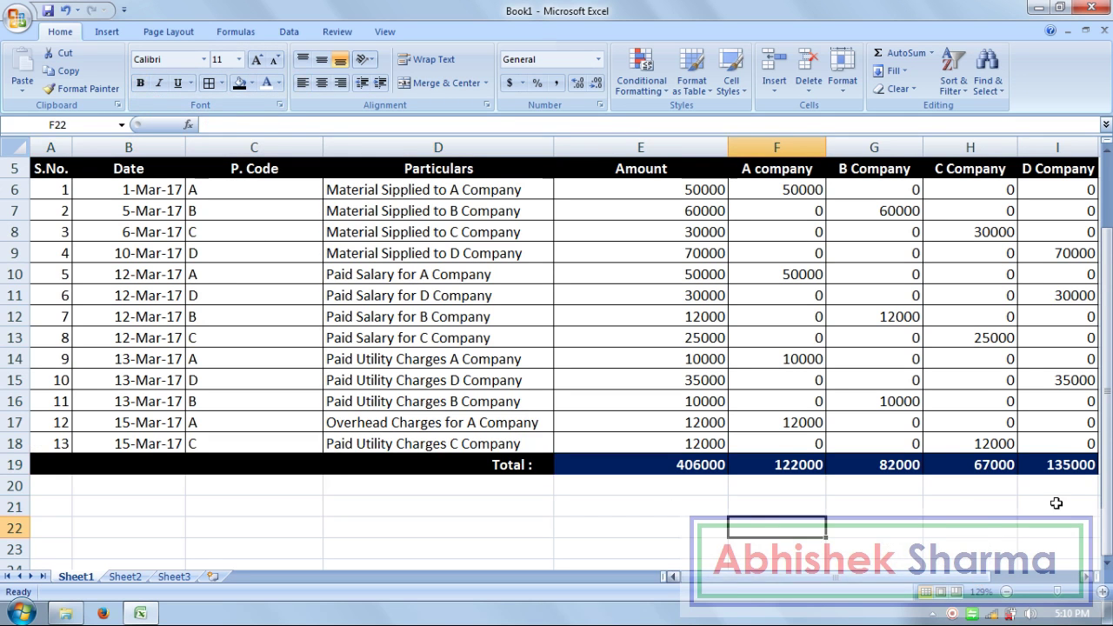
{"action": "left_click_drag", "start_coordinate": [1068, 463], "coordinate": [3, 102]}
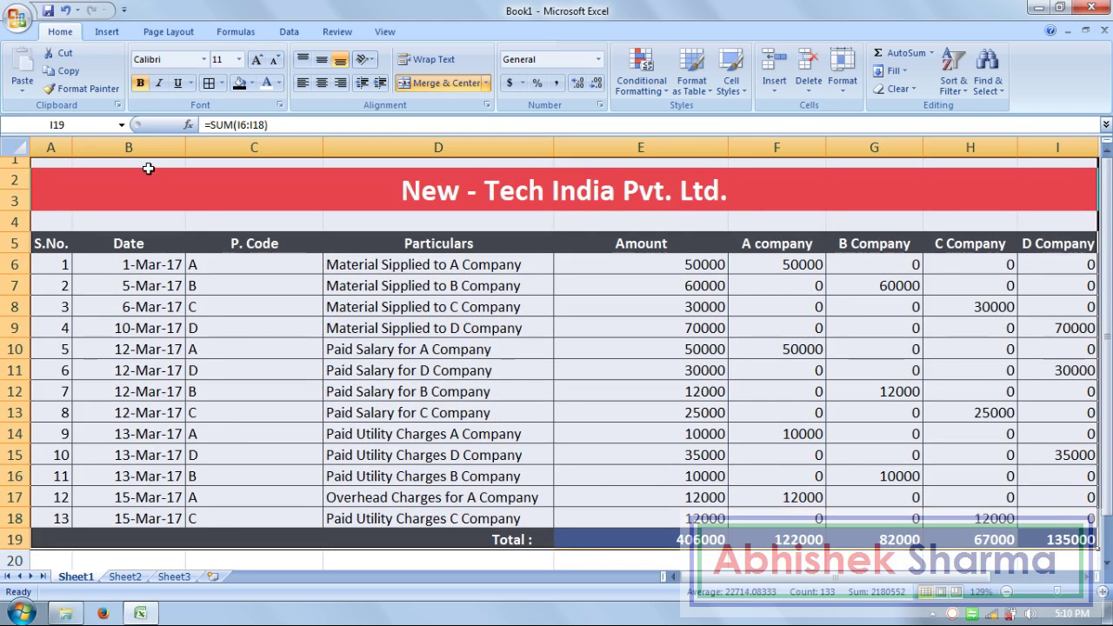
{"action": "left_click", "coordinate": [384, 31]}
{"action": "left_click", "coordinate": [419, 69]}
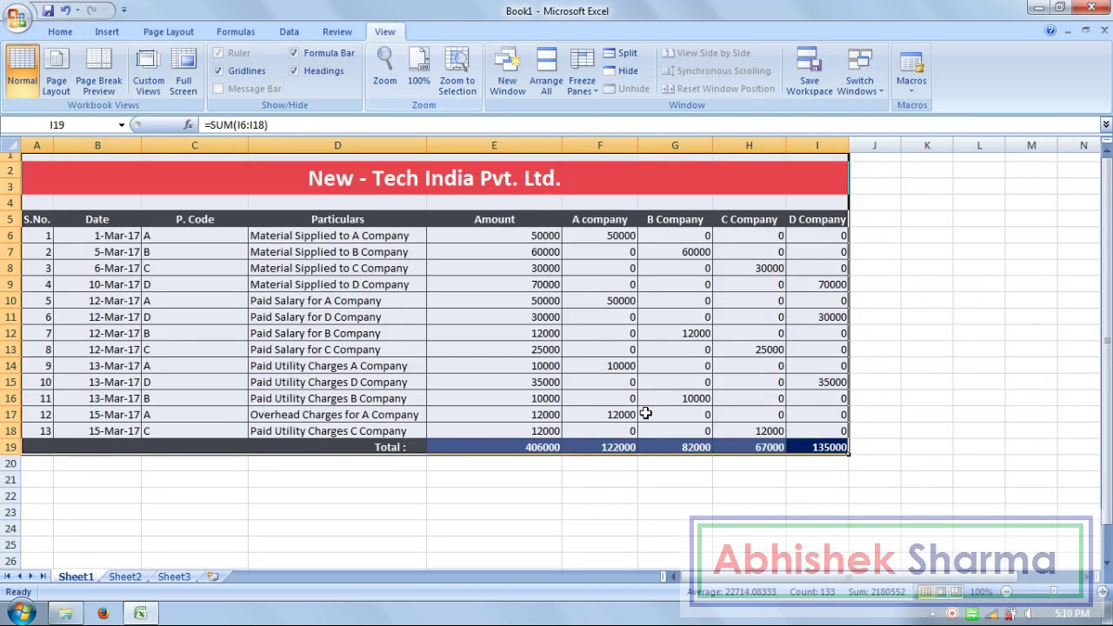
{"action": "left_click", "coordinate": [672, 412]}
{"action": "left_click", "coordinate": [675, 526]}
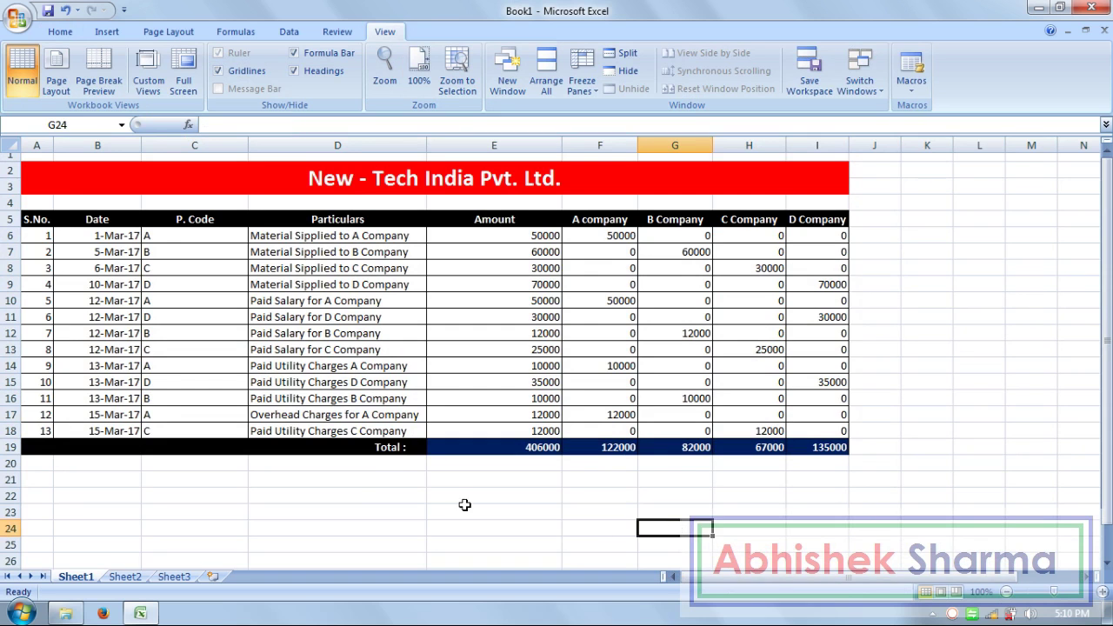
{"action": "left_click", "coordinate": [402, 479]}
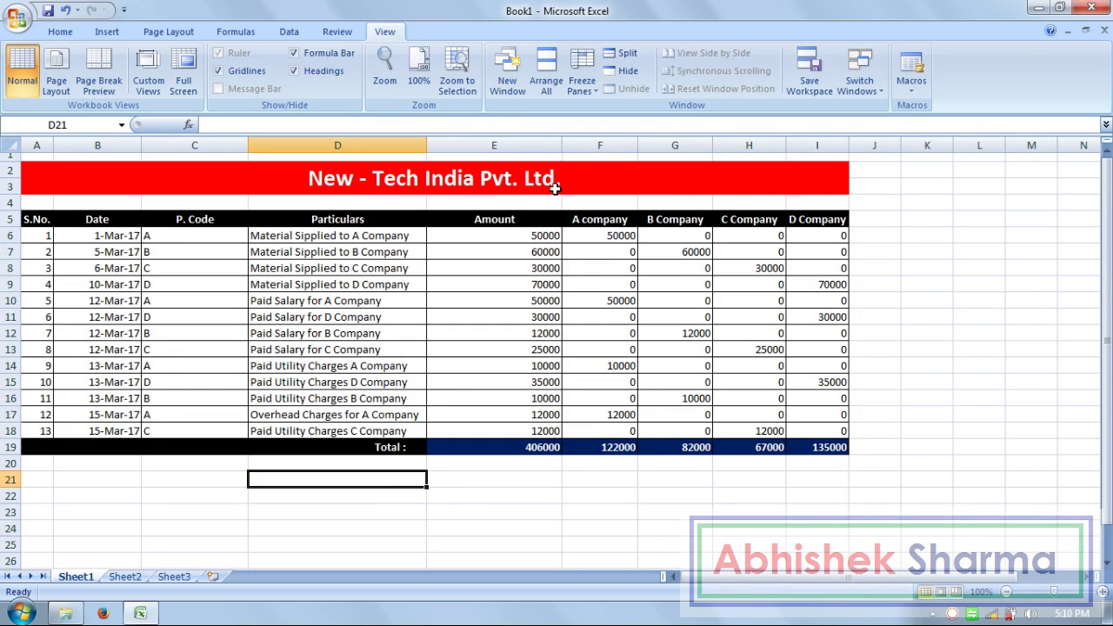
Step: Copy the A to D company headings from F5:I5 and paste them transposed into D21:D24
{"action": "left_click_drag", "start_coordinate": [606, 217], "coordinate": [818, 219]}
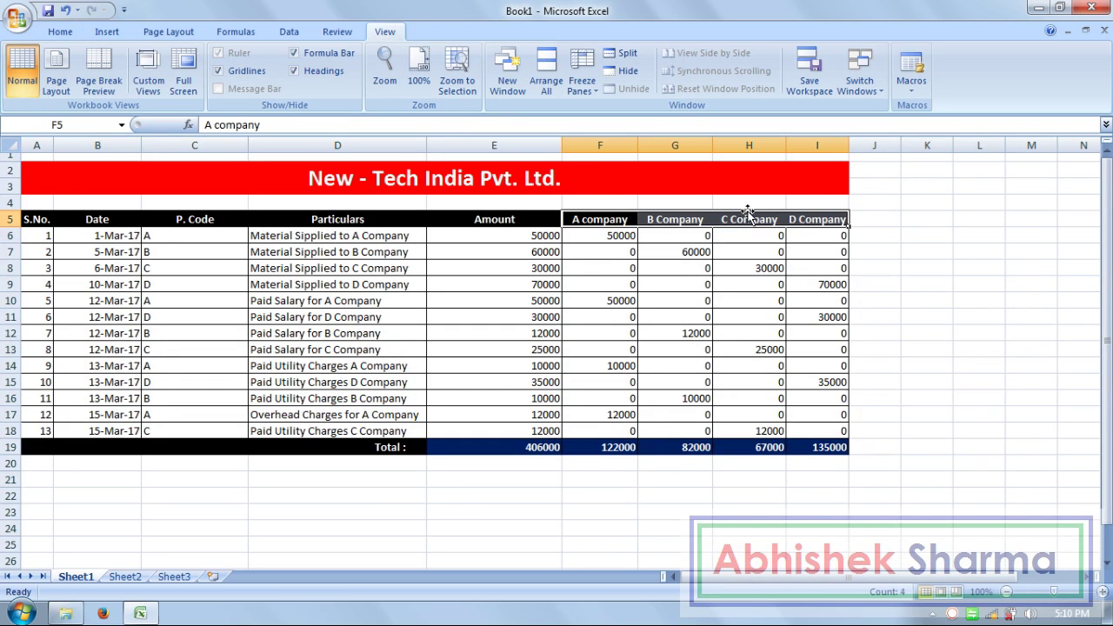
{"action": "left_click", "coordinate": [54, 32]}
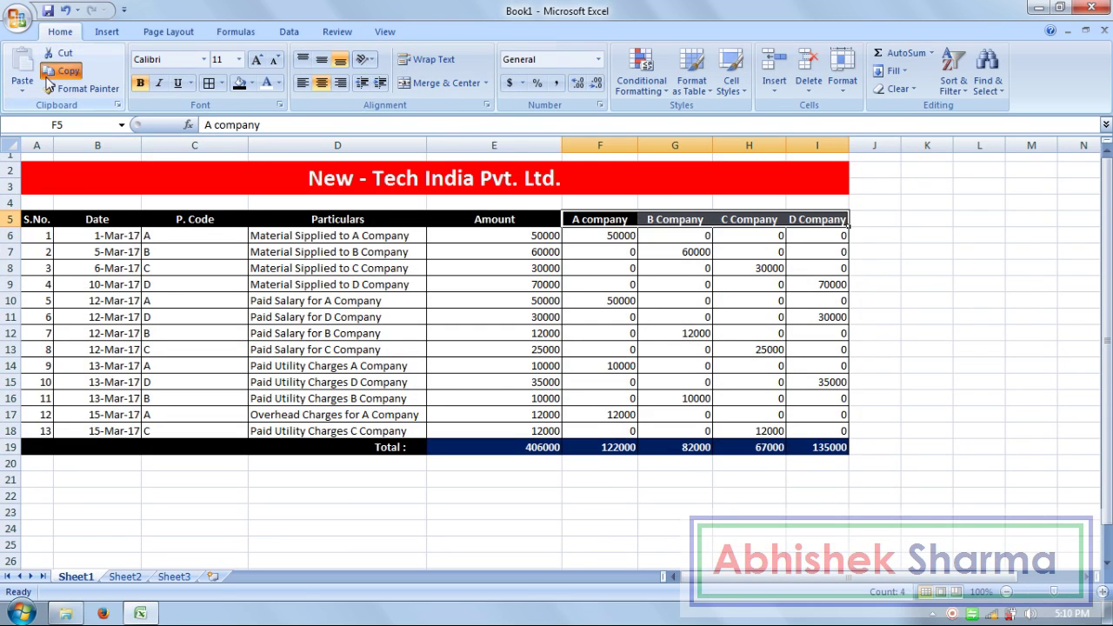
{"action": "left_click", "coordinate": [64, 70]}
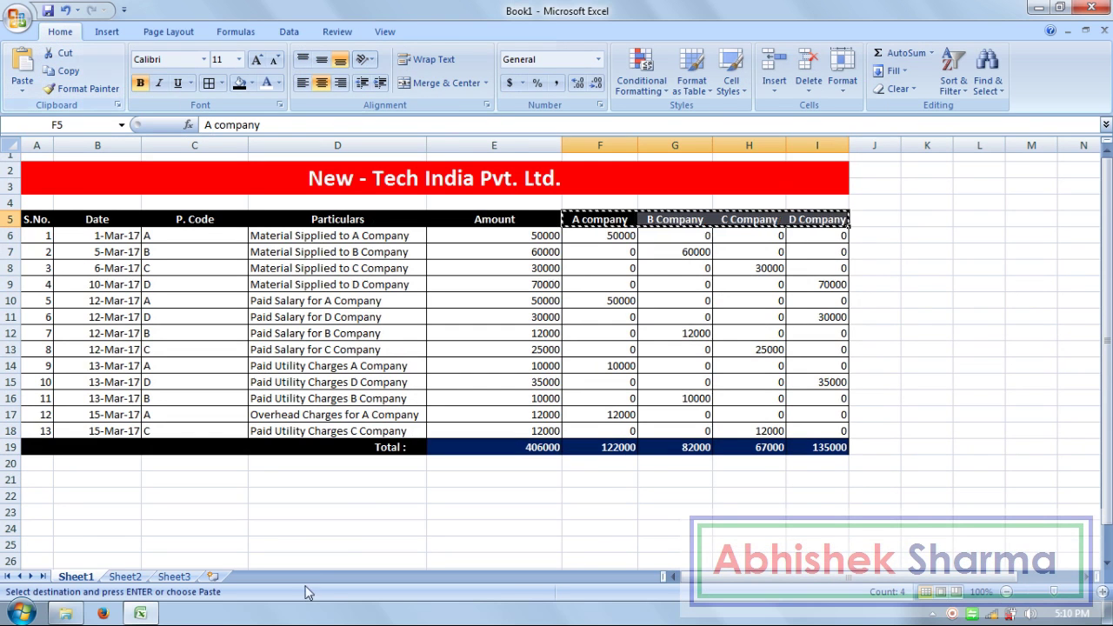
{"action": "left_click", "coordinate": [405, 481]}
{"action": "right_click", "coordinate": [406, 481]}
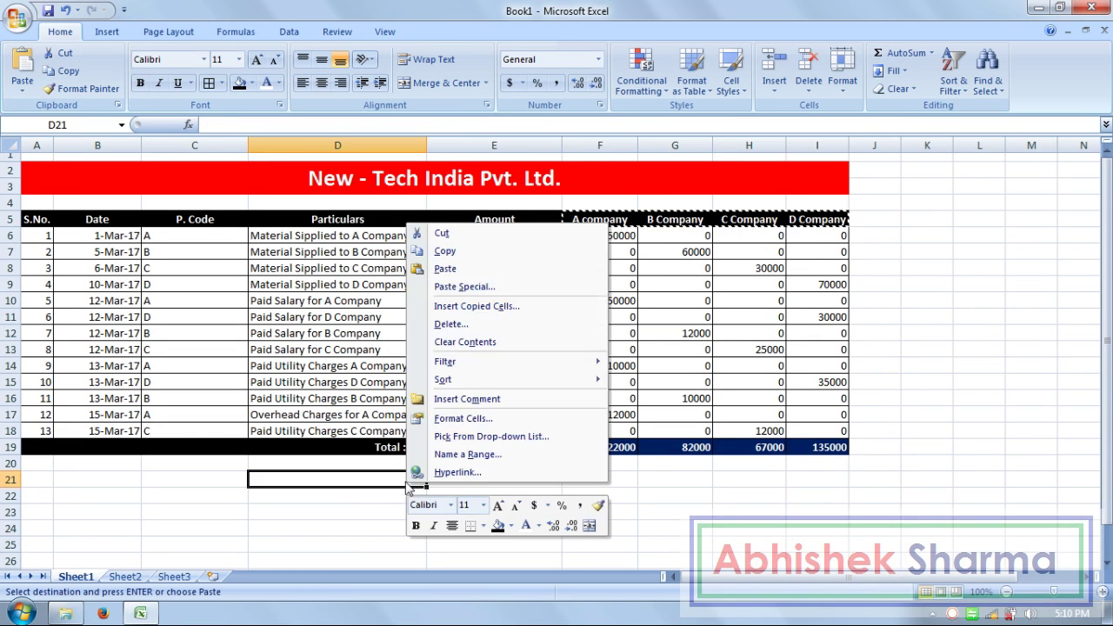
{"action": "left_click", "coordinate": [493, 288]}
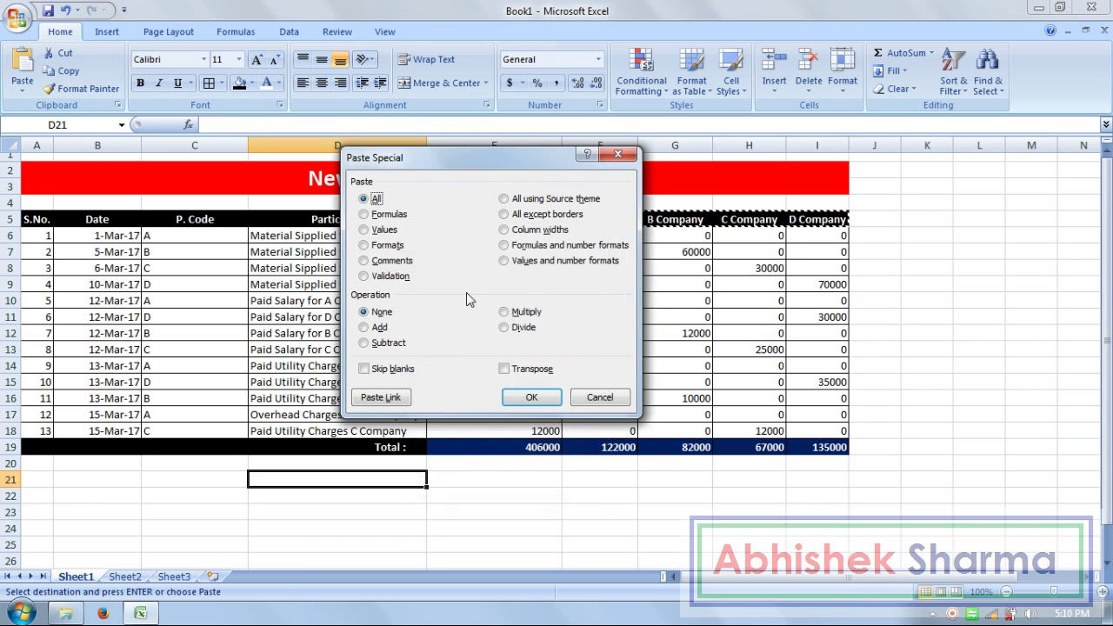
{"action": "left_click", "coordinate": [524, 374]}
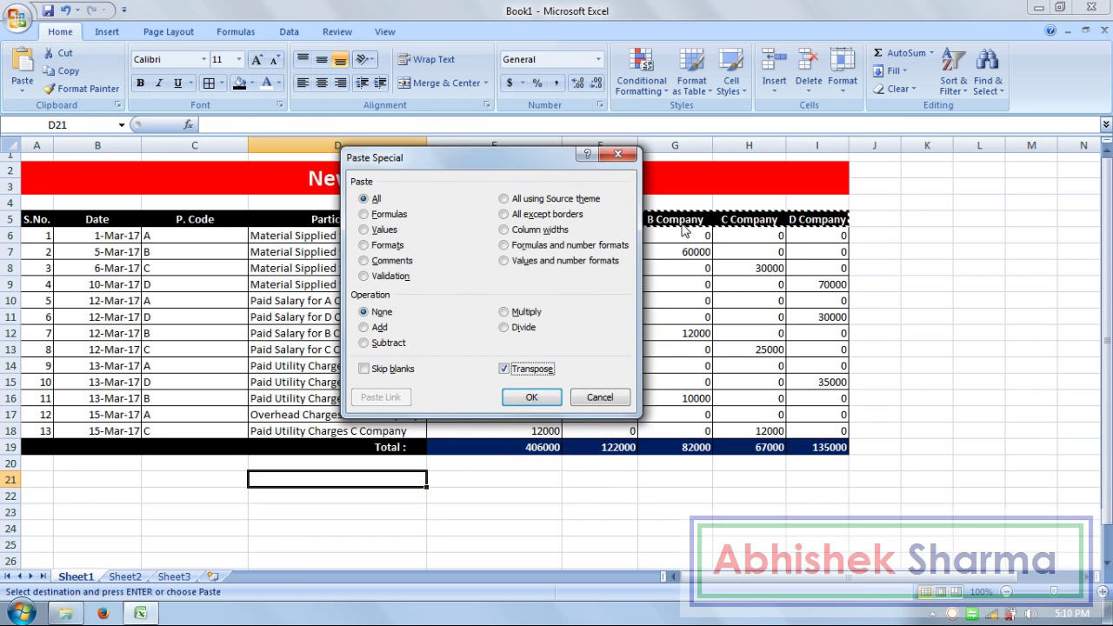
{"action": "left_click", "coordinate": [531, 398]}
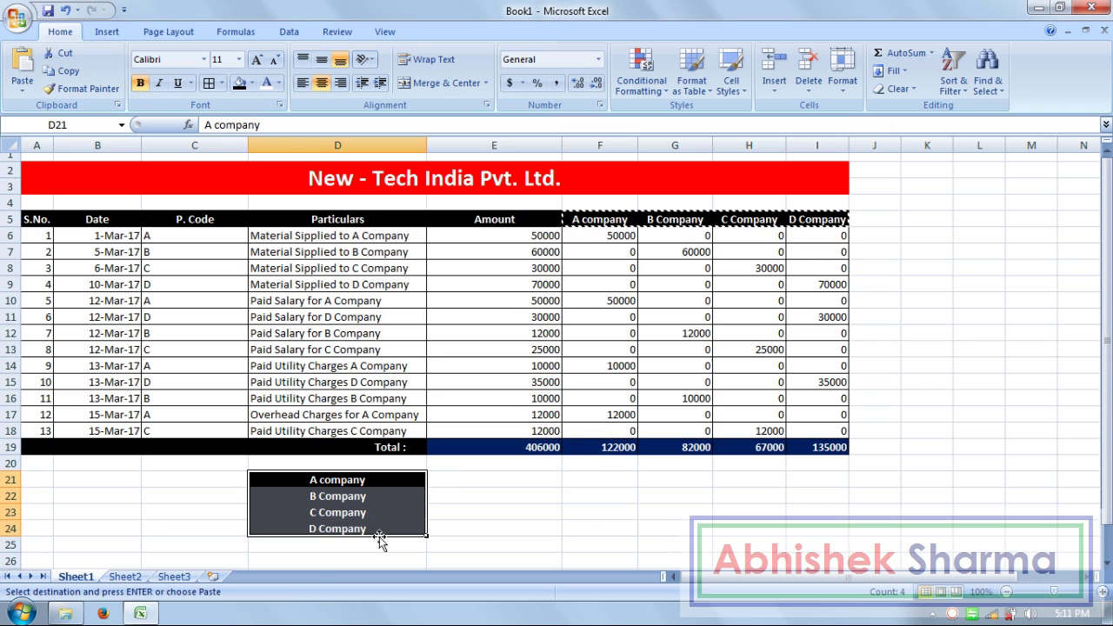
Step: Try linking the A company amount in E21 to E19 and the B Company amount in E22 to F19
{"action": "left_click", "coordinate": [447, 476]}
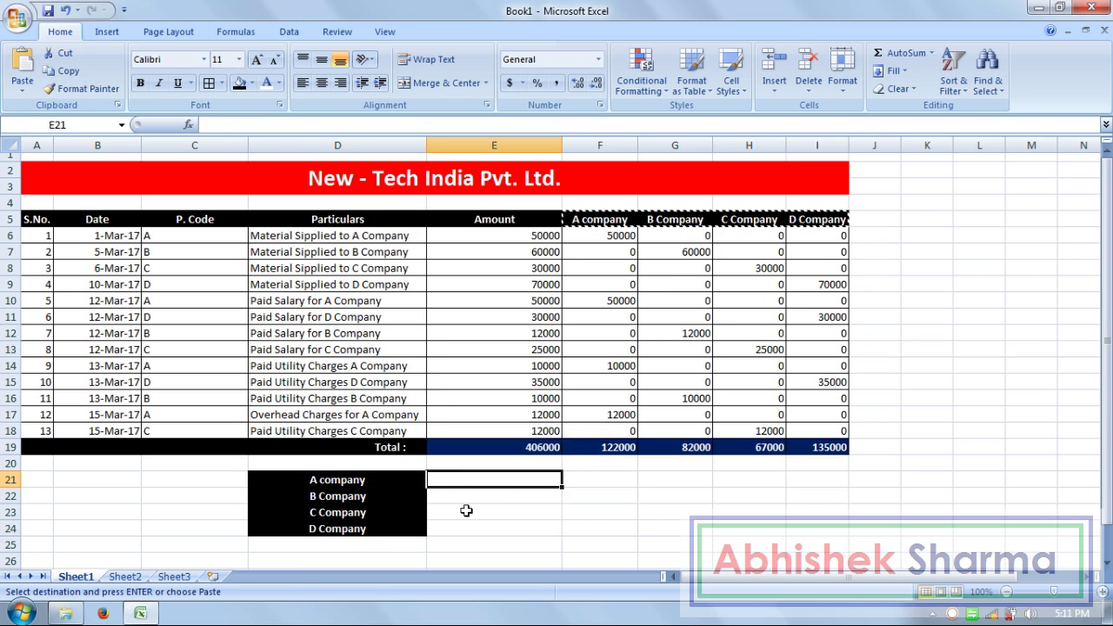
{"action": "type", "text": "="}
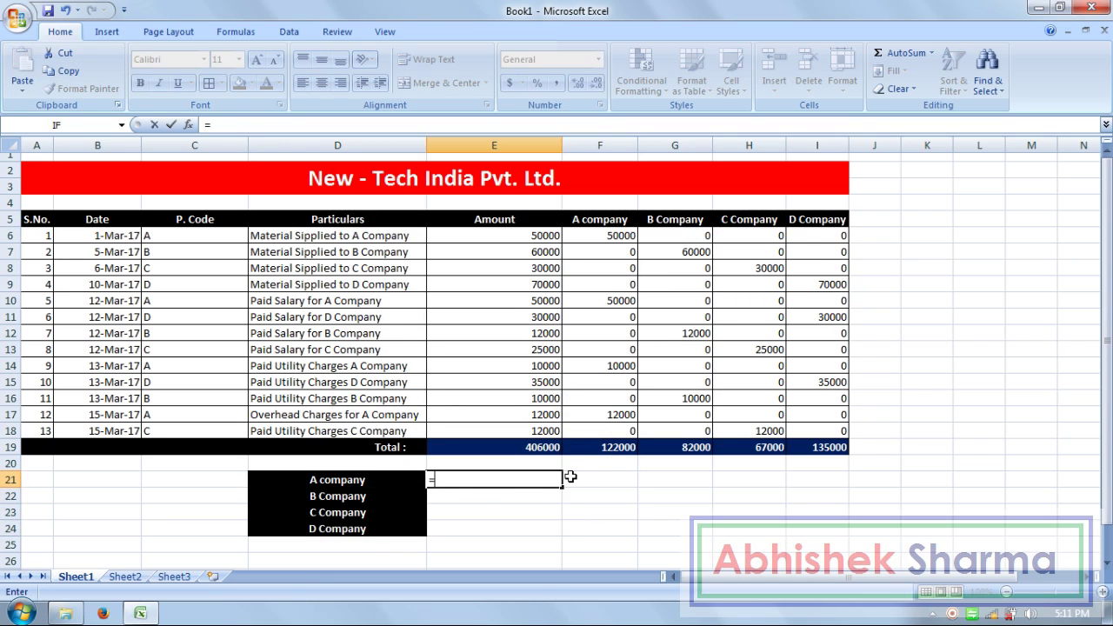
{"action": "left_click", "coordinate": [541, 446]}
{"action": "key", "text": "Return"}
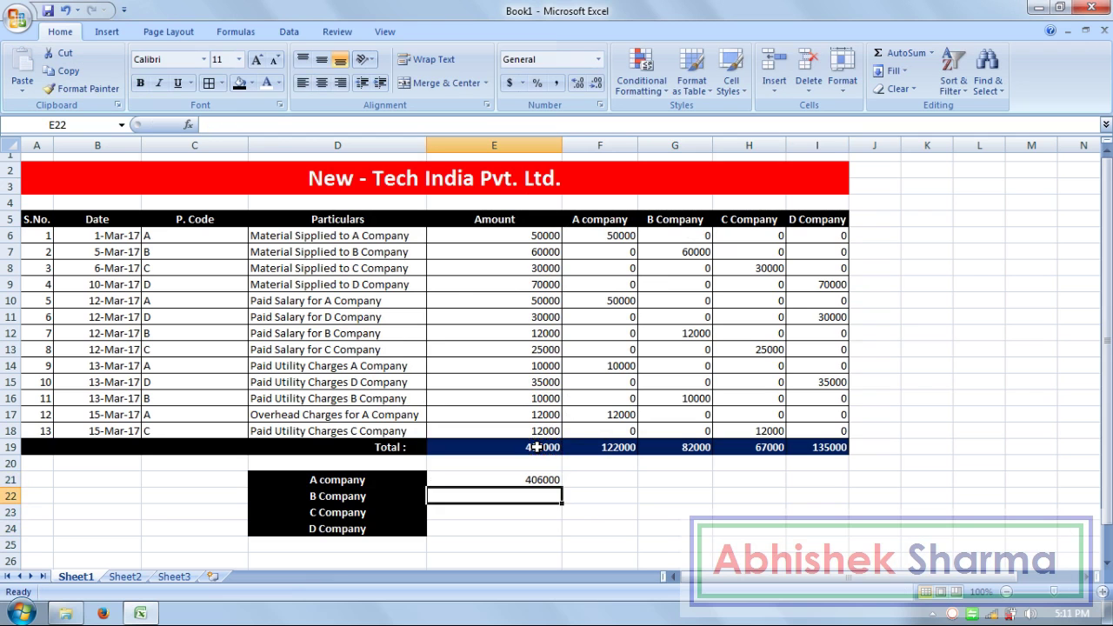
{"action": "type", "text": "="}
{"action": "left_click", "coordinate": [589, 447]}
{"action": "key", "text": "Return"}
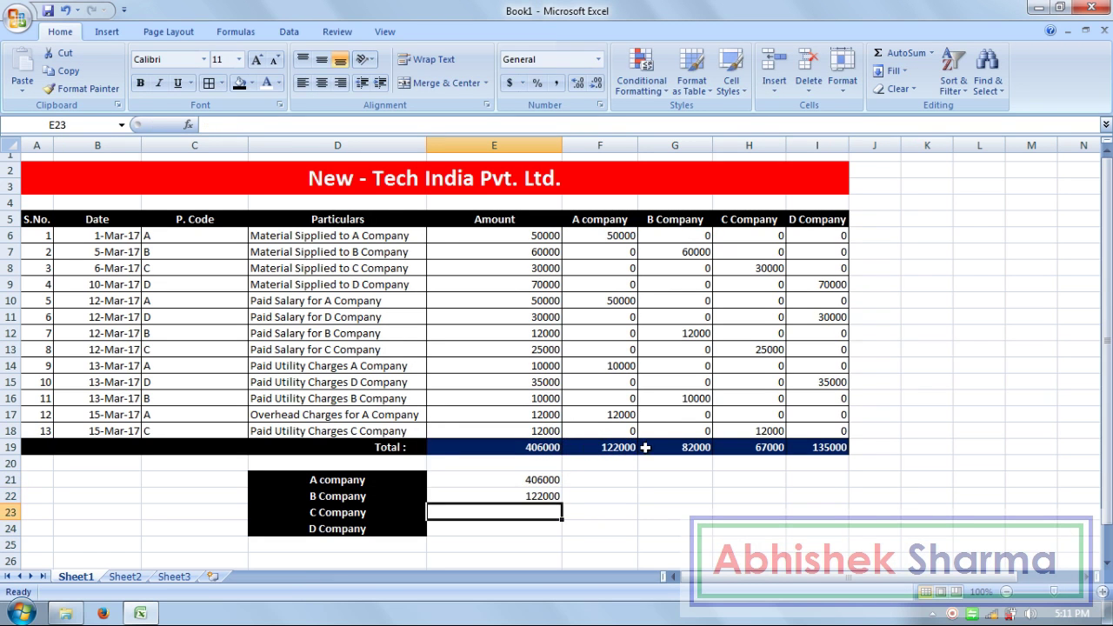
{"action": "type", "text": "="}
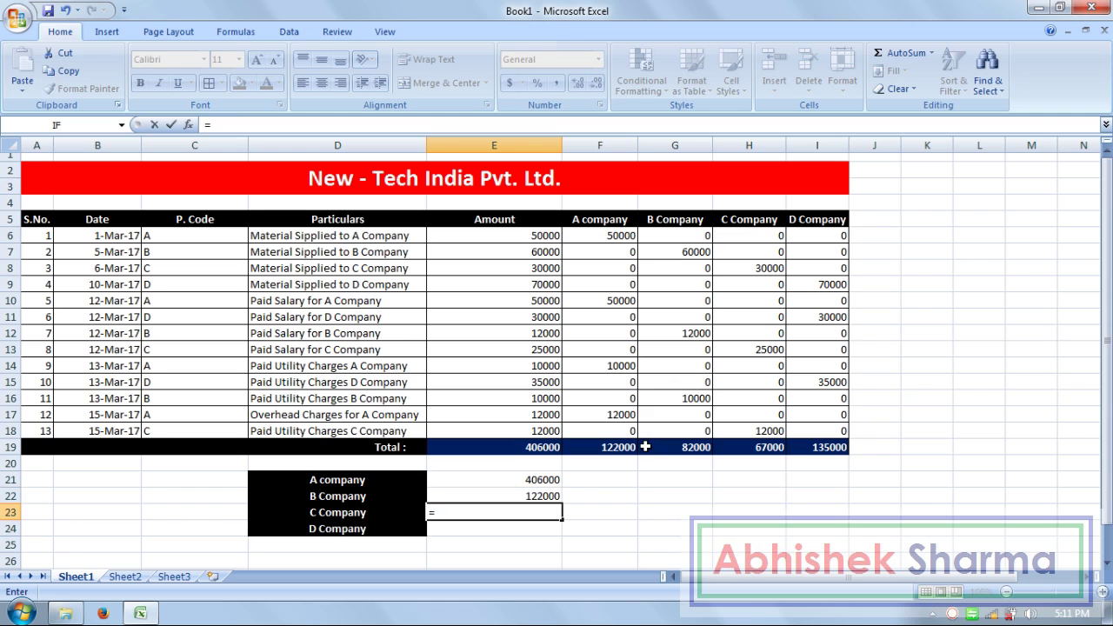
{"action": "key", "text": "Escape"}
{"action": "key", "text": "Escape"}
Step: Clear the linked amounts from E21:E22
{"action": "key", "text": "Up"}
{"action": "key", "text": "Up"}
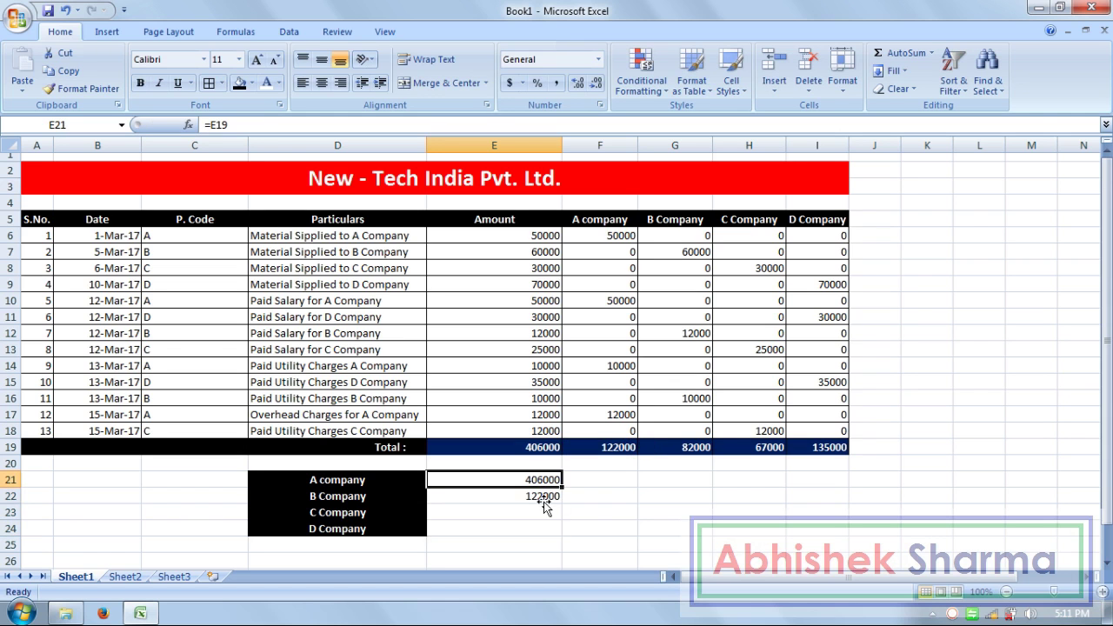
{"action": "key", "text": "shift+Down"}
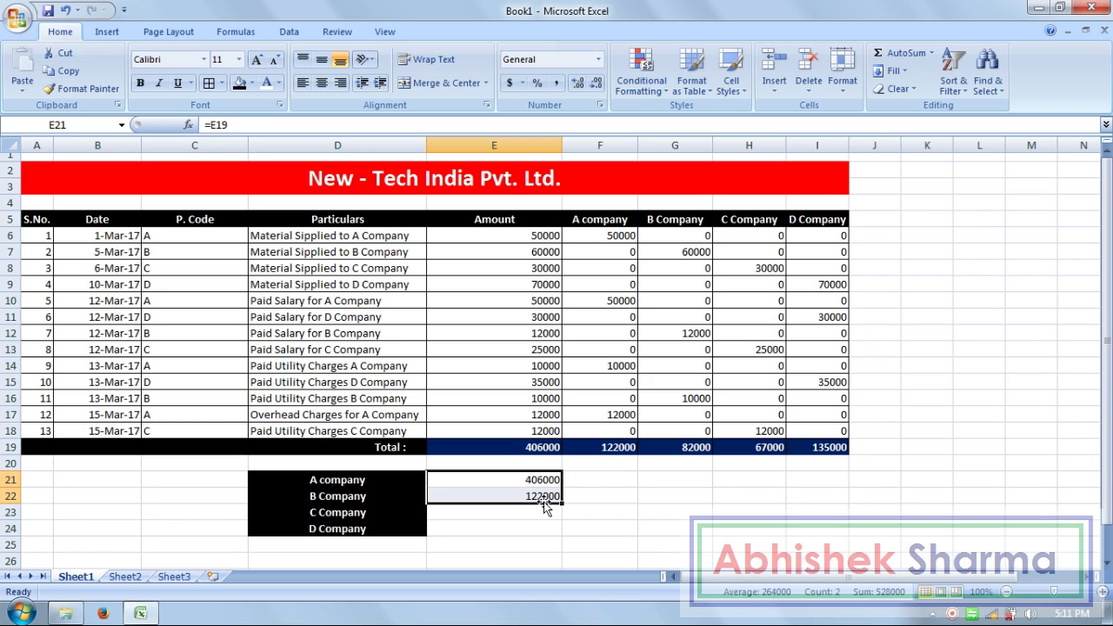
{"action": "key", "text": "Delete"}
{"action": "key", "text": "Up"}
{"action": "key", "text": "Down"}
Step: Link the A company amount in E21 to =F19 and the B Company amount in E22 to =G19
{"action": "type", "text": "="}
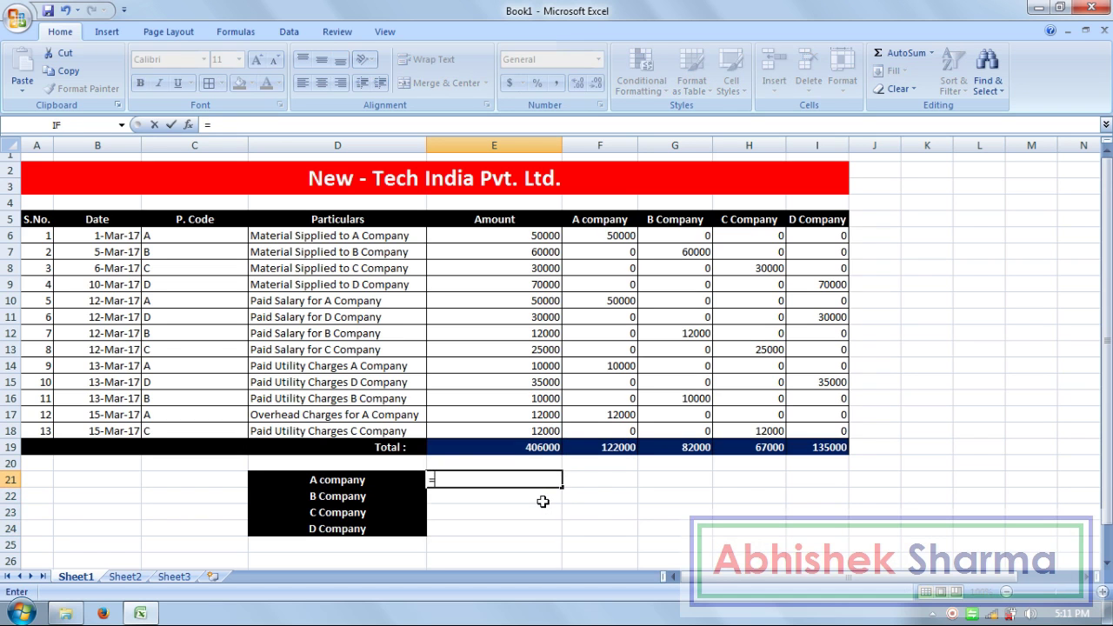
{"action": "left_click", "coordinate": [601, 451]}
{"action": "key", "text": "Return"}
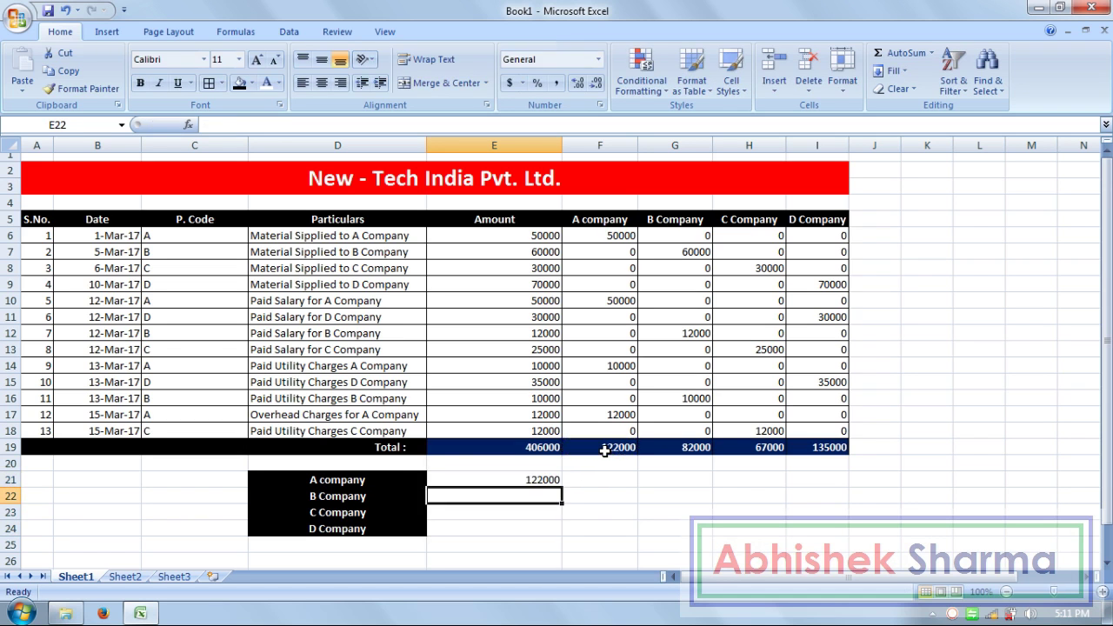
{"action": "type", "text": "="}
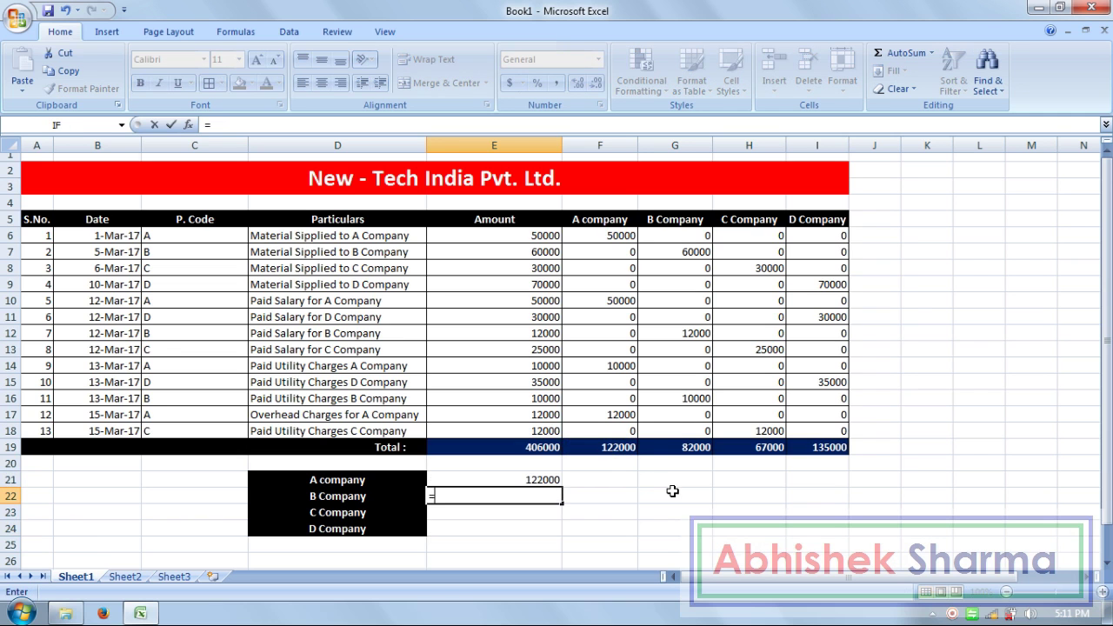
{"action": "left_click", "coordinate": [682, 446]}
{"action": "key", "text": "Return"}
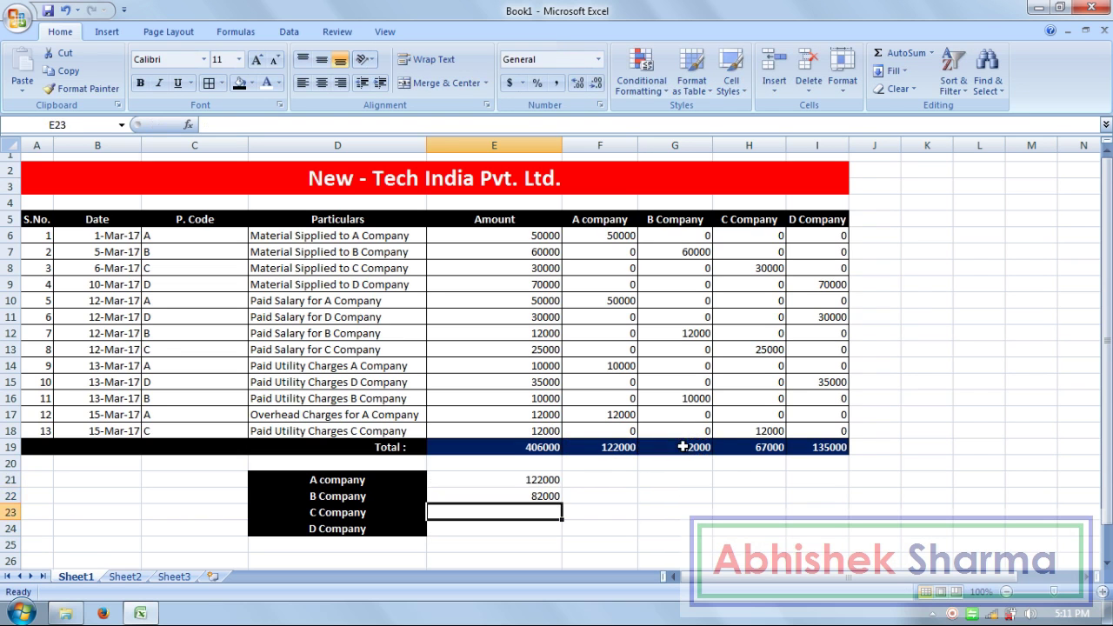
Step: Link the C Company amount in E23 to =H19 and the D Company amount in E24 to =I19
{"action": "type", "text": "="}
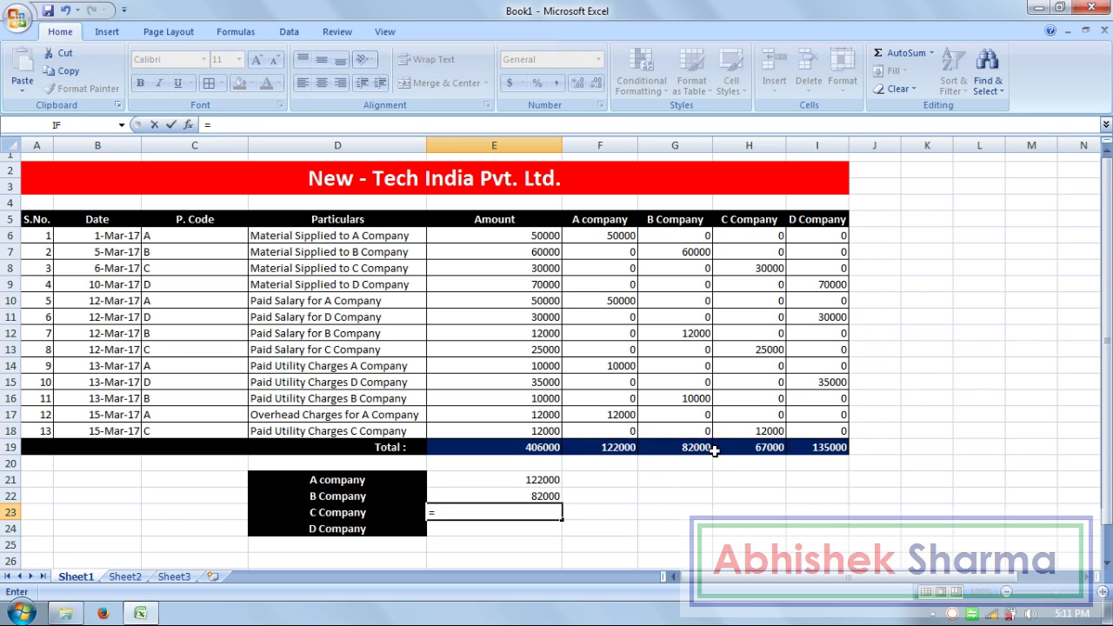
{"action": "left_click", "coordinate": [740, 447]}
{"action": "key", "text": "Return"}
{"action": "type", "text": "="}
{"action": "left_click", "coordinate": [796, 447]}
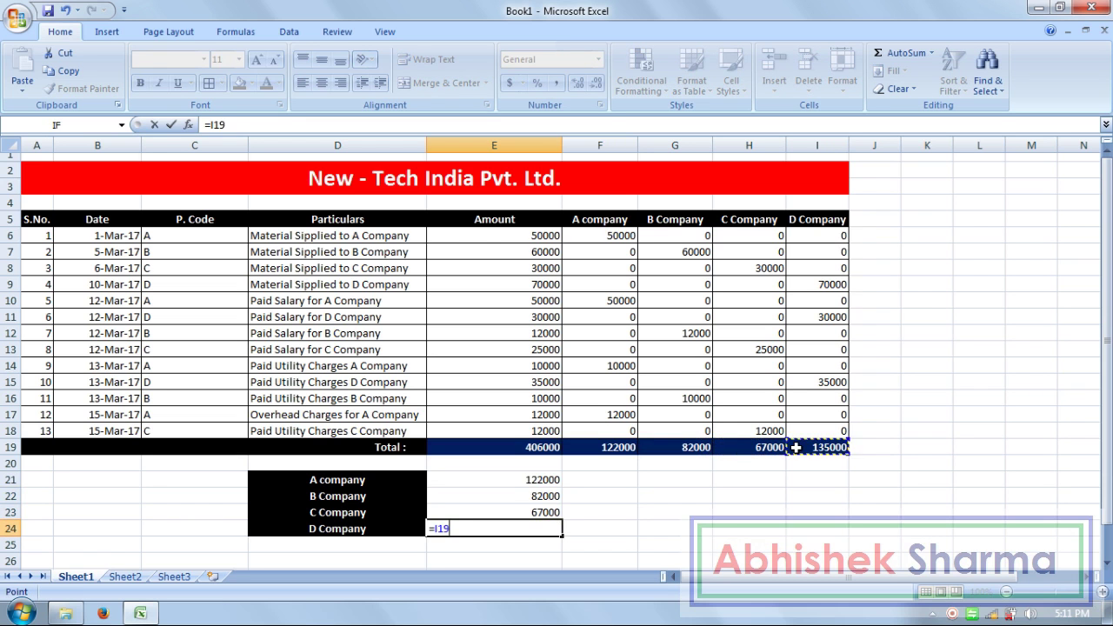
{"action": "key", "text": "Return"}
Step: Apply all borders to the company summary block D21:E24
{"action": "left_click_drag", "start_coordinate": [374, 484], "coordinate": [496, 524]}
{"action": "left_click", "coordinate": [211, 87]}
{"action": "left_click", "coordinate": [644, 546]}
Step: Center the summary amounts in E21:E24 and make them bold
{"action": "left_click", "coordinate": [503, 480]}
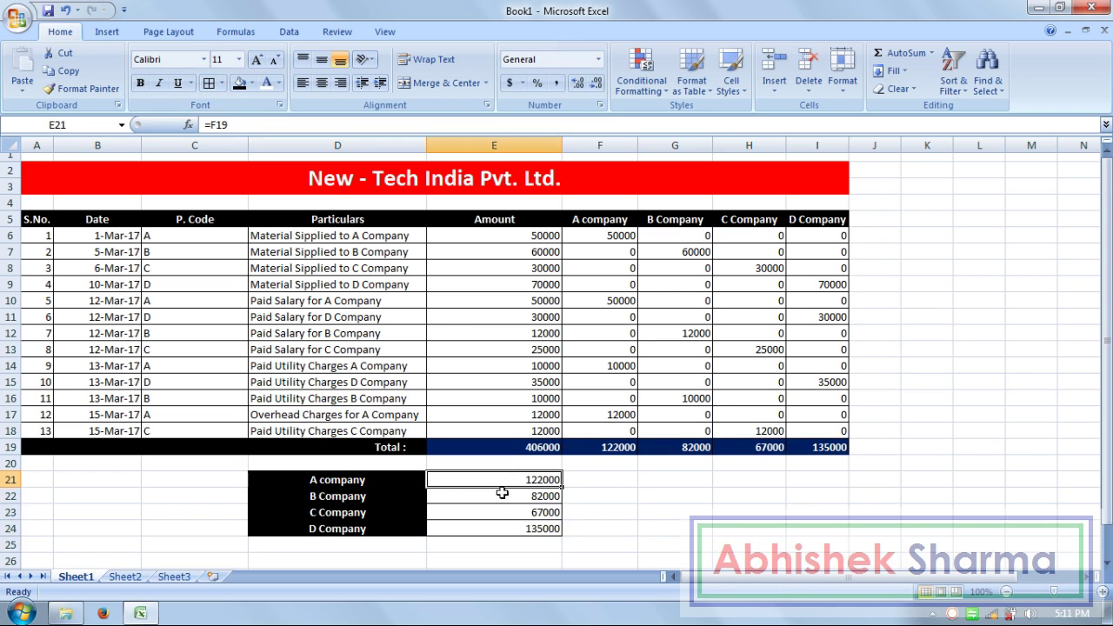
{"action": "left_click_drag", "start_coordinate": [502, 480], "coordinate": [505, 524]}
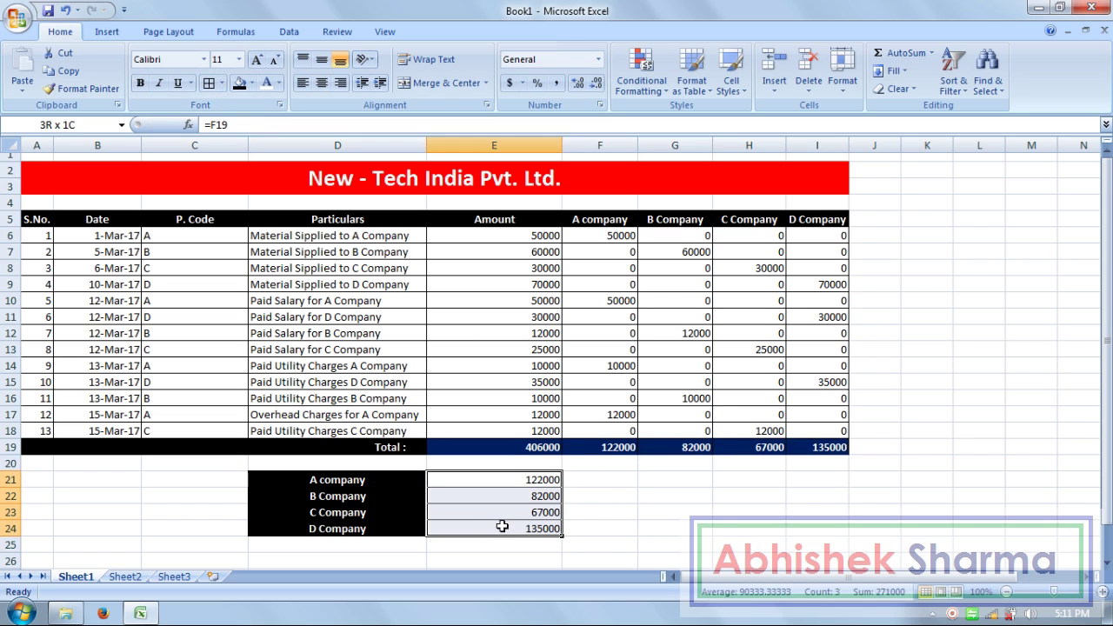
{"action": "left_click", "coordinate": [321, 84]}
{"action": "left_click", "coordinate": [140, 83]}
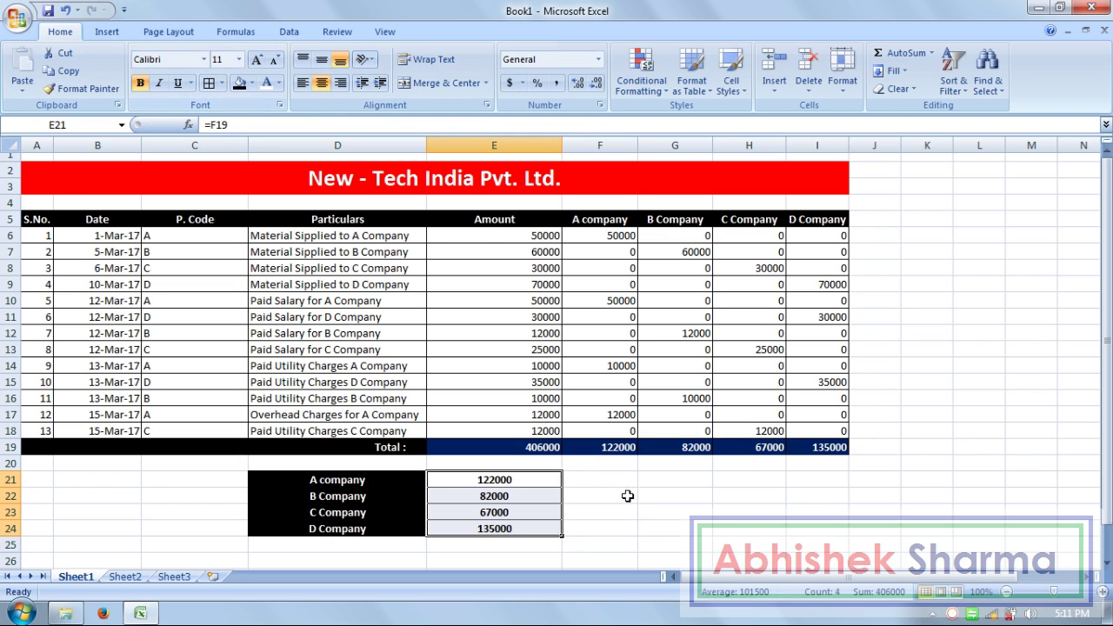
{"action": "left_click", "coordinate": [608, 495]}
Step: Center the contents of the ledger table A5:I19 horizontally
{"action": "left_click_drag", "start_coordinate": [808, 446], "coordinate": [35, 220]}
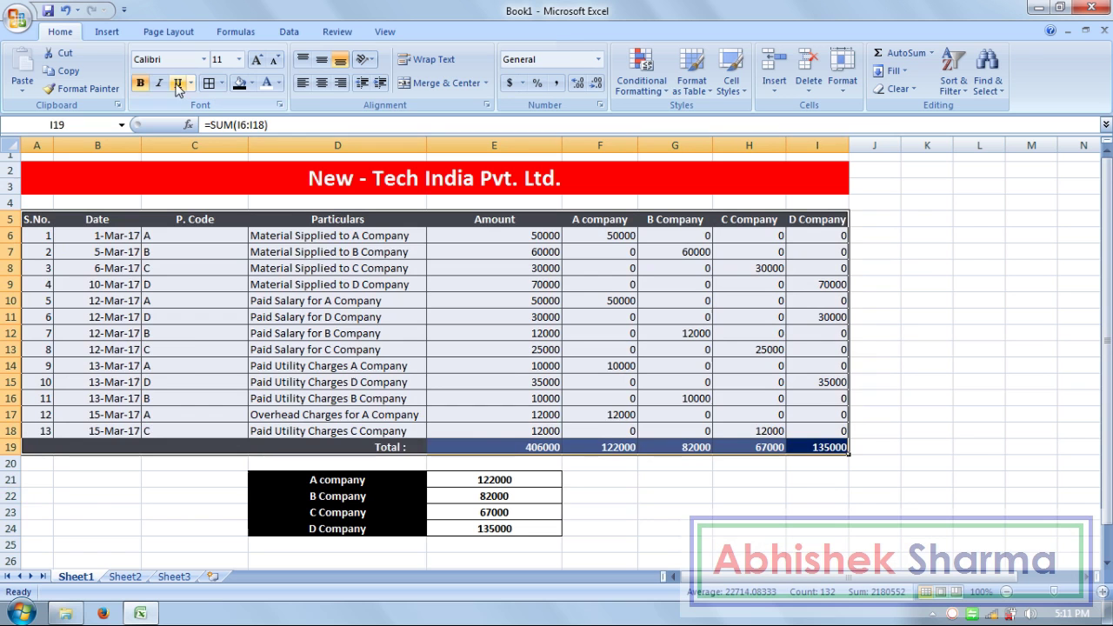
{"action": "left_click", "coordinate": [322, 83]}
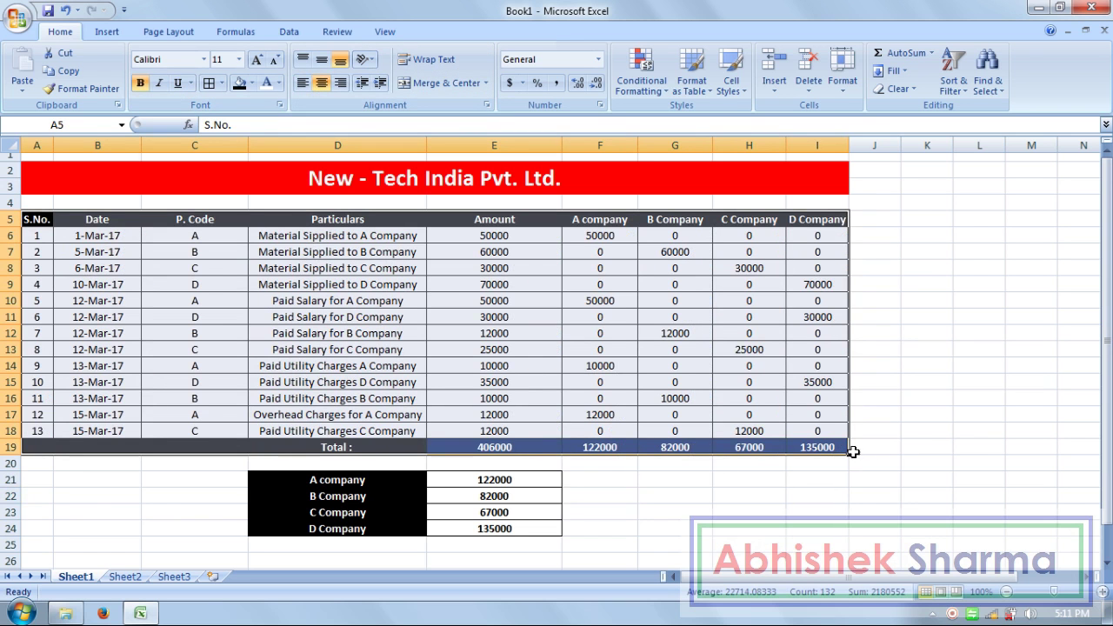
{"action": "left_click", "coordinate": [512, 252]}
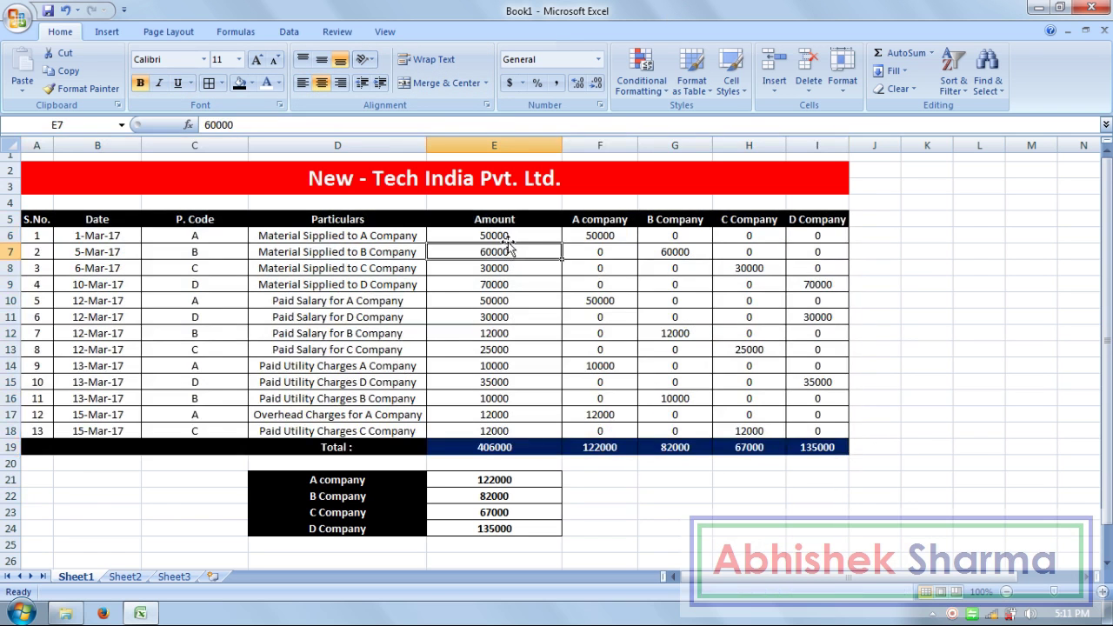
Step: Apply the comma style number format to the ledger amounts and totals in E6:I19
{"action": "left_click_drag", "start_coordinate": [502, 235], "coordinate": [809, 448]}
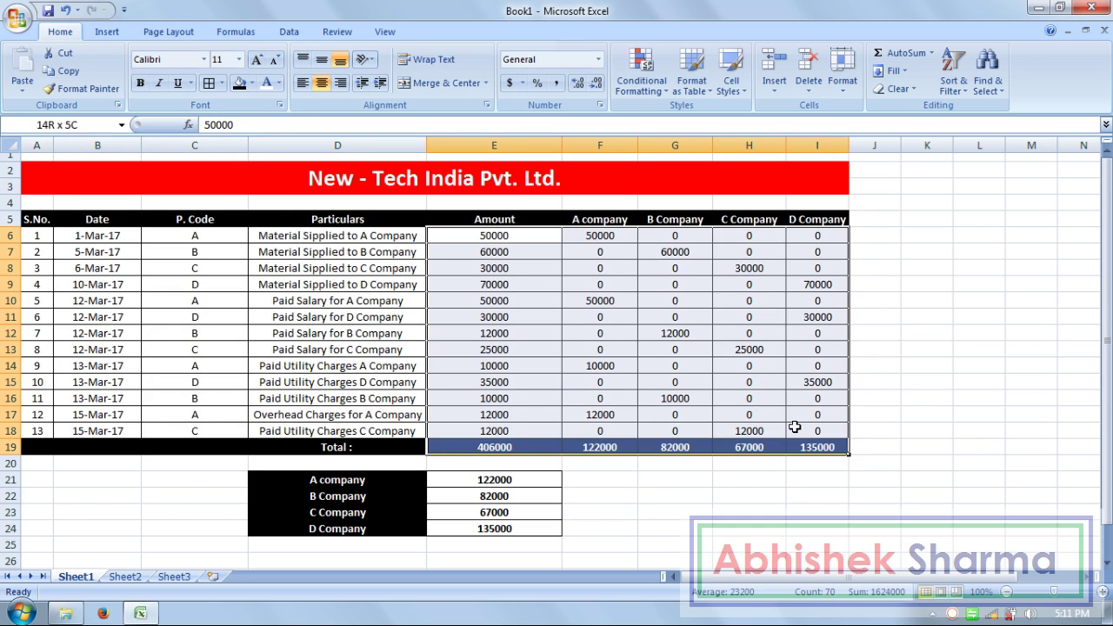
{"action": "left_click", "coordinate": [556, 83]}
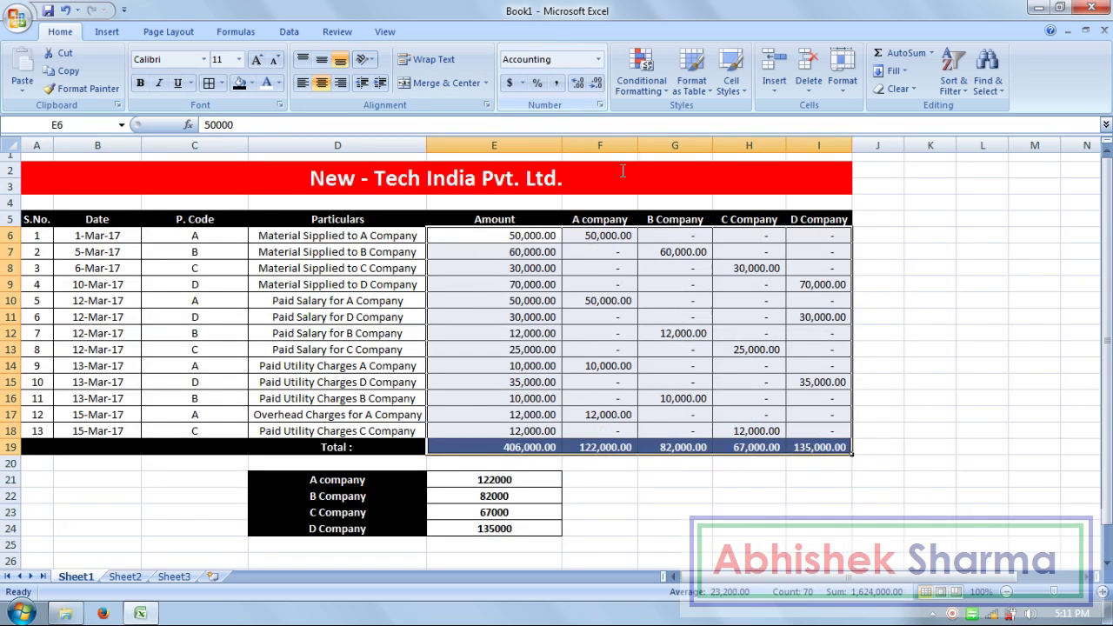
{"action": "left_click", "coordinate": [963, 414]}
Step: Apply the comma style number format to the company summary amounts in E21:E24
{"action": "left_click", "coordinate": [672, 526]}
{"action": "left_click_drag", "start_coordinate": [540, 488], "coordinate": [526, 527]}
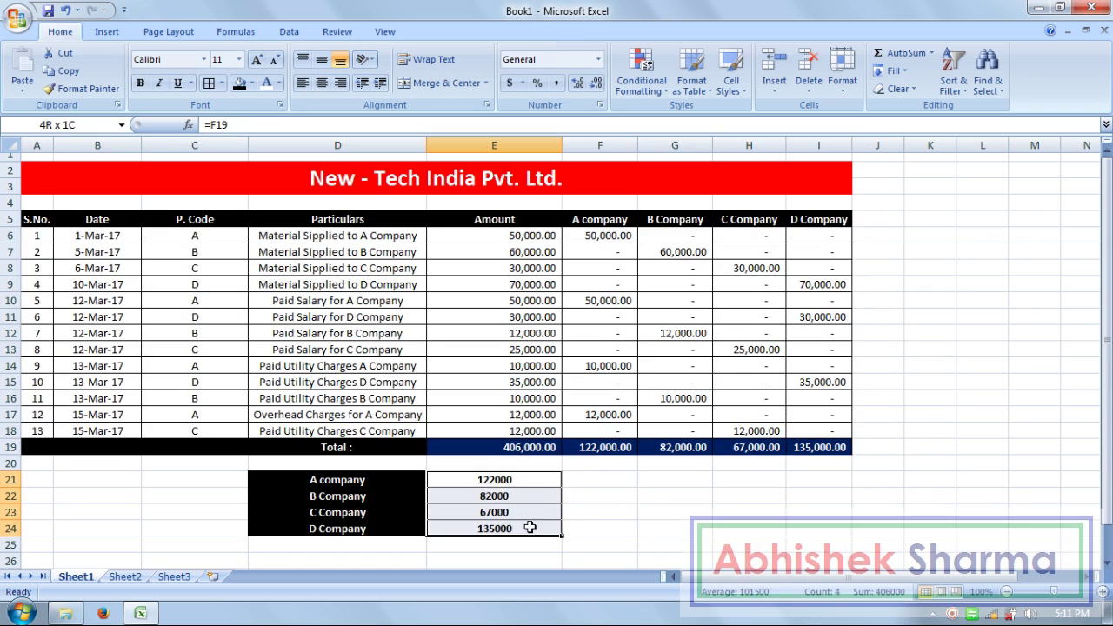
{"action": "left_click", "coordinate": [556, 82]}
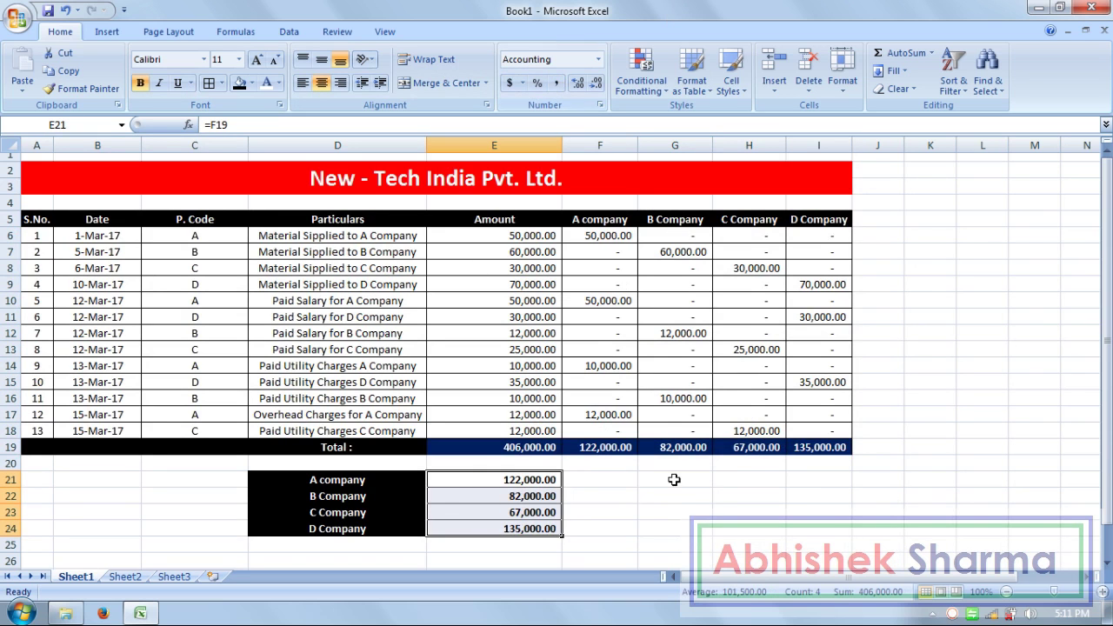
Step: Try to horizontally center the summary amounts in E21:E24 and the ledger table contents in A5:I19
{"action": "left_click", "coordinate": [319, 84]}
{"action": "left_click", "coordinate": [321, 64]}
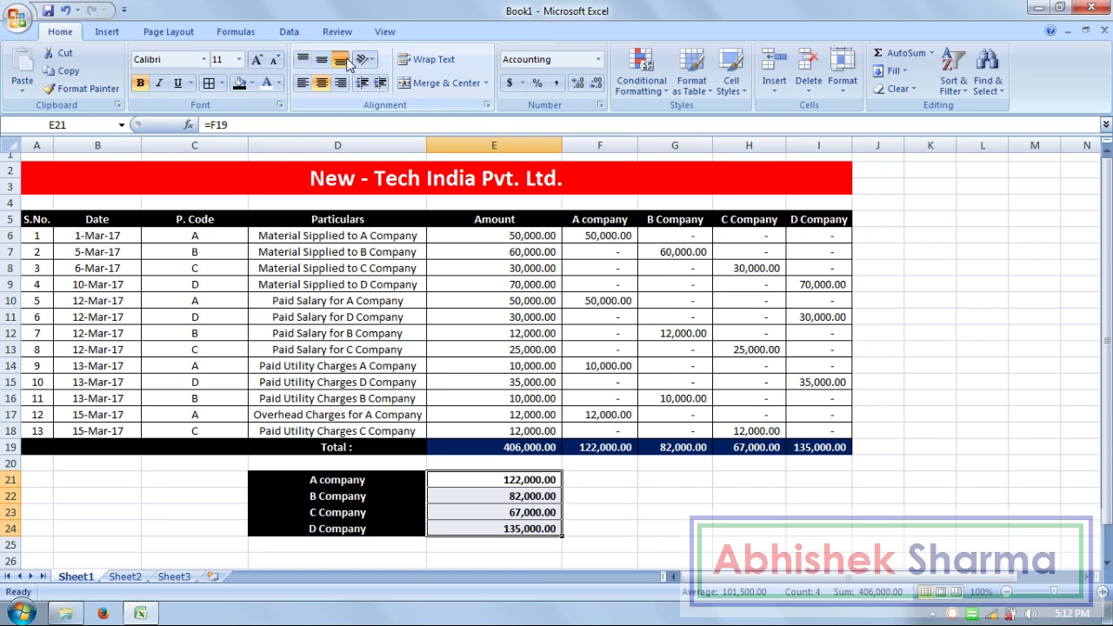
{"action": "left_click", "coordinate": [671, 514]}
{"action": "left_click_drag", "start_coordinate": [547, 479], "coordinate": [530, 528]}
{"action": "left_click_drag", "start_coordinate": [794, 450], "coordinate": [37, 220]}
{"action": "left_click", "coordinate": [323, 85]}
{"action": "left_click", "coordinate": [324, 84]}
{"action": "left_click", "coordinate": [577, 336]}
Step: AutoFit the Amount column E and narrow the P. Code column C
{"action": "left_click_drag", "start_coordinate": [516, 236], "coordinate": [480, 235]}
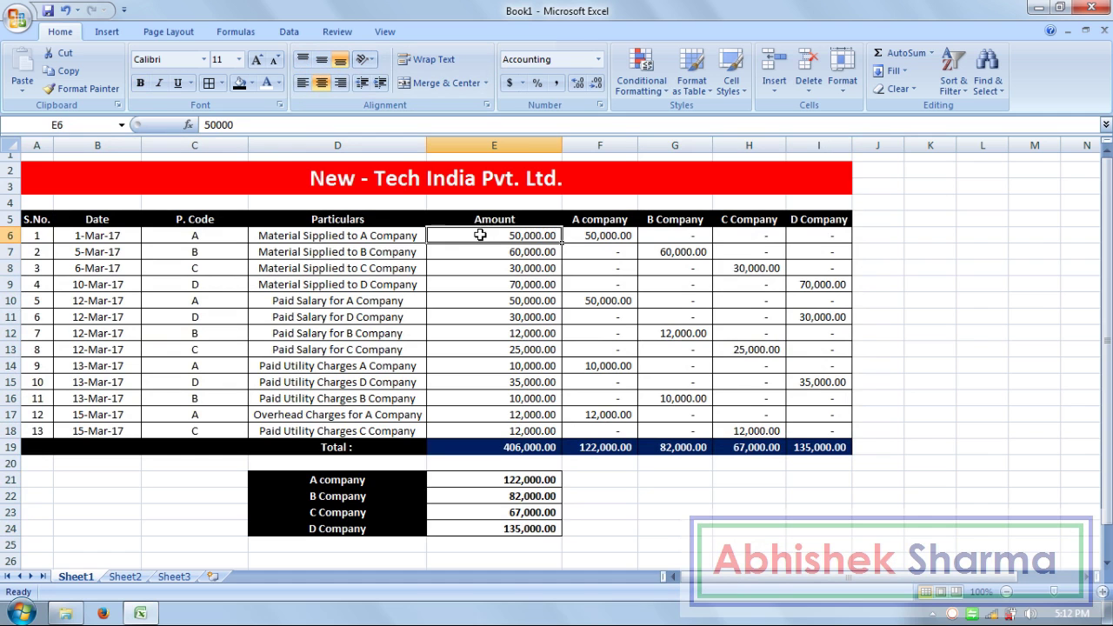
{"action": "double_click", "coordinate": [562, 144]}
{"action": "left_click_drag", "start_coordinate": [493, 144], "coordinate": [504, 143]}
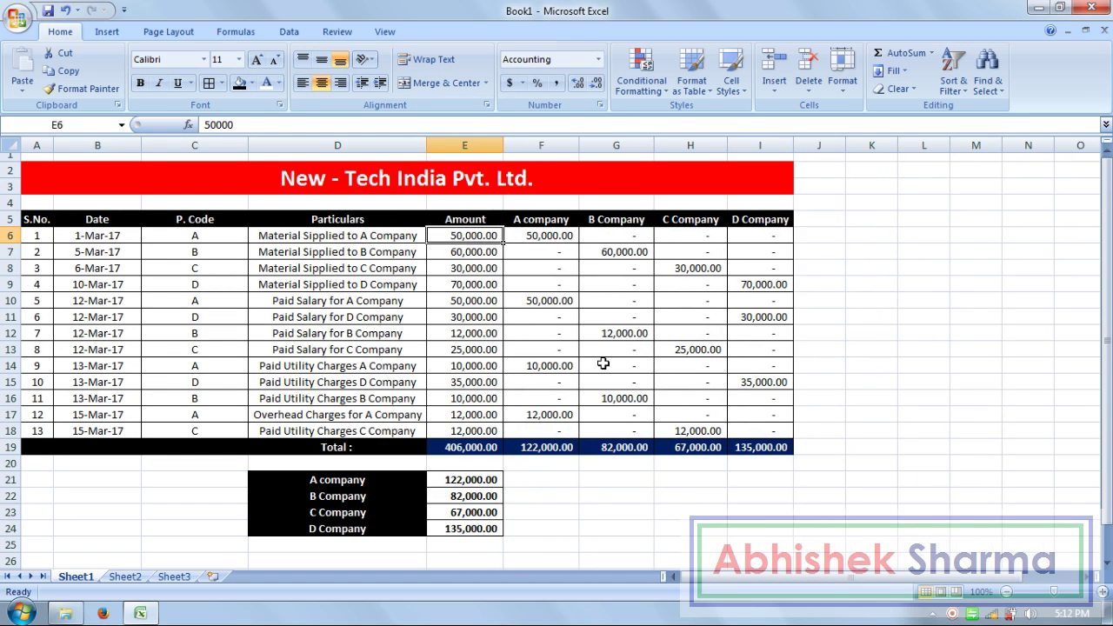
{"action": "left_click", "coordinate": [619, 388]}
{"action": "left_click", "coordinate": [859, 450]}
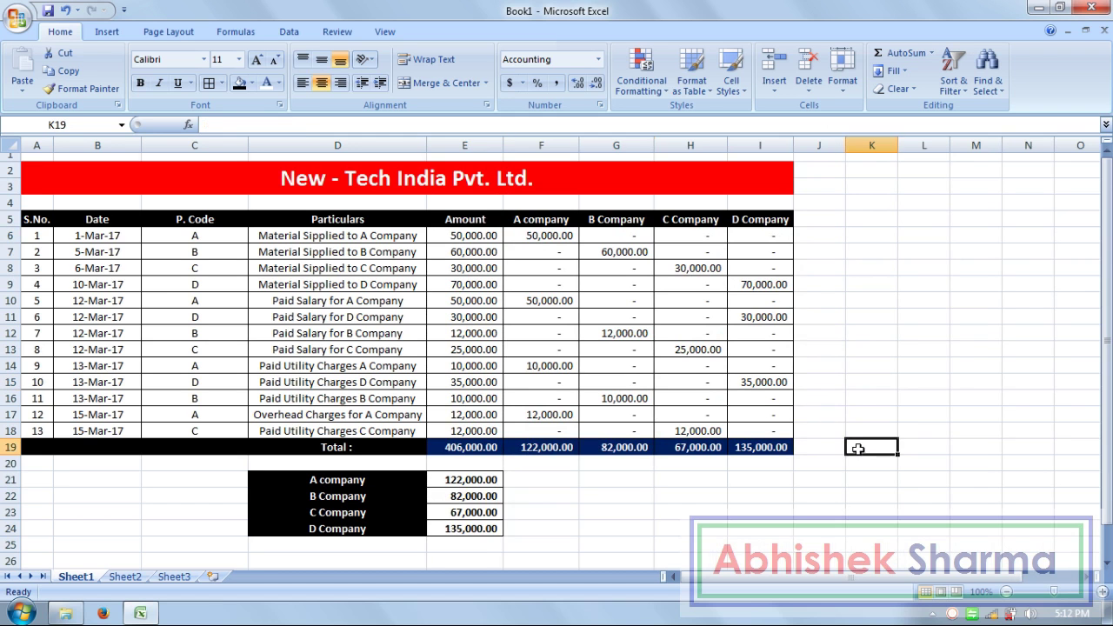
{"action": "left_click_drag", "start_coordinate": [249, 144], "coordinate": [225, 146]}
{"action": "left_click", "coordinate": [869, 427]}
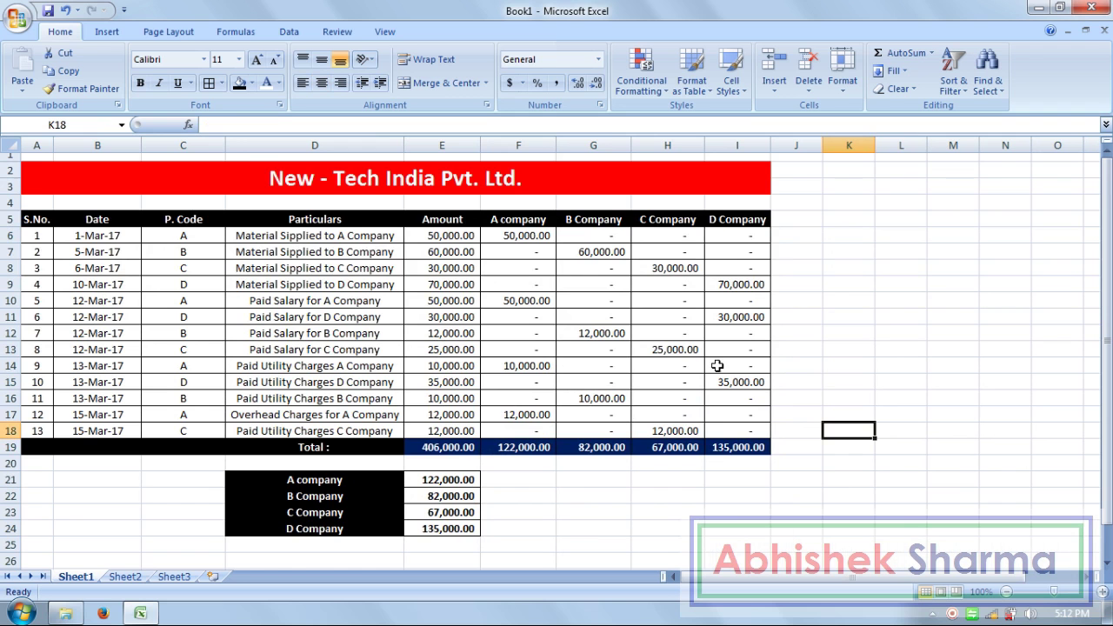
Step: AutoFit the widths of columns A to I to the contents of the title and ledger table
{"action": "left_click_drag", "start_coordinate": [728, 442], "coordinate": [34, 155]}
{"action": "left_click", "coordinate": [842, 85]}
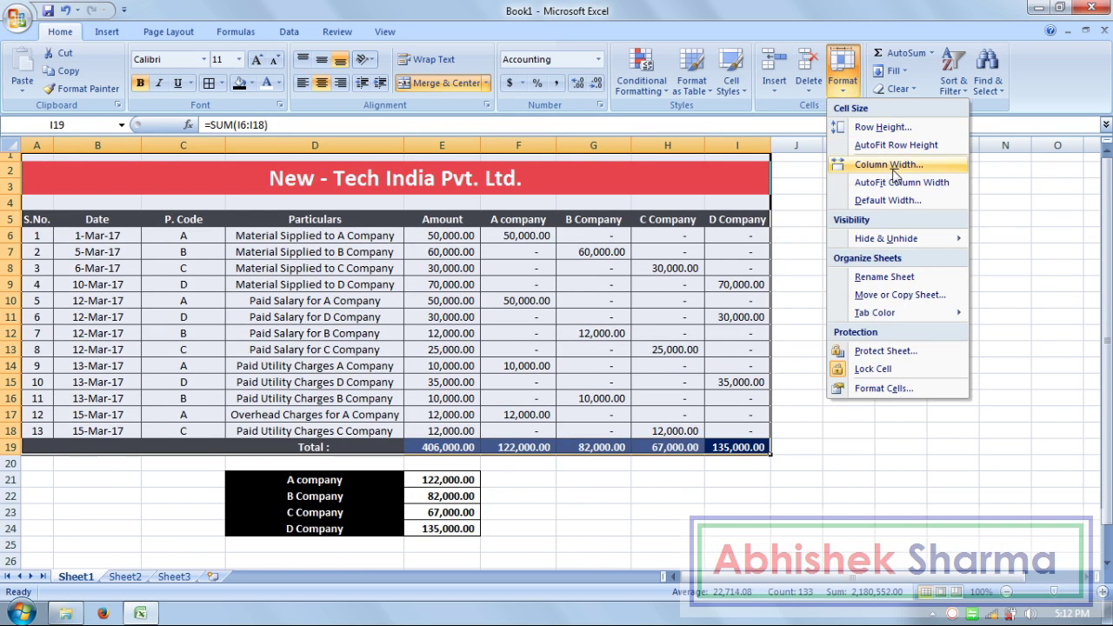
{"action": "left_click", "coordinate": [895, 183]}
{"action": "left_click", "coordinate": [788, 317]}
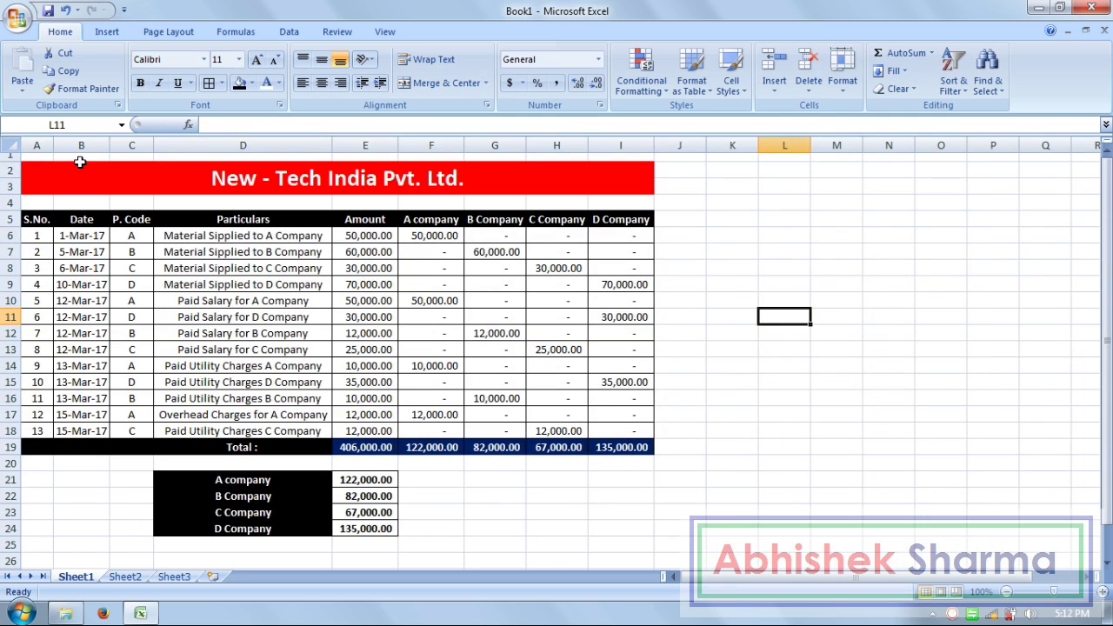
Step: Widen columns B to I by hand so the ledger entries have more room
{"action": "left_click_drag", "start_coordinate": [105, 148], "coordinate": [193, 146]}
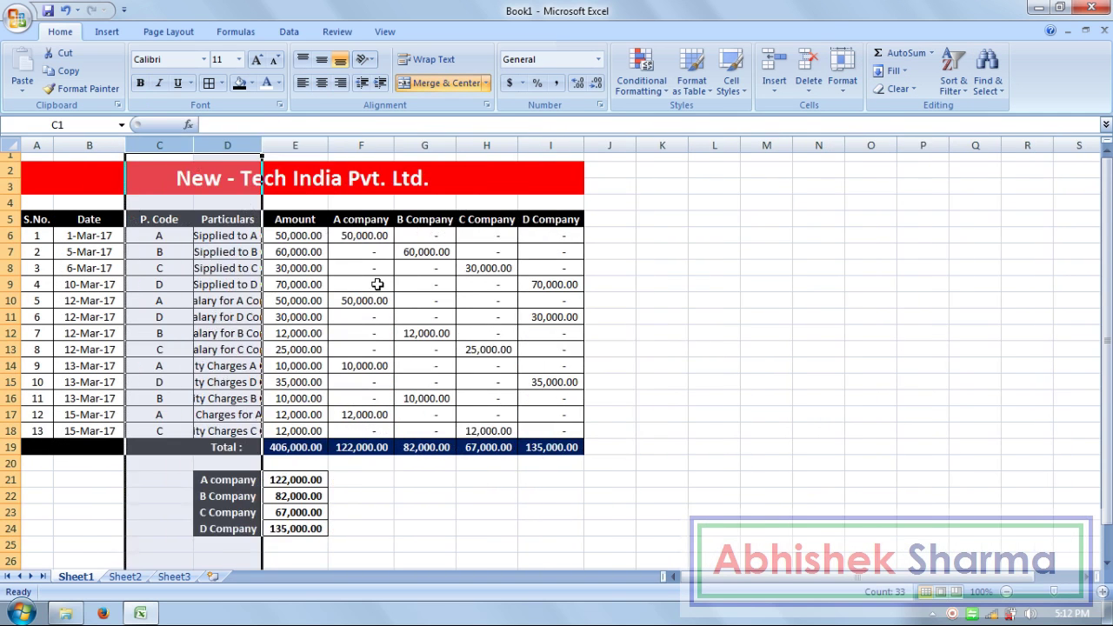
{"action": "left_click", "coordinate": [373, 286]}
{"action": "left_click_drag", "start_coordinate": [262, 145], "coordinate": [469, 147]}
{"action": "double_click", "coordinate": [307, 145]}
{"action": "left_click_drag", "start_coordinate": [536, 145], "coordinate": [549, 145]}
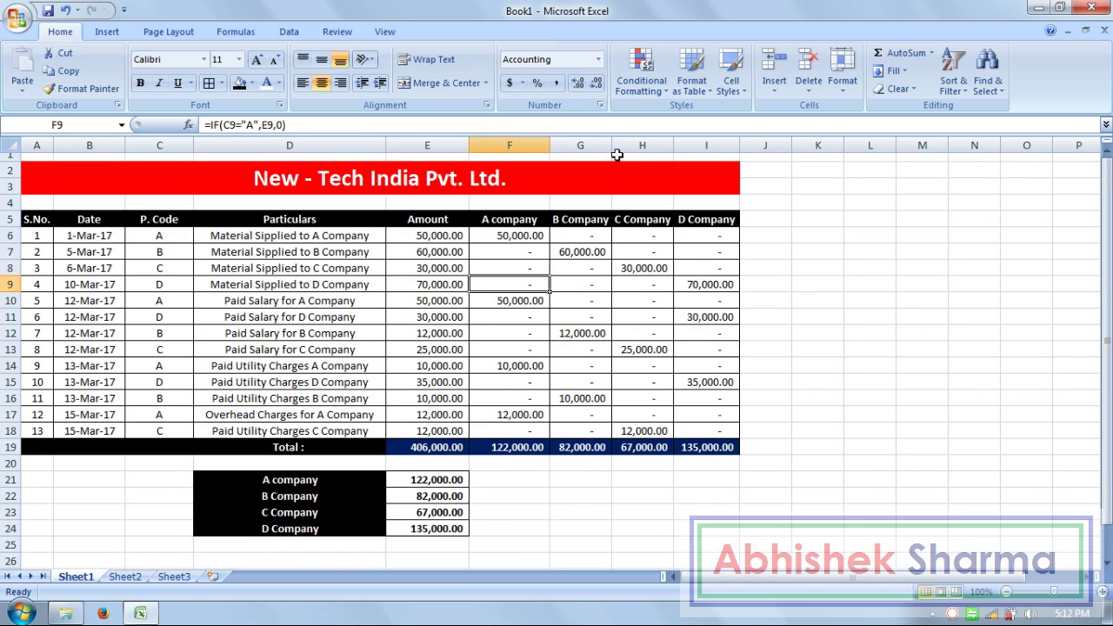
{"action": "left_click_drag", "start_coordinate": [617, 147], "coordinate": [759, 147]}
{"action": "left_click", "coordinate": [795, 315]}
{"action": "left_click", "coordinate": [334, 497]}
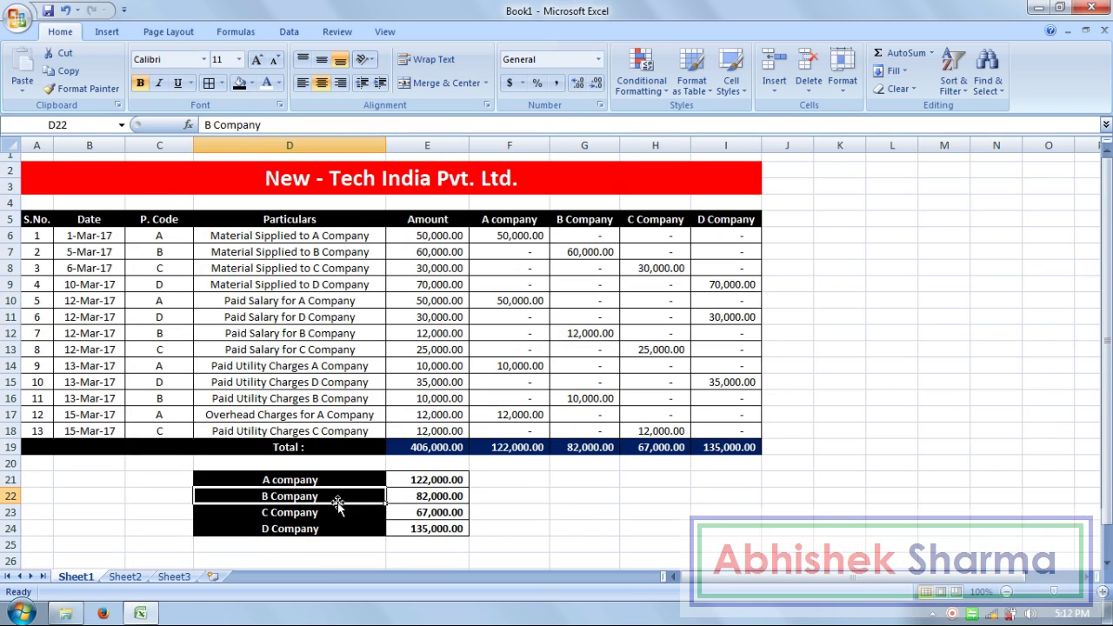
{"action": "left_click", "coordinate": [553, 542]}
{"action": "left_click", "coordinate": [465, 478]}
{"action": "left_click", "coordinate": [616, 494]}
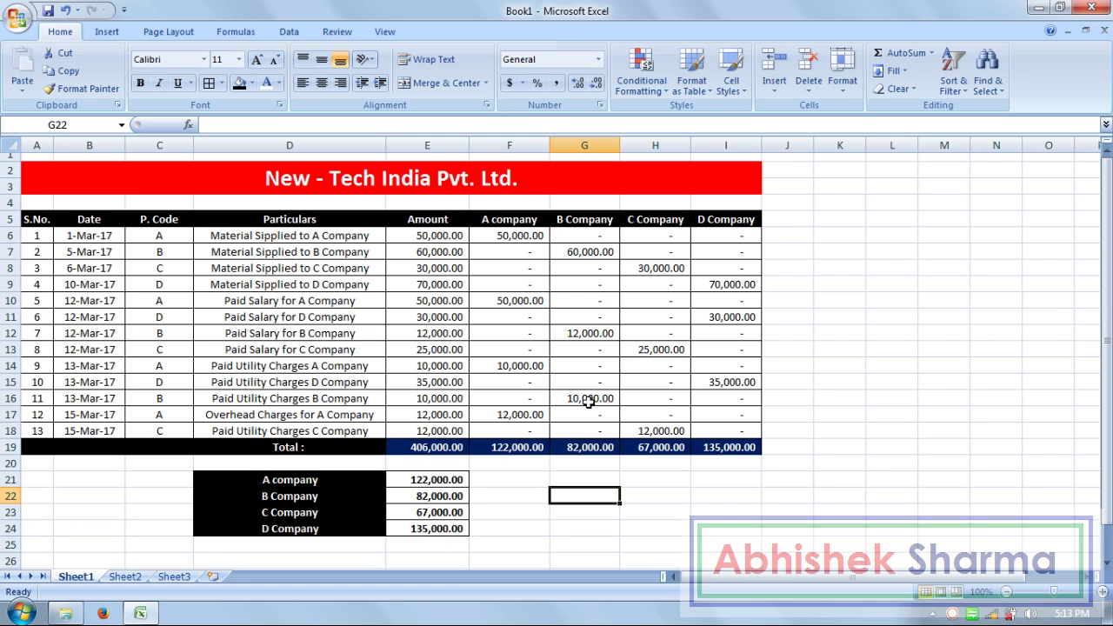
Step: Insert a 2-D clustered column chart from the company summary in D21:E24
{"action": "left_click_drag", "start_coordinate": [425, 529], "coordinate": [360, 479]}
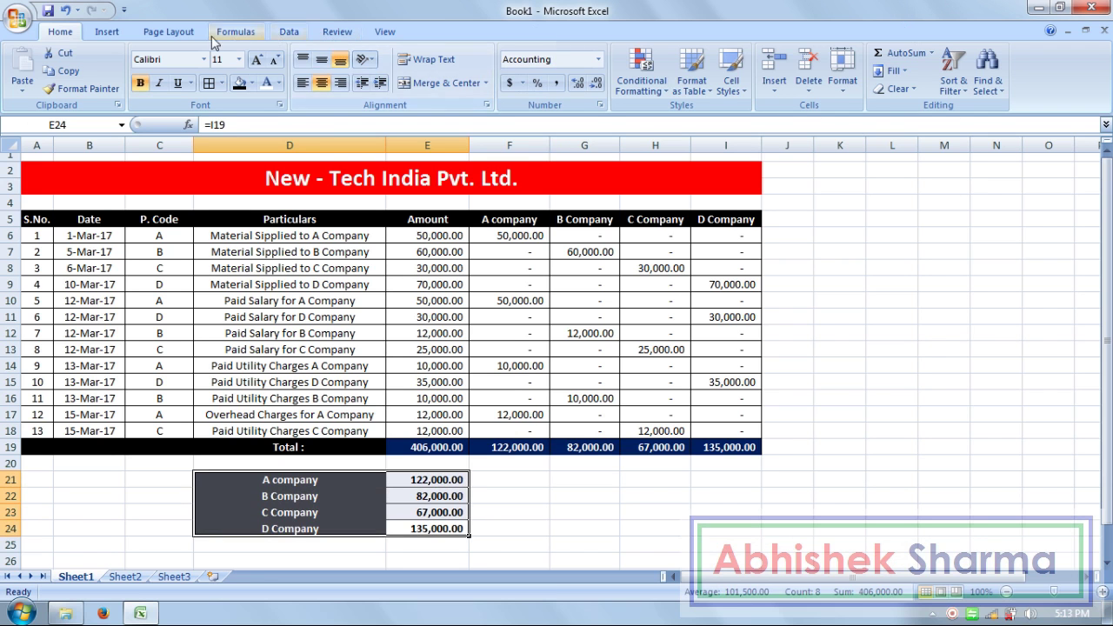
{"action": "left_click", "coordinate": [106, 36]}
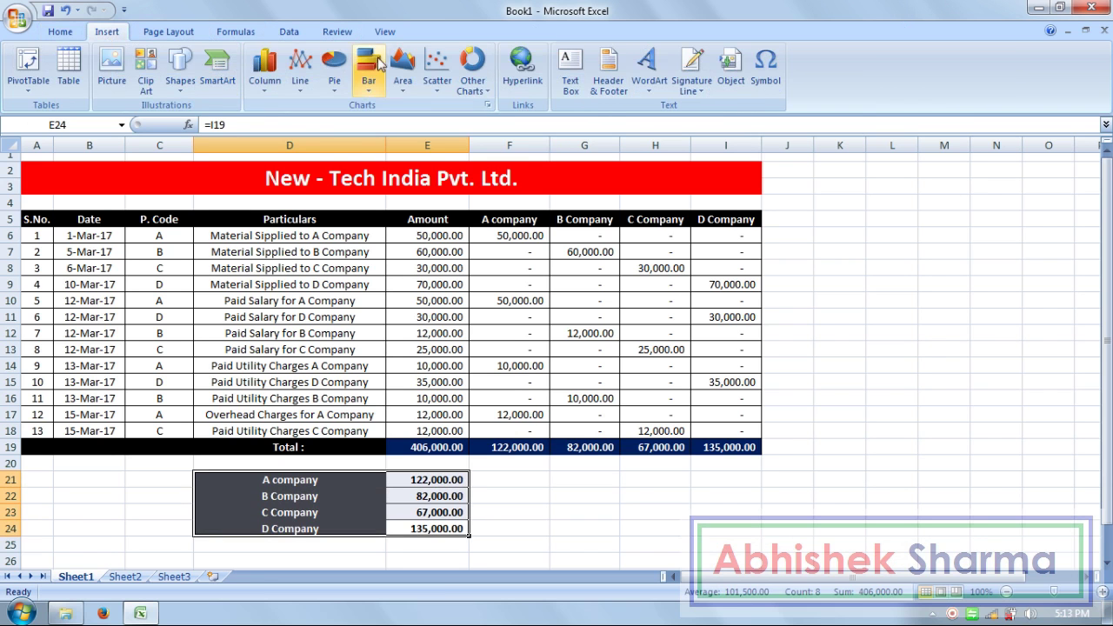
{"action": "left_click", "coordinate": [262, 86]}
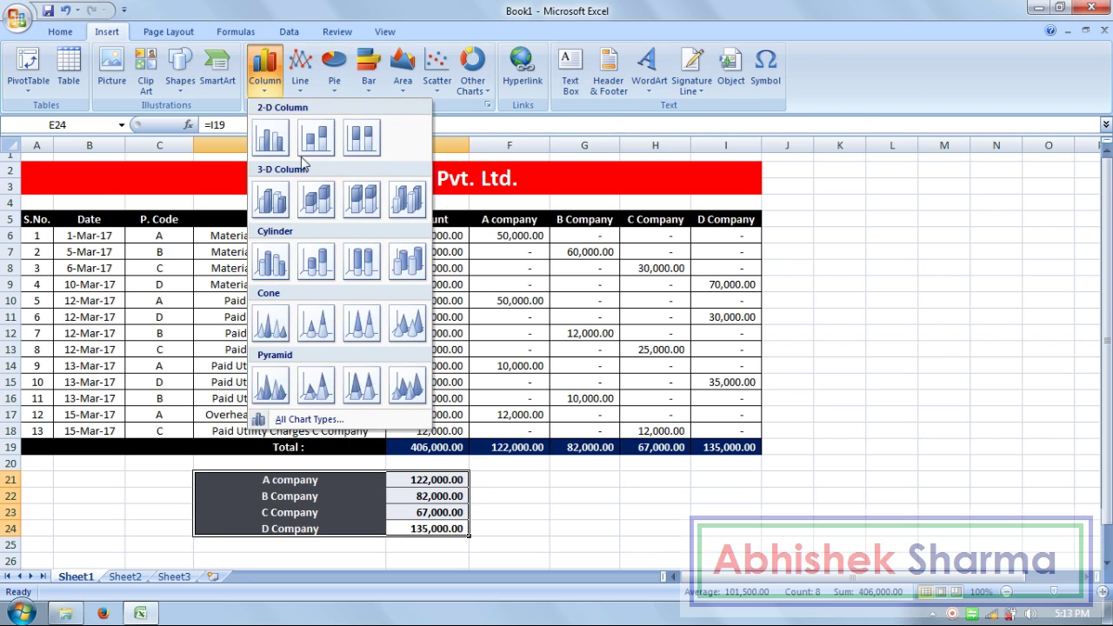
{"action": "left_click", "coordinate": [277, 148]}
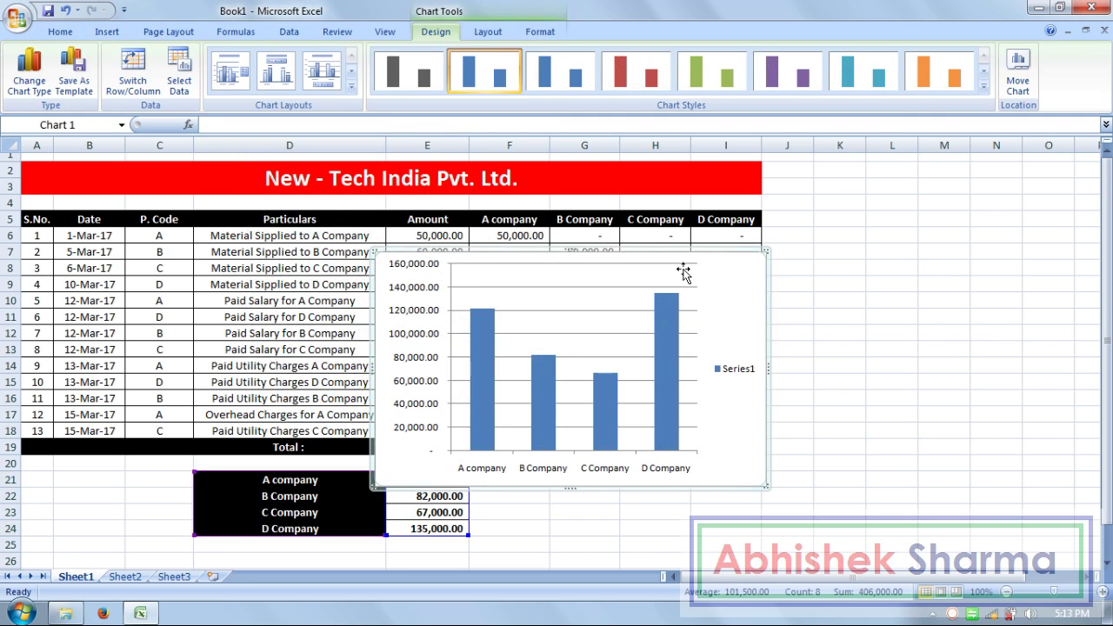
Step: Move the column chart beside the ledger's D Company column and reduce its width
{"action": "left_click_drag", "start_coordinate": [678, 250], "coordinate": [963, 256]}
{"action": "mouse_move", "coordinate": [1006, 193]}
{"action": "left_mouse_down"}
{"action": "mouse_move", "coordinate": [1043, 192]}
{"action": "mouse_move", "coordinate": [1025, 194]}
{"action": "left_mouse_up"}
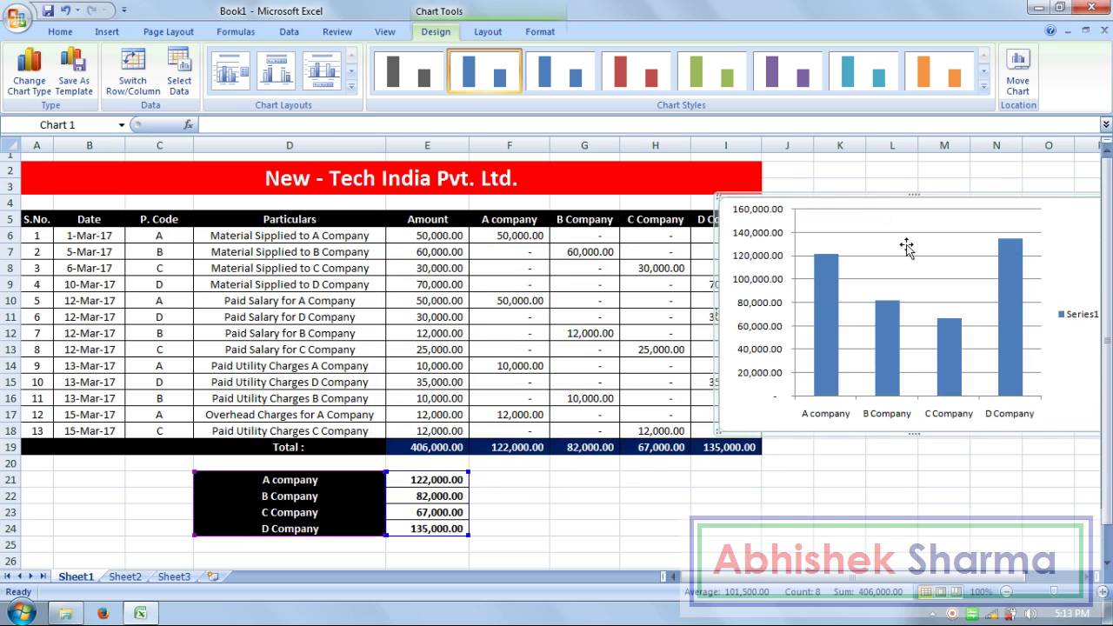
{"action": "left_click_drag", "start_coordinate": [875, 196], "coordinate": [826, 196]}
{"action": "left_click_drag", "start_coordinate": [1062, 313], "coordinate": [1036, 315]}
{"action": "left_click_drag", "start_coordinate": [864, 199], "coordinate": [941, 197]}
{"action": "left_click_drag", "start_coordinate": [744, 317], "coordinate": [758, 316]}
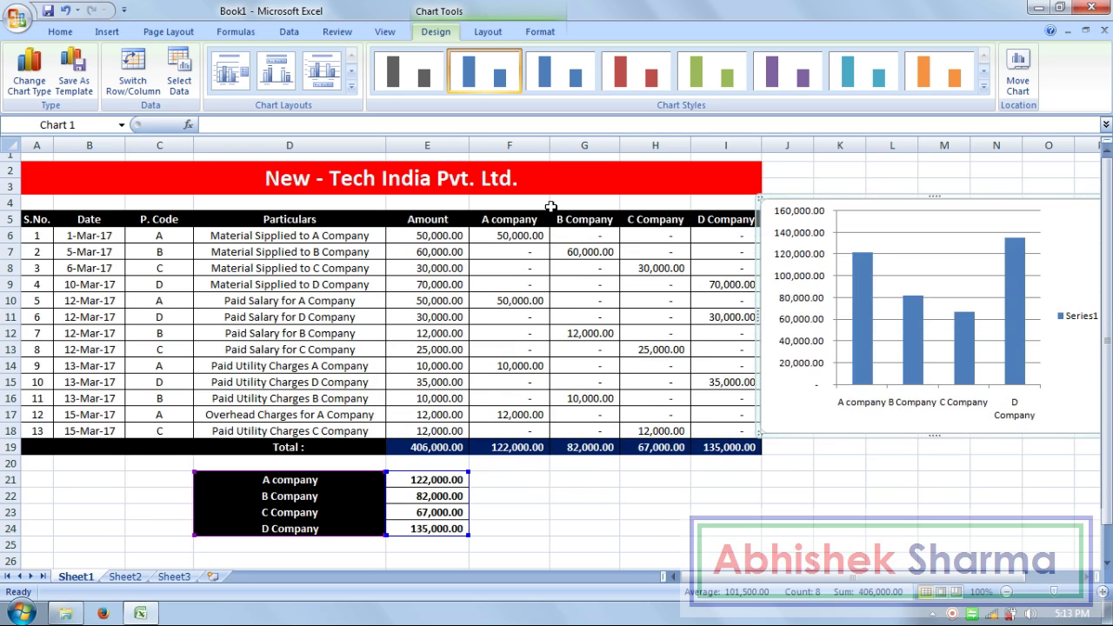
Step: Fit each ledger column from A to I to its contents again to make room for the chart
{"action": "double_click", "coordinate": [53, 145]}
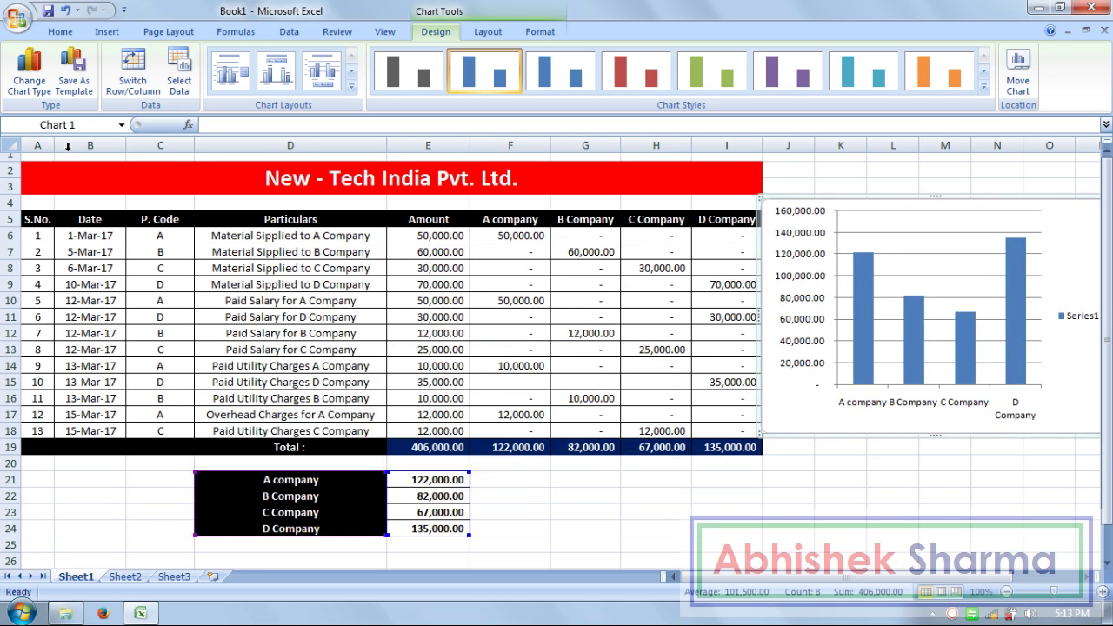
{"action": "double_click", "coordinate": [124, 146]}
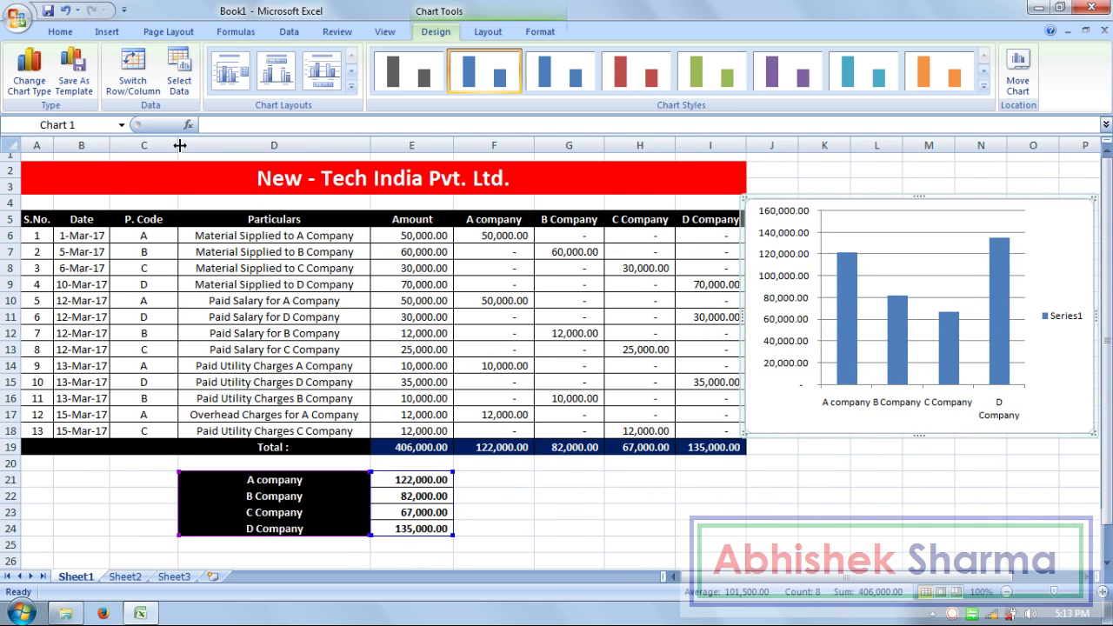
{"action": "double_click", "coordinate": [179, 145]}
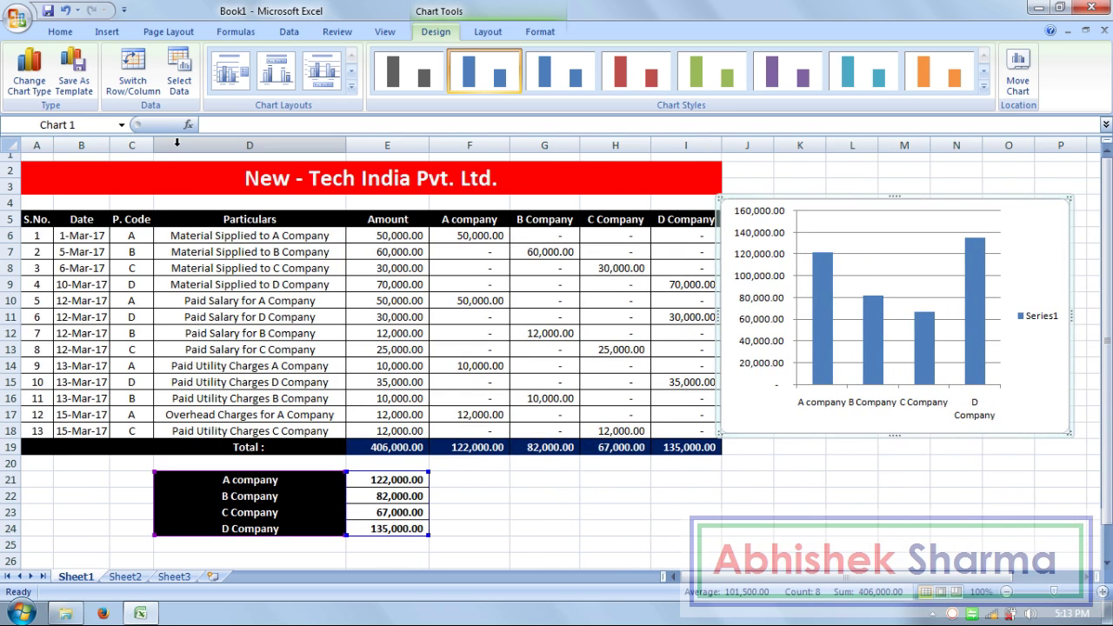
{"action": "double_click", "coordinate": [346, 145]}
{"action": "double_click", "coordinate": [413, 145]}
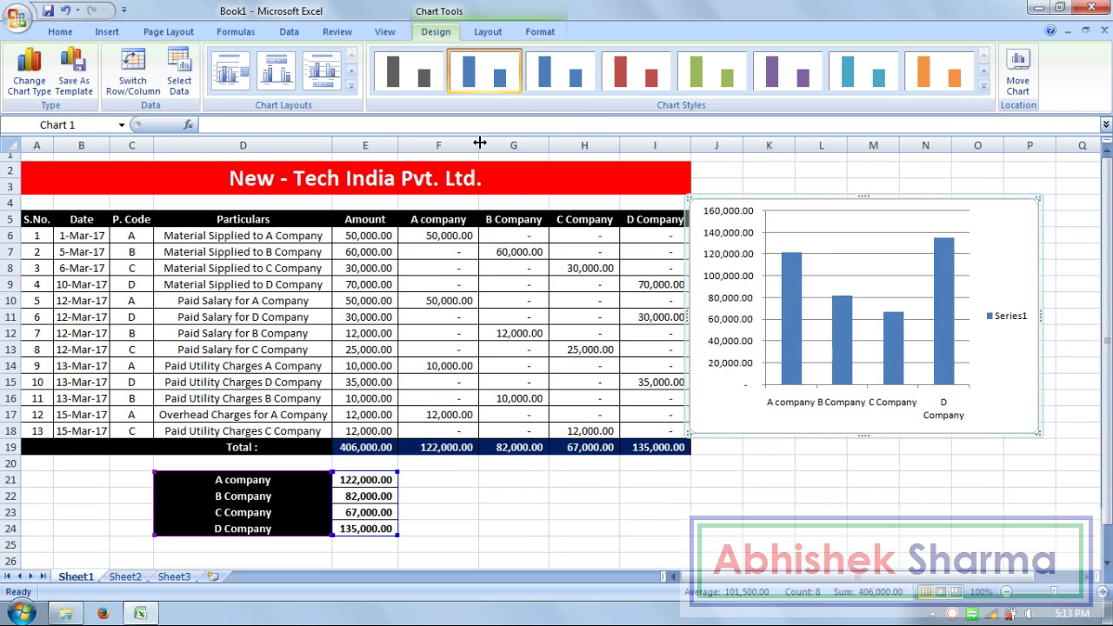
{"action": "double_click", "coordinate": [478, 145]}
{"action": "double_click", "coordinate": [533, 151]}
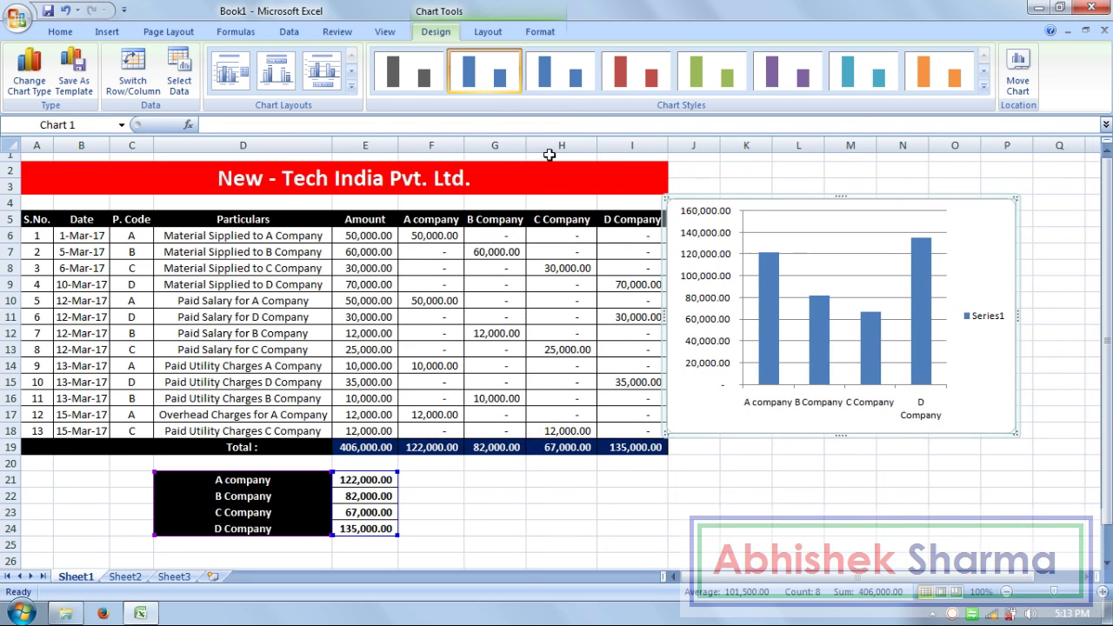
{"action": "double_click", "coordinate": [597, 150]}
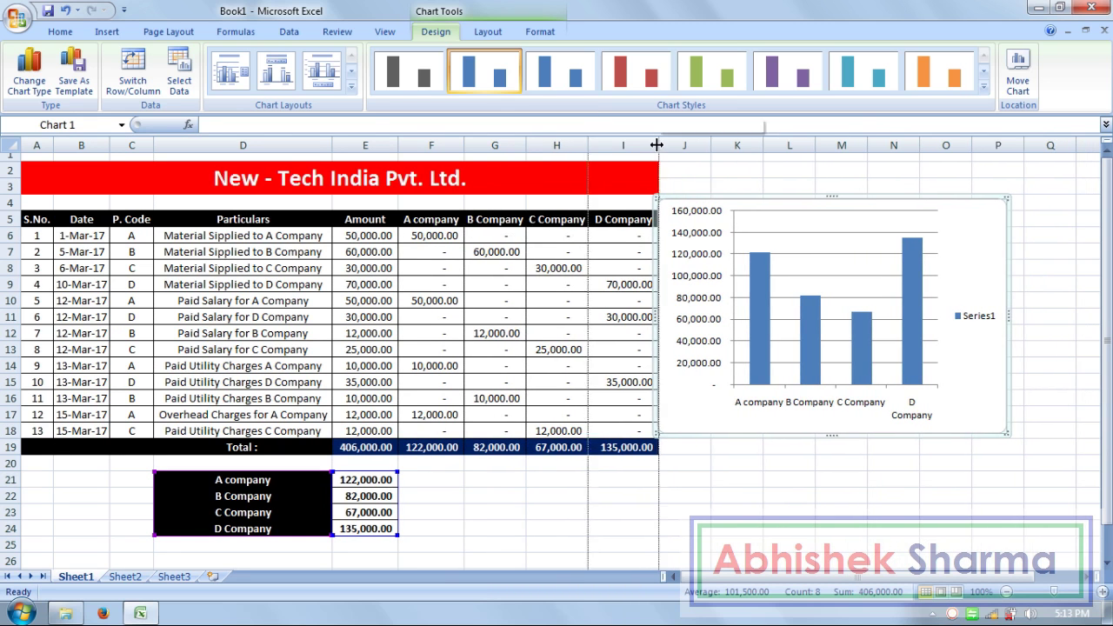
{"action": "double_click", "coordinate": [658, 145]}
Step: Nudge the chart down slightly beside the ledger and adjust its width so it spans columns J to Q
{"action": "left_click", "coordinate": [687, 480]}
{"action": "left_click_drag", "start_coordinate": [733, 196], "coordinate": [739, 200]}
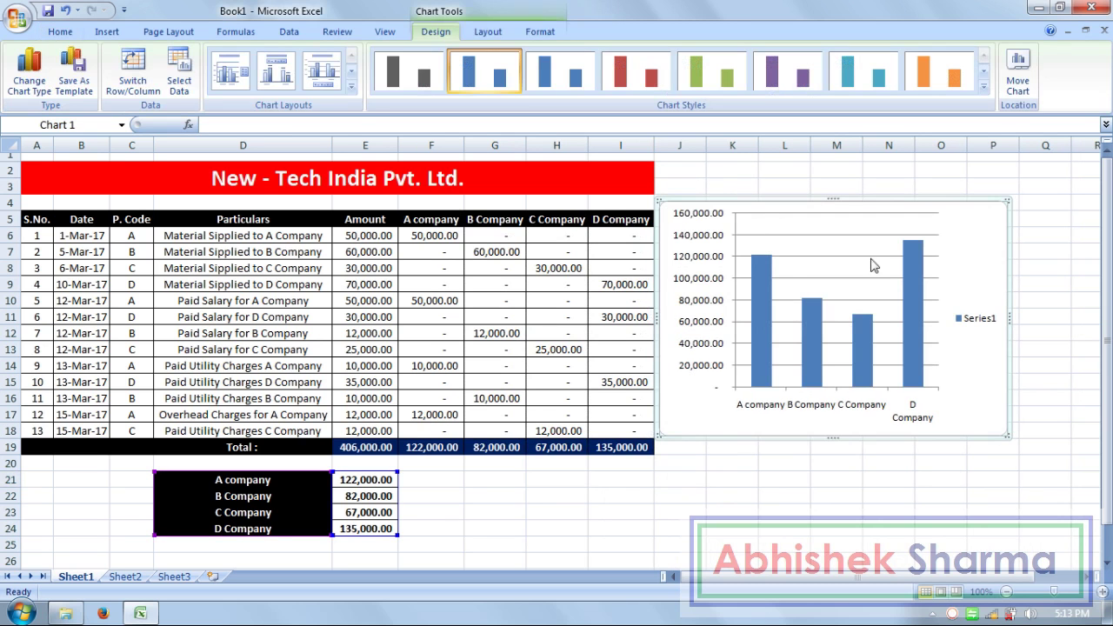
{"action": "left_click_drag", "start_coordinate": [1011, 316], "coordinate": [1063, 322]}
{"action": "left_click_drag", "start_coordinate": [1012, 579], "coordinate": [919, 577]}
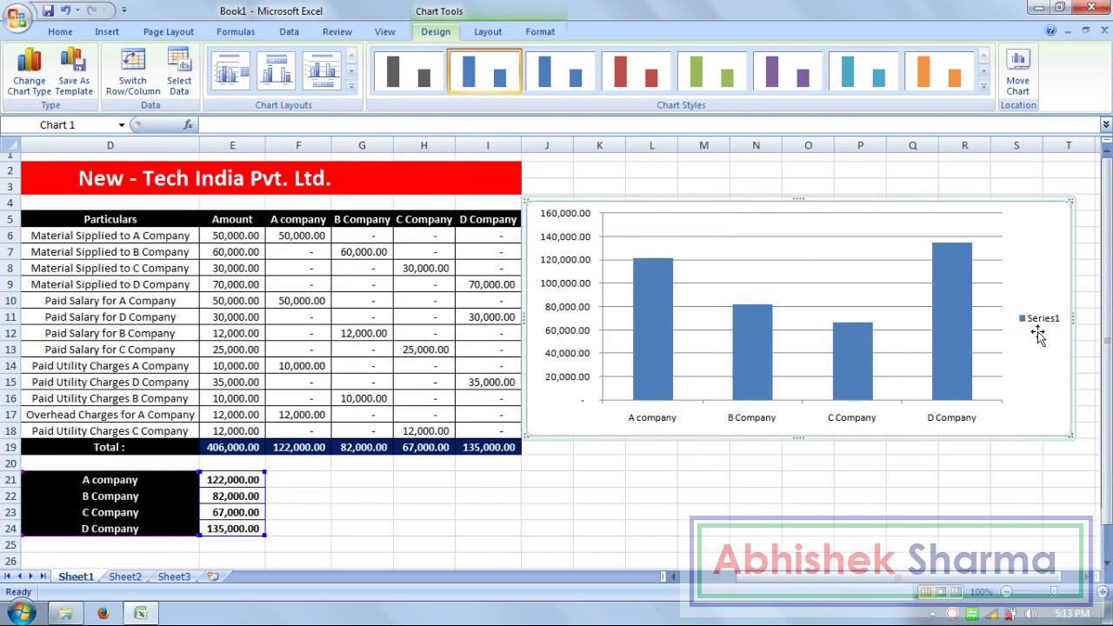
{"action": "left_click_drag", "start_coordinate": [1074, 319], "coordinate": [1023, 396]}
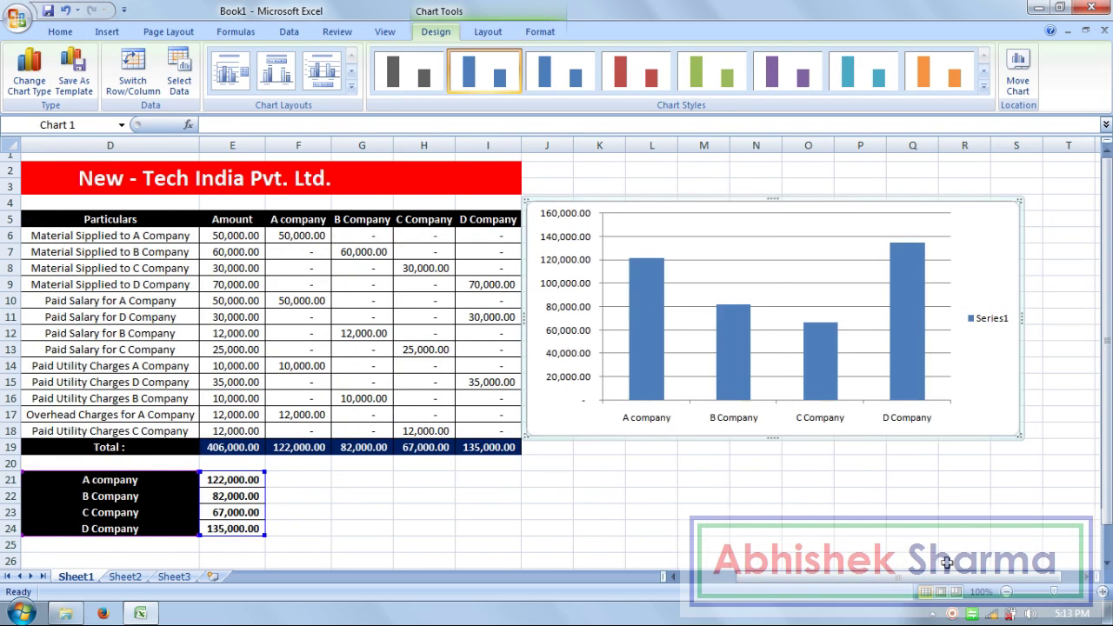
{"action": "left_click_drag", "start_coordinate": [955, 581], "coordinate": [824, 582]}
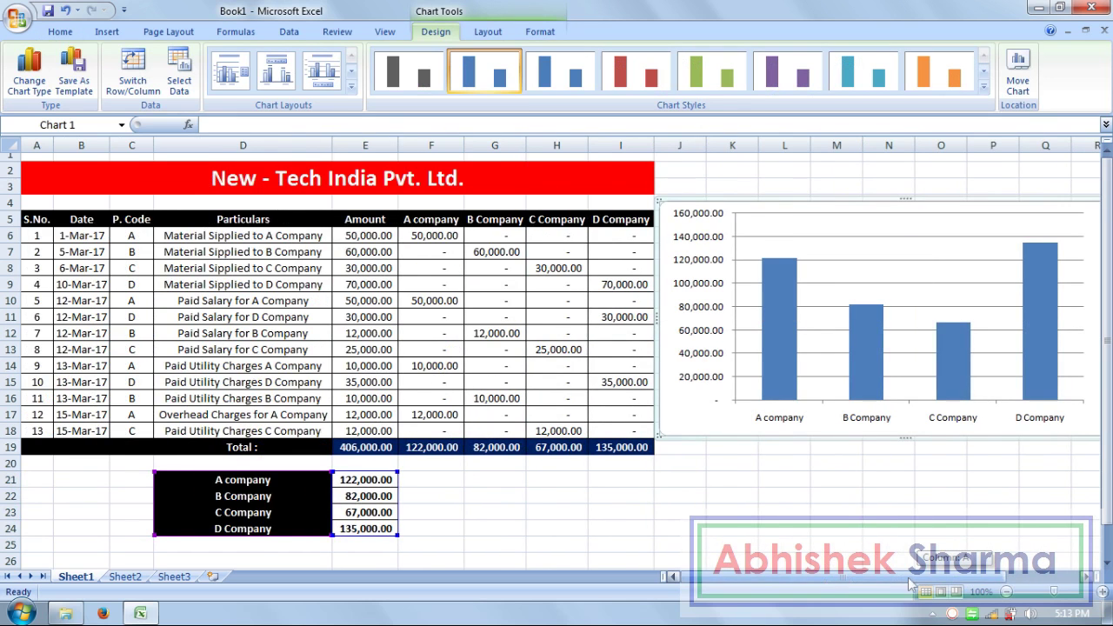
{"action": "left_click_drag", "start_coordinate": [911, 584], "coordinate": [969, 581]}
{"action": "left_click_drag", "start_coordinate": [1026, 318], "coordinate": [961, 318]}
{"action": "left_click_drag", "start_coordinate": [962, 568], "coordinate": [858, 589]}
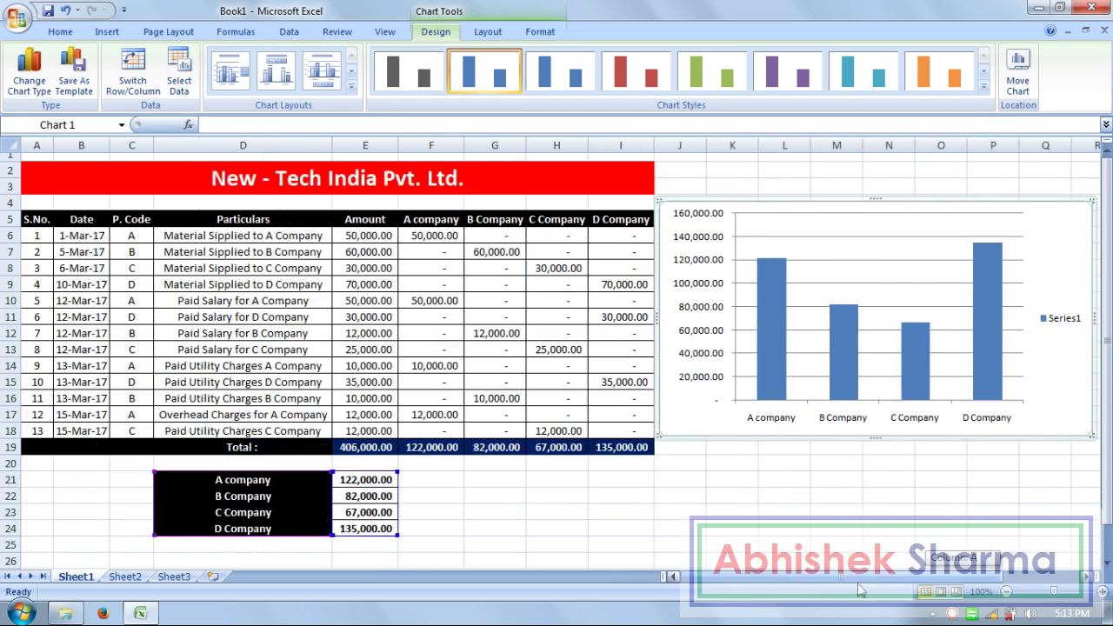
{"action": "left_click", "coordinate": [907, 480]}
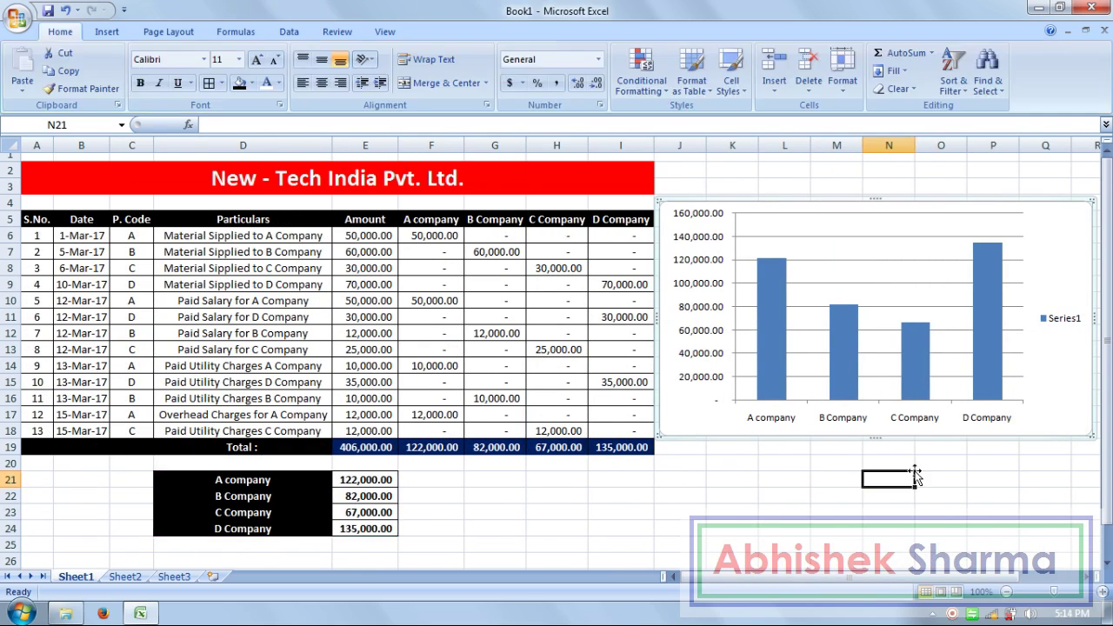
Step: Clear the A company formulas in F6:F14 to test the linked summary and chart, and undo the deletion
{"action": "left_click", "coordinate": [916, 247]}
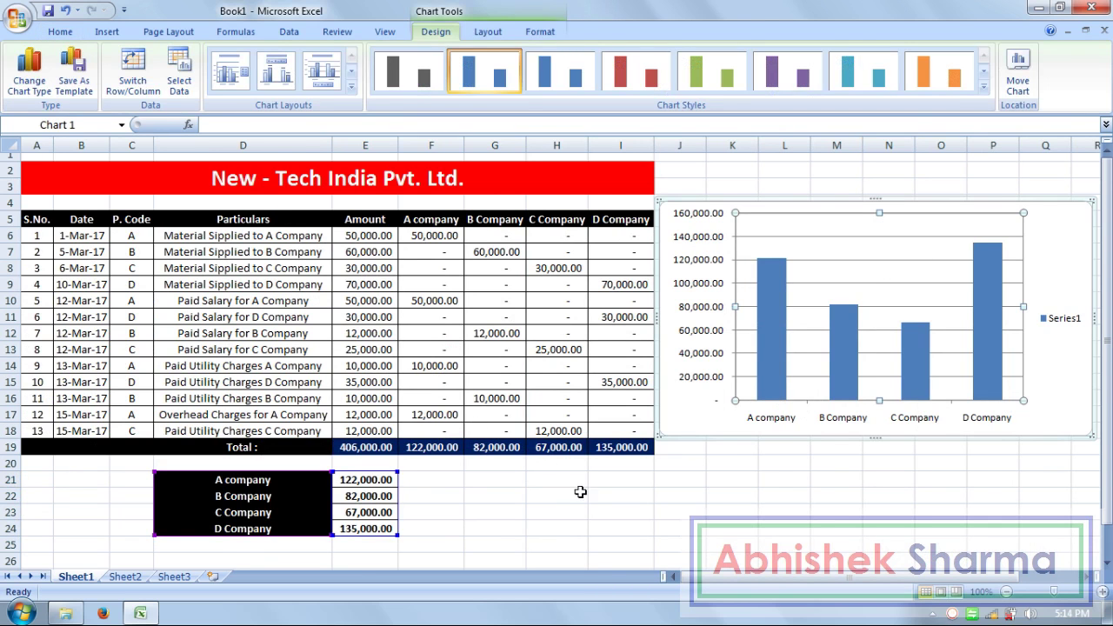
{"action": "left_click", "coordinate": [555, 496]}
{"action": "left_click", "coordinate": [363, 480]}
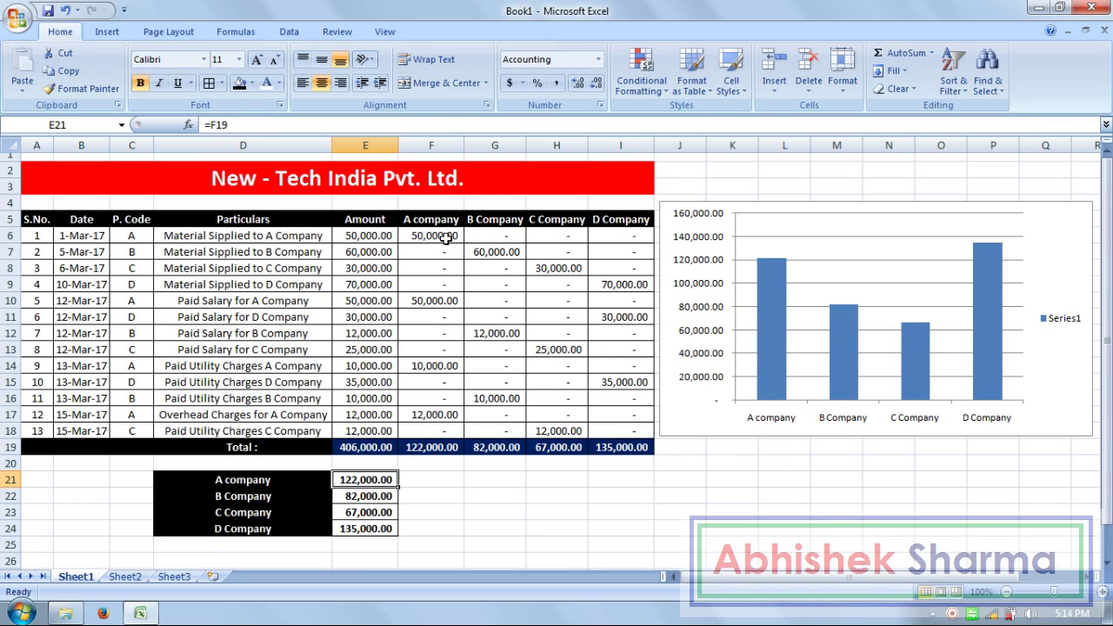
{"action": "left_click_drag", "start_coordinate": [446, 239], "coordinate": [448, 367]}
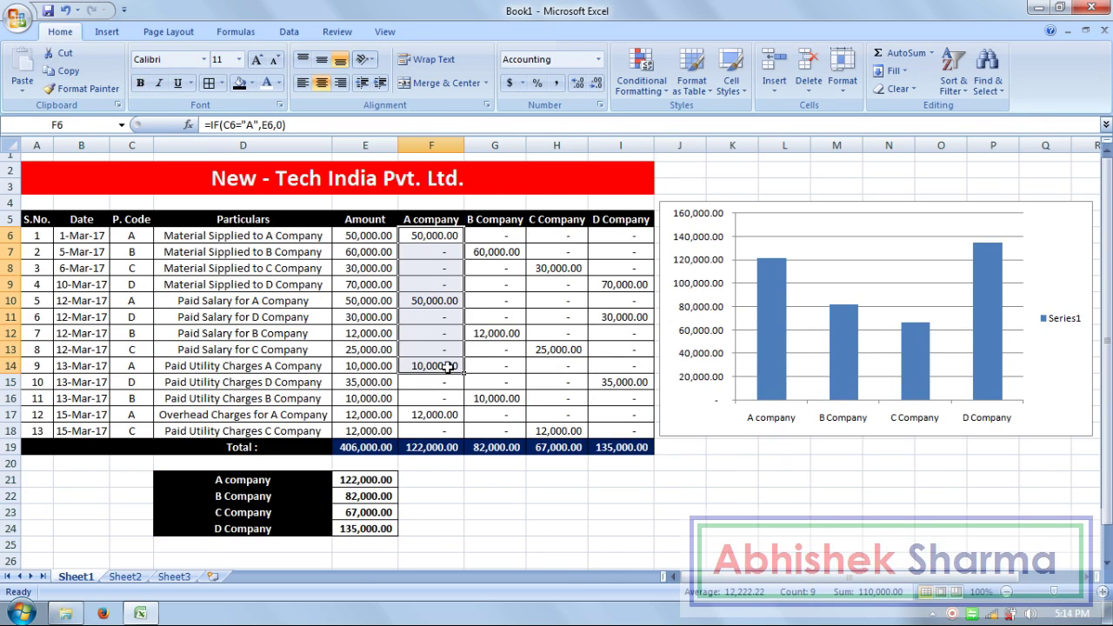
{"action": "key", "text": "Delete"}
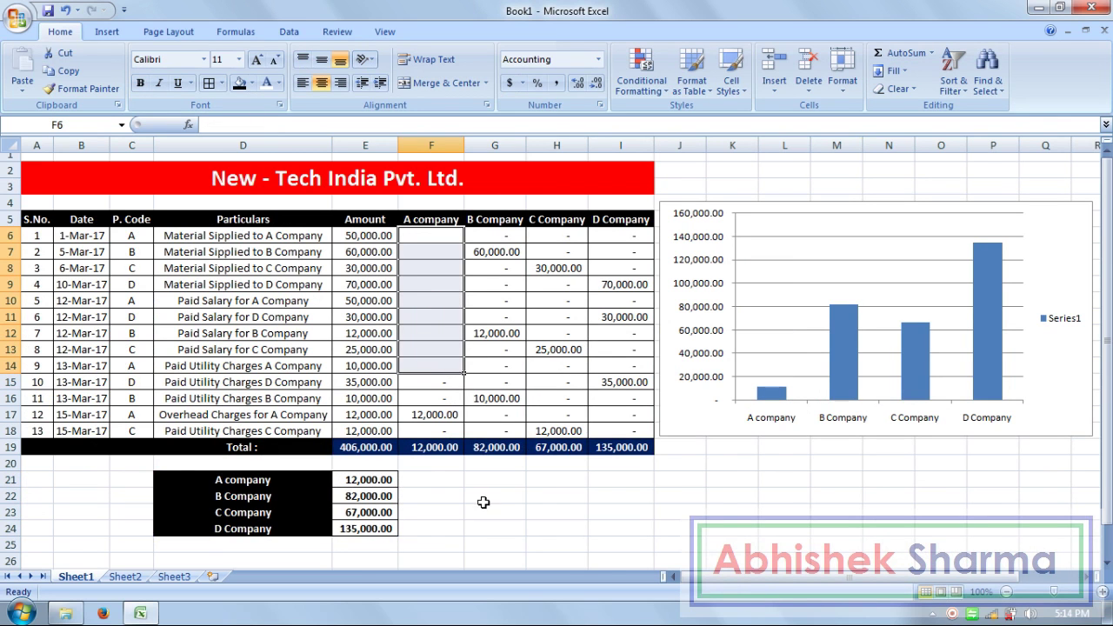
{"action": "left_click", "coordinate": [483, 503]}
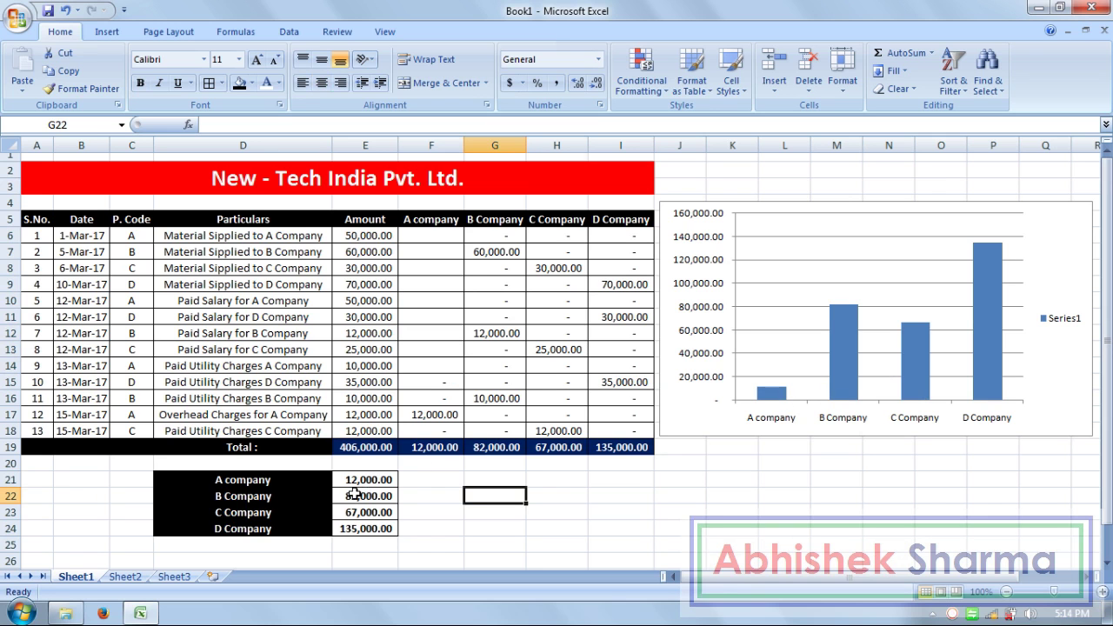
{"action": "left_click", "coordinate": [65, 10]}
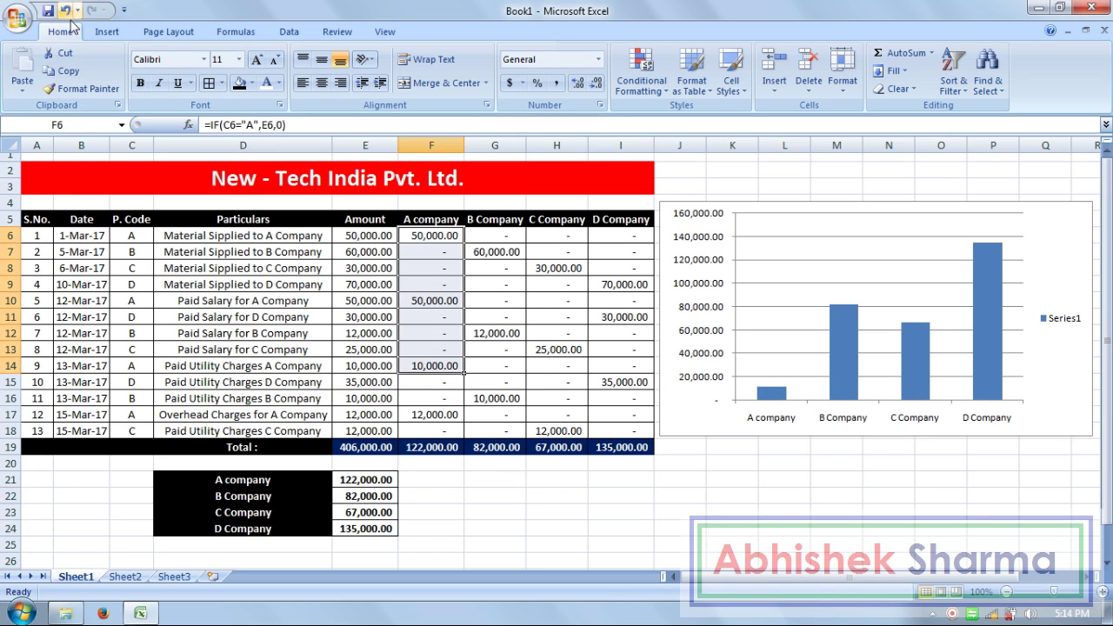
Step: Apply the chart style with red bevelled columns on a black background to the company column chart
{"action": "left_click", "coordinate": [617, 492]}
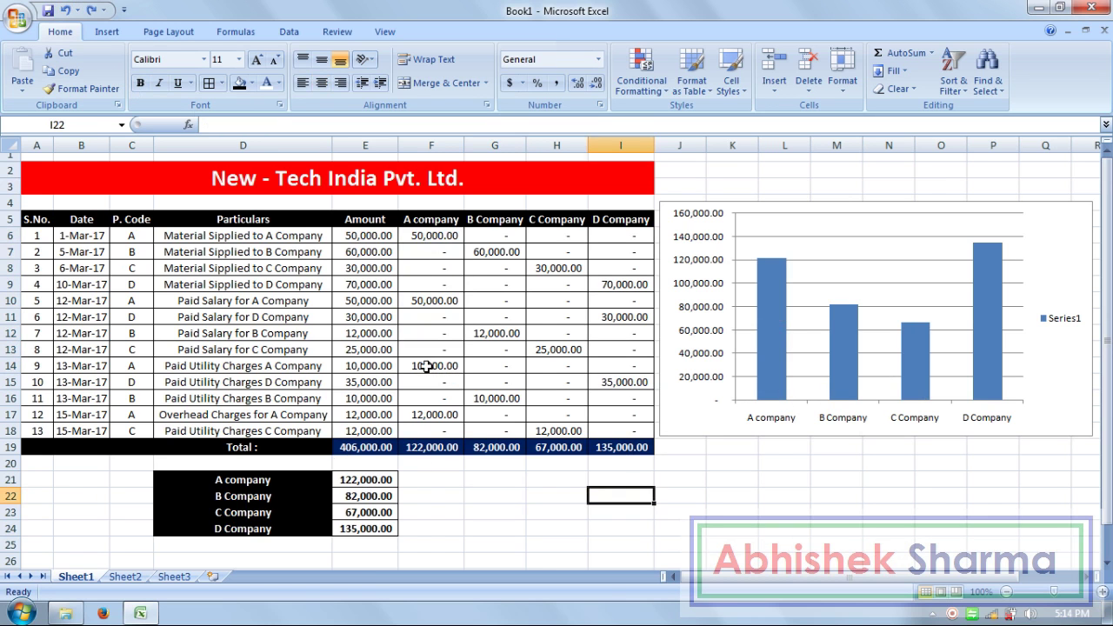
{"action": "left_click", "coordinate": [366, 483]}
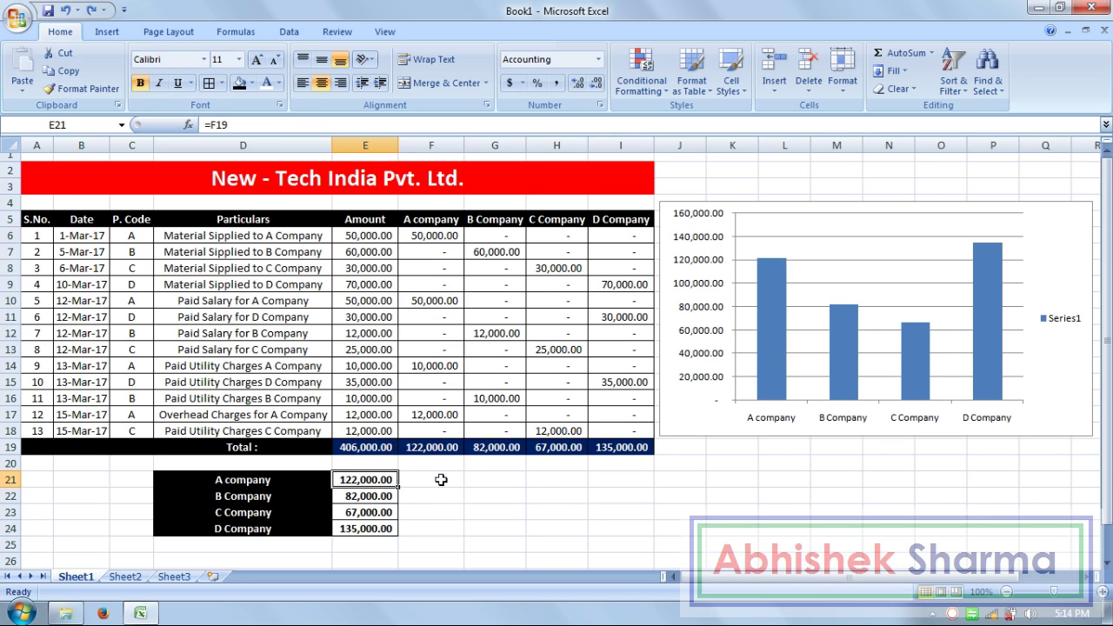
{"action": "left_click", "coordinate": [785, 237]}
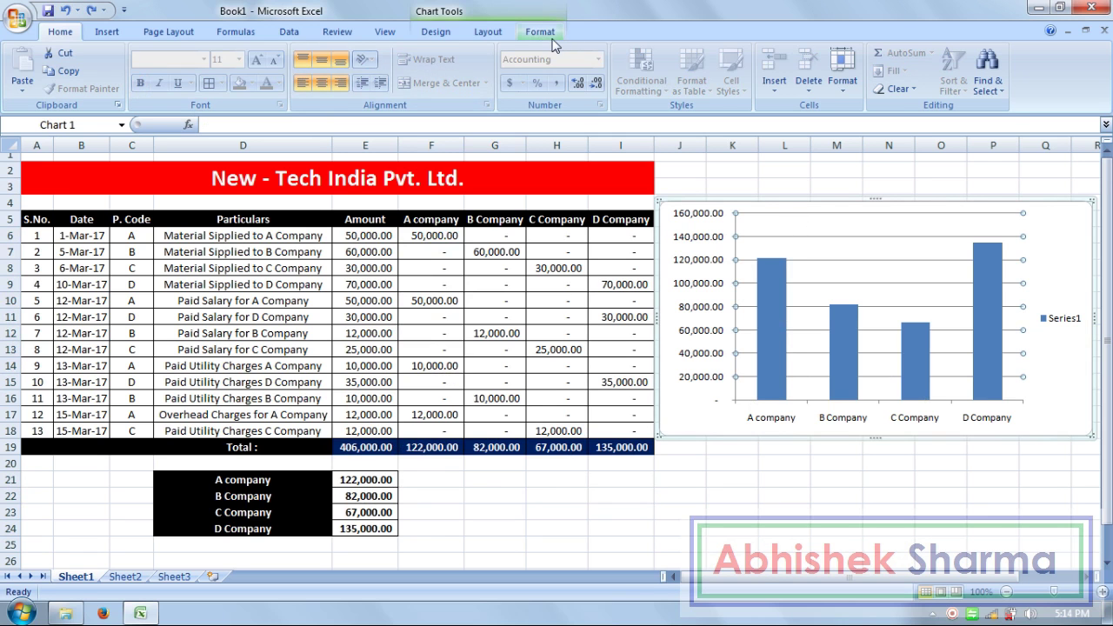
{"action": "left_click", "coordinate": [551, 37]}
{"action": "left_click", "coordinate": [488, 31]}
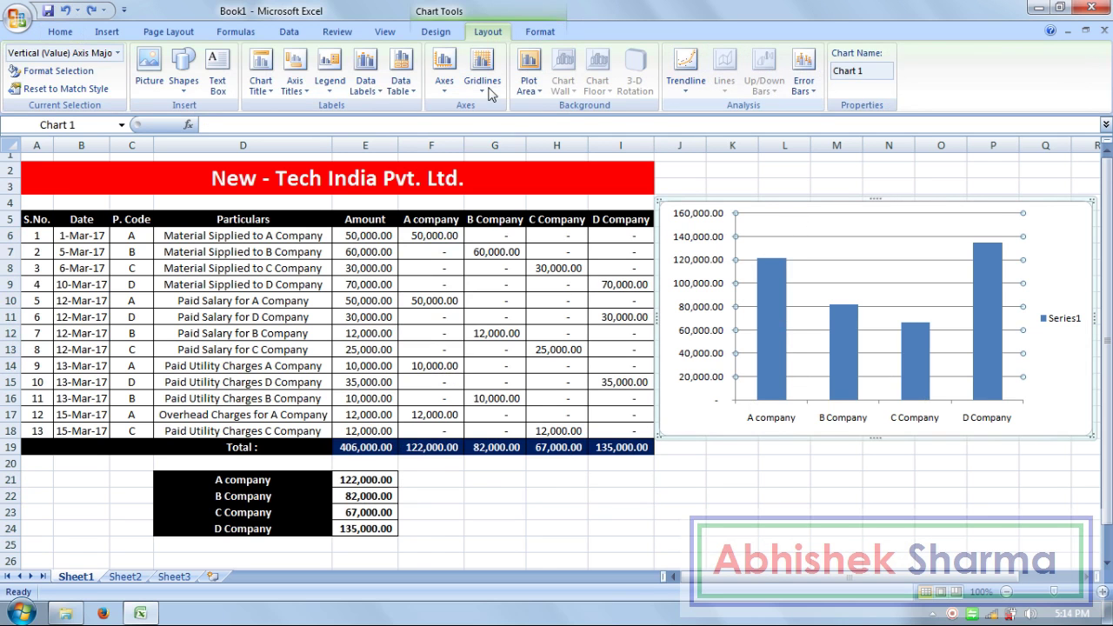
{"action": "left_click", "coordinate": [789, 313]}
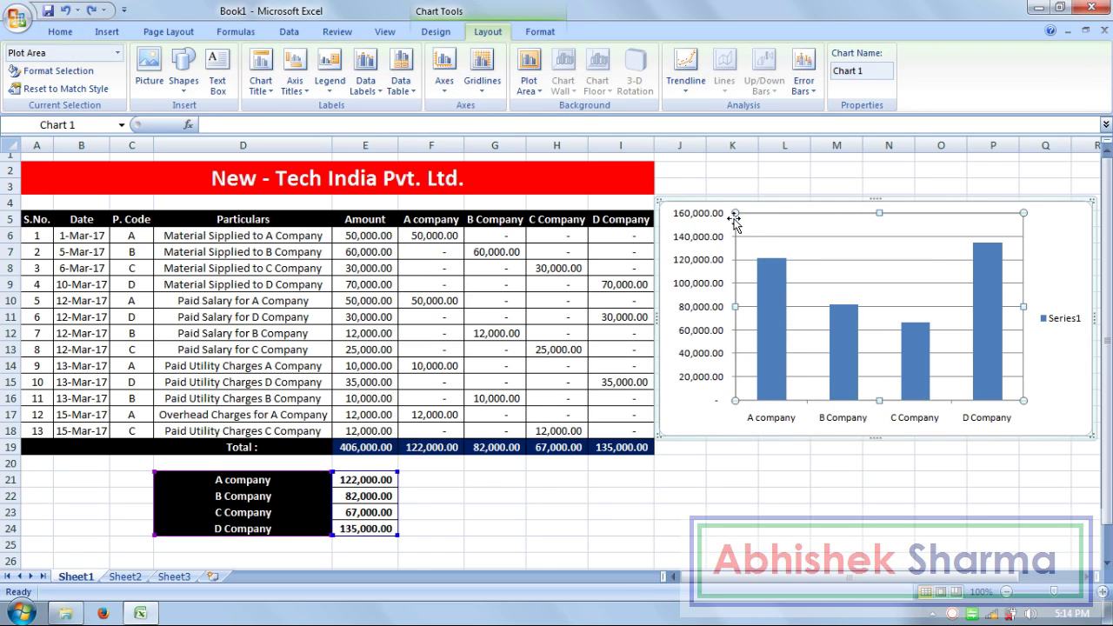
{"action": "left_click", "coordinate": [435, 35]}
{"action": "left_click", "coordinate": [984, 87]}
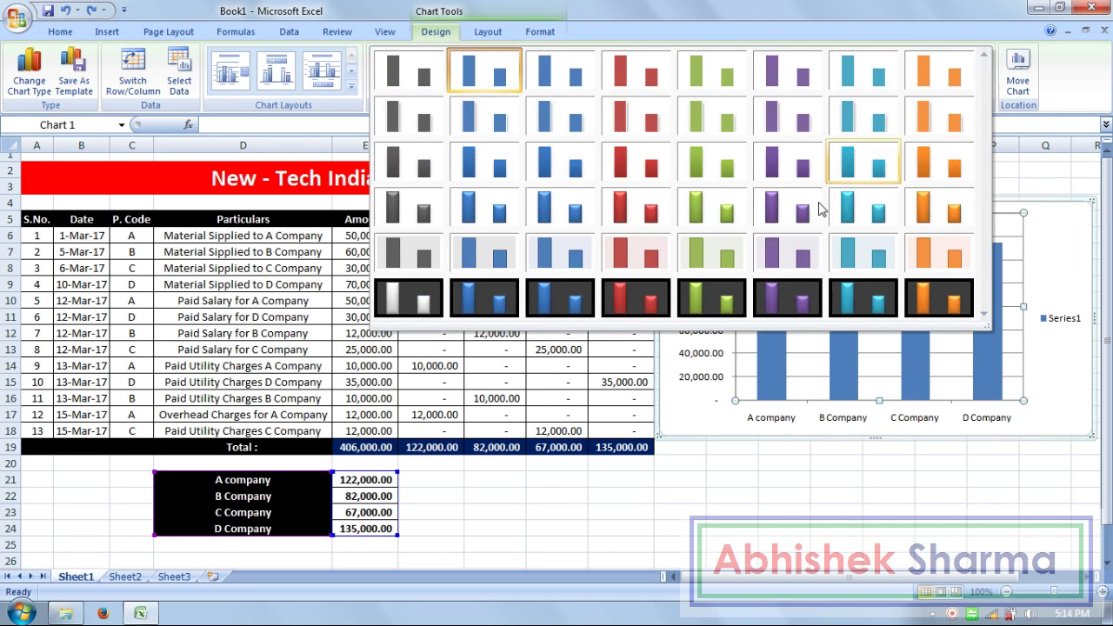
{"action": "left_click", "coordinate": [636, 299]}
{"action": "left_click", "coordinate": [948, 529]}
{"action": "left_click", "coordinate": [753, 515]}
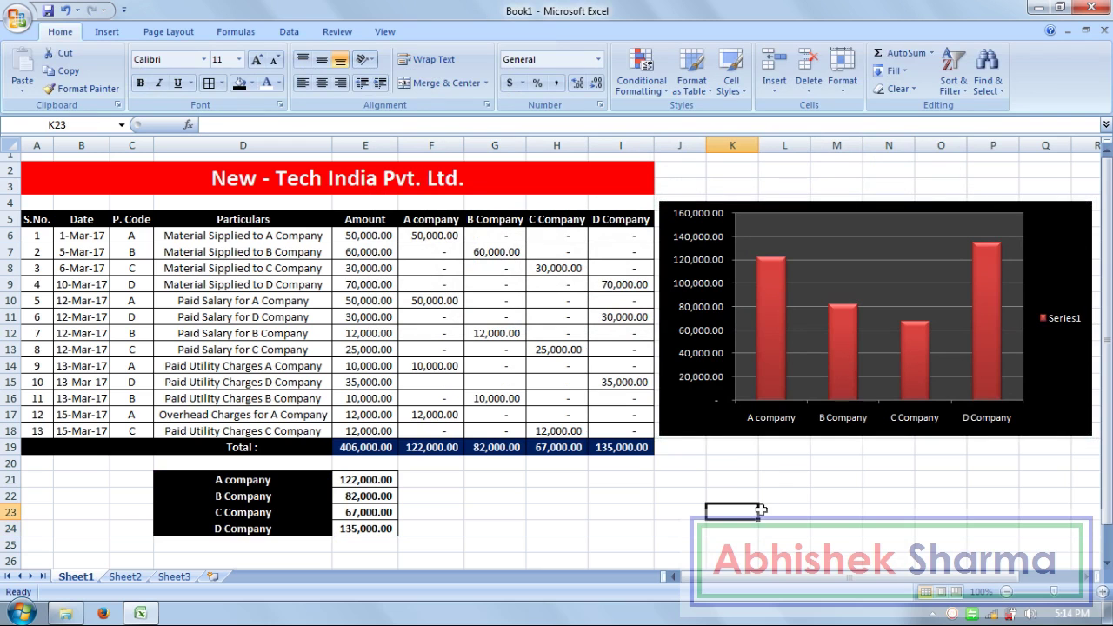
Step: Remove the Series1 legend from the chart and refit the slightly narrower chart with a small gap beside the D Company column
{"action": "left_click", "coordinate": [1085, 318]}
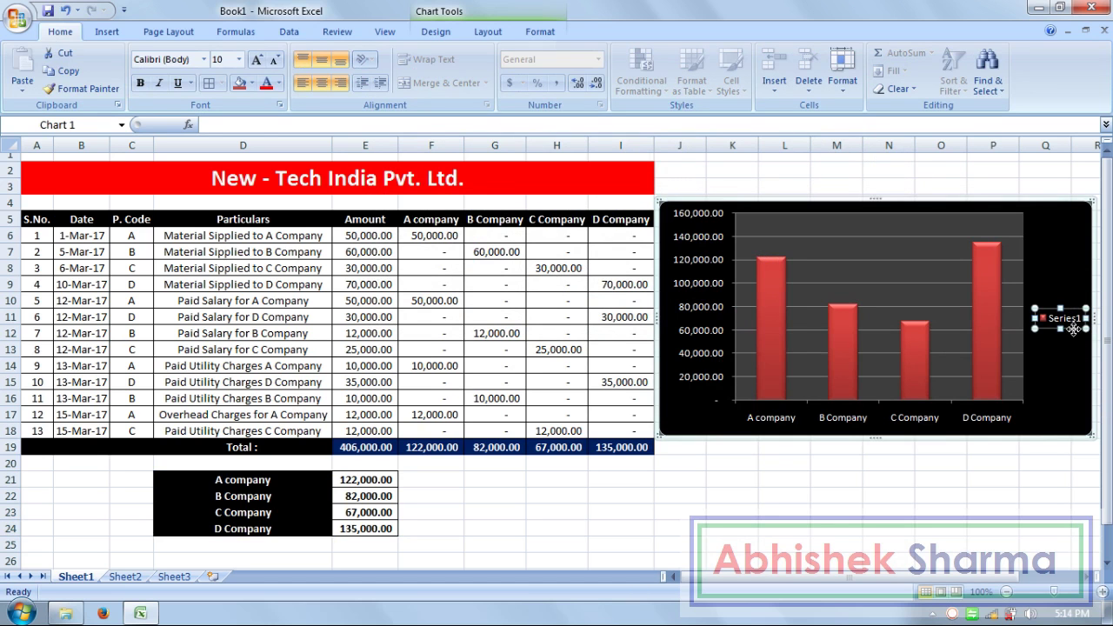
{"action": "key", "text": "Delete"}
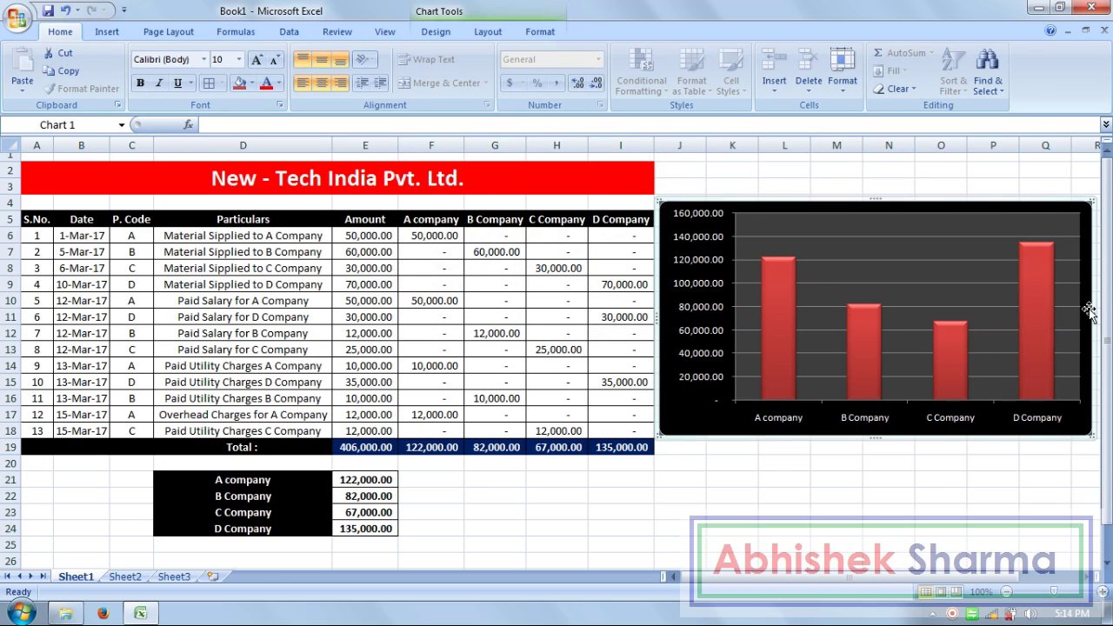
{"action": "left_click_drag", "start_coordinate": [1093, 315], "coordinate": [1084, 316]}
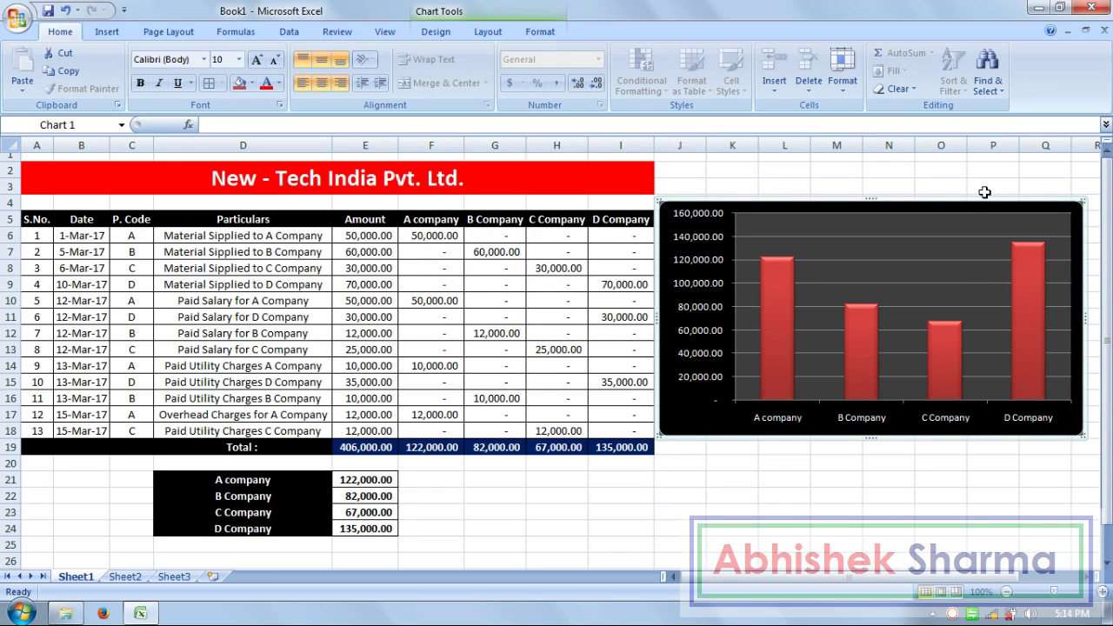
{"action": "left_click_drag", "start_coordinate": [986, 199], "coordinate": [996, 202]}
{"action": "left_click", "coordinate": [887, 495]}
{"action": "left_click", "coordinate": [540, 557]}
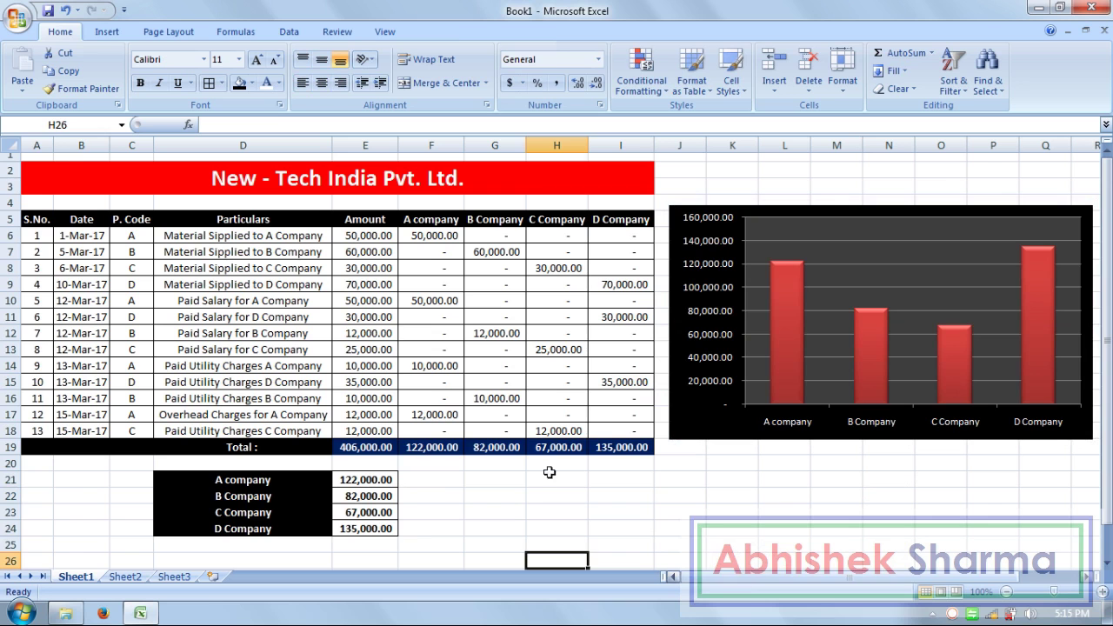
Step: Insert a blank column before the S.No. column and narrow it to a thin margin
{"action": "left_click", "coordinate": [39, 144]}
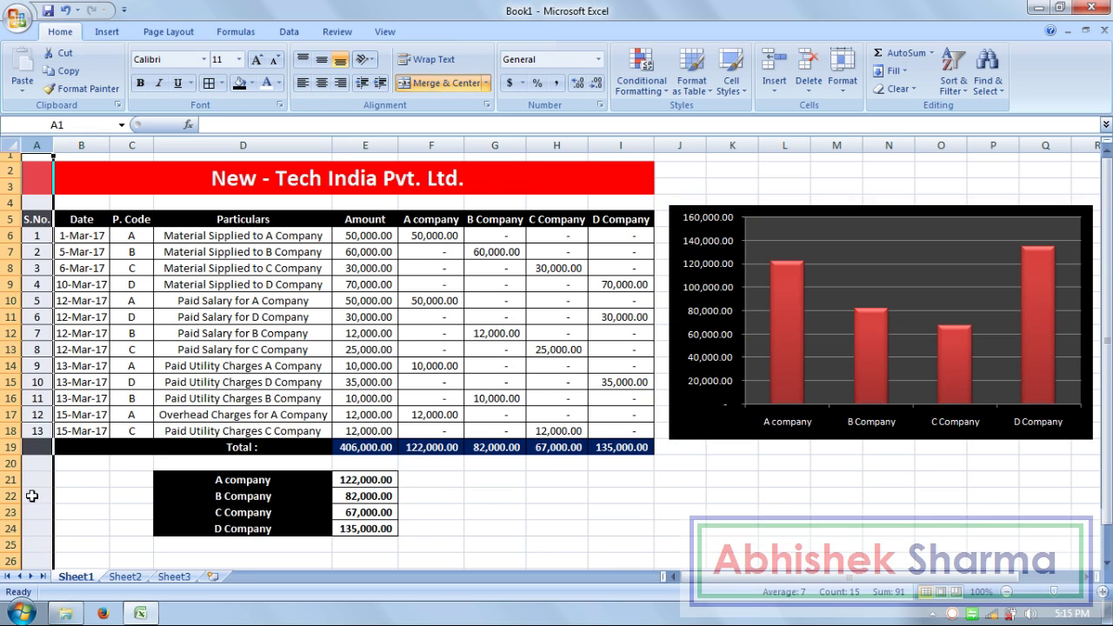
{"action": "left_click", "coordinate": [35, 495]}
{"action": "right_click", "coordinate": [35, 146]}
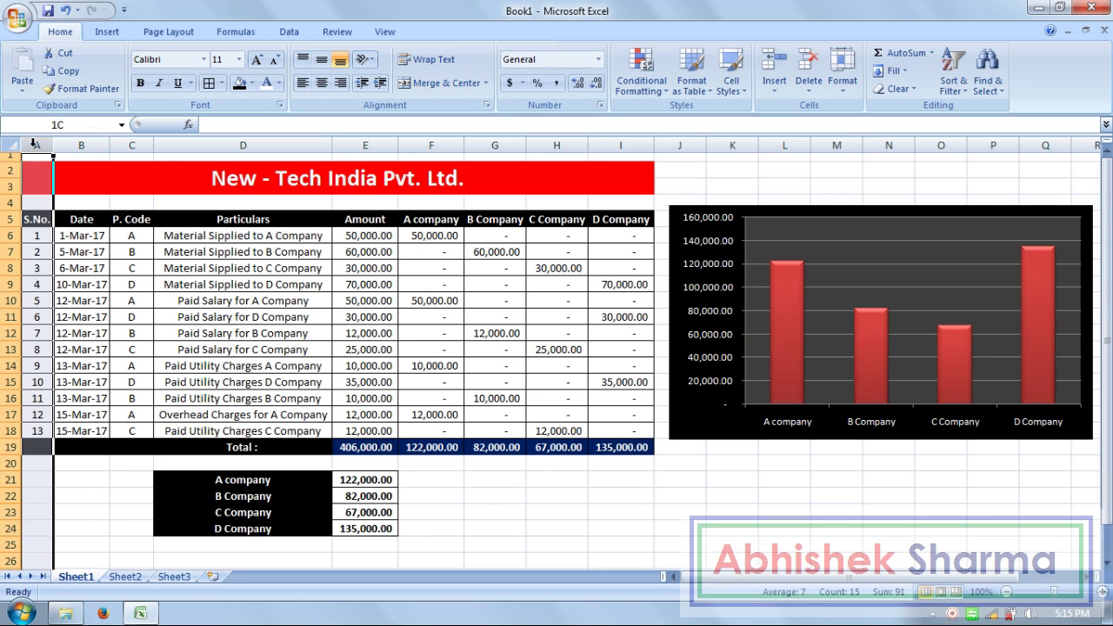
{"action": "left_click", "coordinate": [74, 231]}
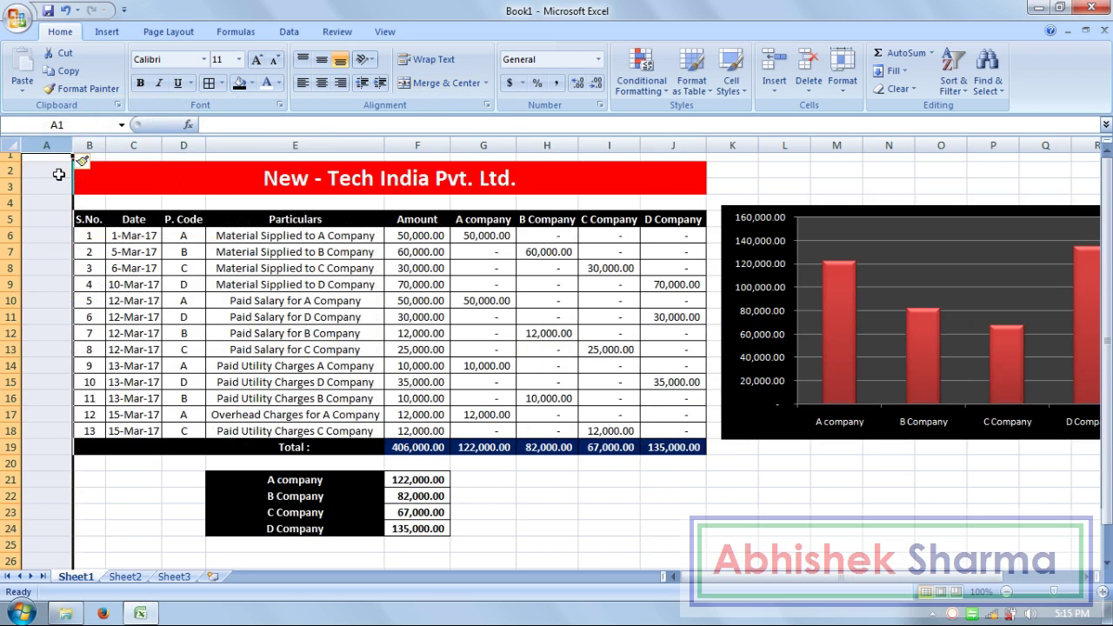
{"action": "left_click", "coordinate": [65, 139]}
{"action": "left_click_drag", "start_coordinate": [73, 145], "coordinate": [30, 159]}
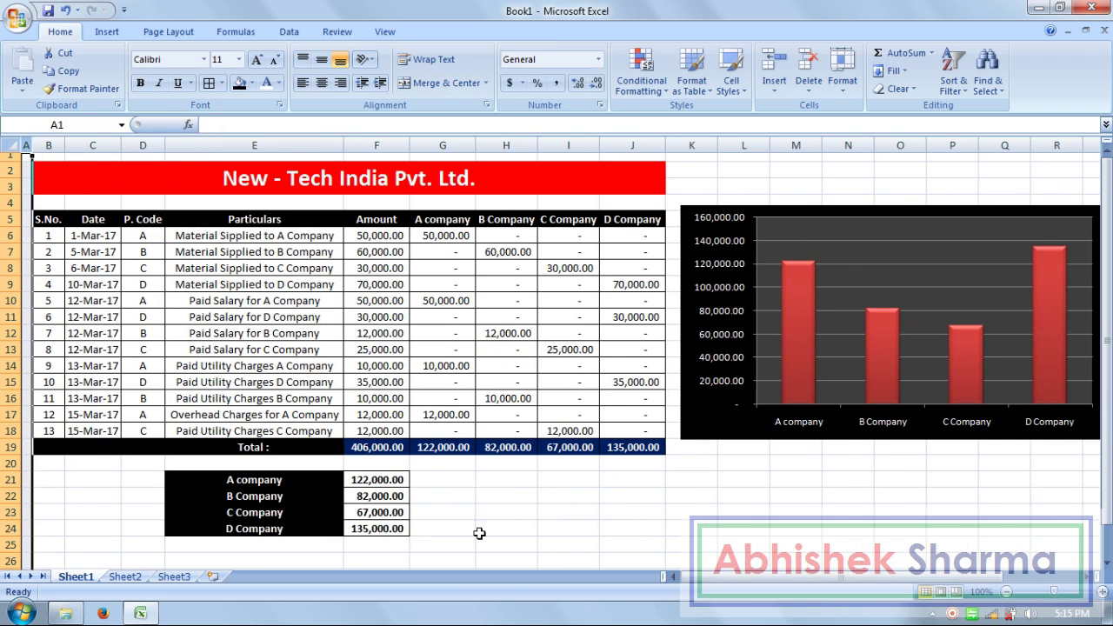
{"action": "left_click", "coordinate": [493, 532]}
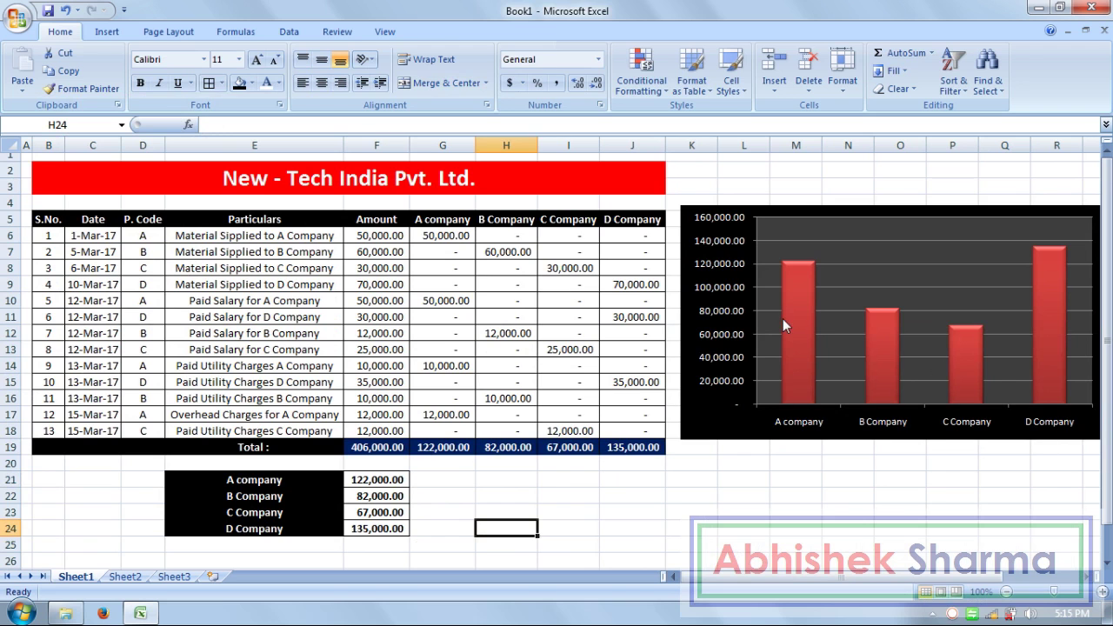
Step: Reduce the chart's width a little and reposition it beside the ledger so it fits within columns K to R
{"action": "left_click", "coordinate": [687, 310]}
{"action": "left_click_drag", "start_coordinate": [685, 318], "coordinate": [693, 318]}
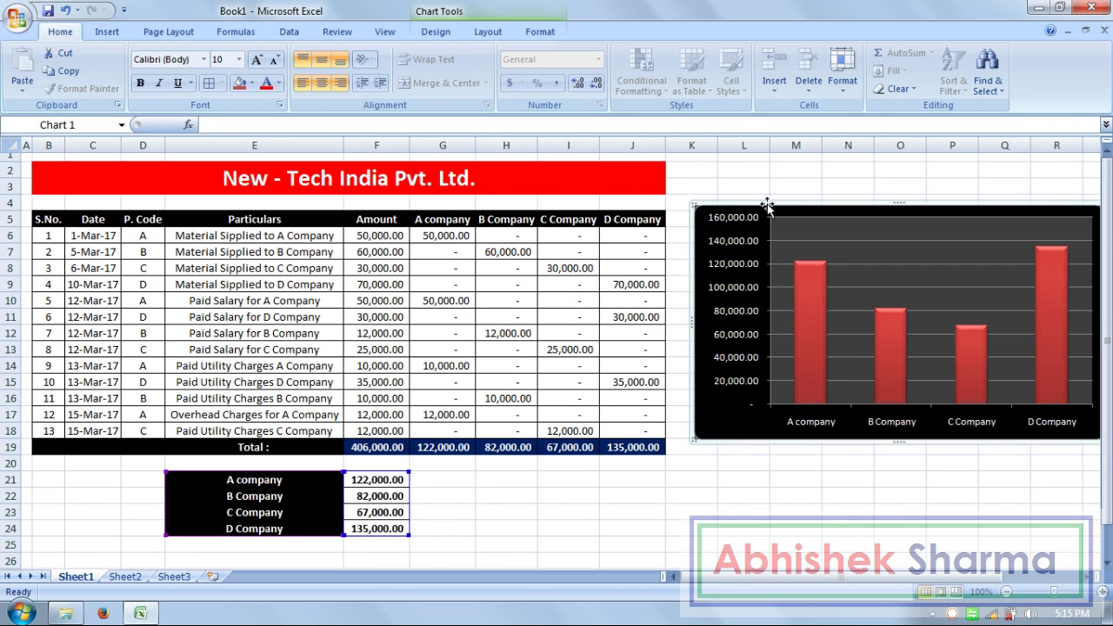
{"action": "mouse_move", "coordinate": [763, 203]}
{"action": "left_mouse_down"}
{"action": "mouse_move", "coordinate": [751, 203]}
{"action": "mouse_move", "coordinate": [752, 218]}
{"action": "left_mouse_up"}
{"action": "left_click", "coordinate": [880, 461]}
{"action": "left_click", "coordinate": [898, 559]}
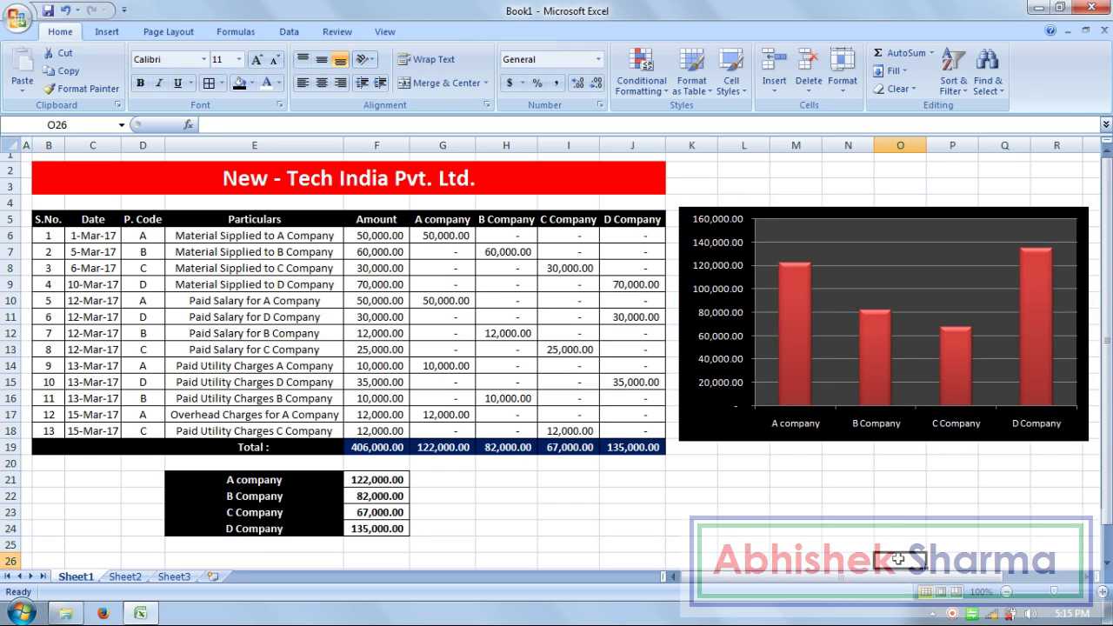